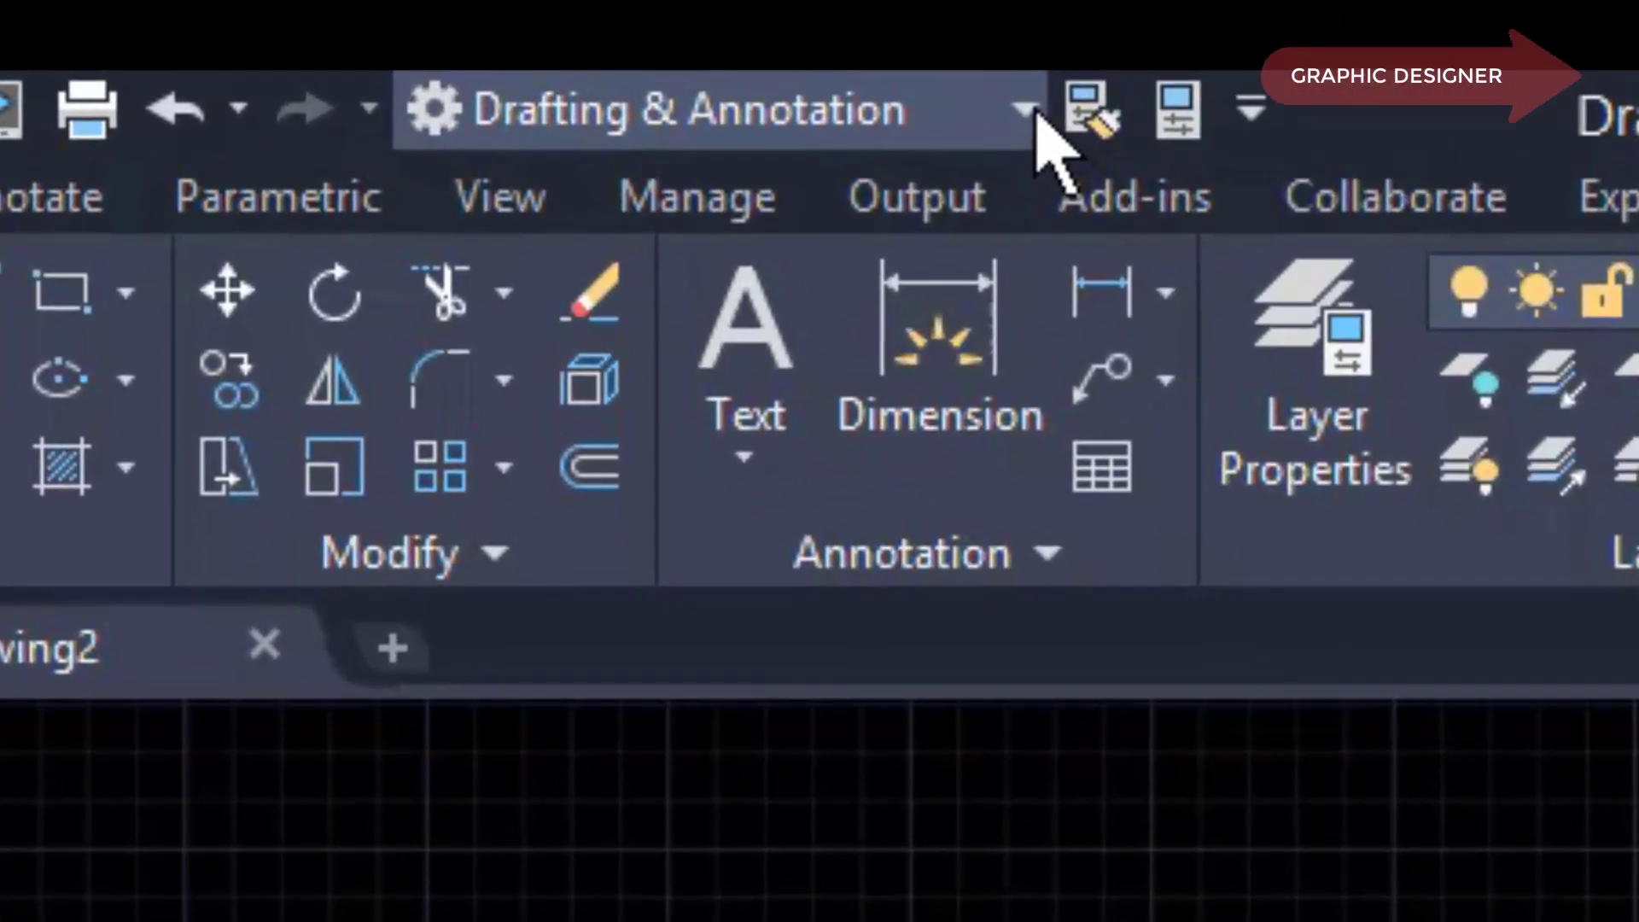
Switch to the 3D Modeling workspace and view the empty drawing from SE Isometric.
left_click(564, 16)
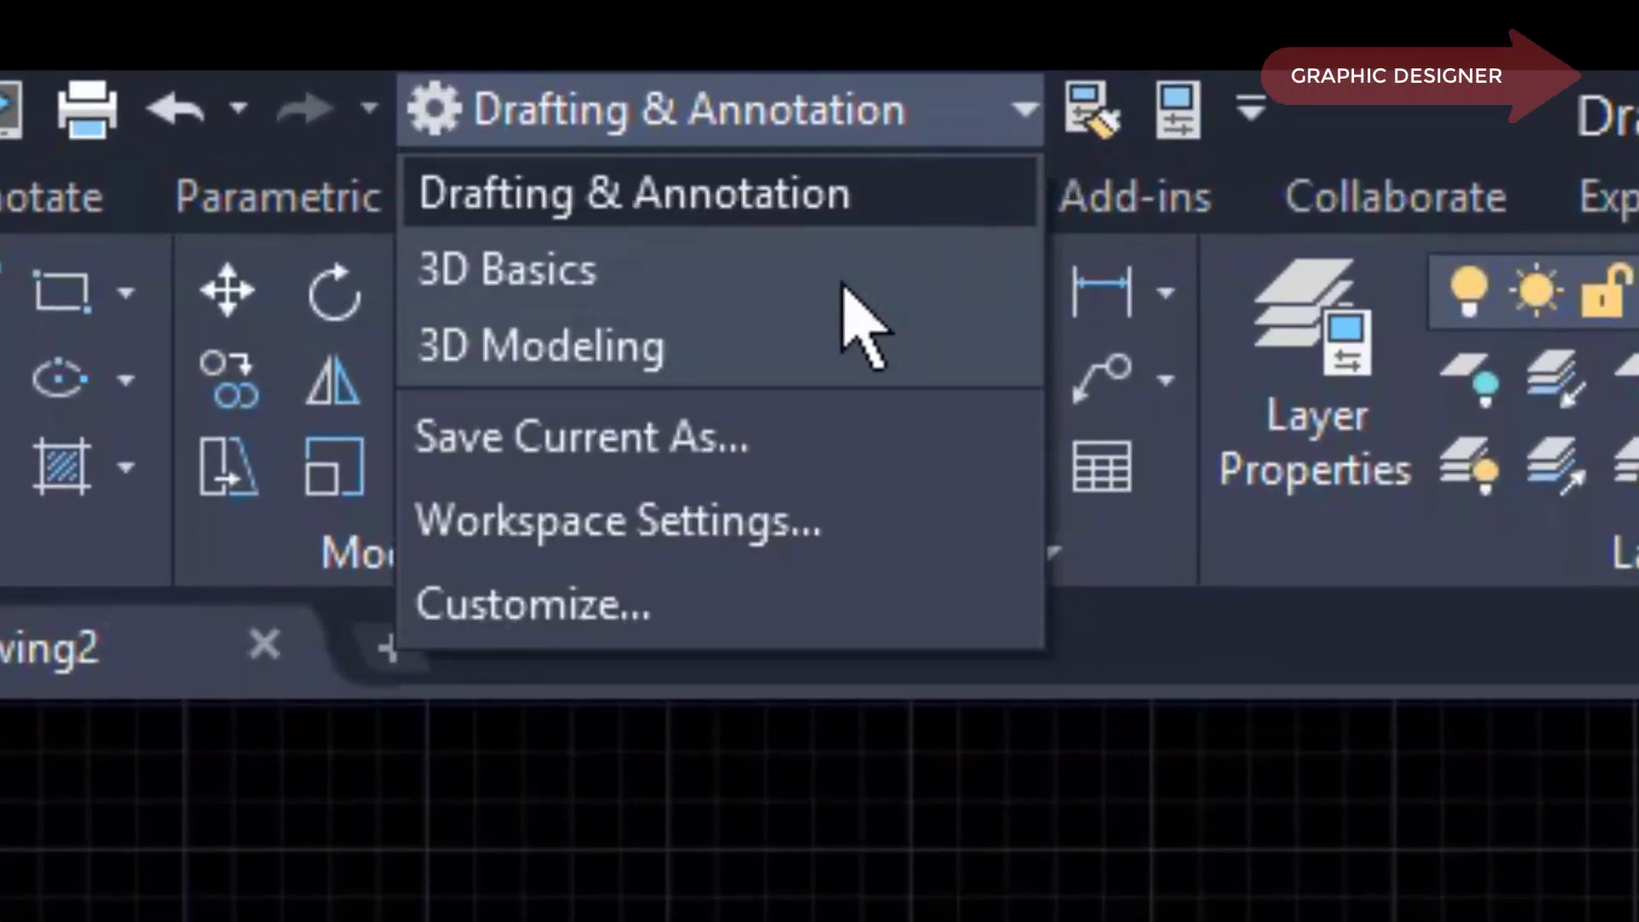
left_click(749, 361)
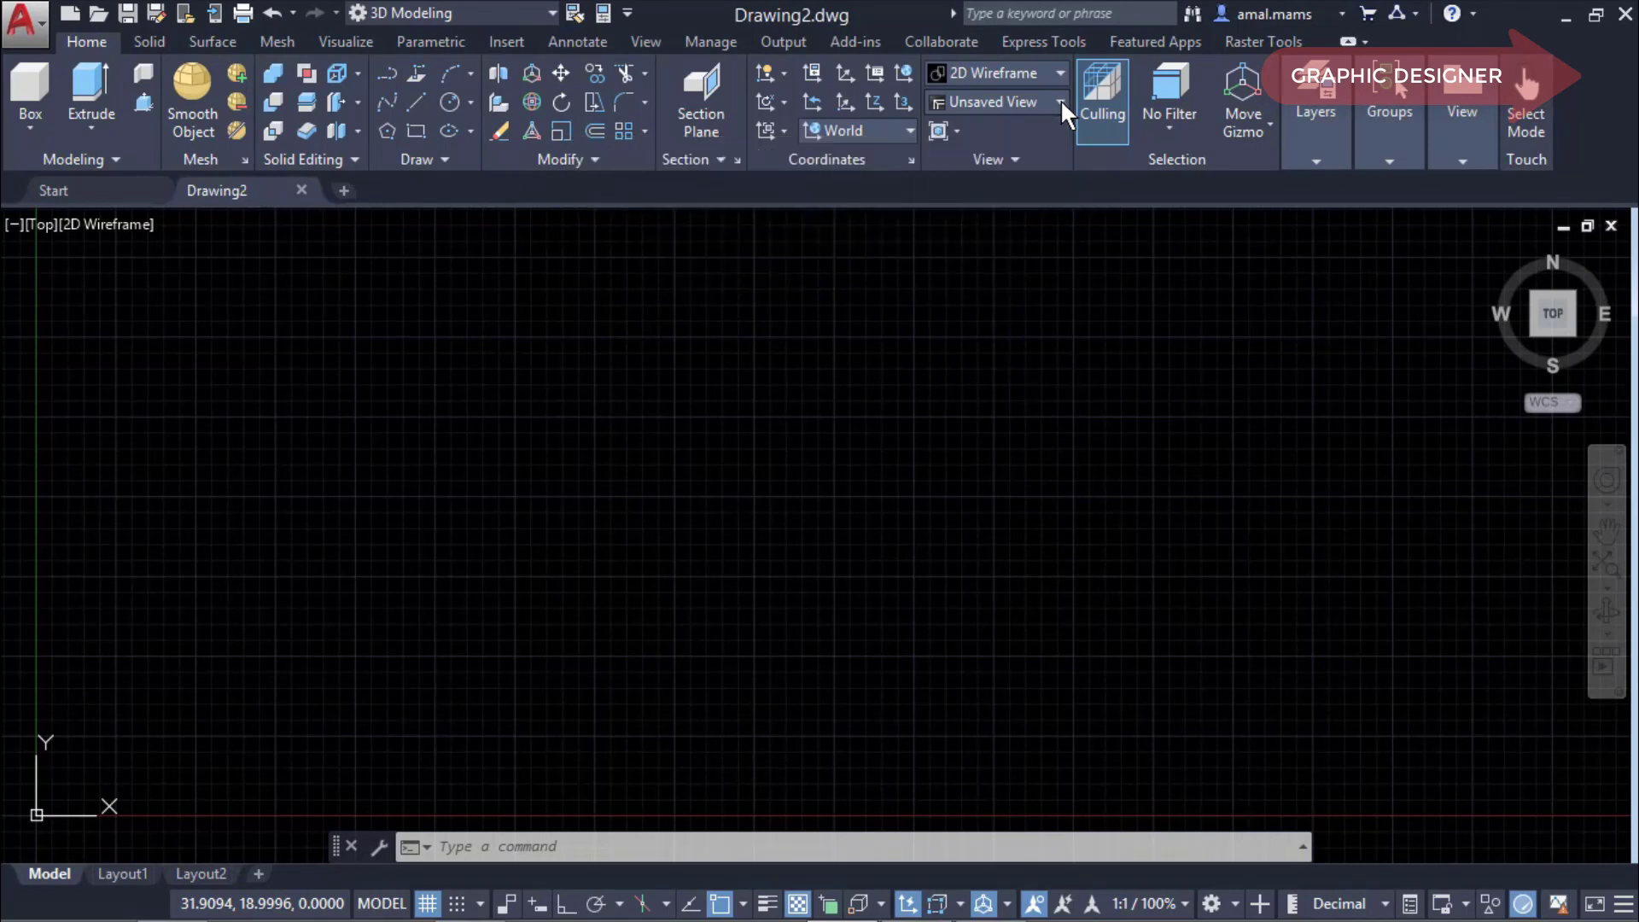
left_click(1061, 103)
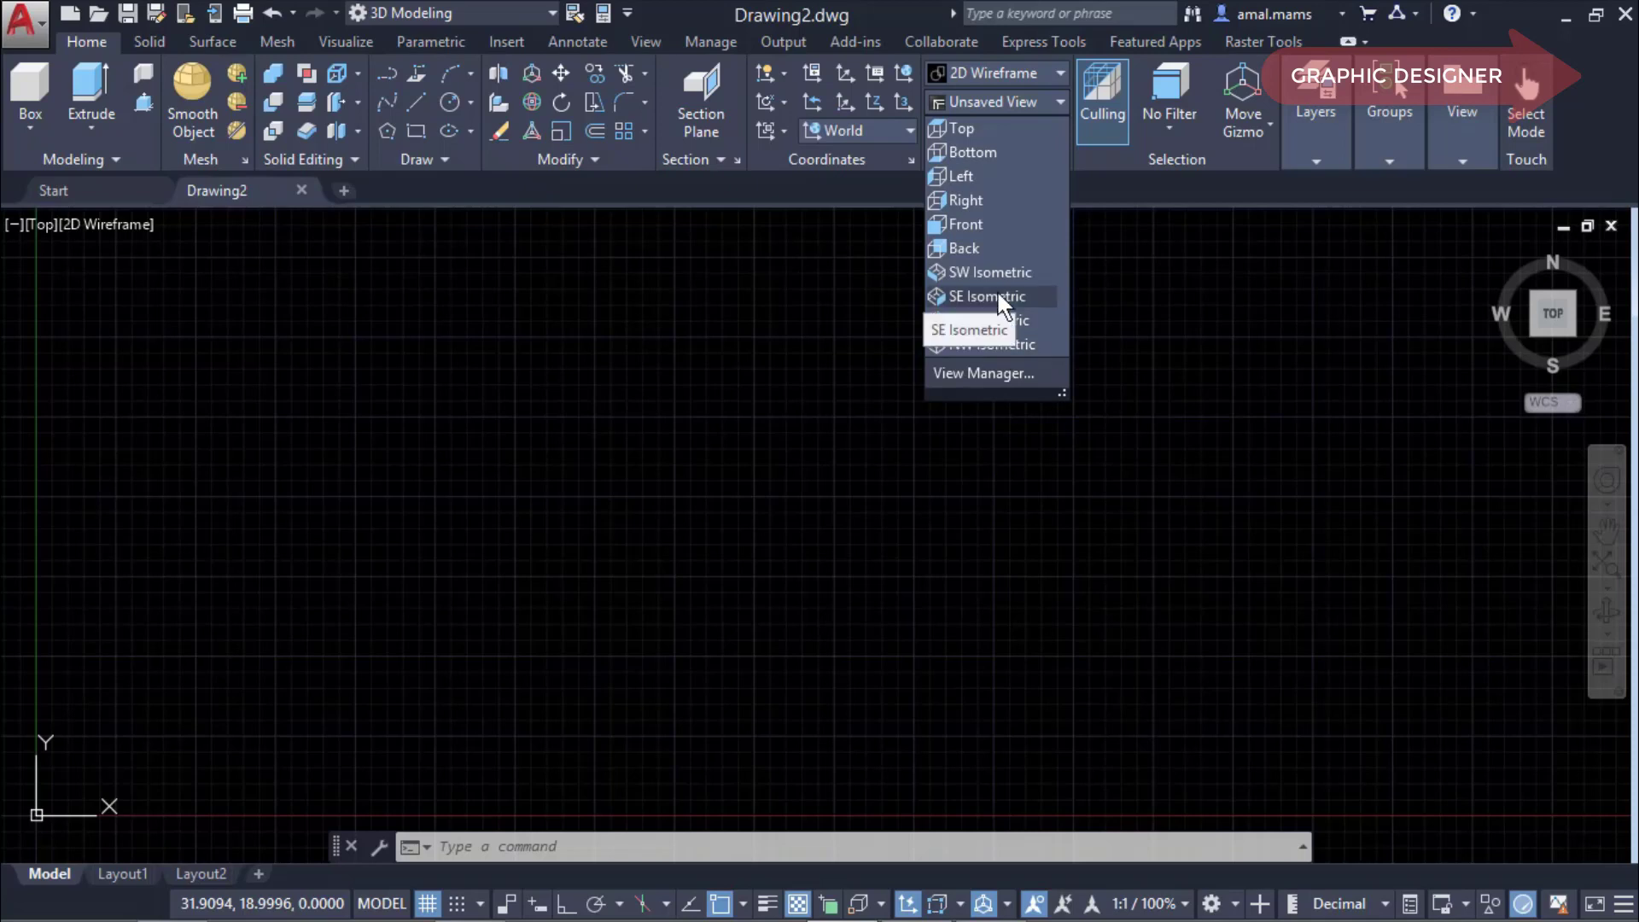
left_click(1001, 299)
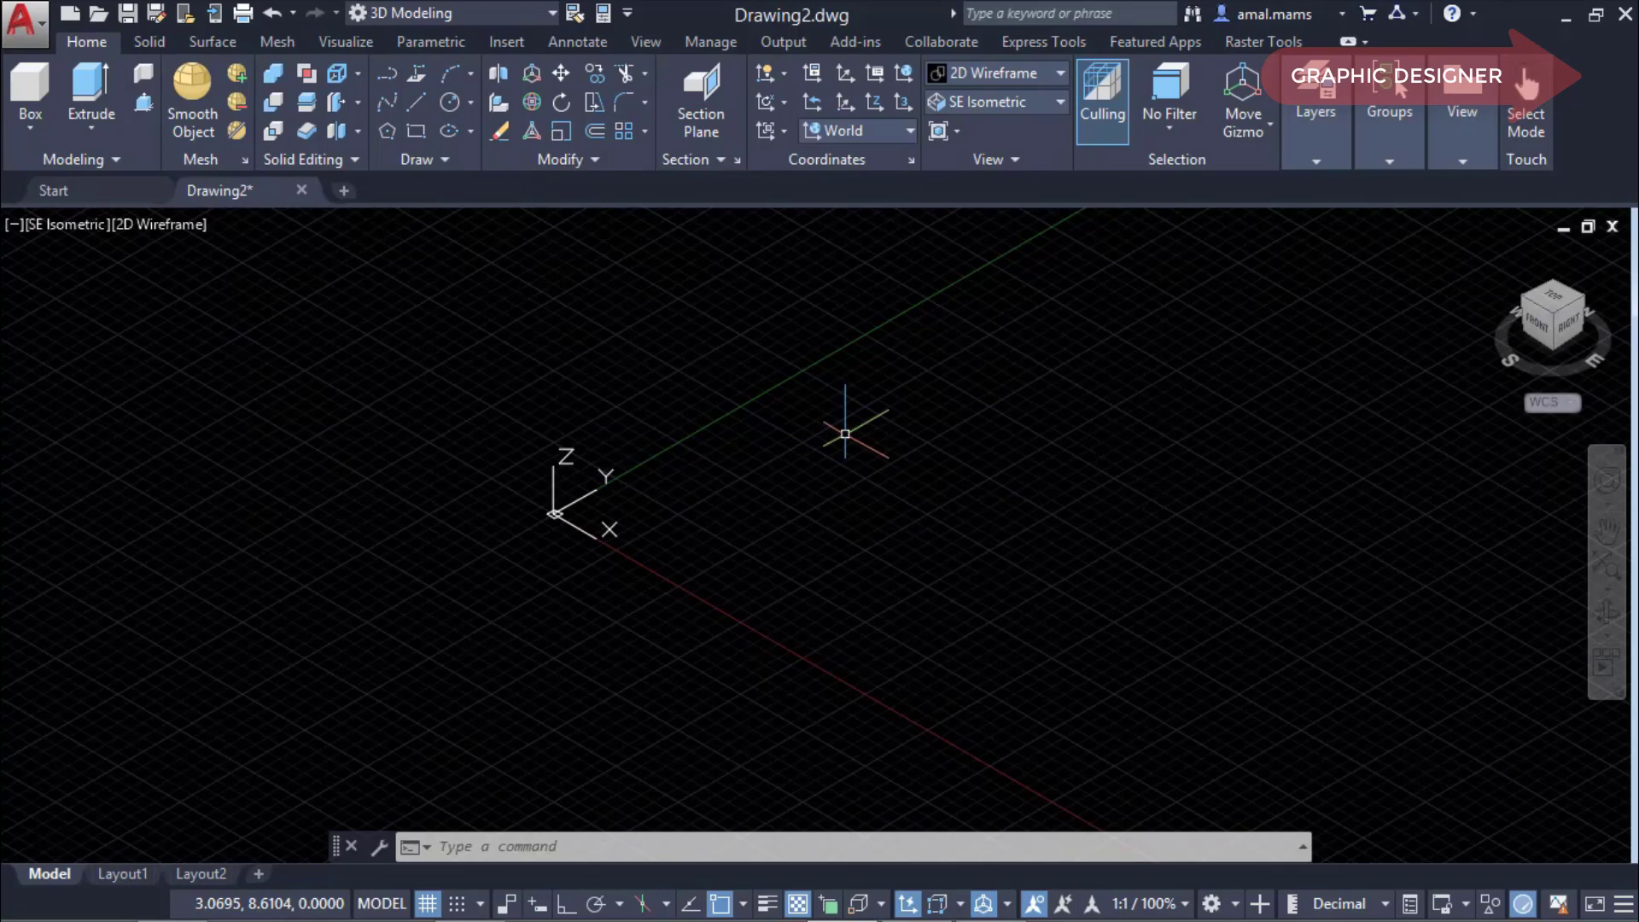
Set the UCS icon to Noorigin so it stays in the viewport corner.
left_click(523, 845)
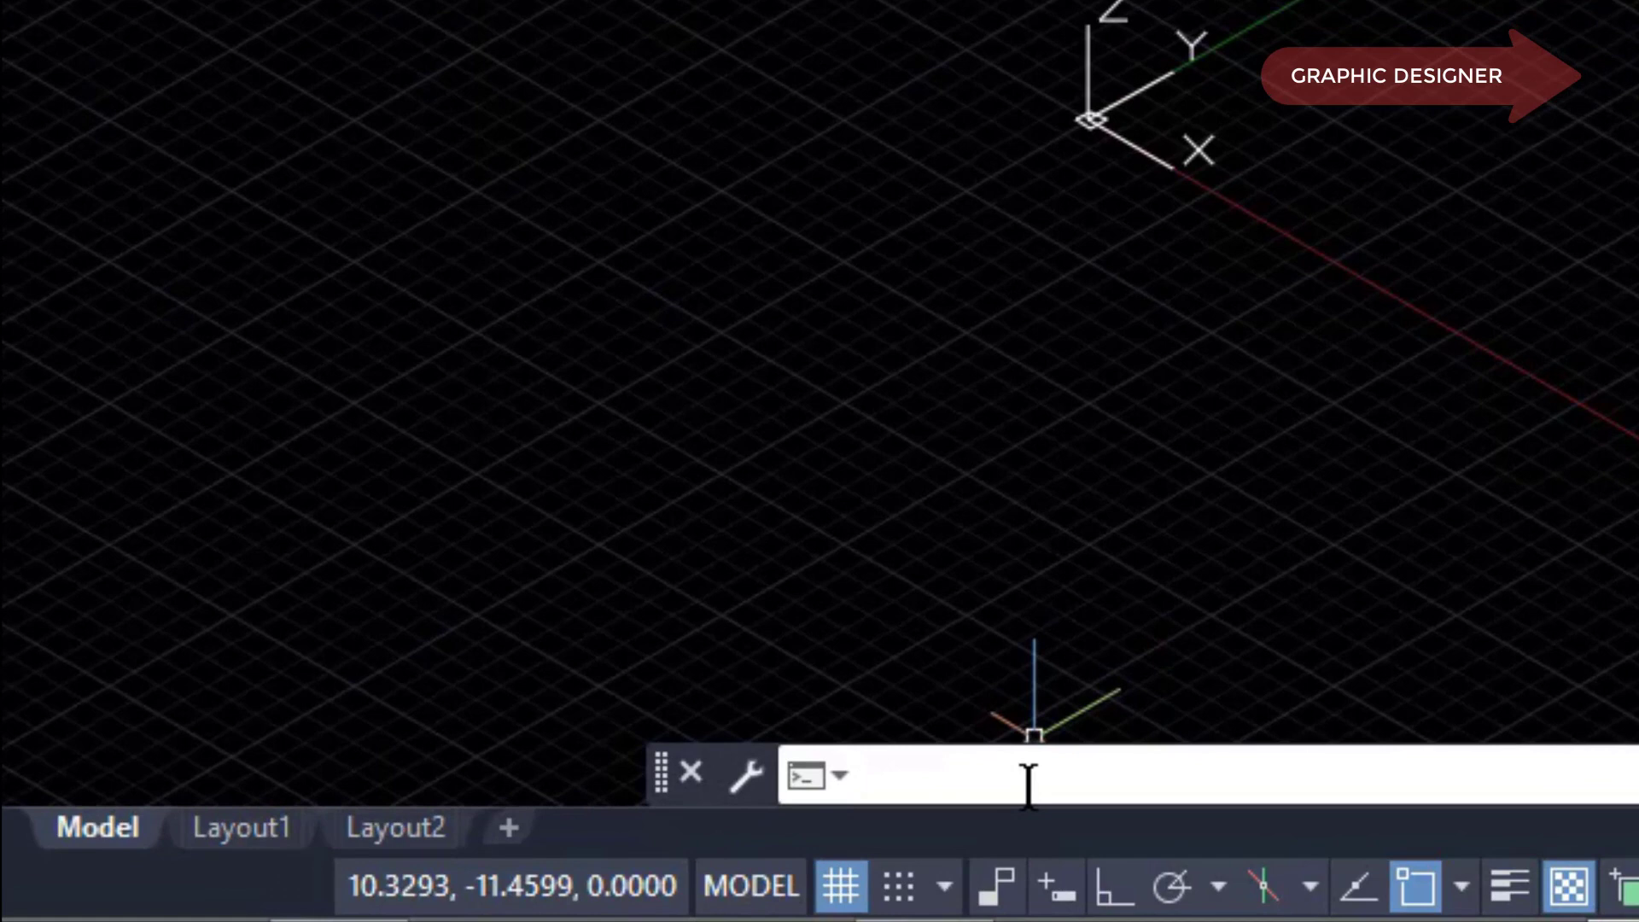
type("Usc")
type("ic")
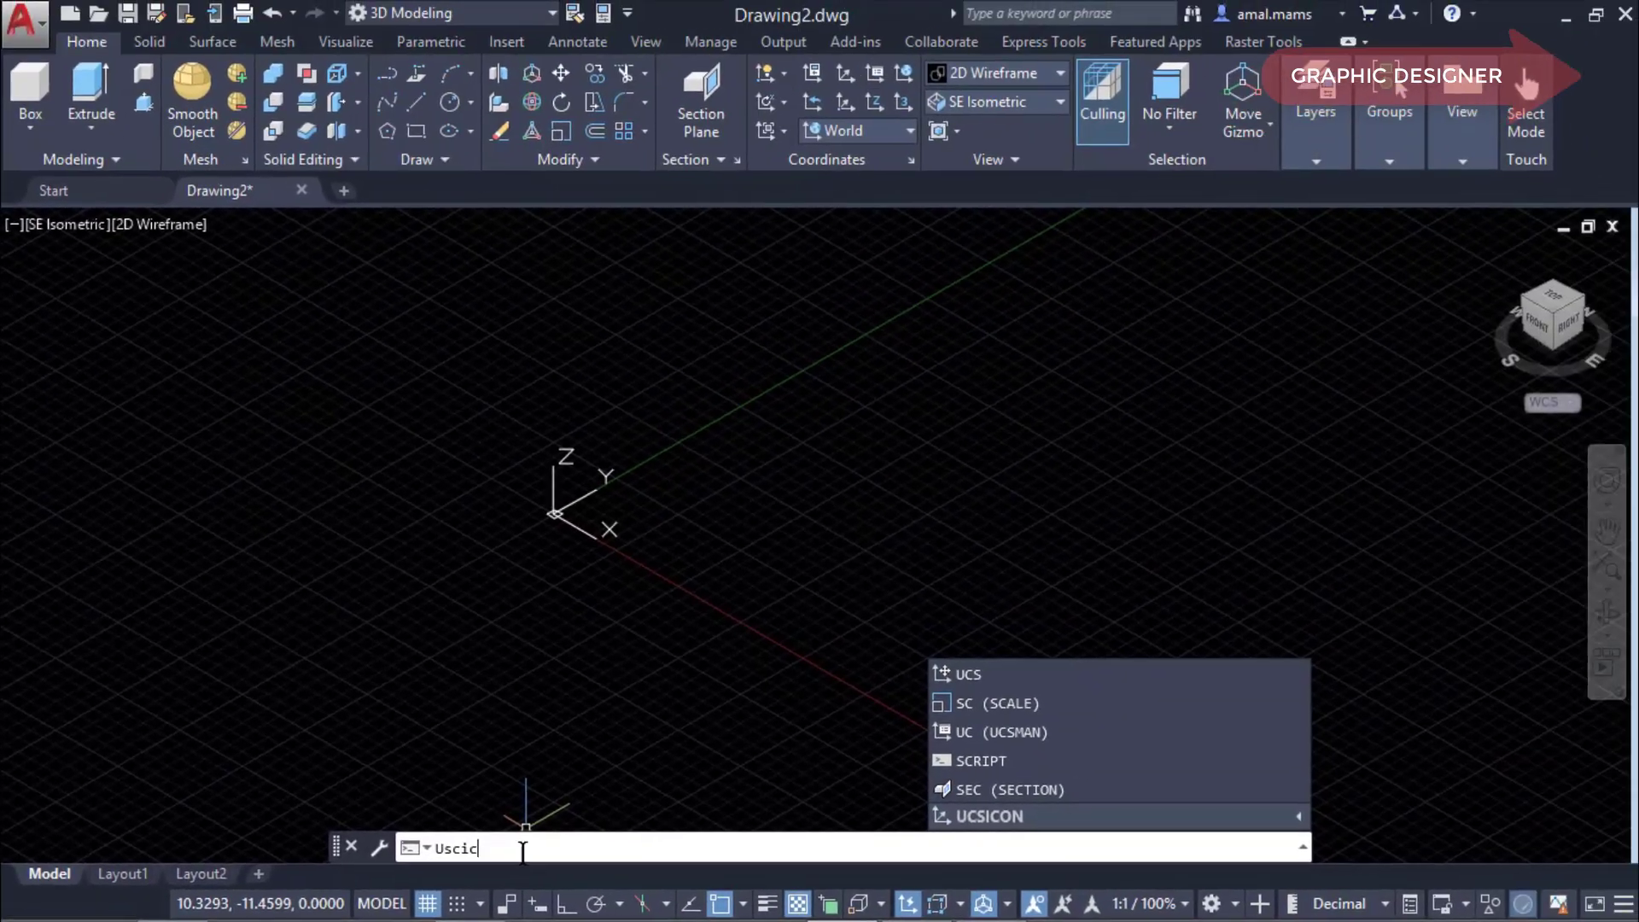
type("on")
key("Return")
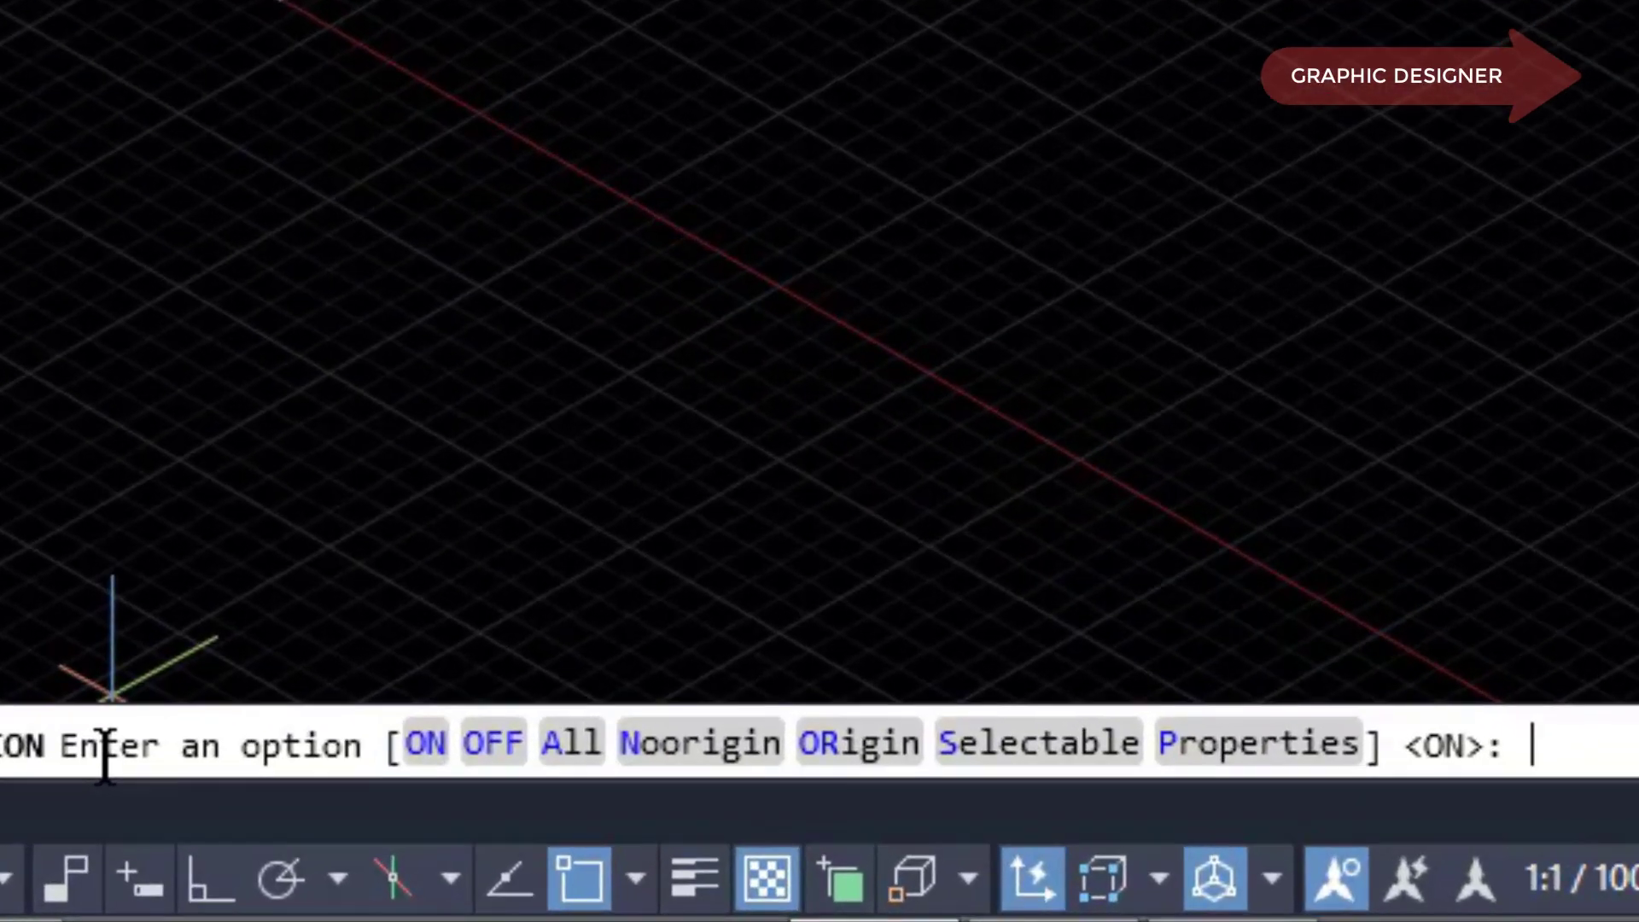
type("n")
type("o")
type("or")
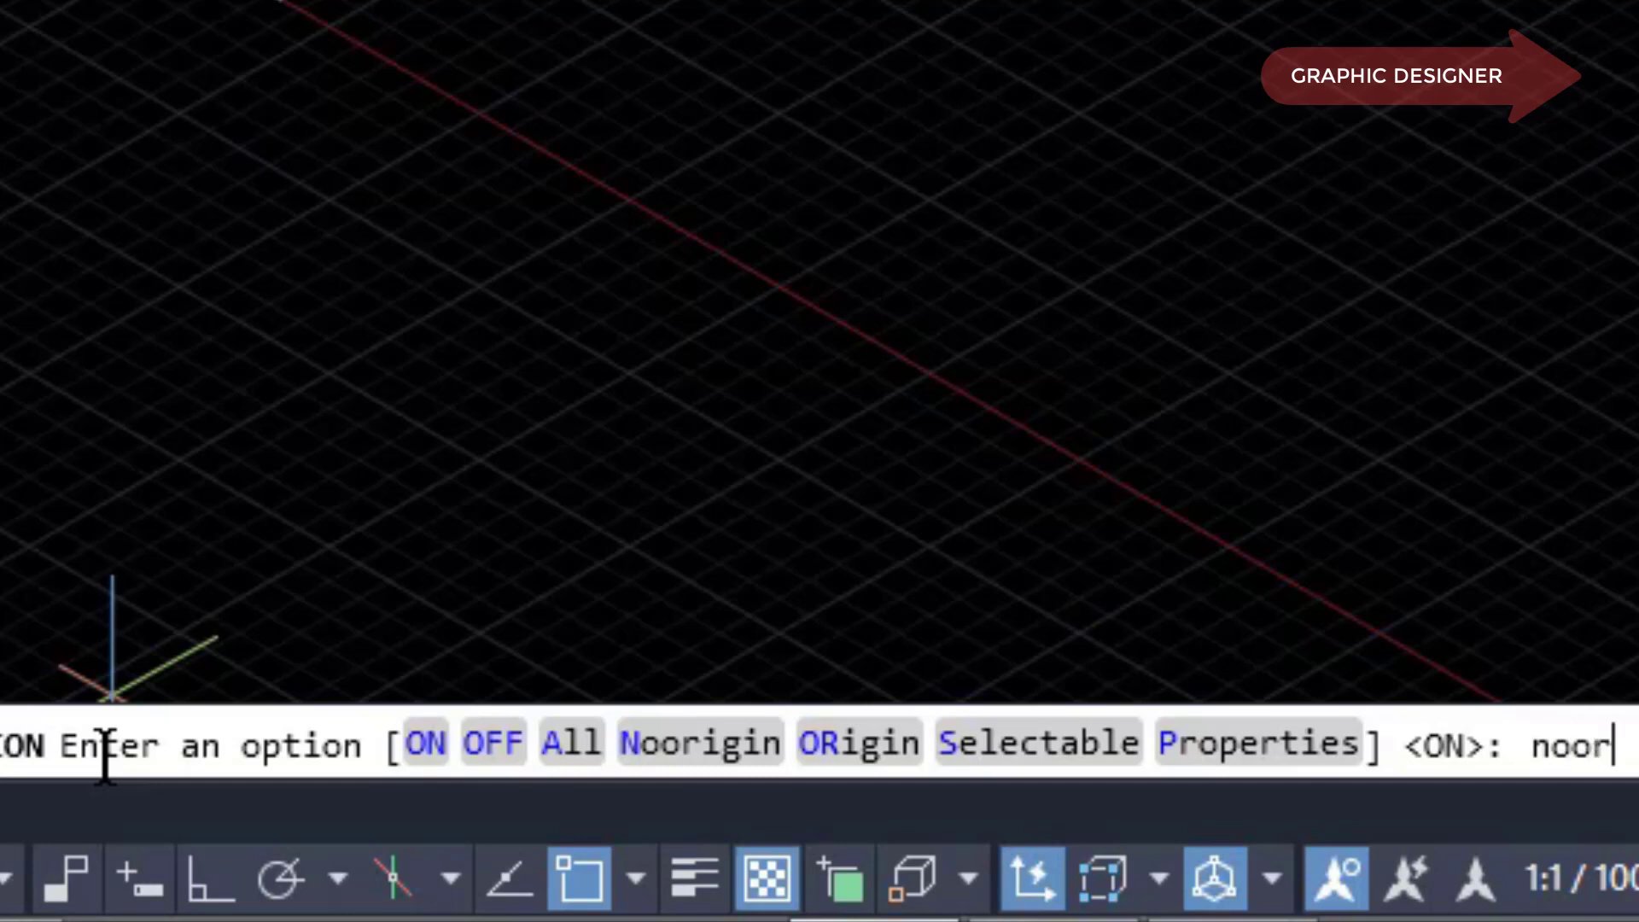
type("i")
type("g")
type("in")
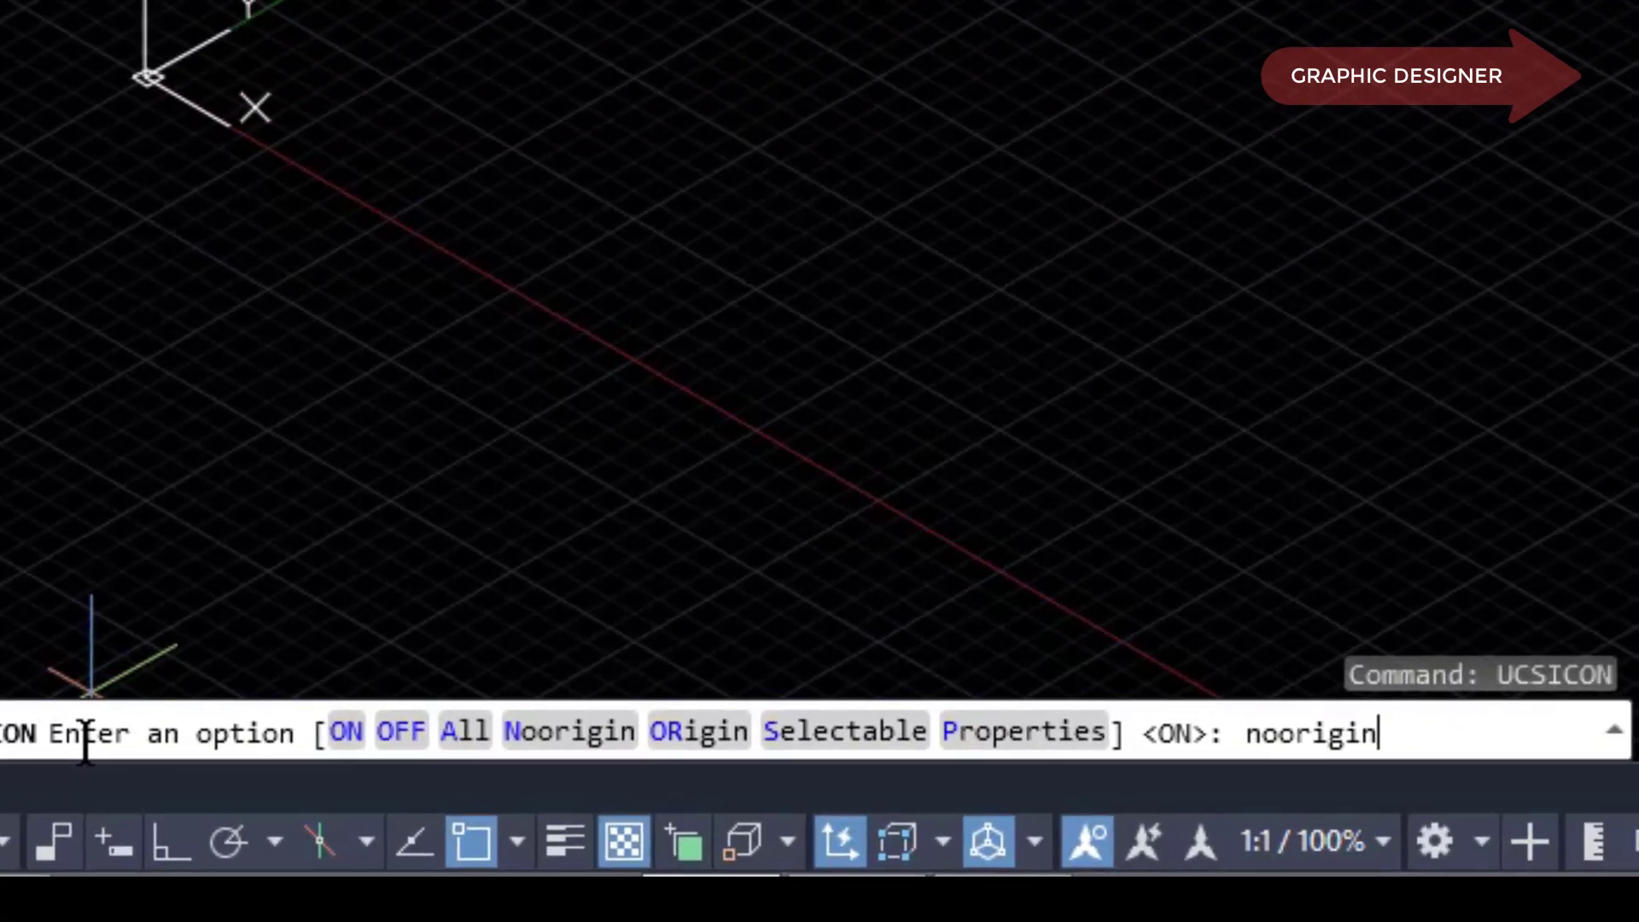
key("Return")
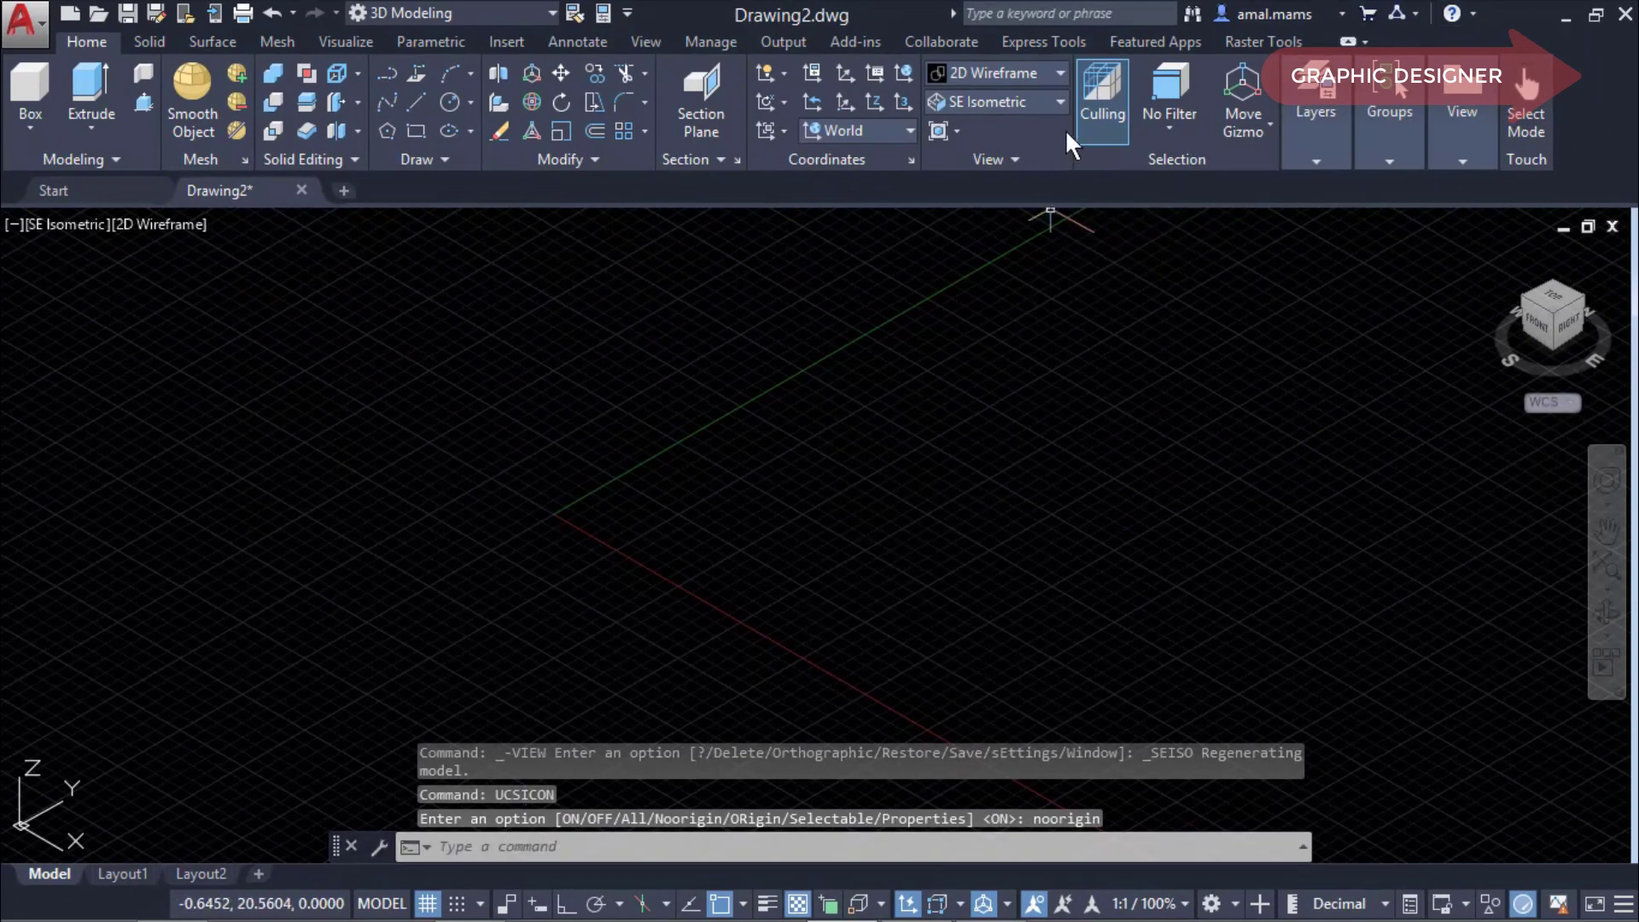
Use the Shaded visual style and align the UCS to Right.
left_click(1058, 75)
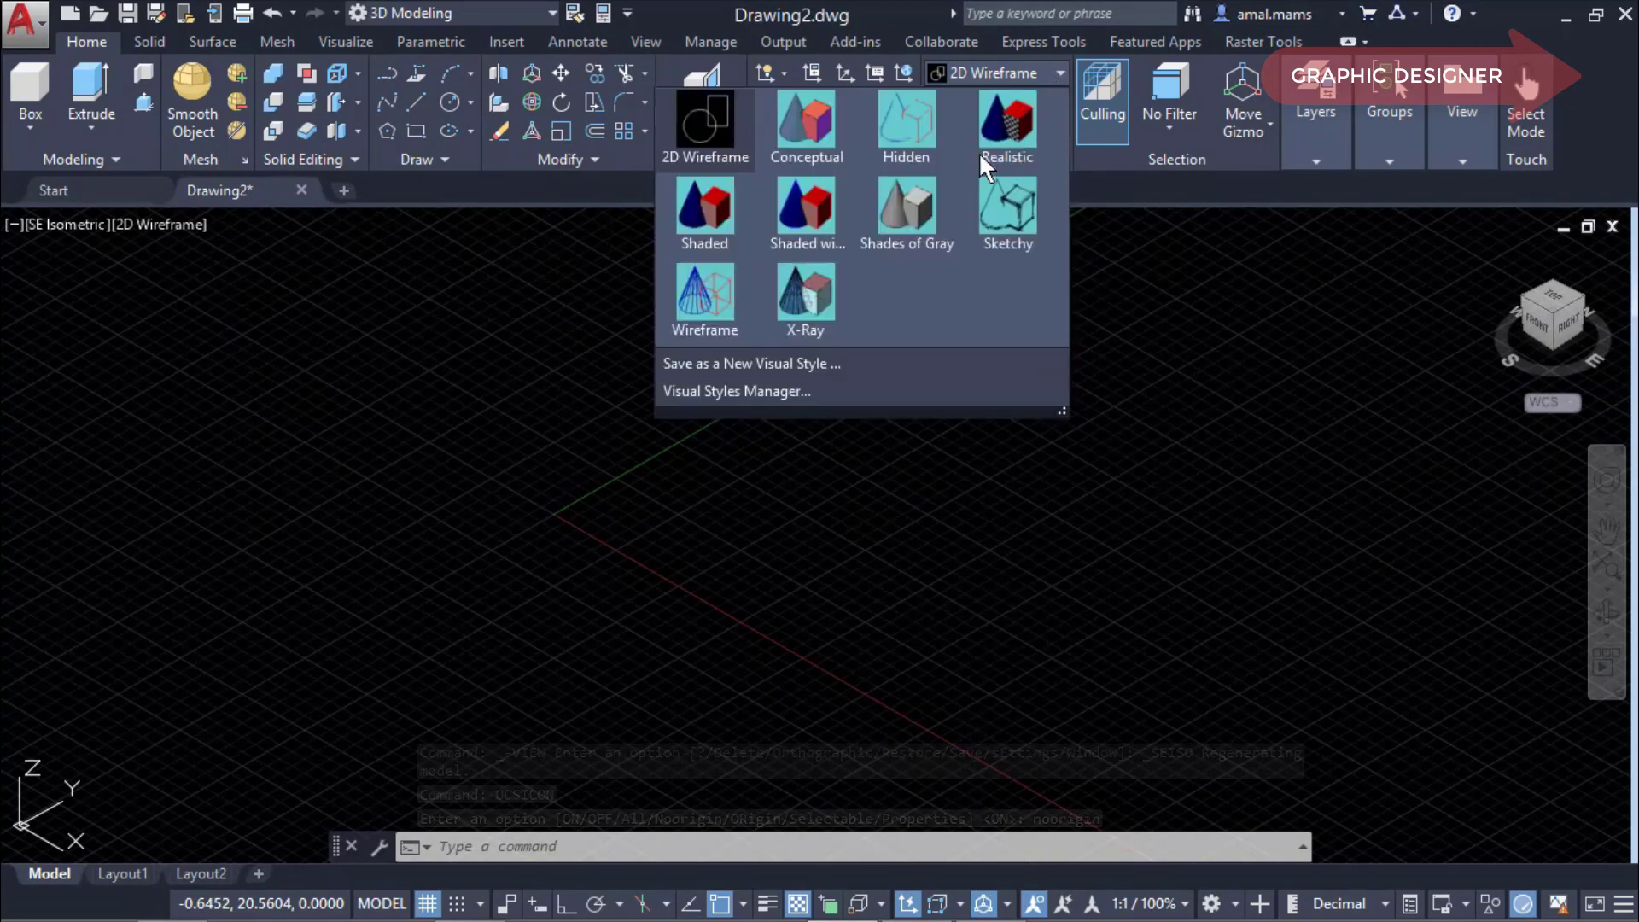
left_click(708, 226)
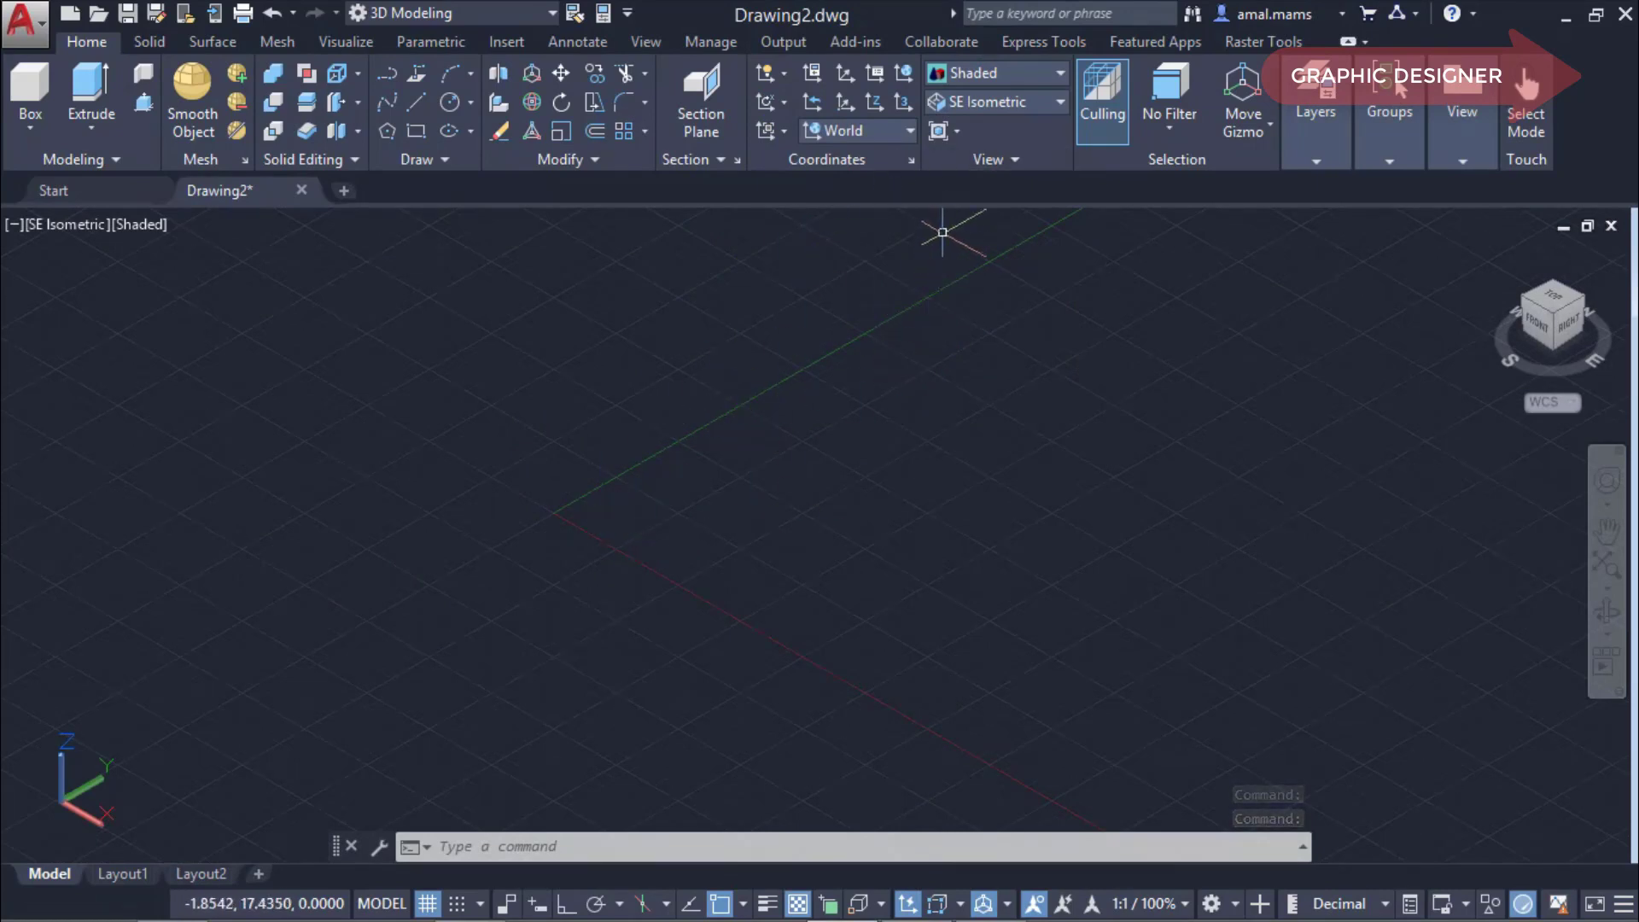
left_click(909, 131)
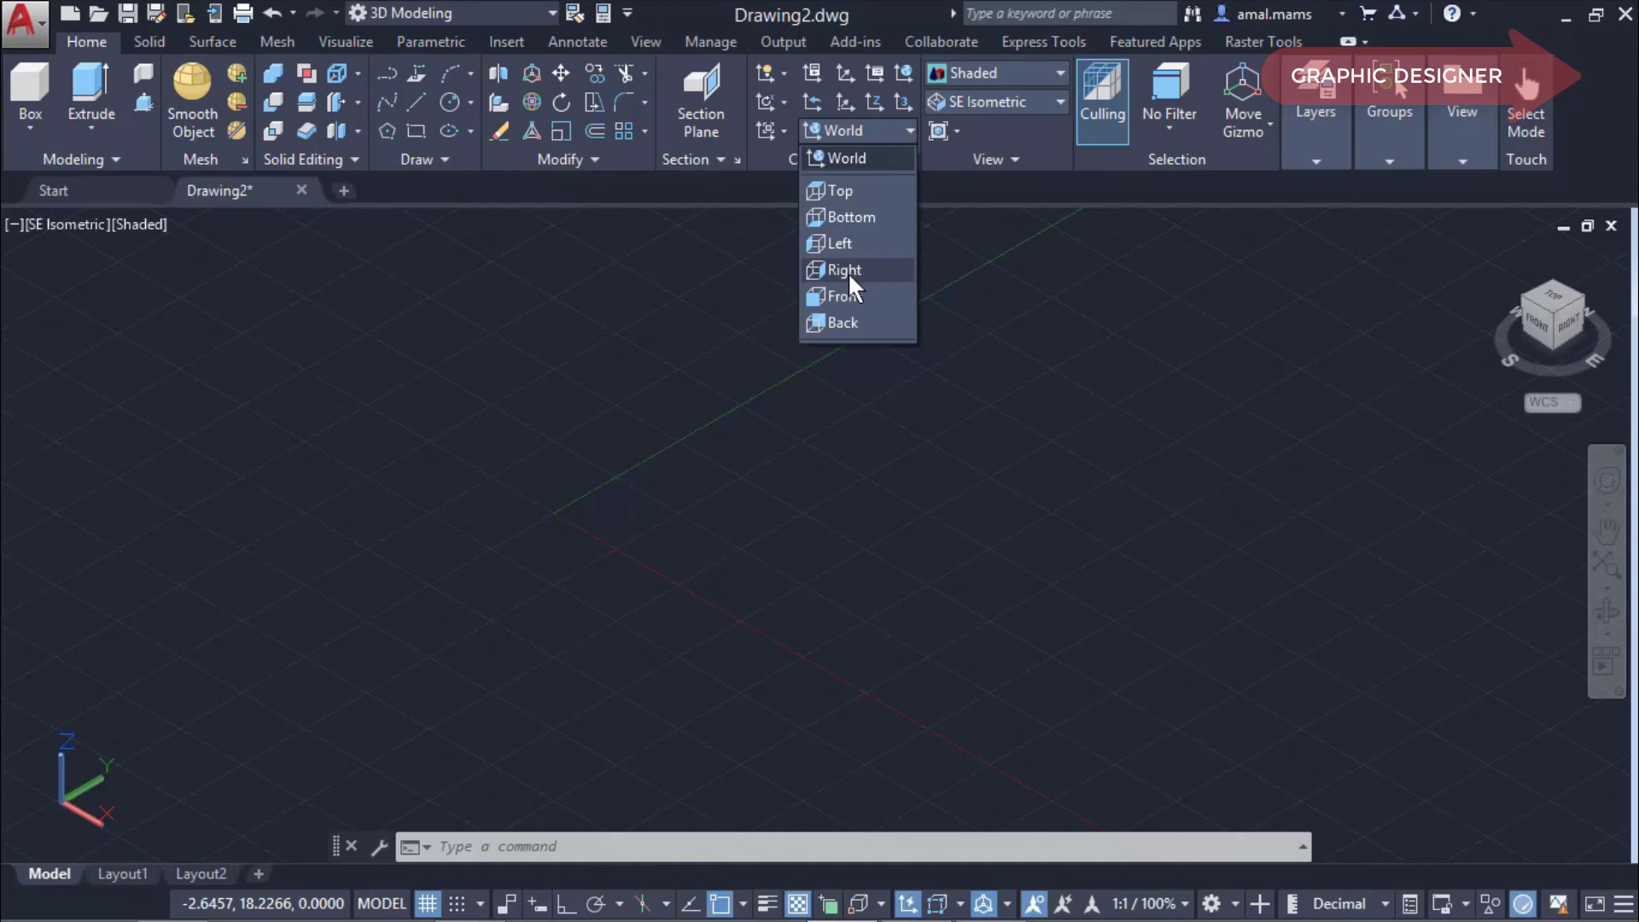
left_click(850, 271)
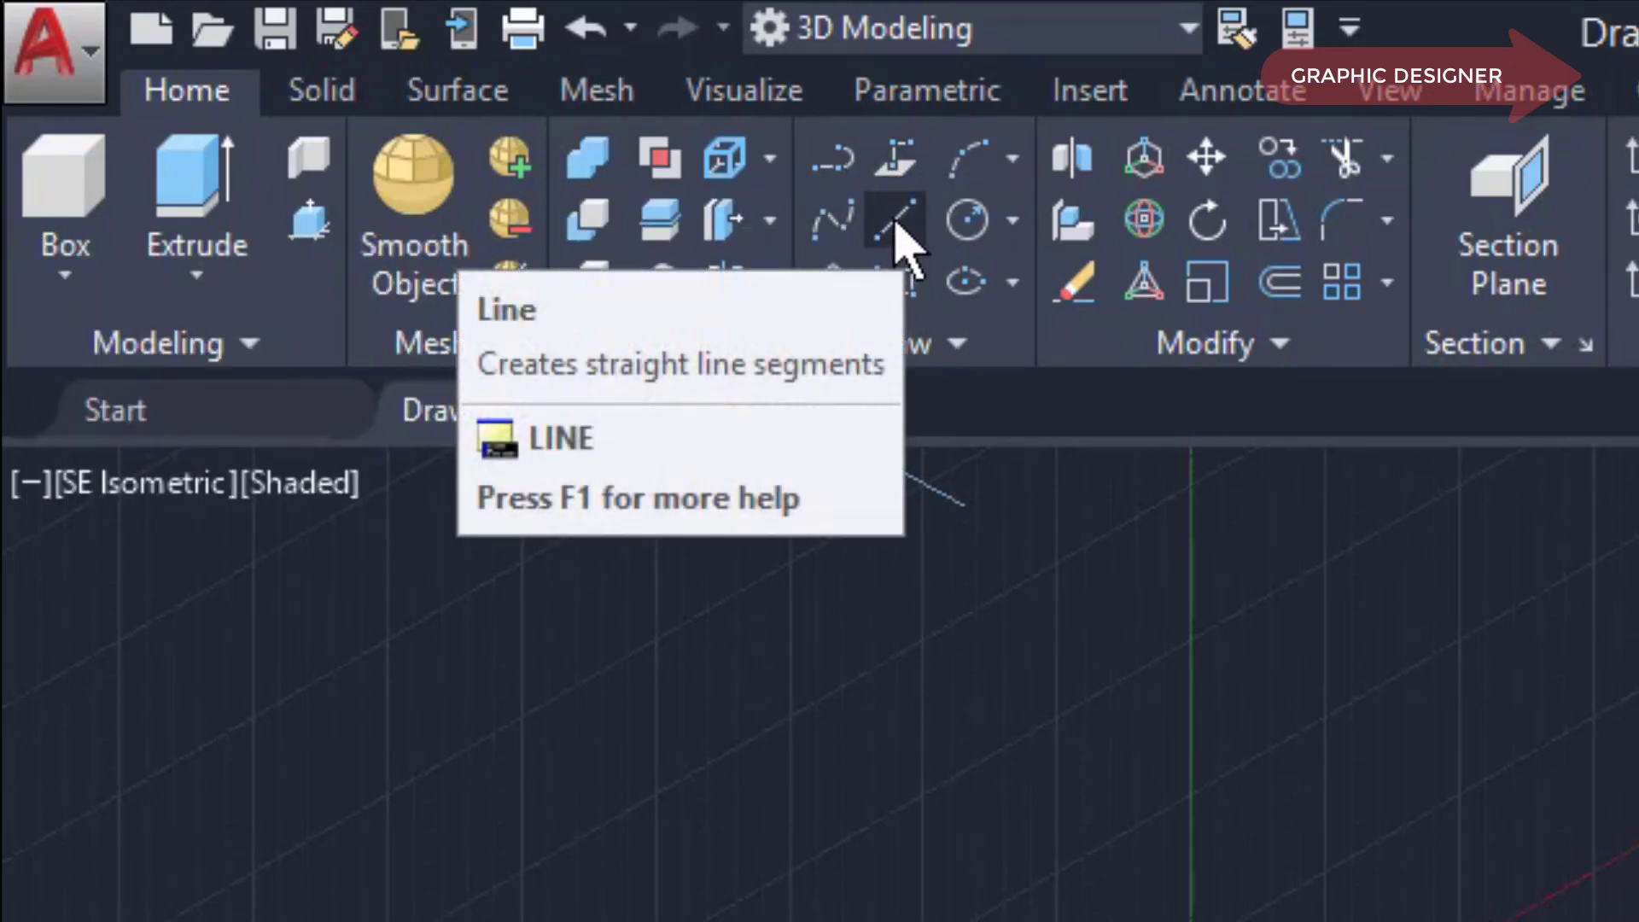
Draw a vertical line joined to a line sloping up to the right, with Ortho on.
left_click(894, 224)
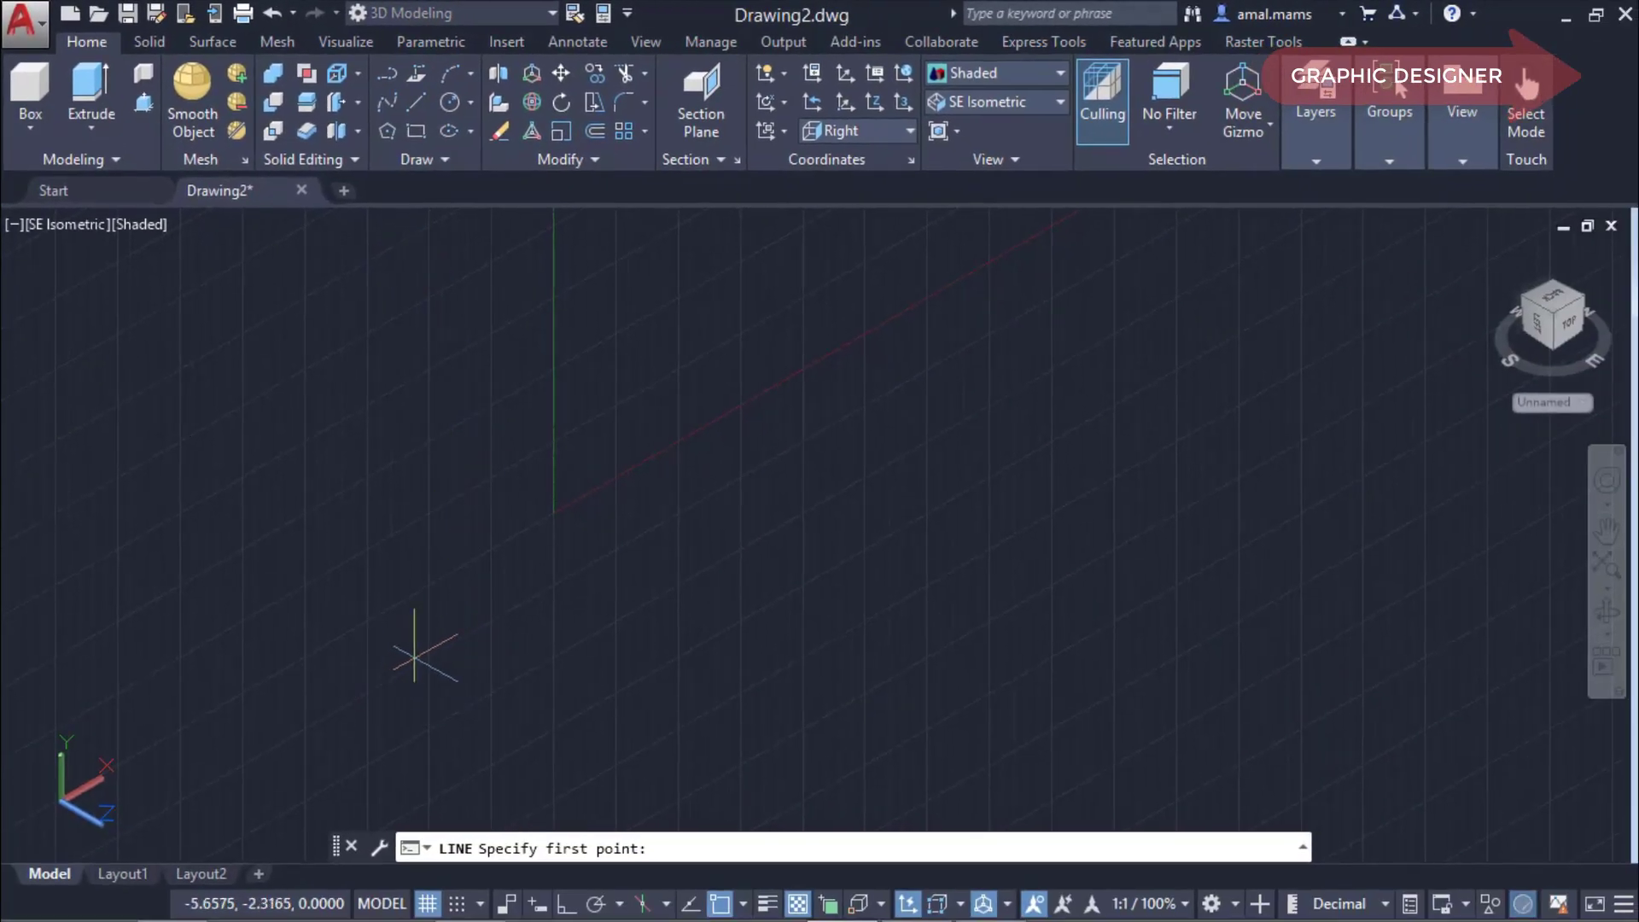
left_click(427, 657)
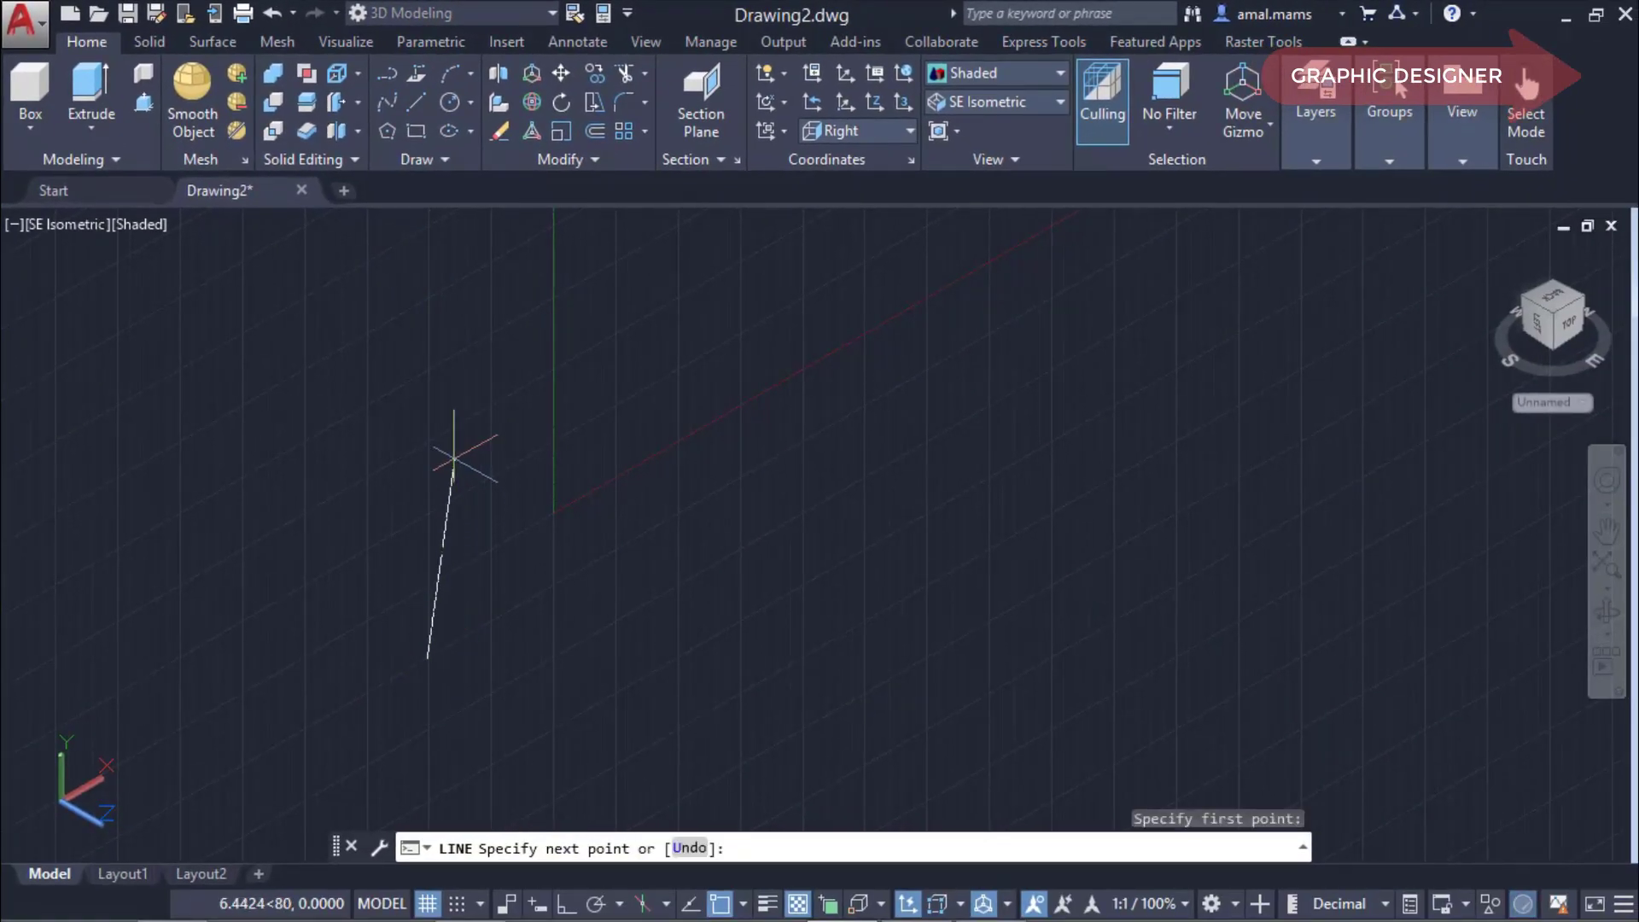
key("F8")
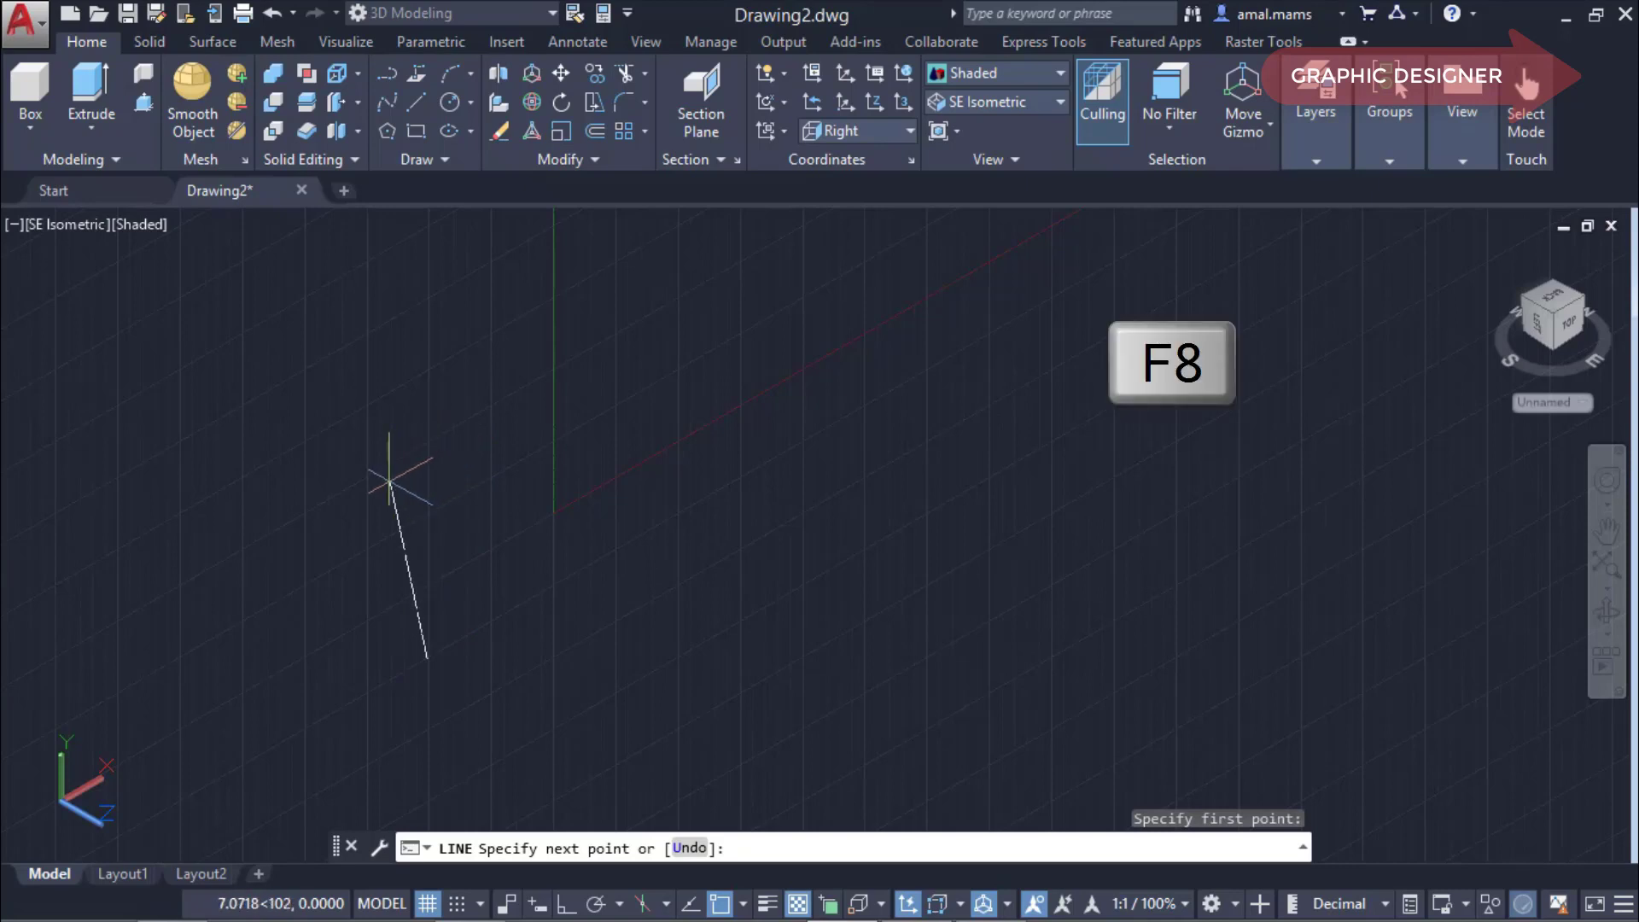
key("F8")
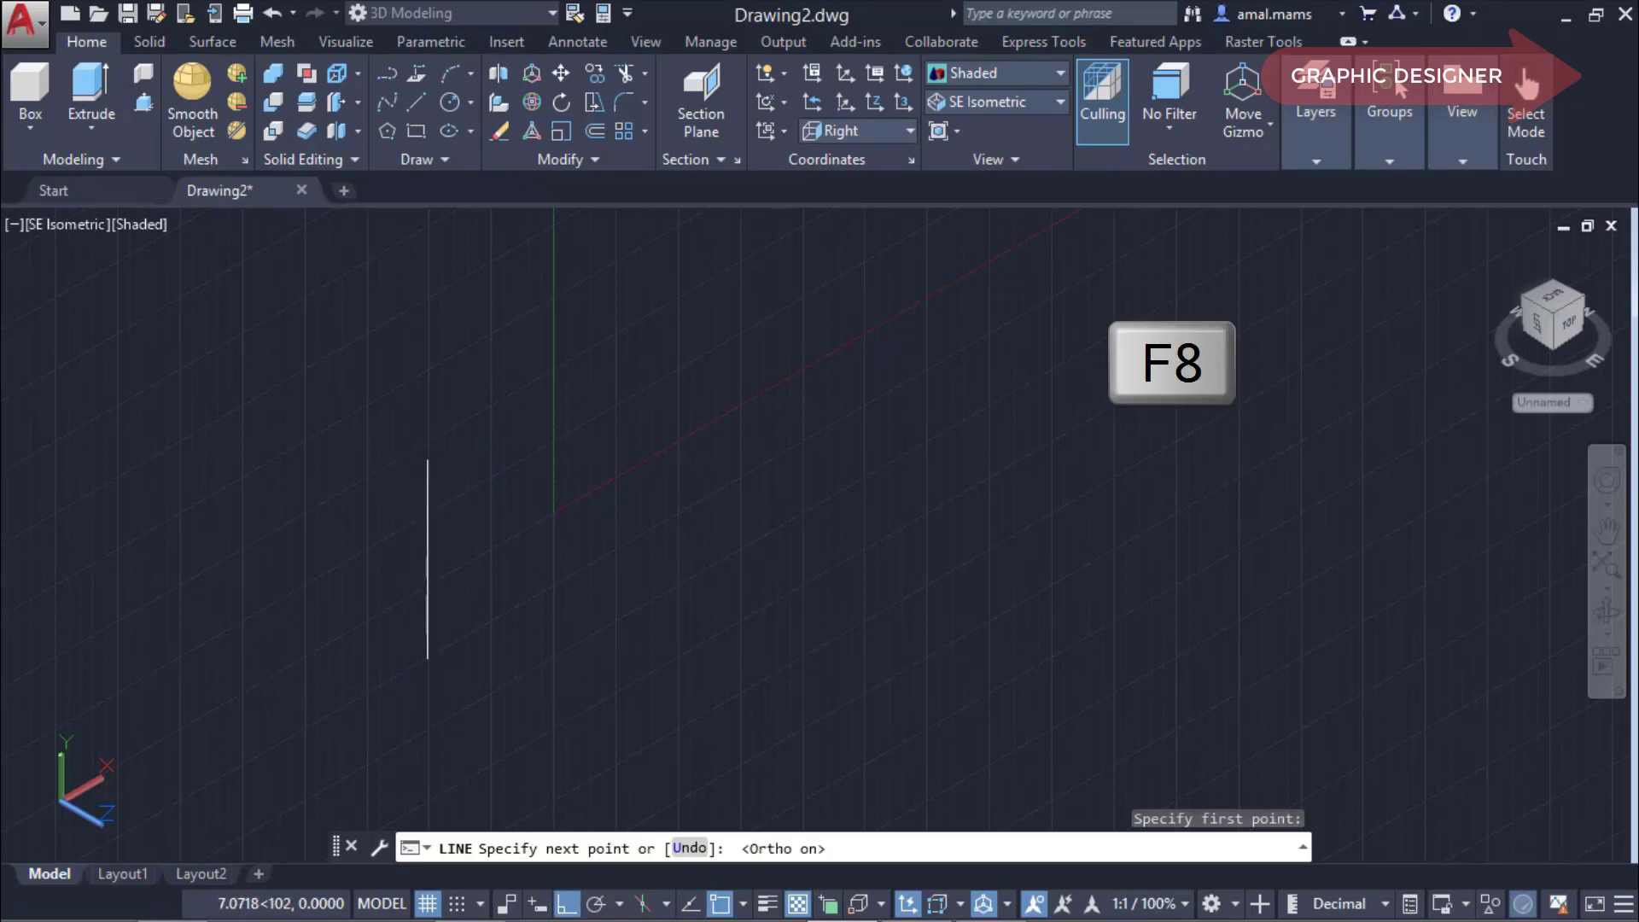
left_click(457, 411)
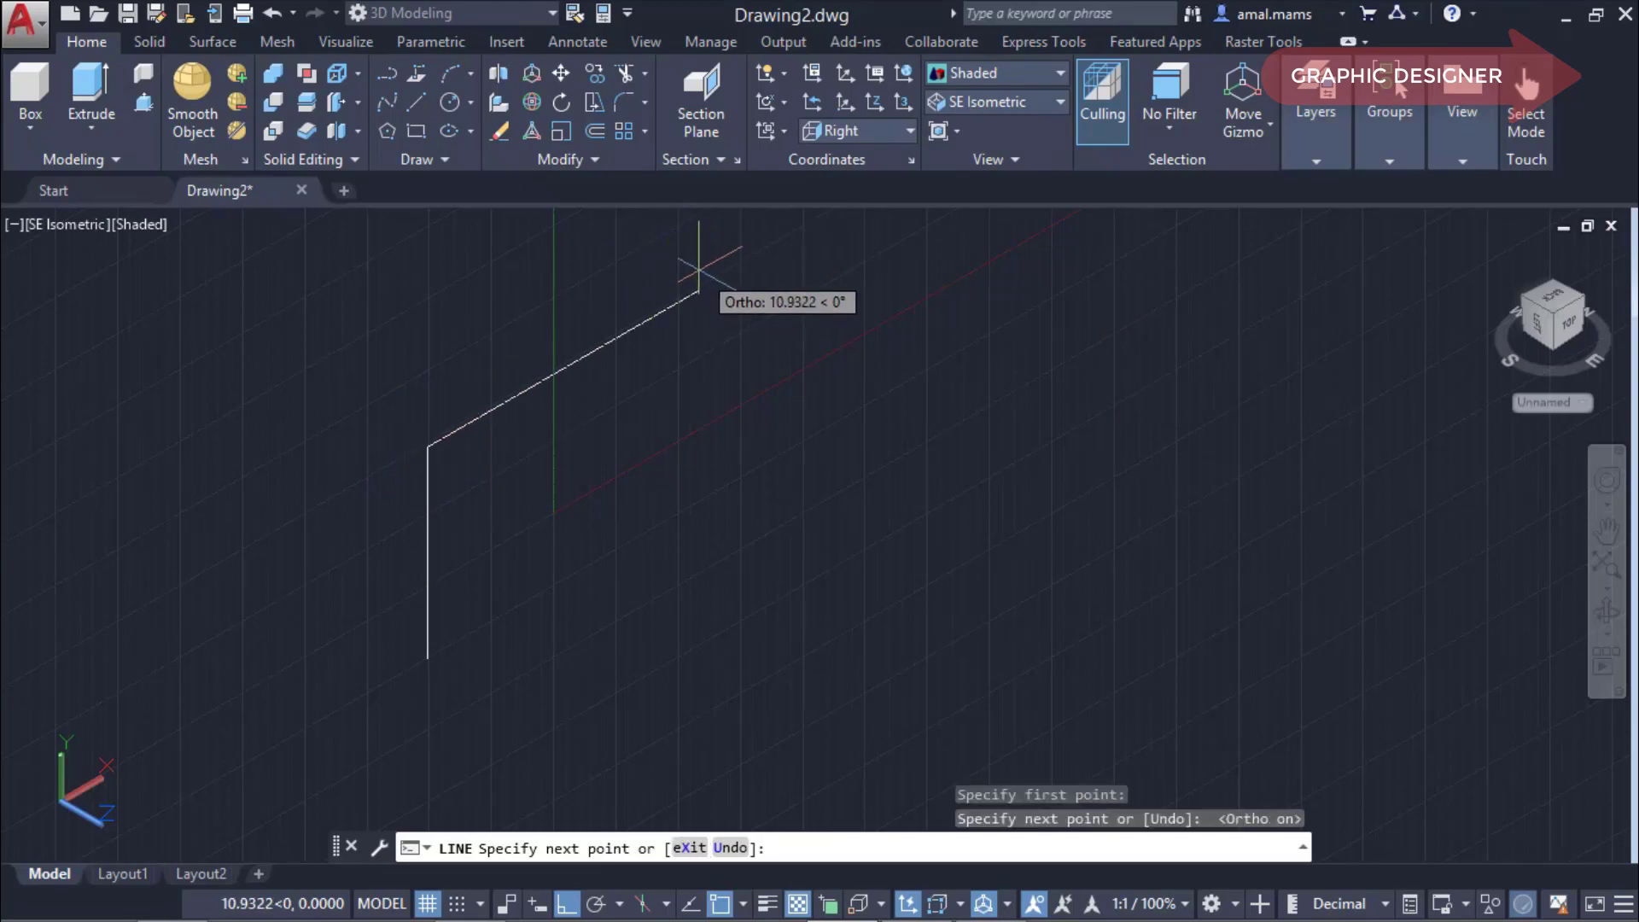
left_click(702, 272)
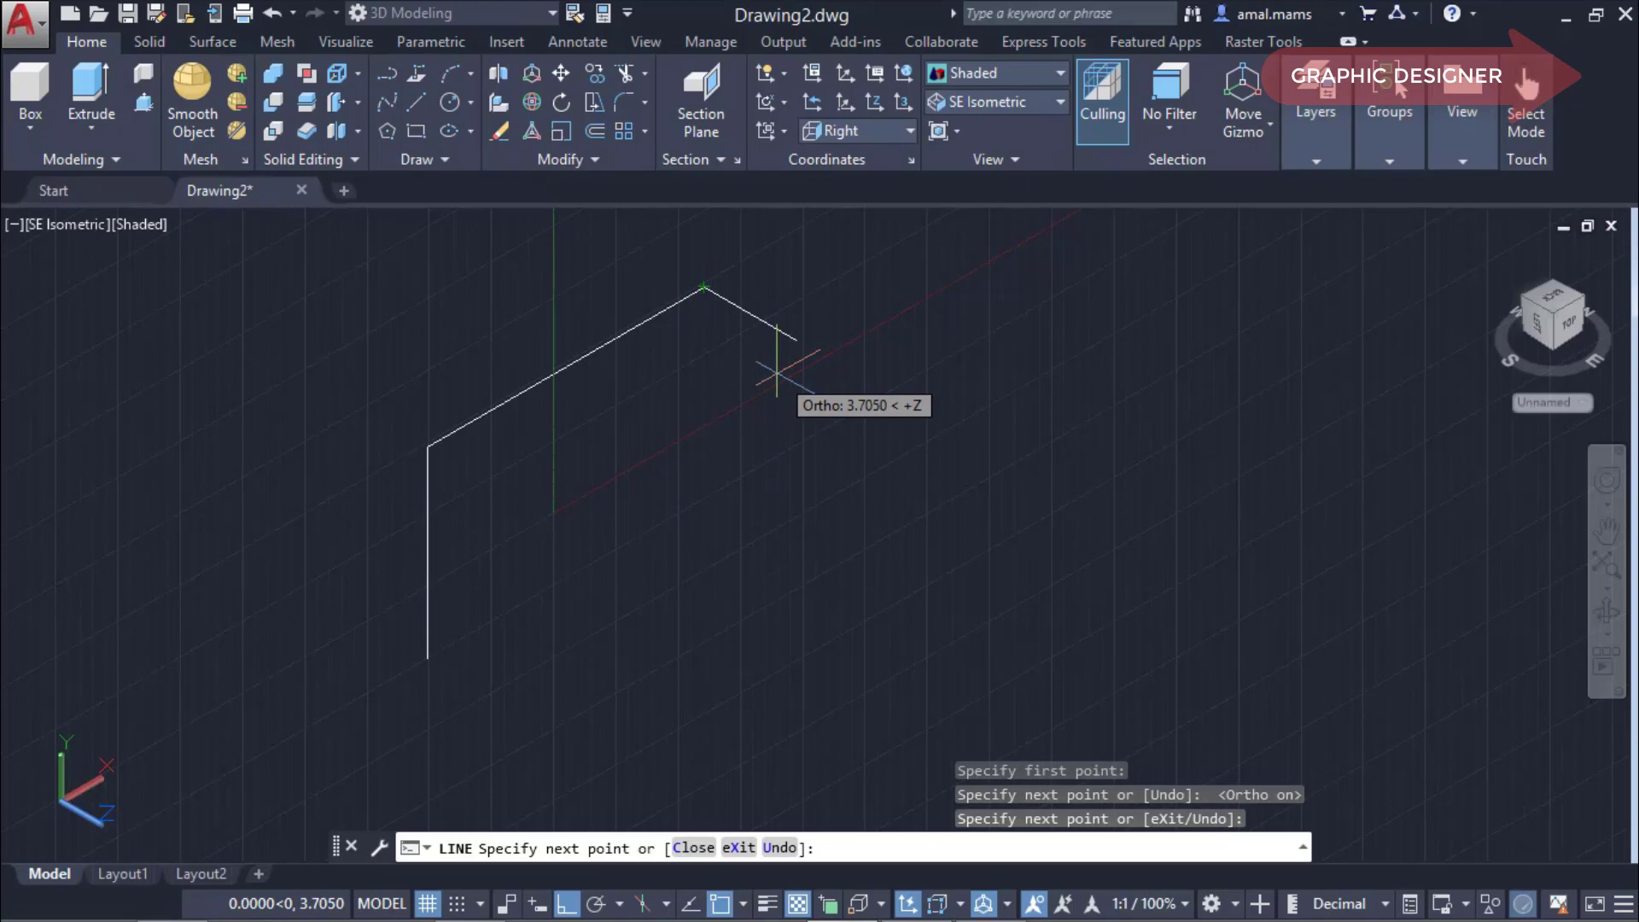
key("Escape")
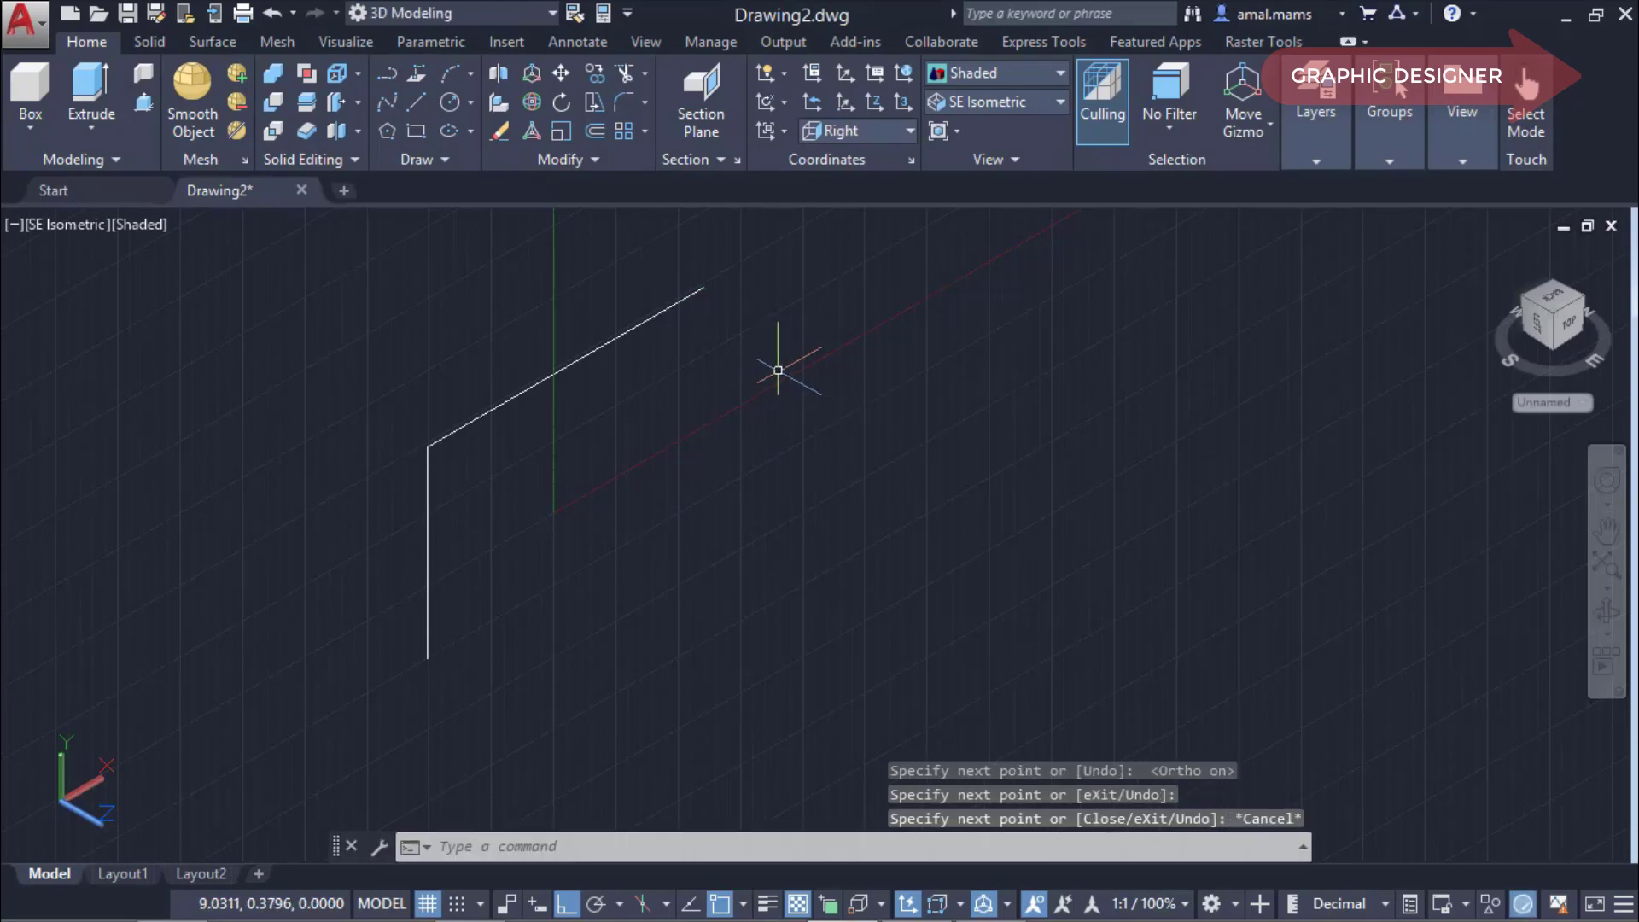
type("u")
key("Return")
type("u")
key("Return")
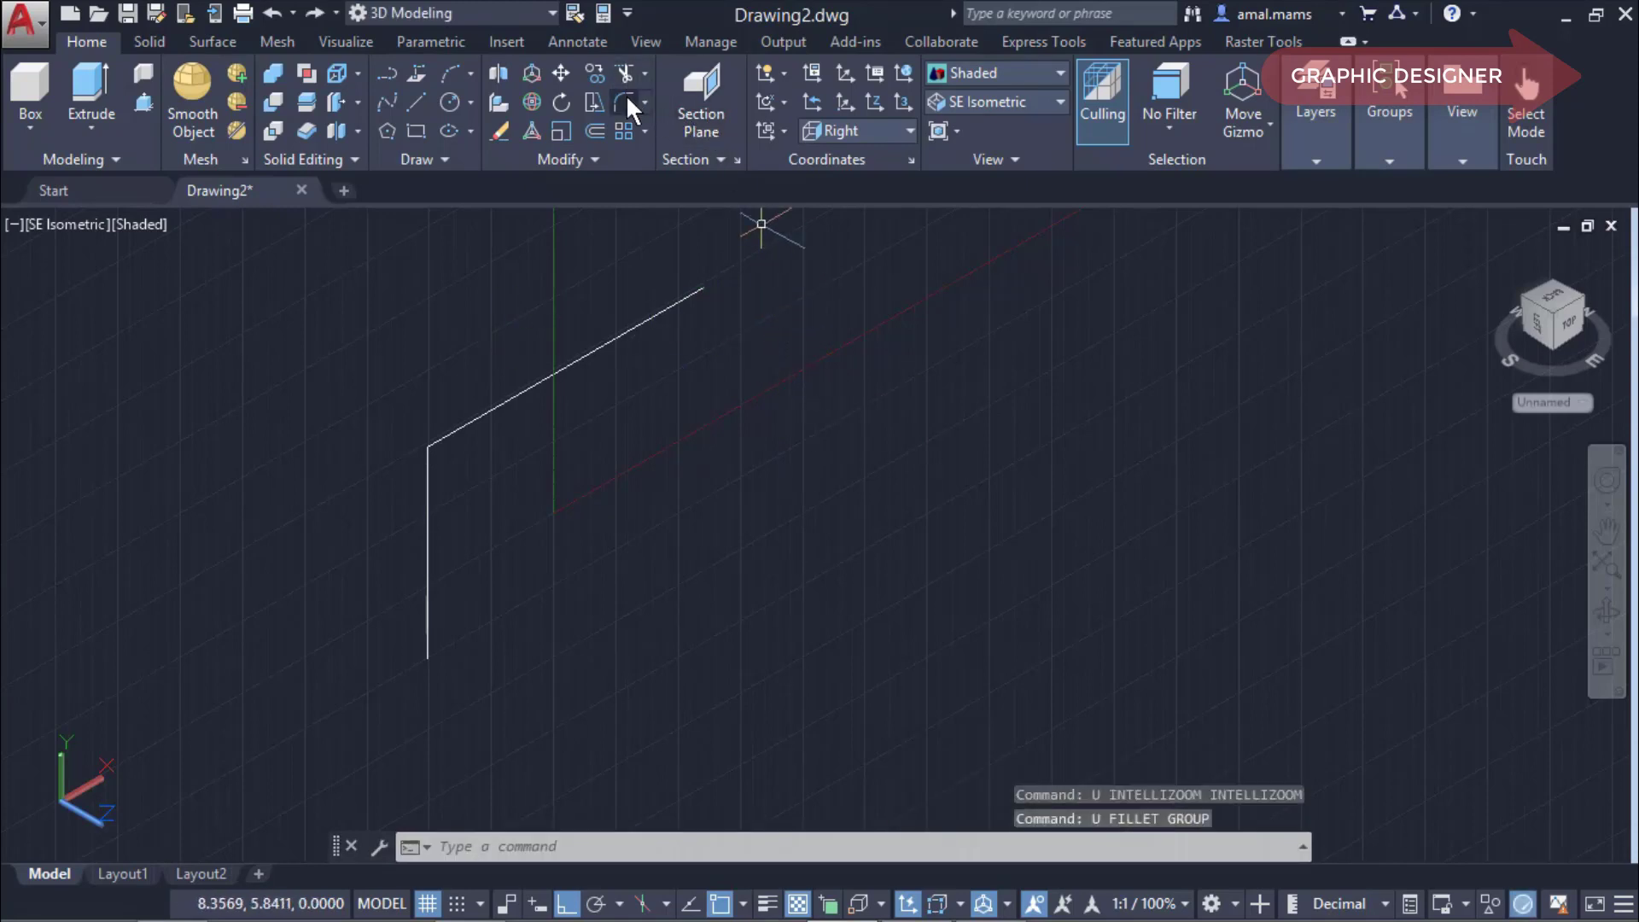
Round the corner between the vertical and sloped lines with a radius-4 fillet.
left_click(626, 102)
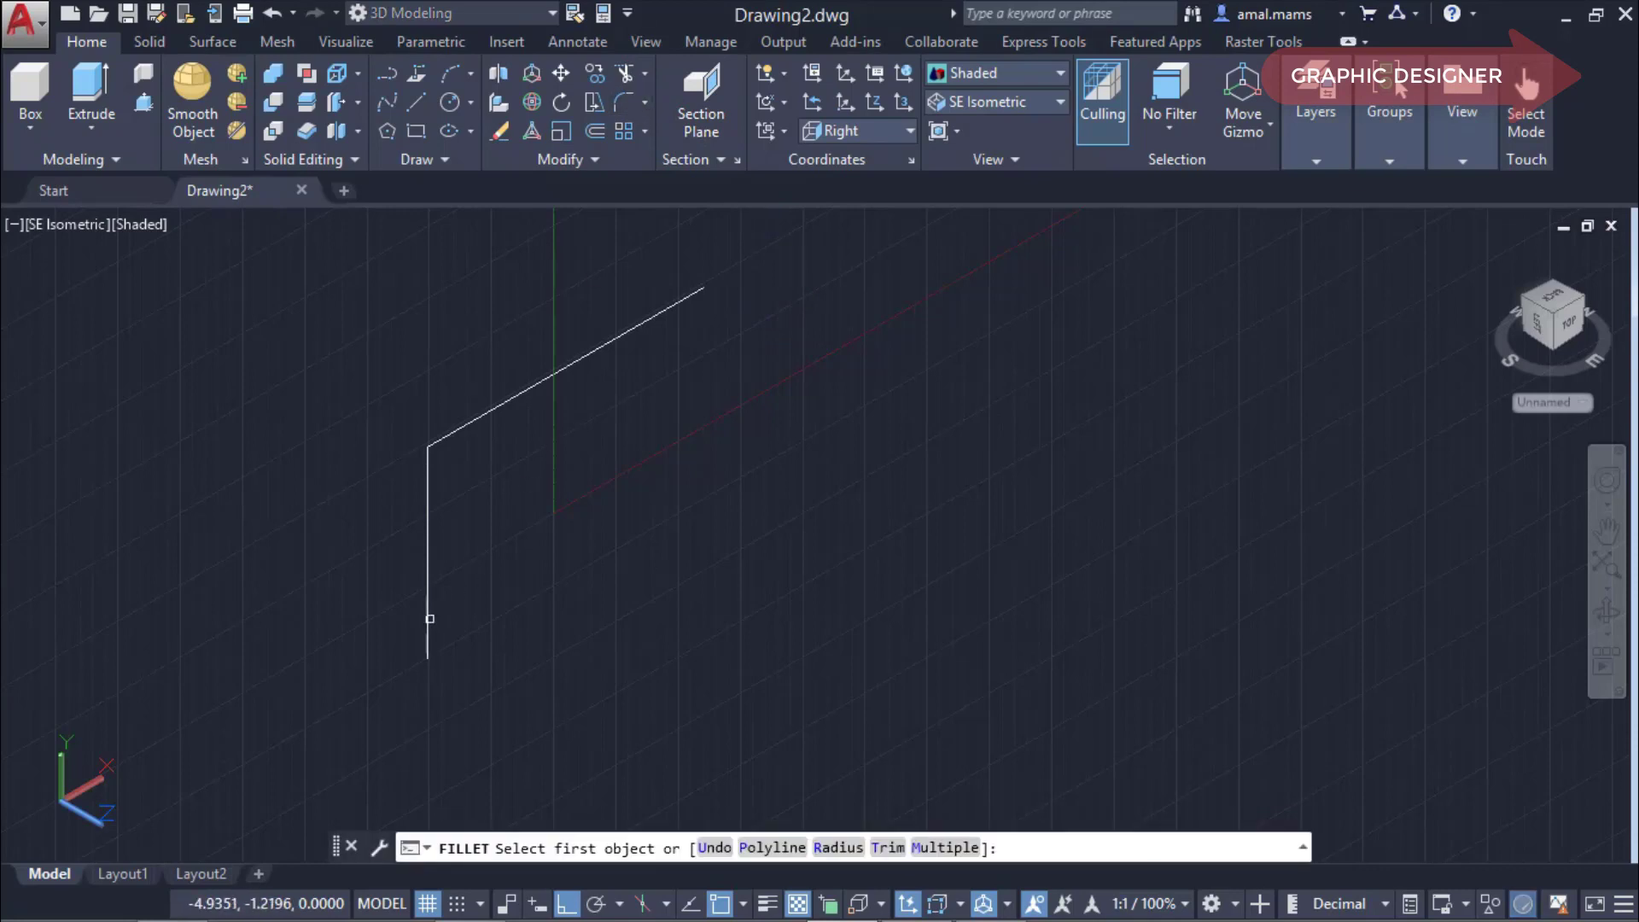
left_click(429, 617)
type("r")
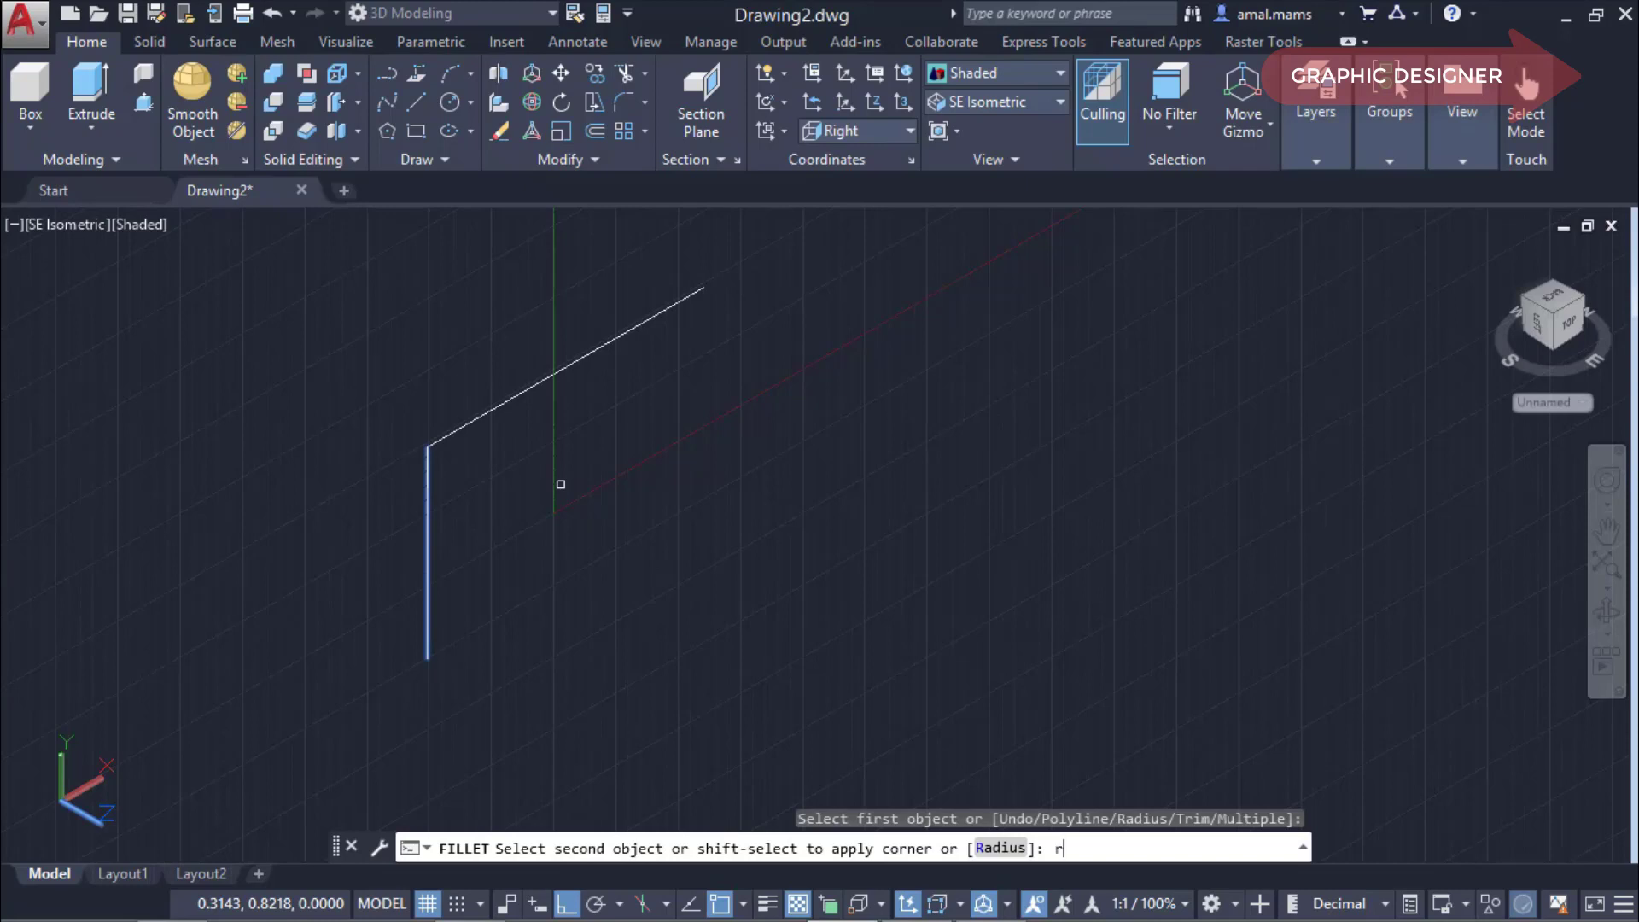
key("Return")
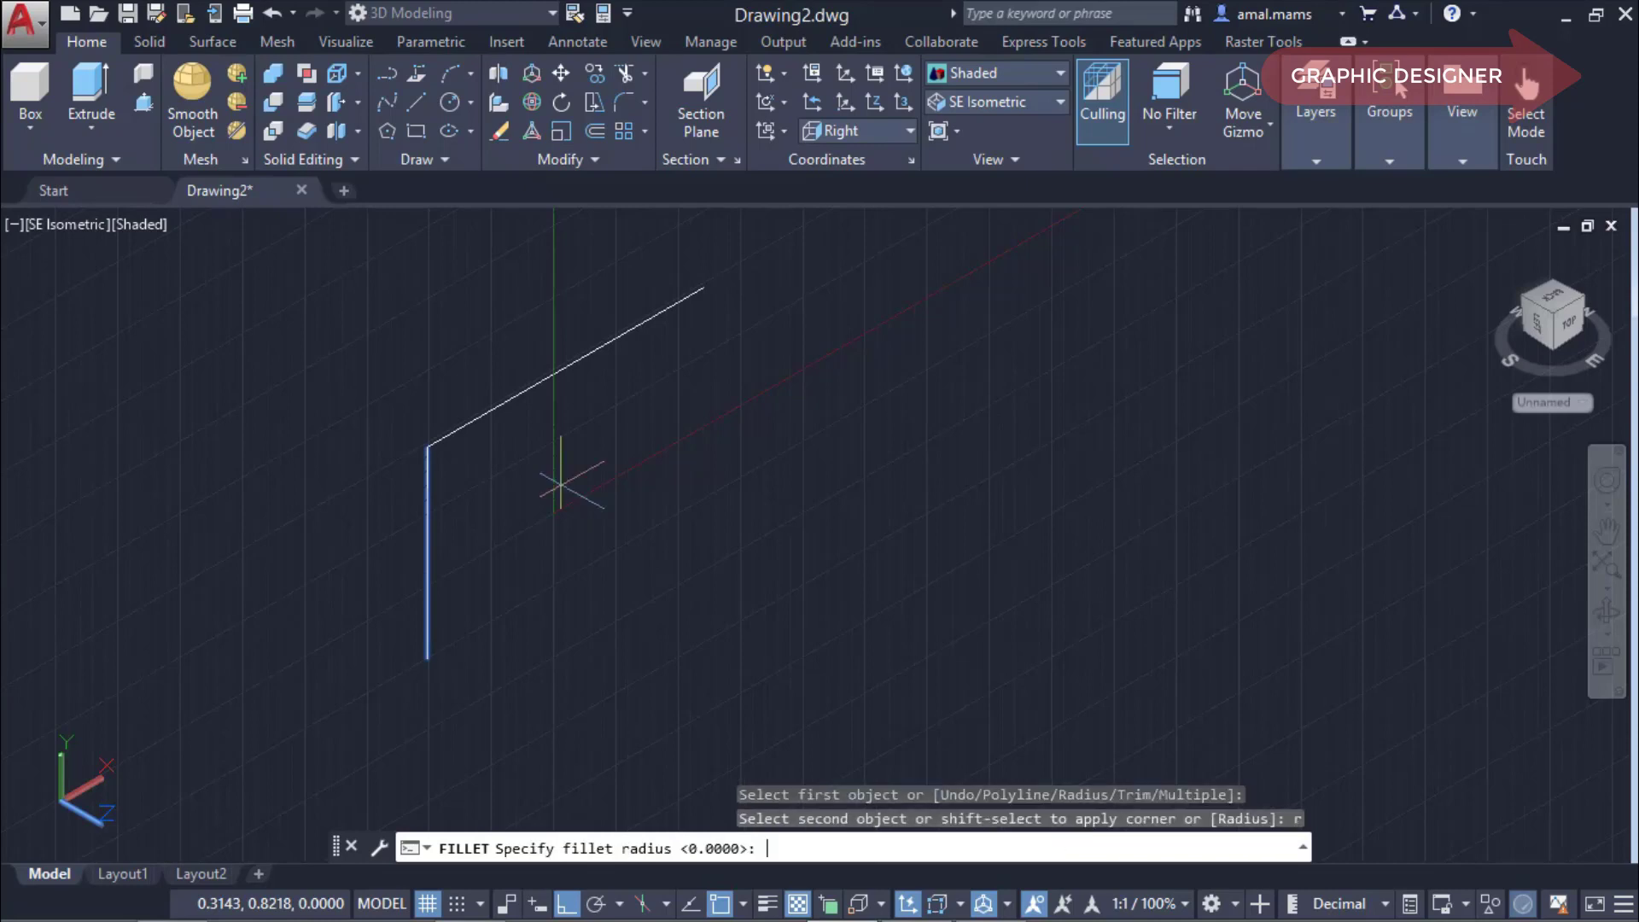
type("4")
key("Return")
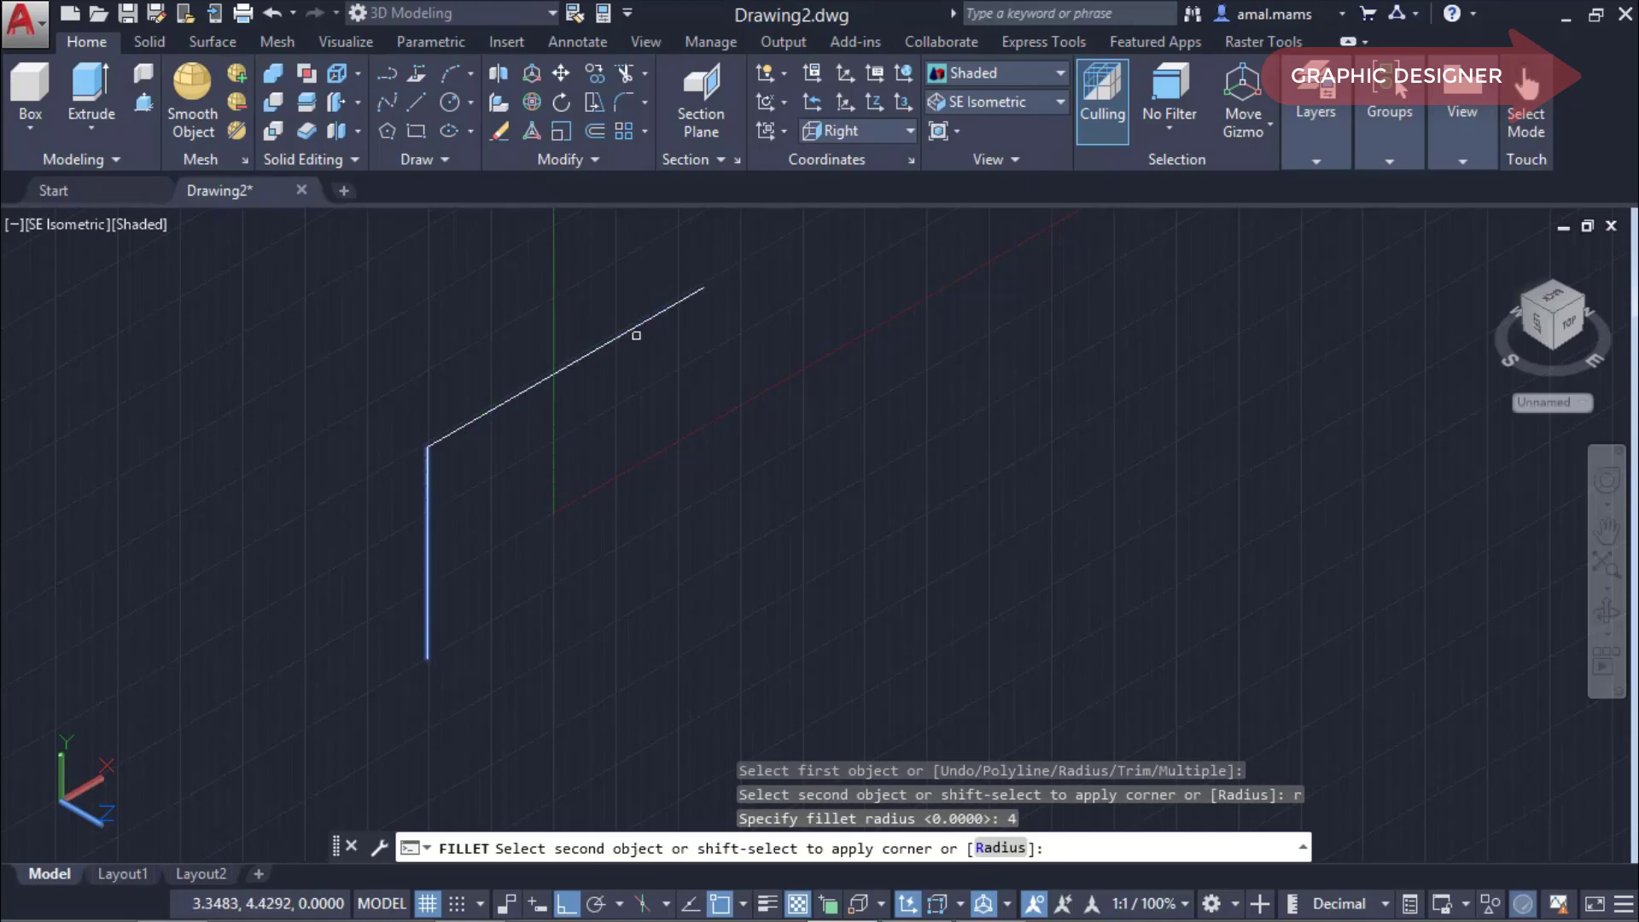
left_click(634, 328)
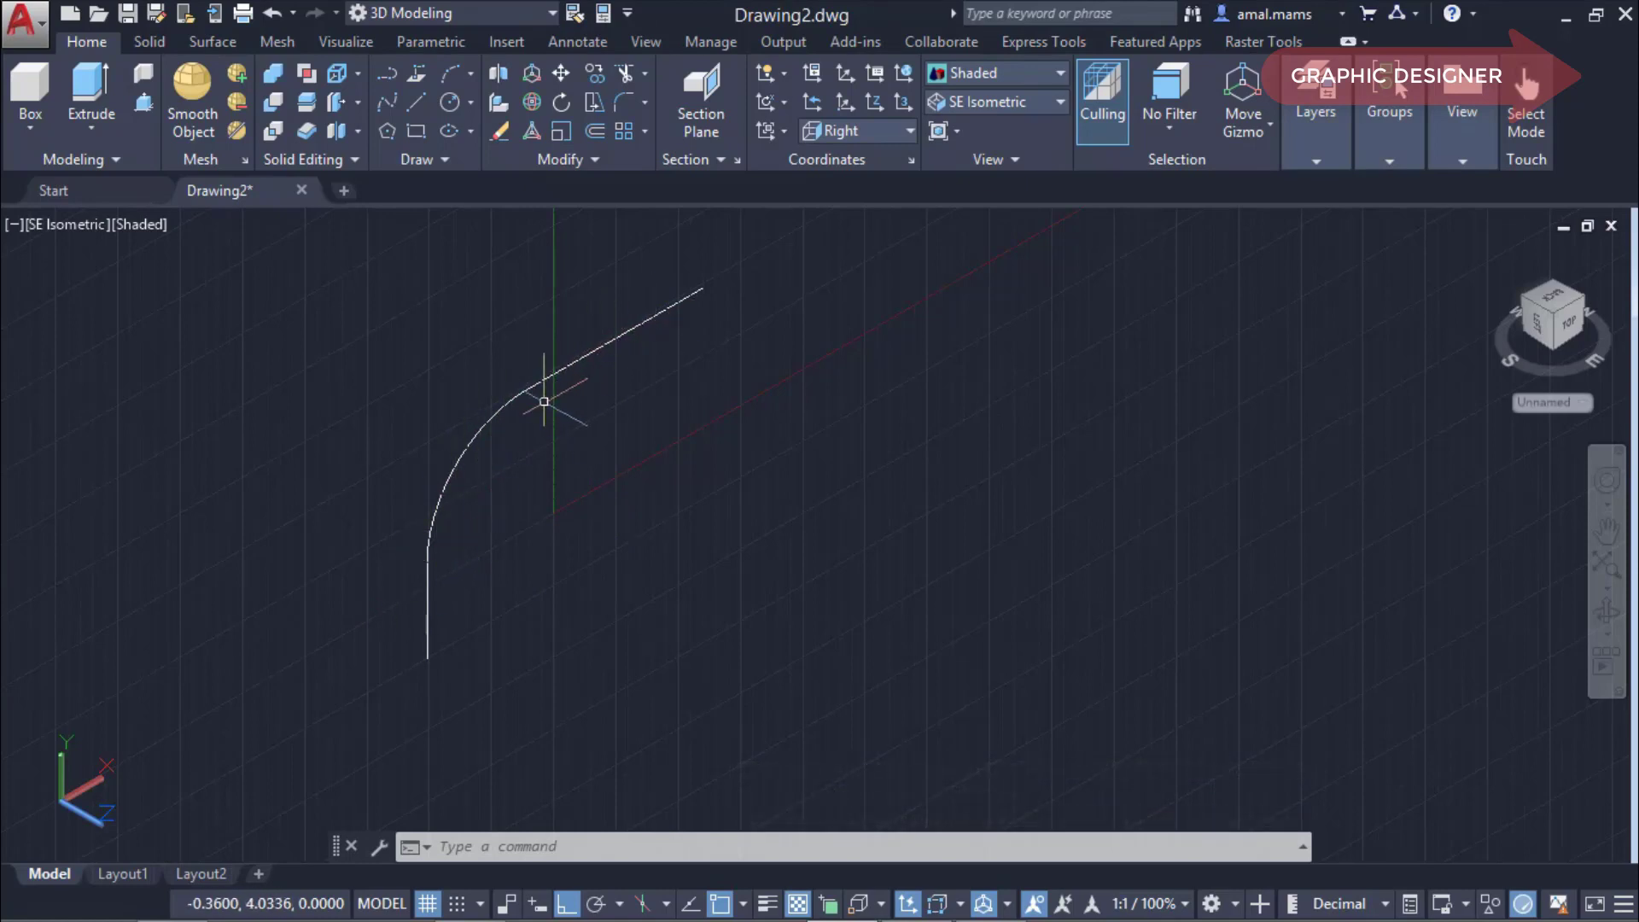
Join the two lines and the arc into a single polyline.
left_click(601, 157)
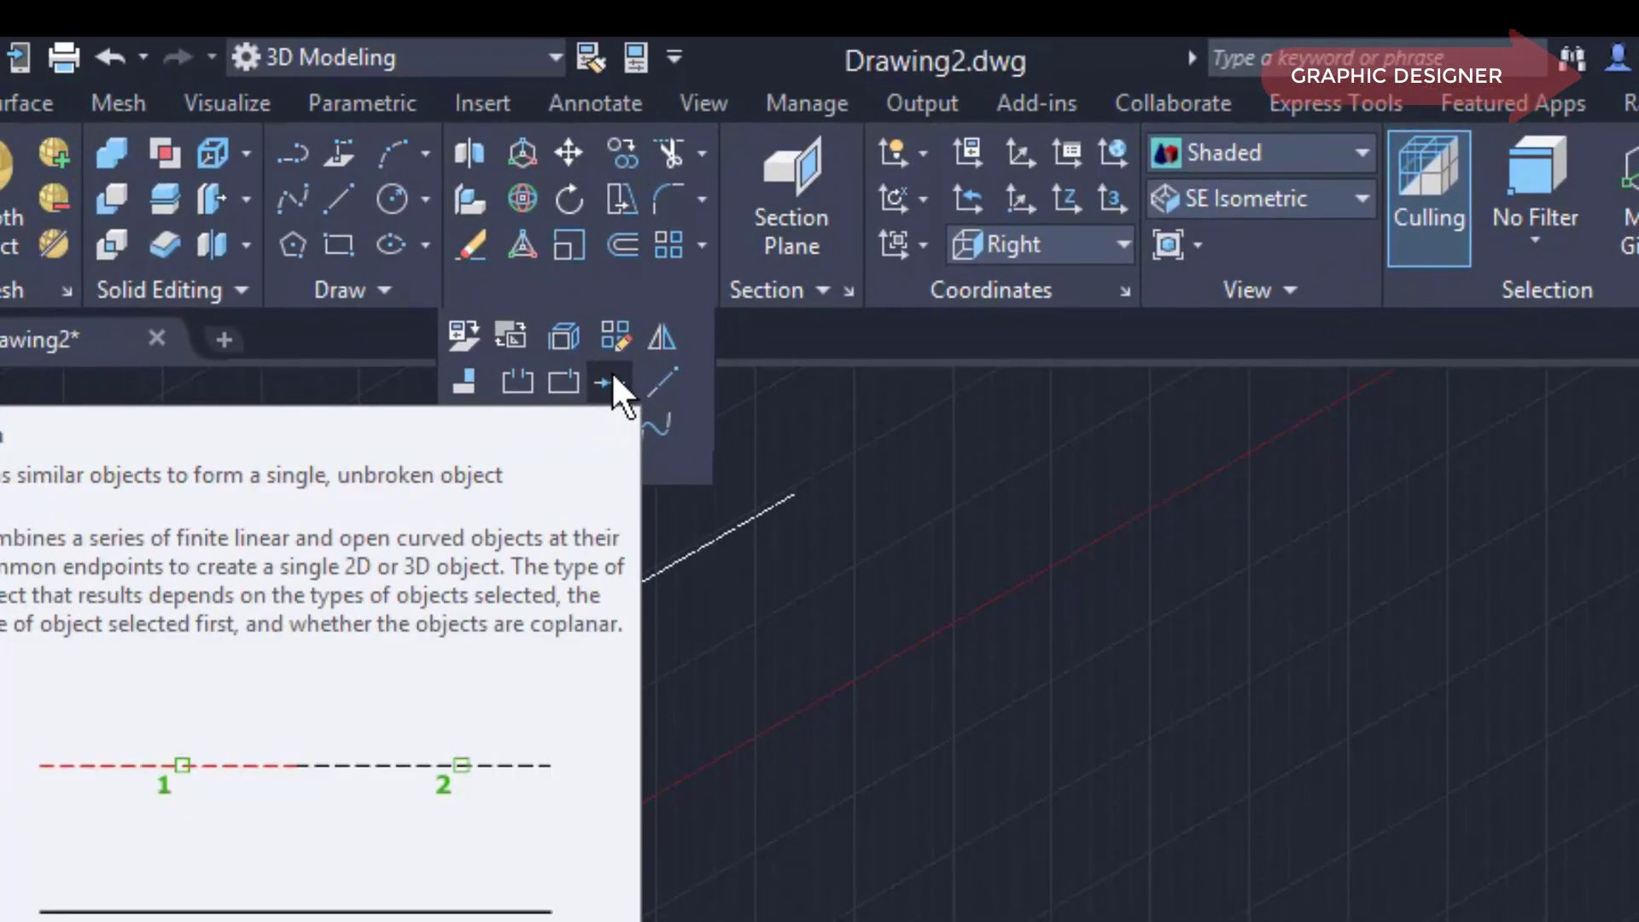
left_click(613, 377)
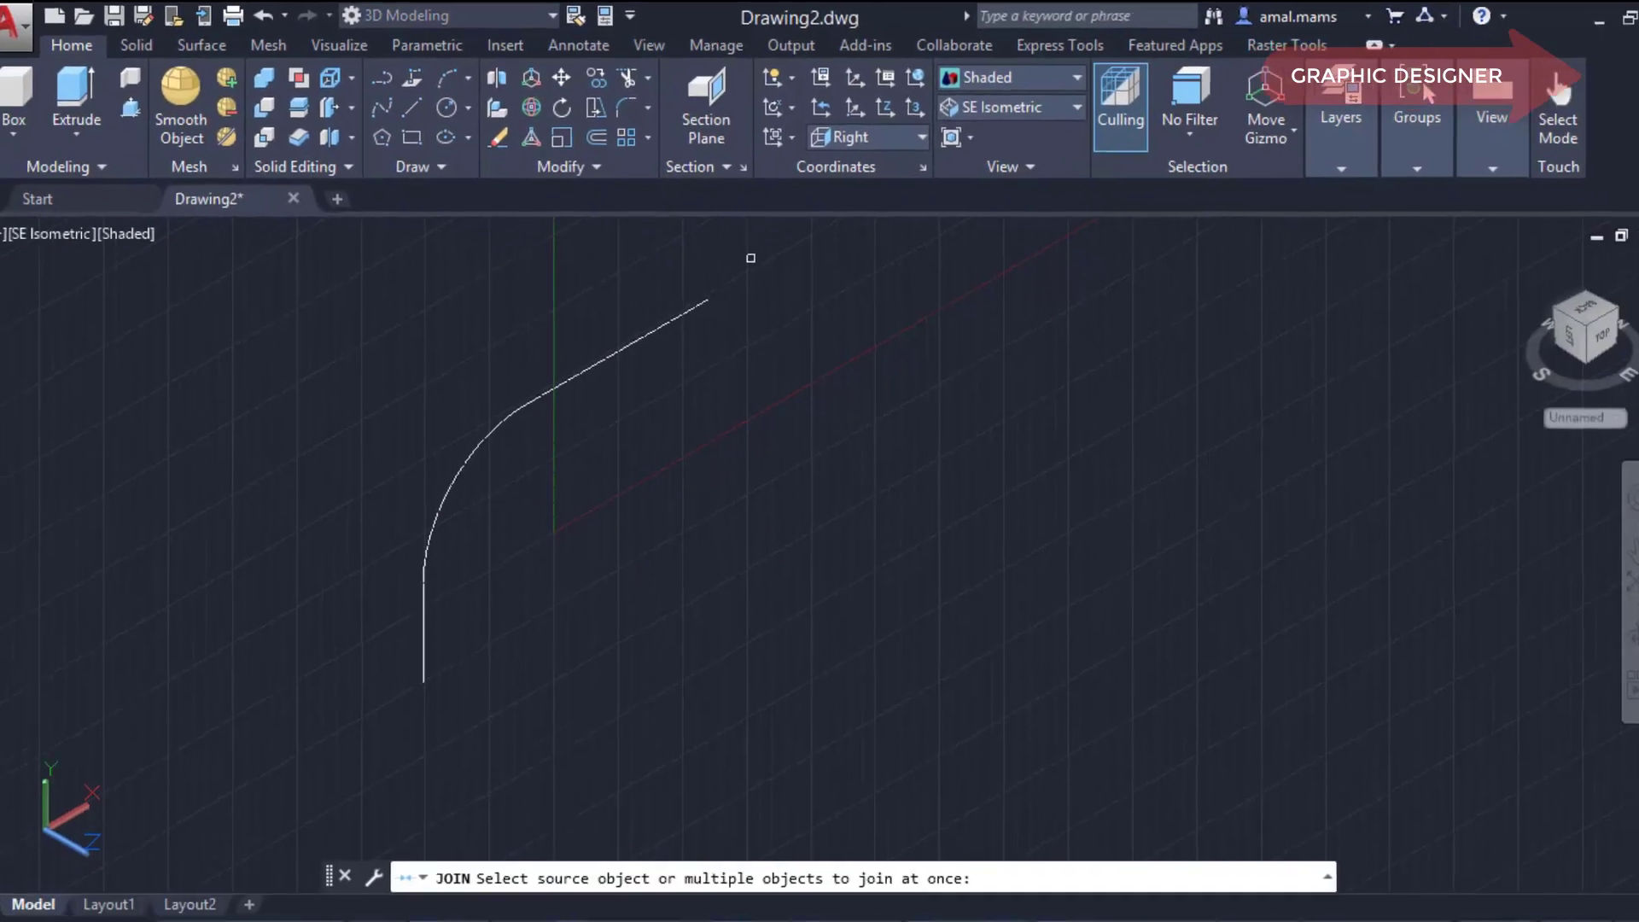
mouse_move(750, 252)
left_mouse_down()
mouse_move(352, 657)
mouse_move(370, 486)
left_mouse_up()
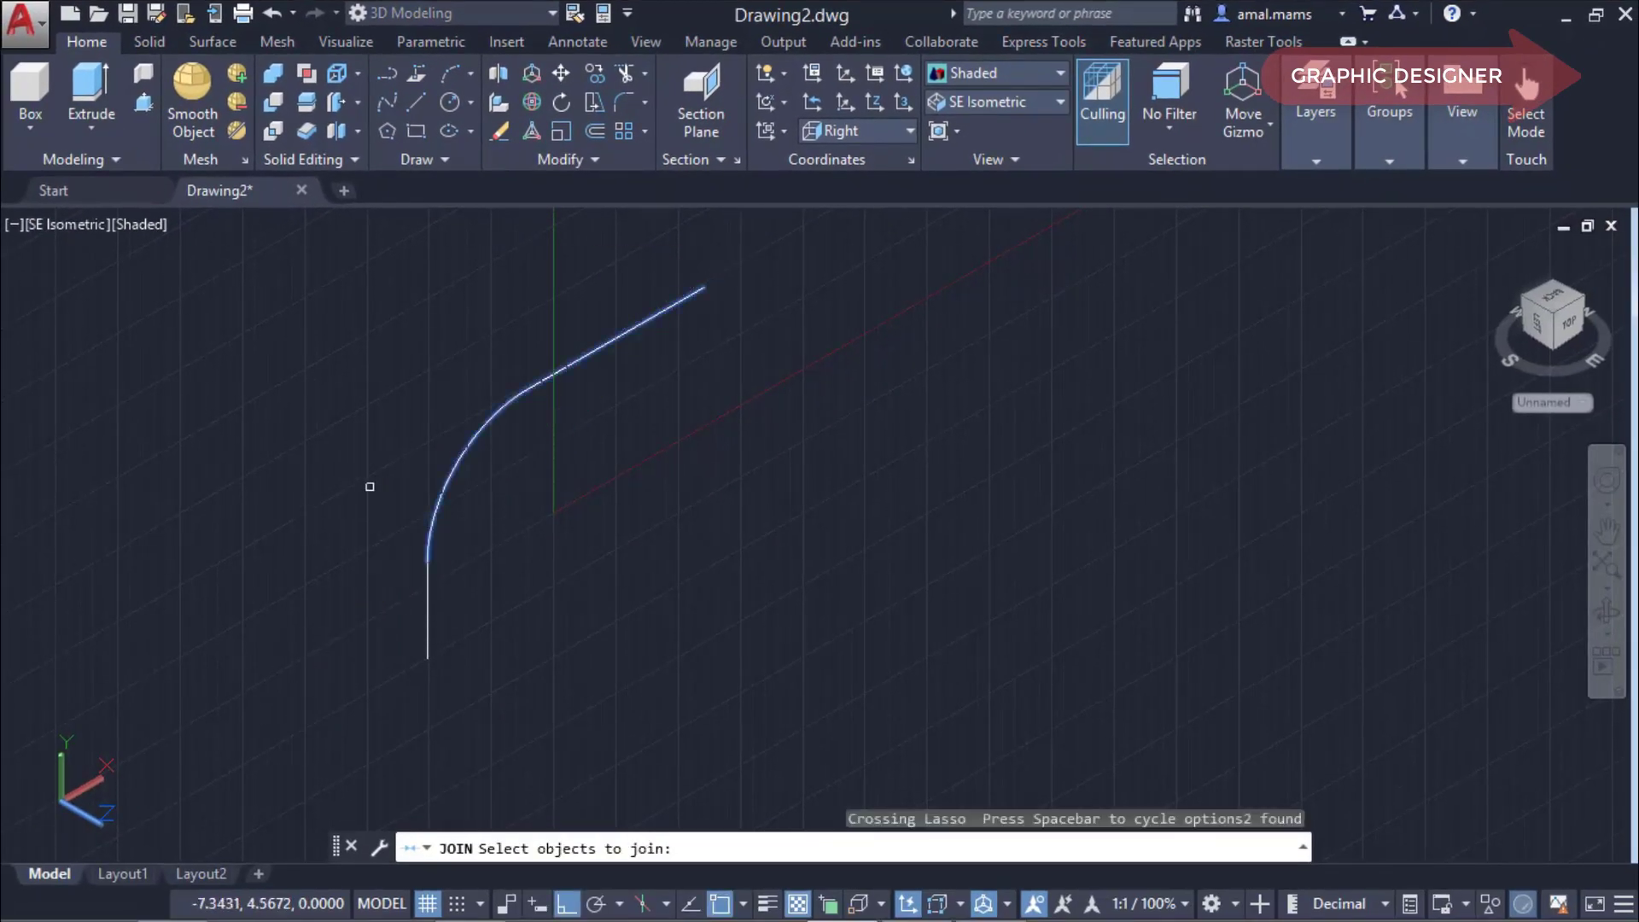
left_click(755, 247)
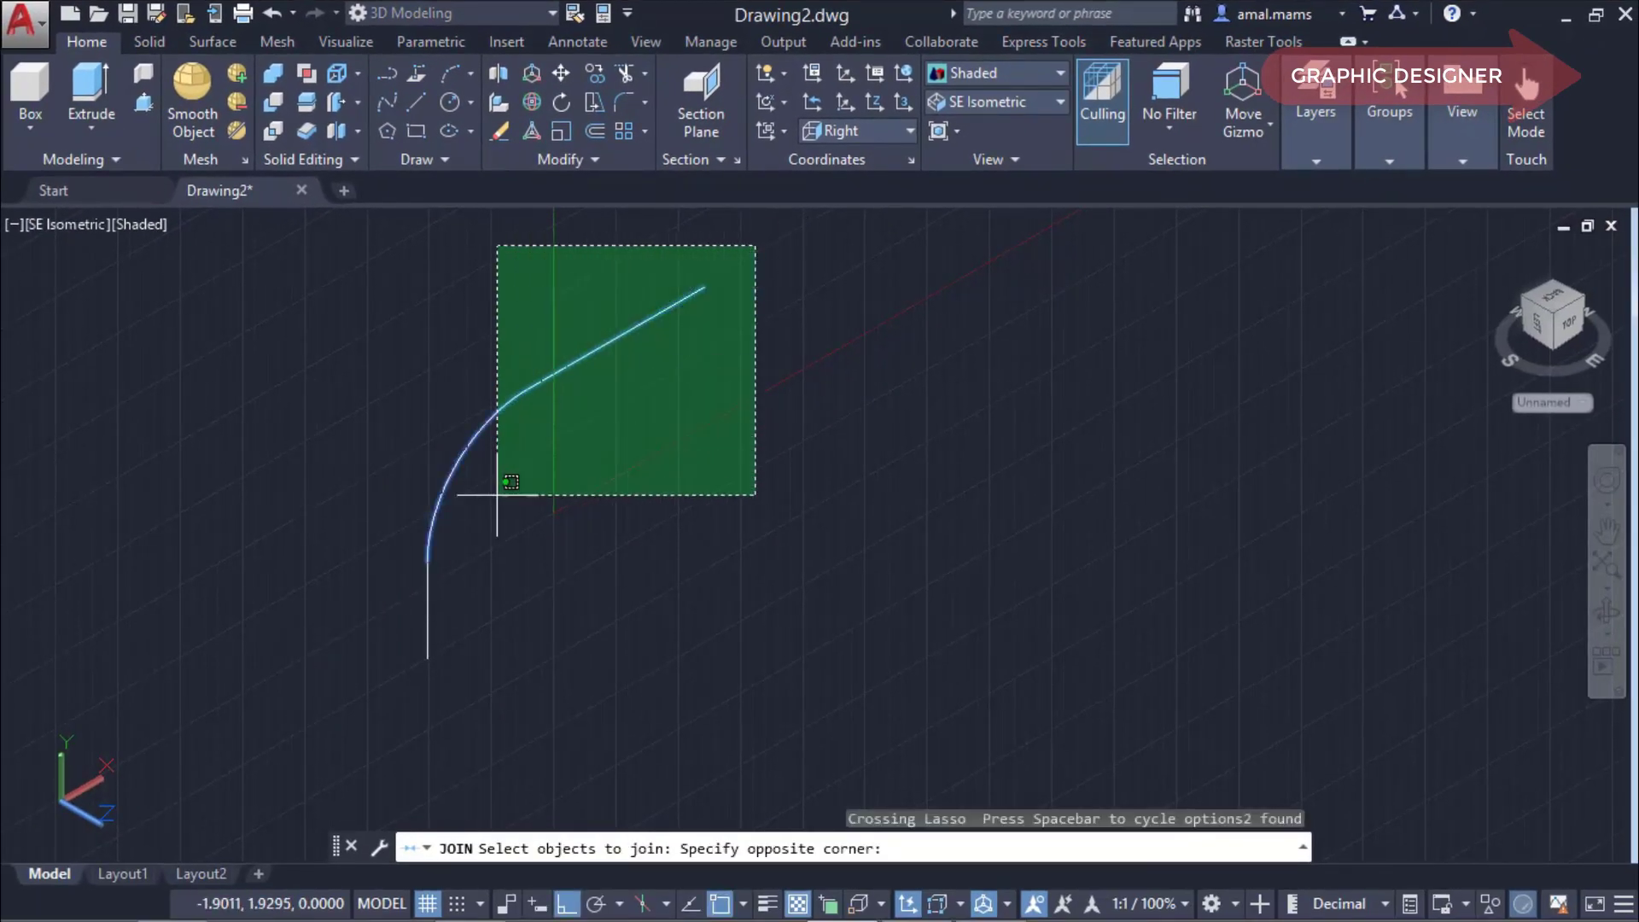
left_click(329, 755)
key("Return")
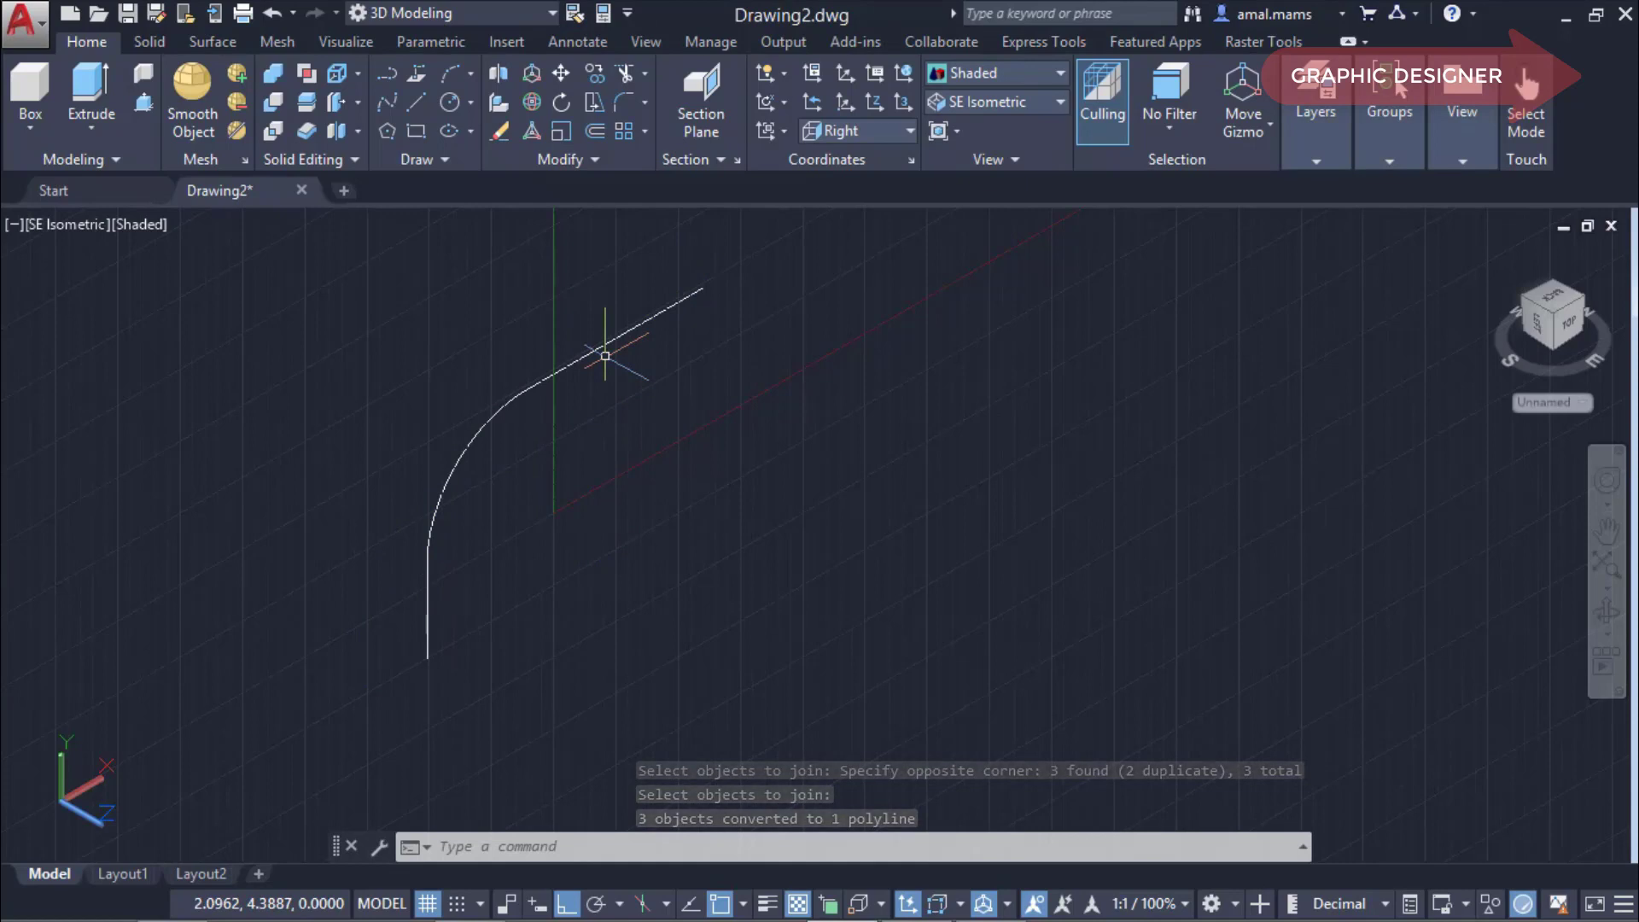
Set the UCS to Top and draw a small circle at the curve's lower end.
left_click(910, 130)
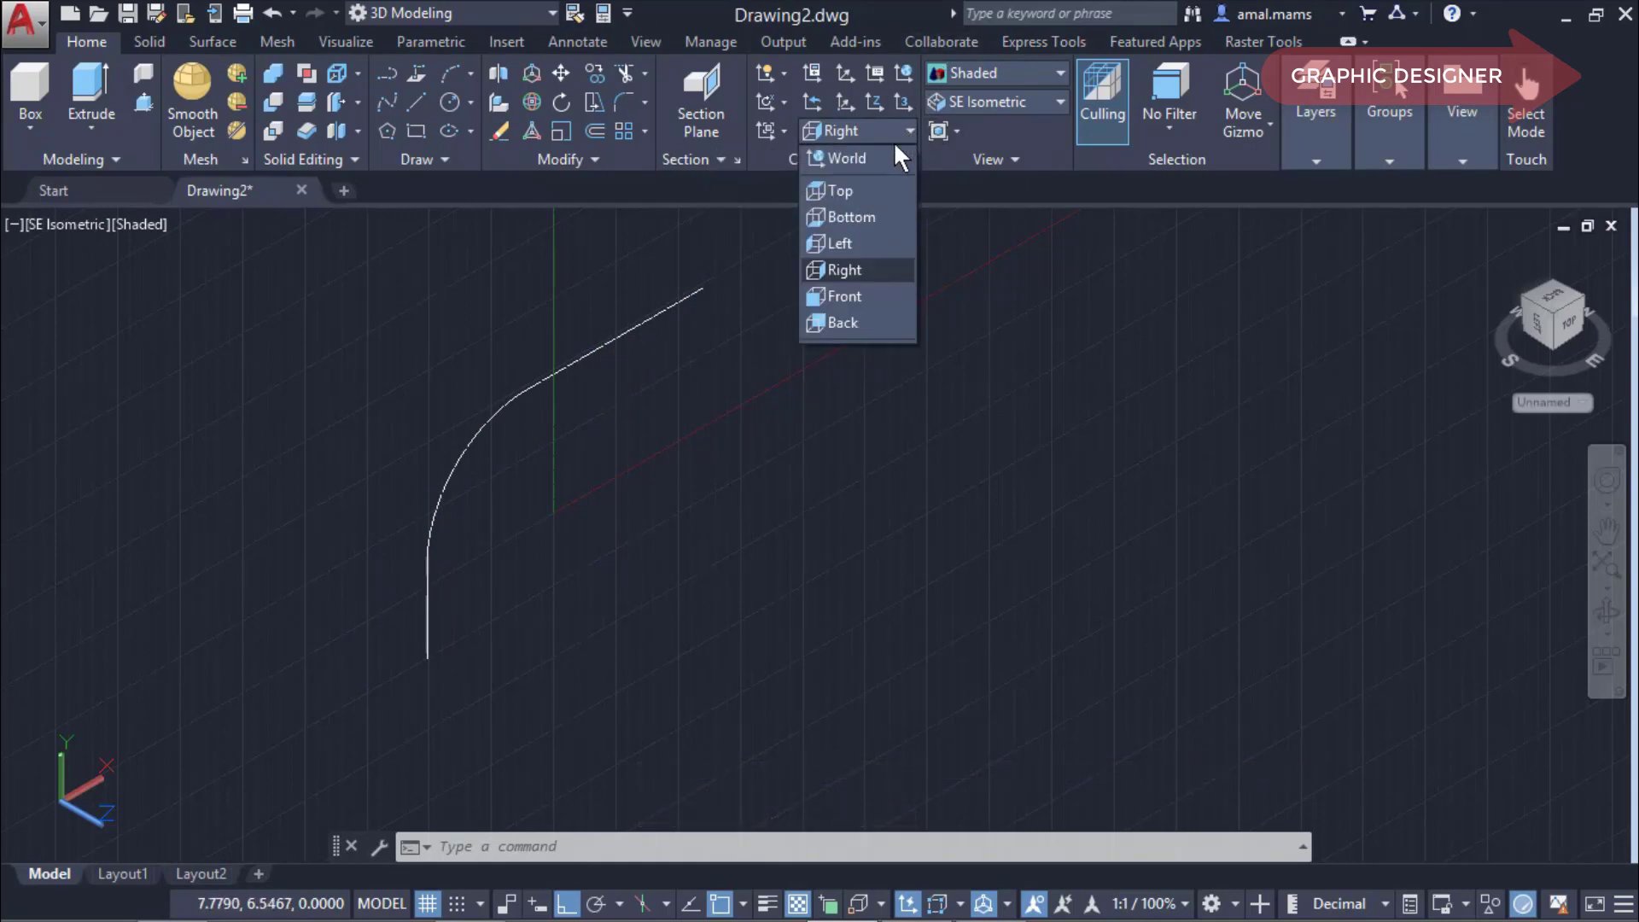
left_click(864, 192)
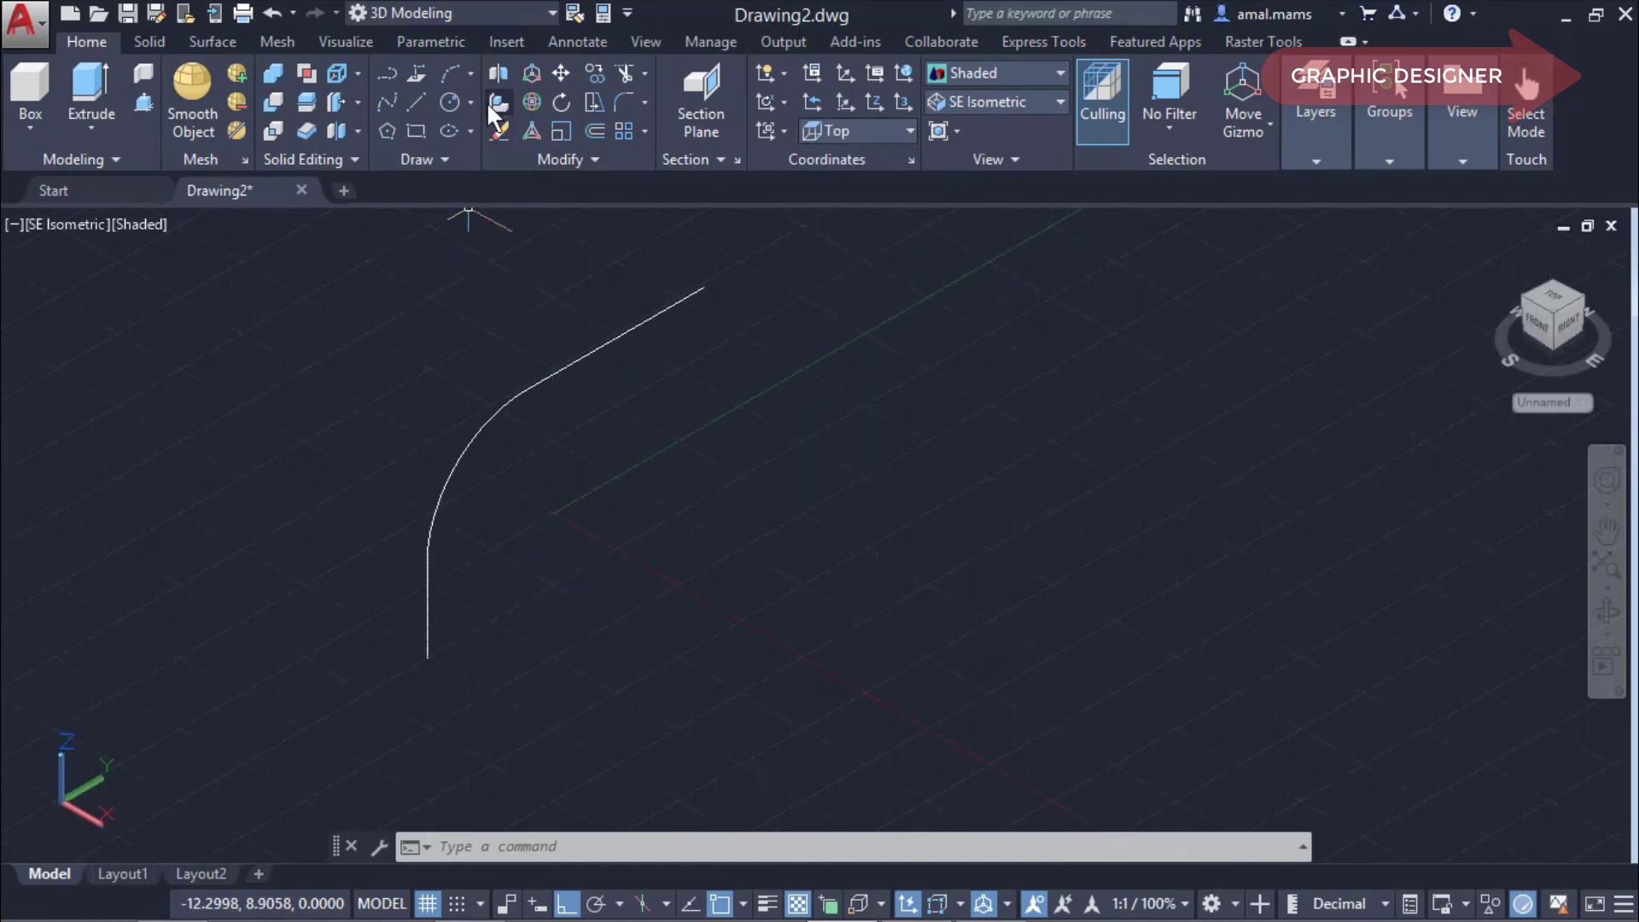
left_click(448, 102)
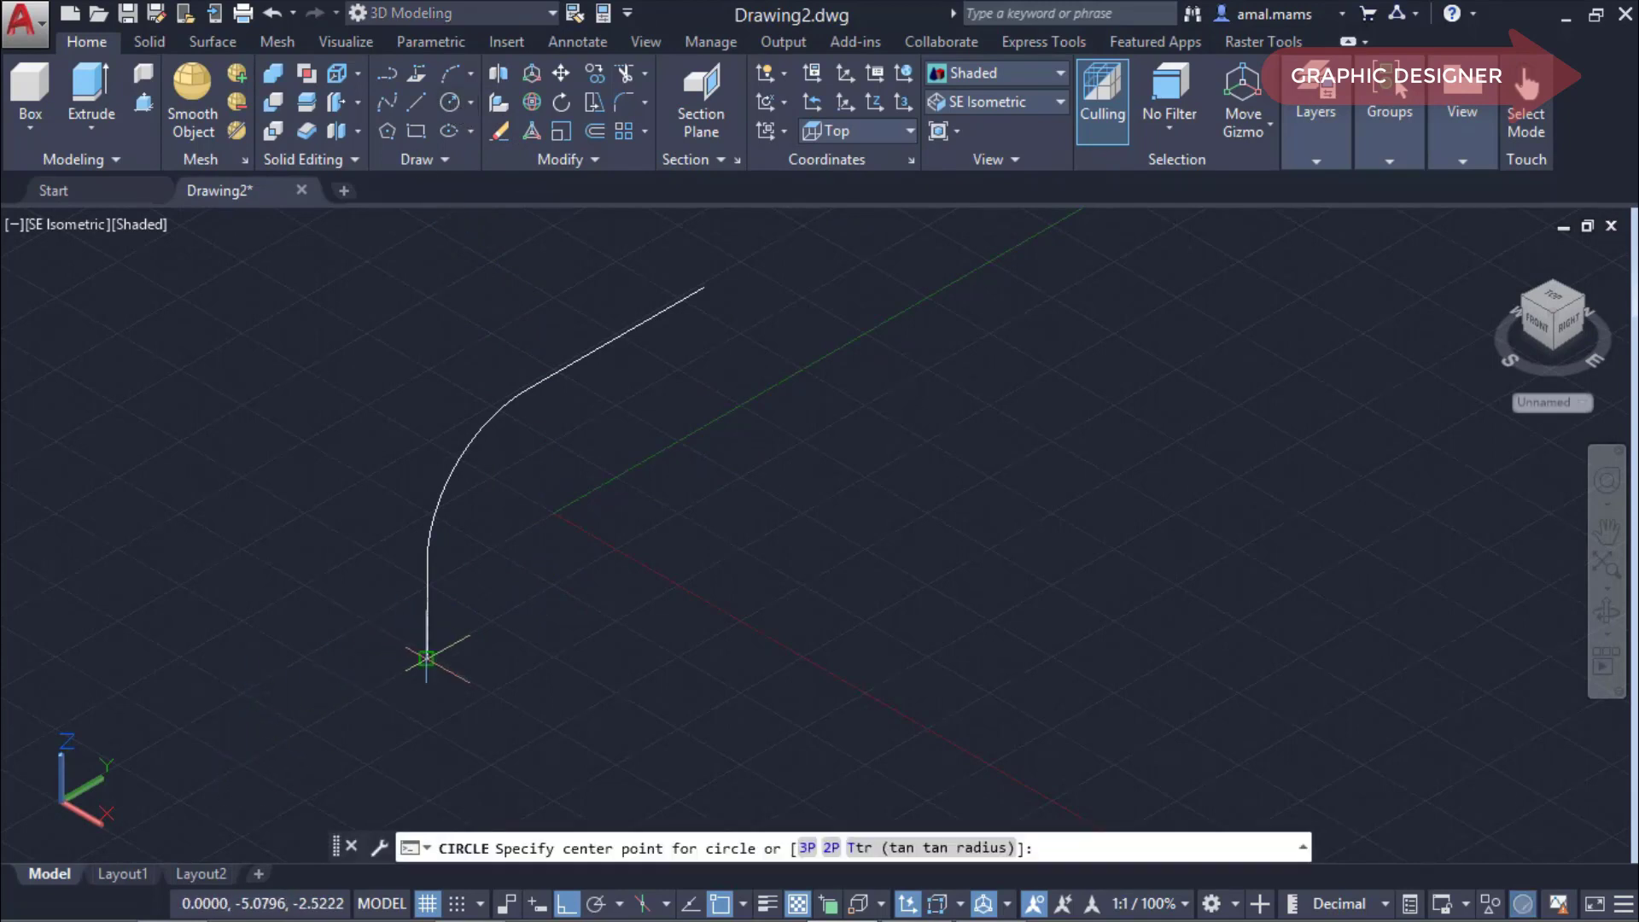
left_click(427, 658)
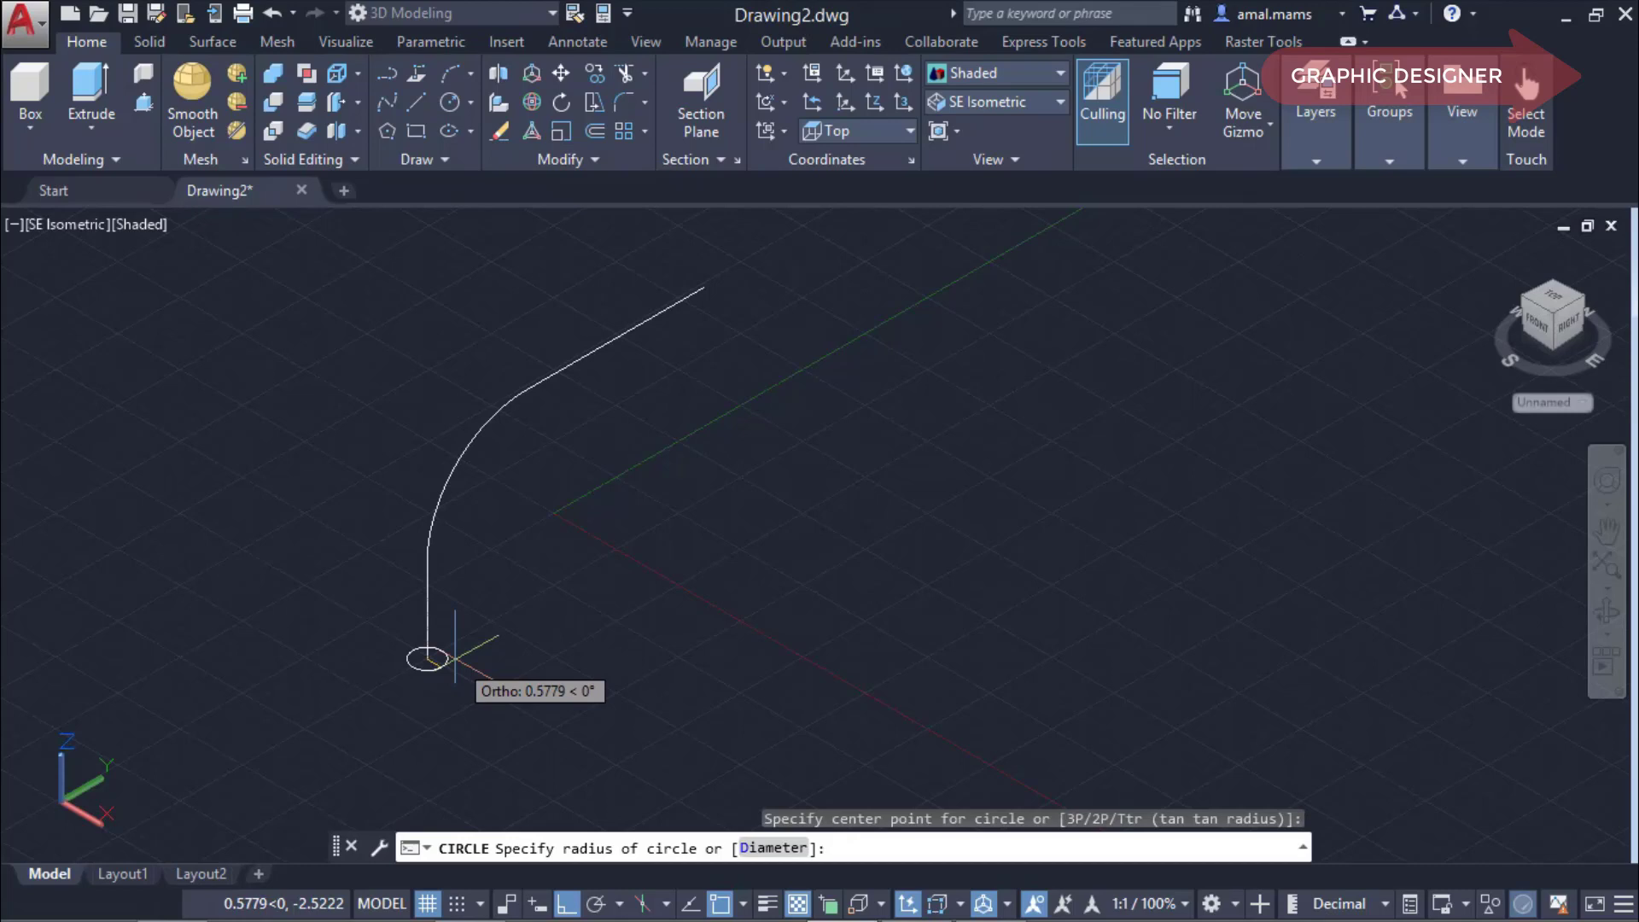
left_click(454, 658)
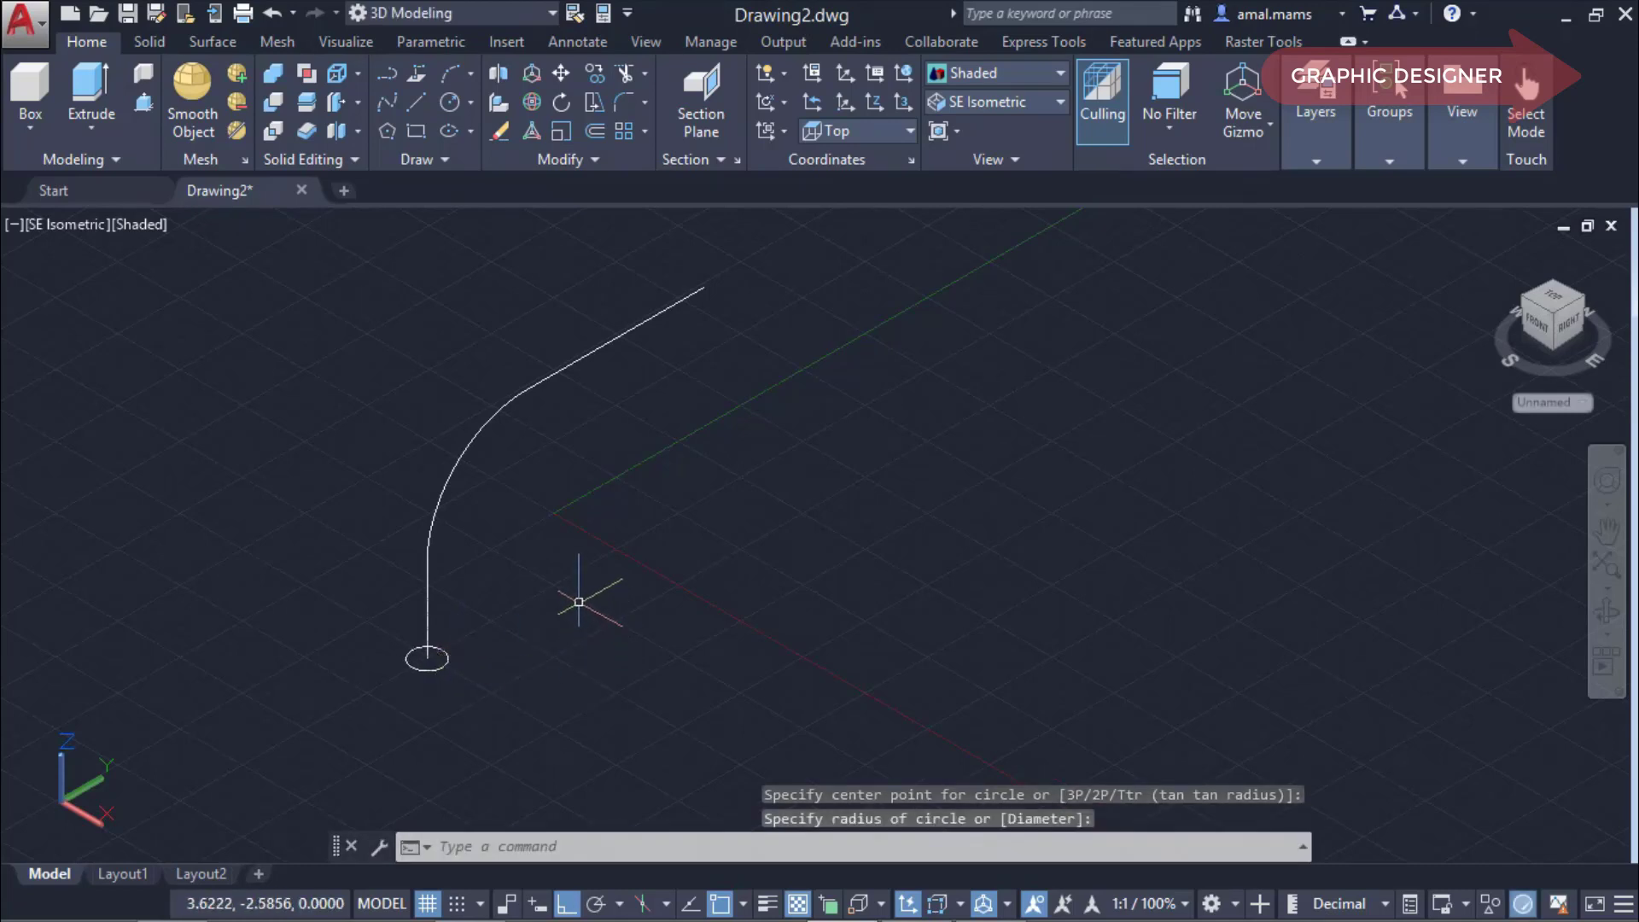
Copy the curve and circle repeatedly along X into a row of six.
type("cp")
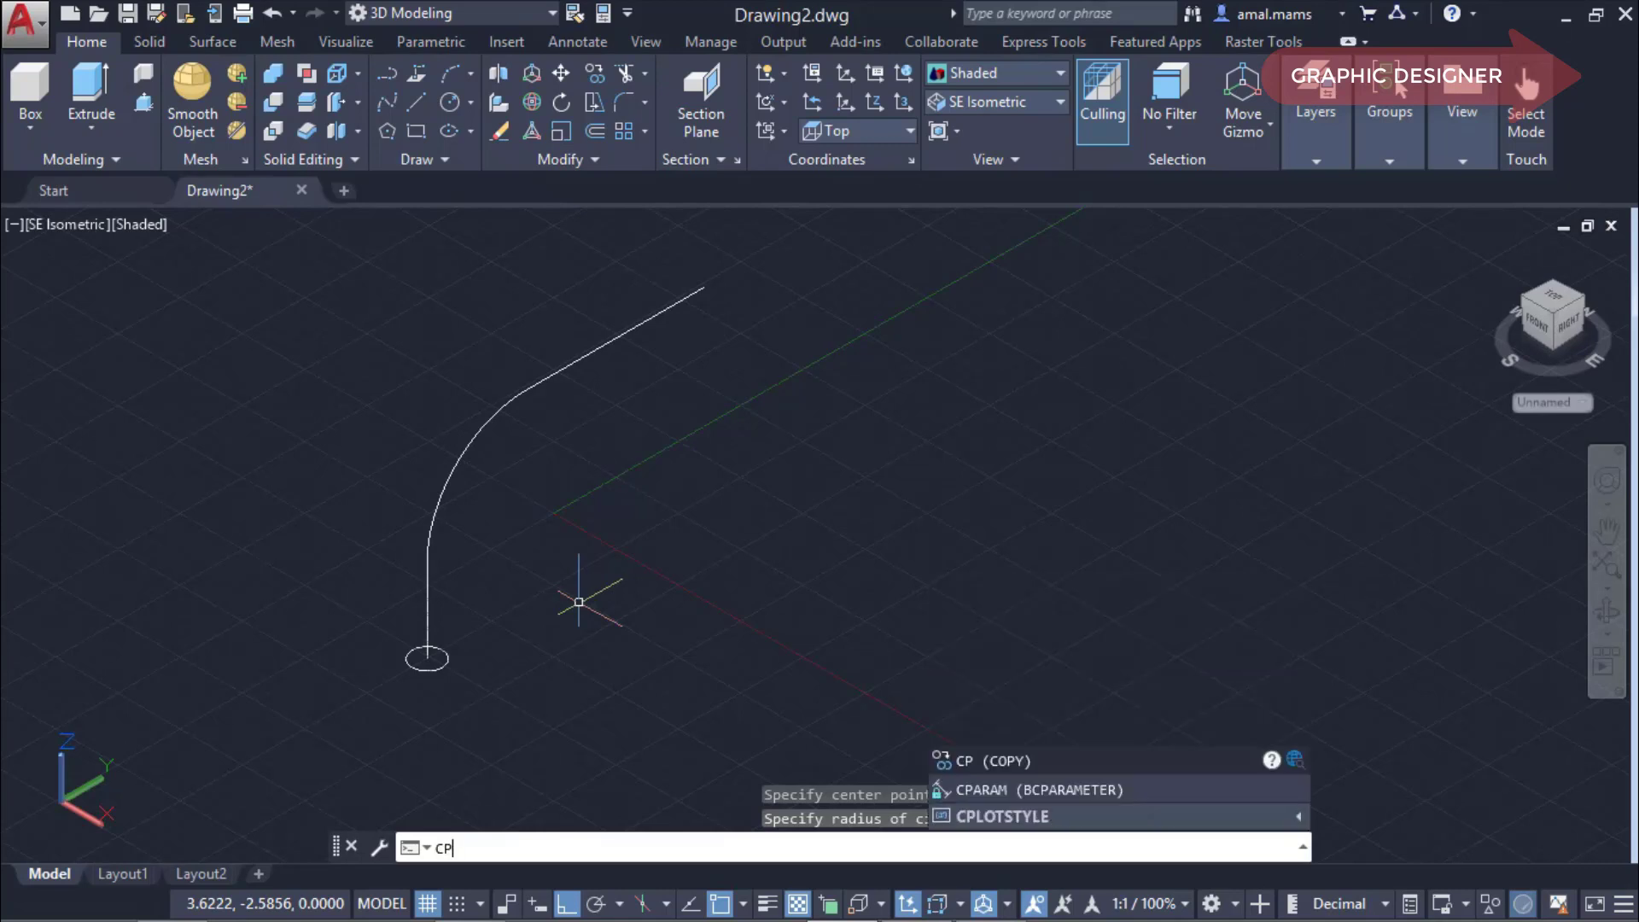
key("Return")
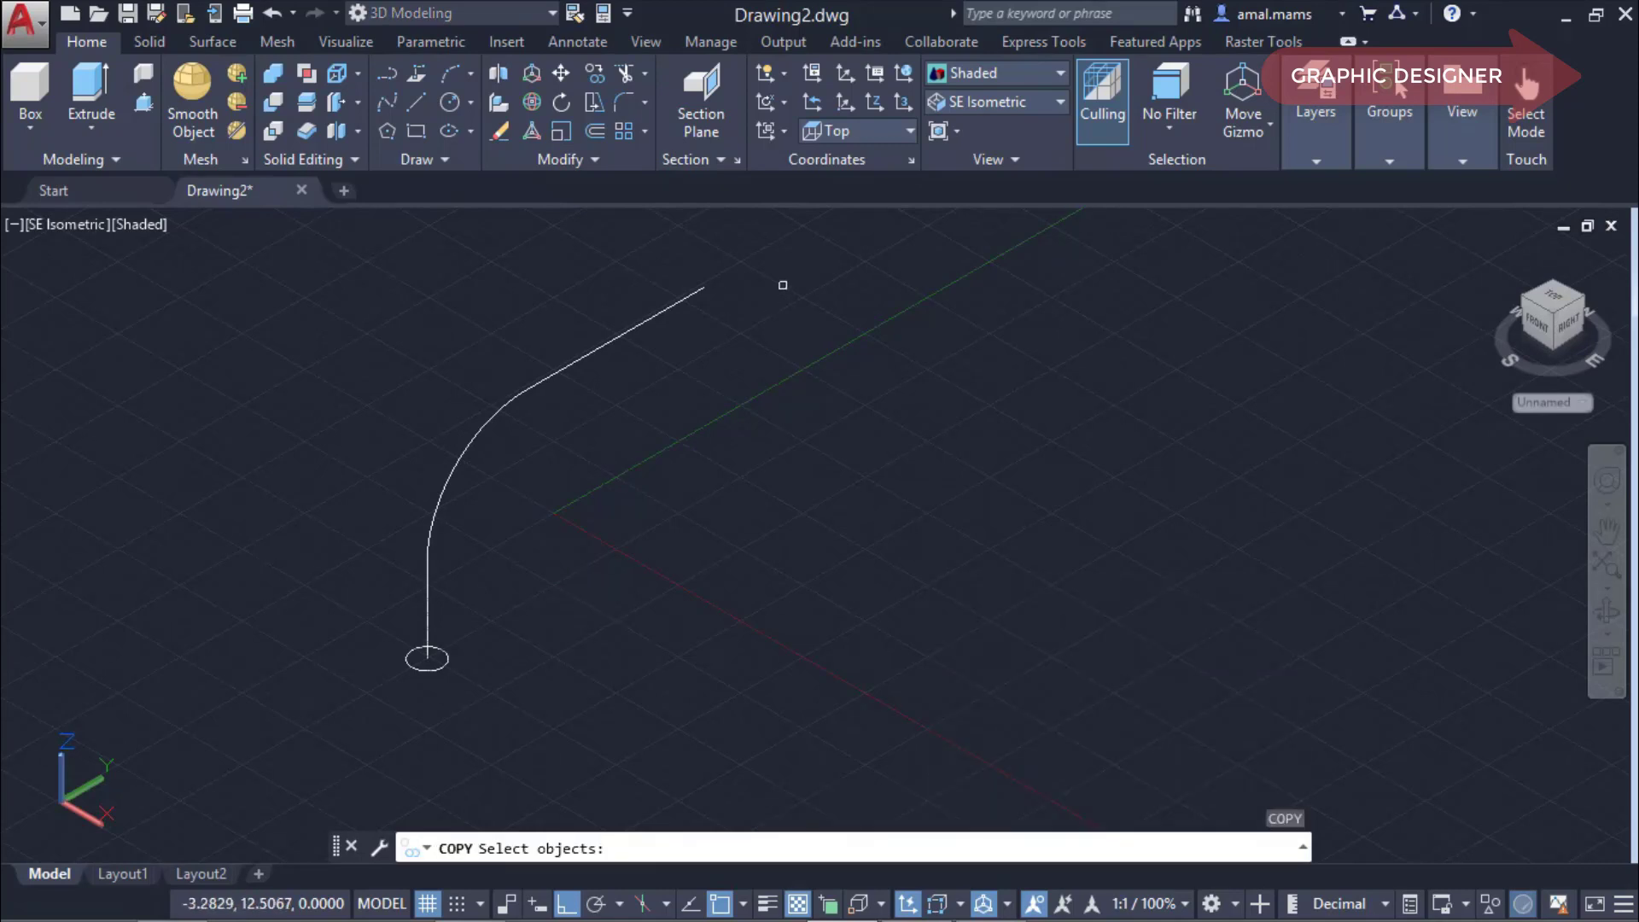
left_click(762, 268)
left_click(316, 755)
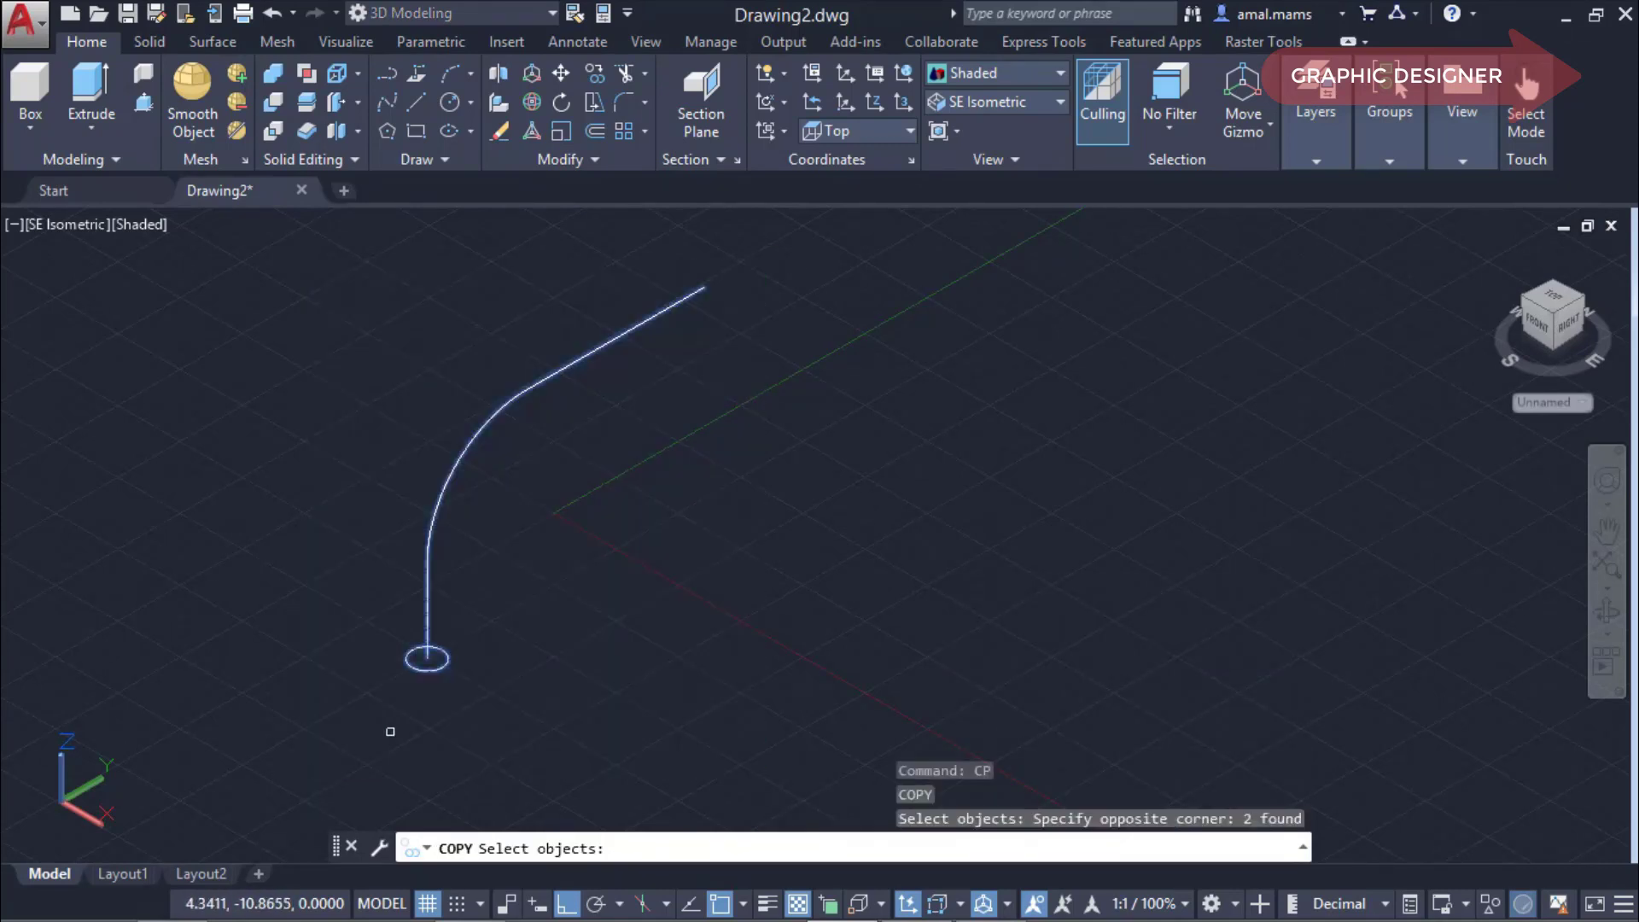
key("Return")
left_click(426, 657)
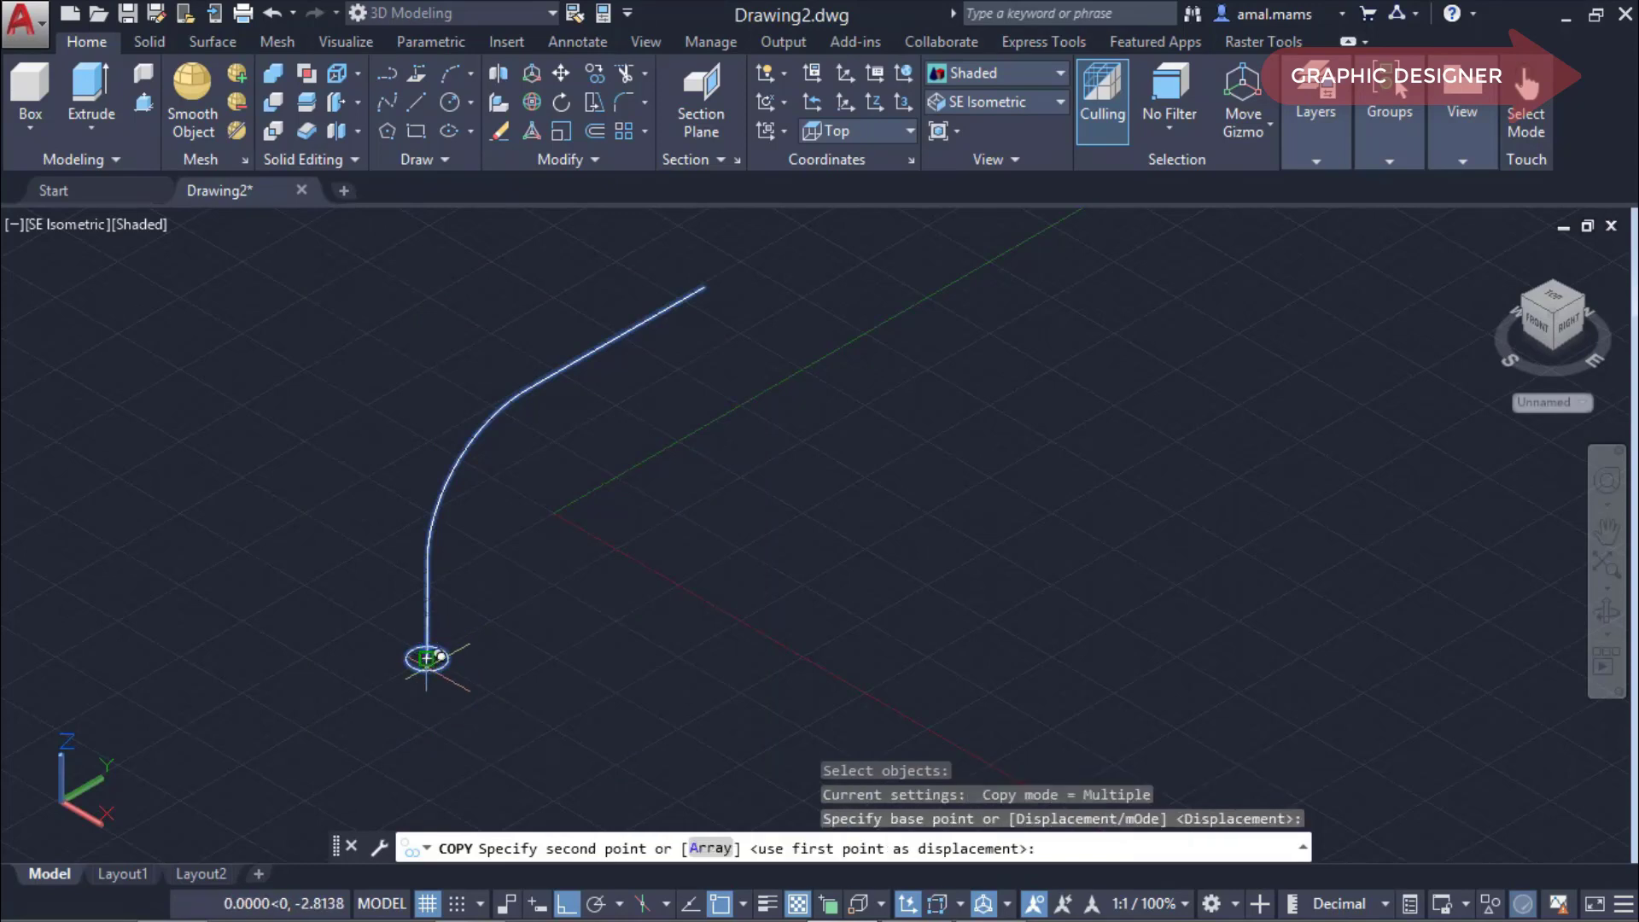
left_click(639, 695)
scroll(614, 717, "down", 6)
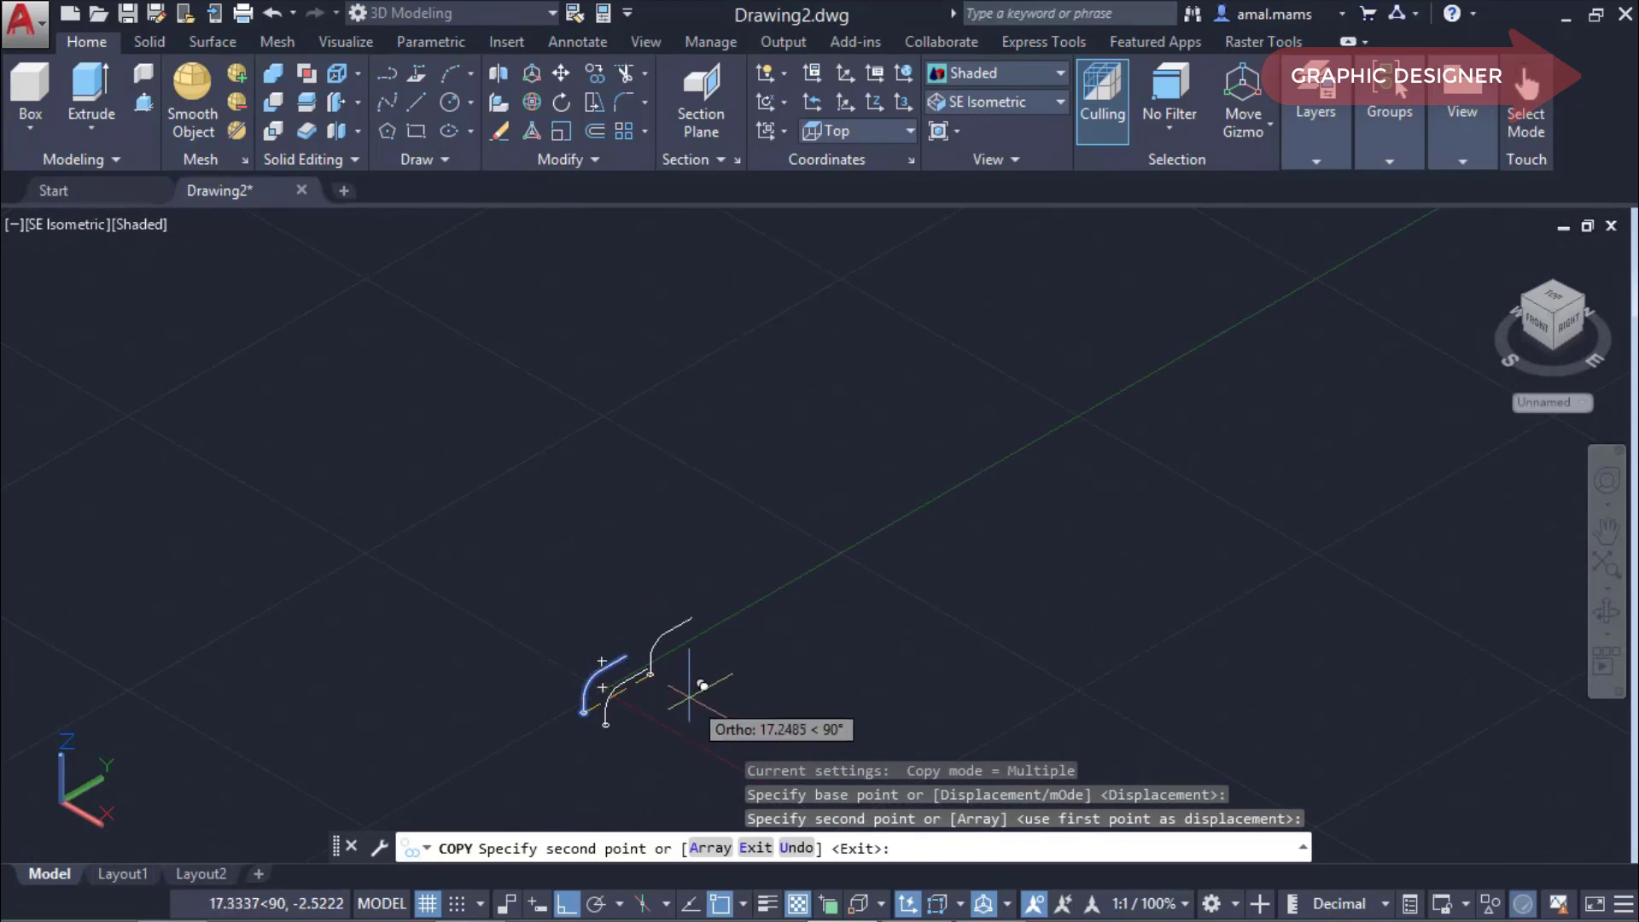
left_click(664, 730)
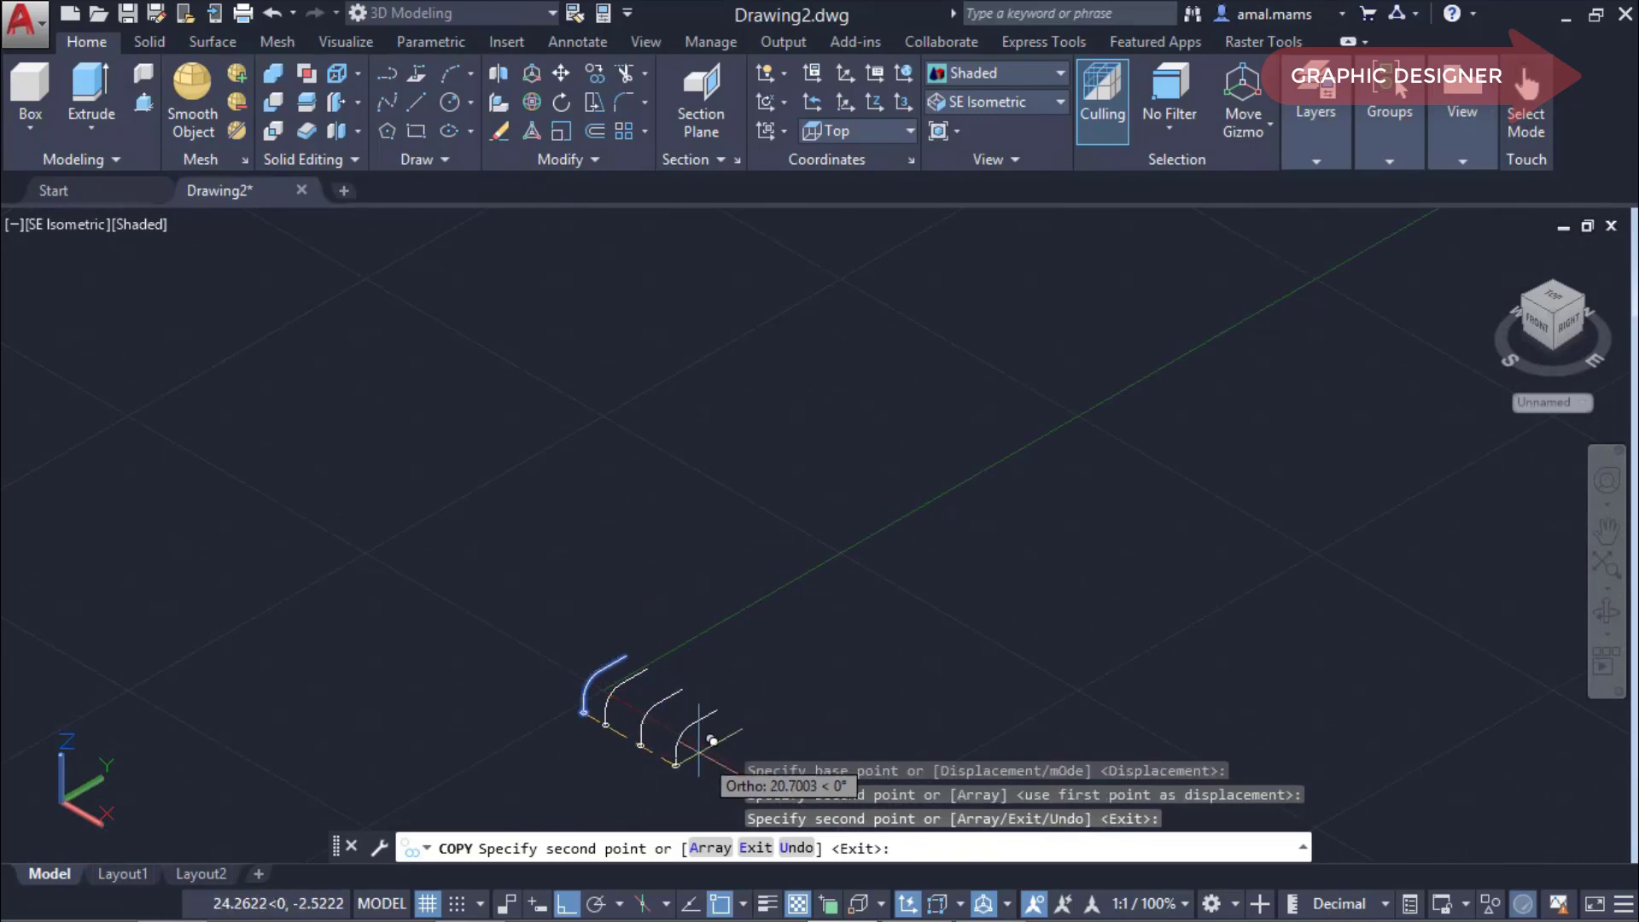
left_click(733, 749)
scroll(708, 734, "down", 3)
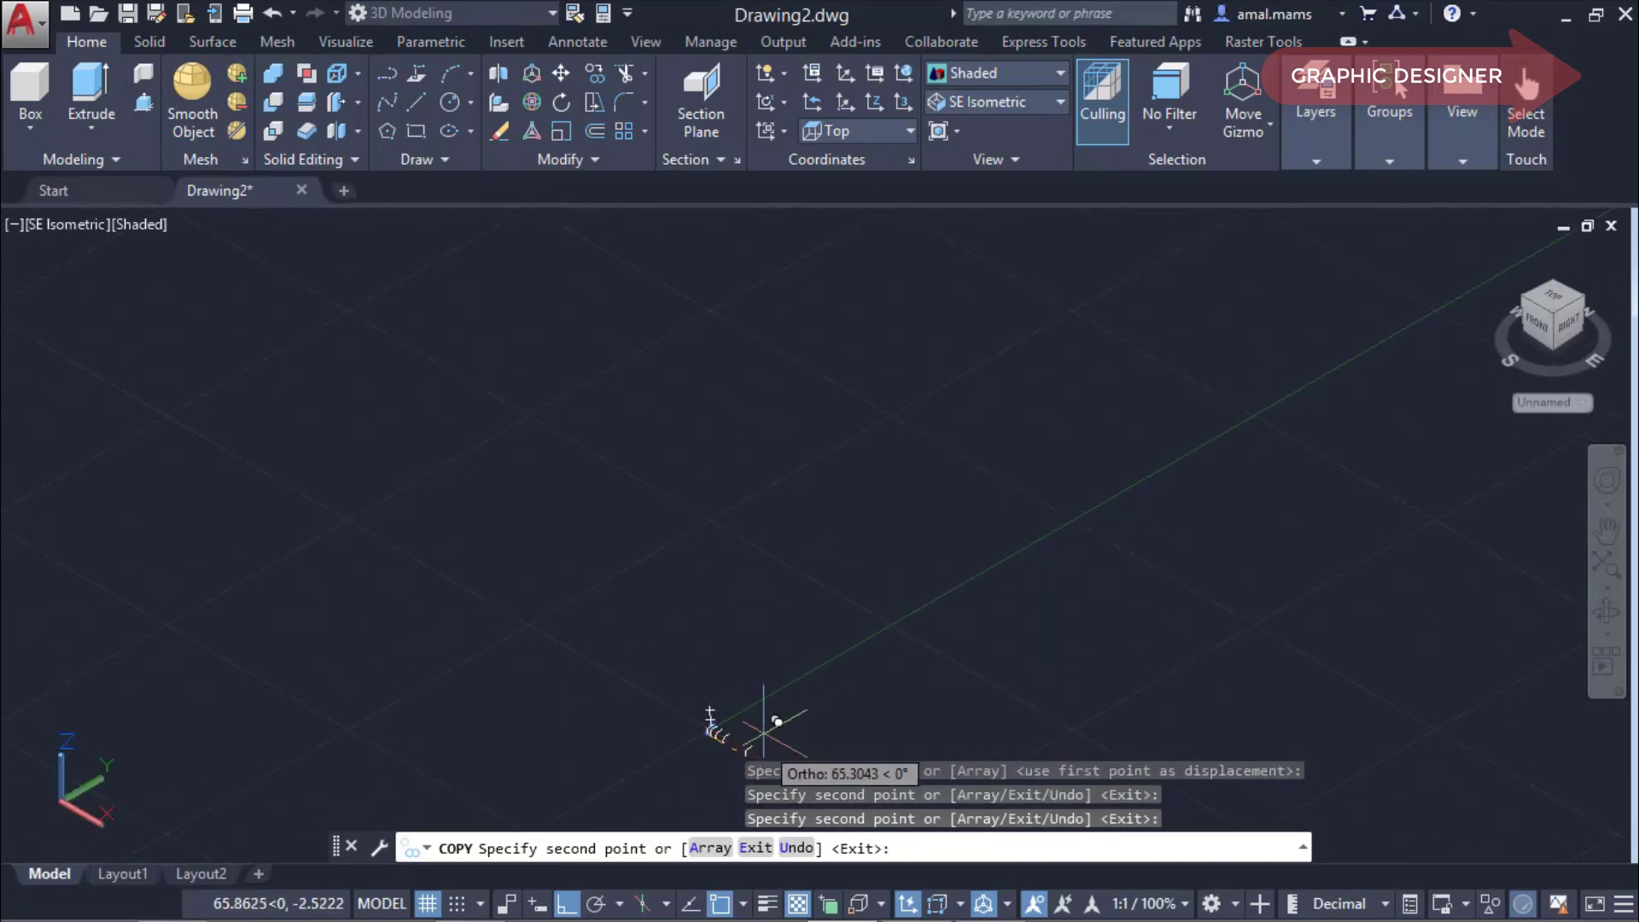
scroll(635, 717, "up", 5)
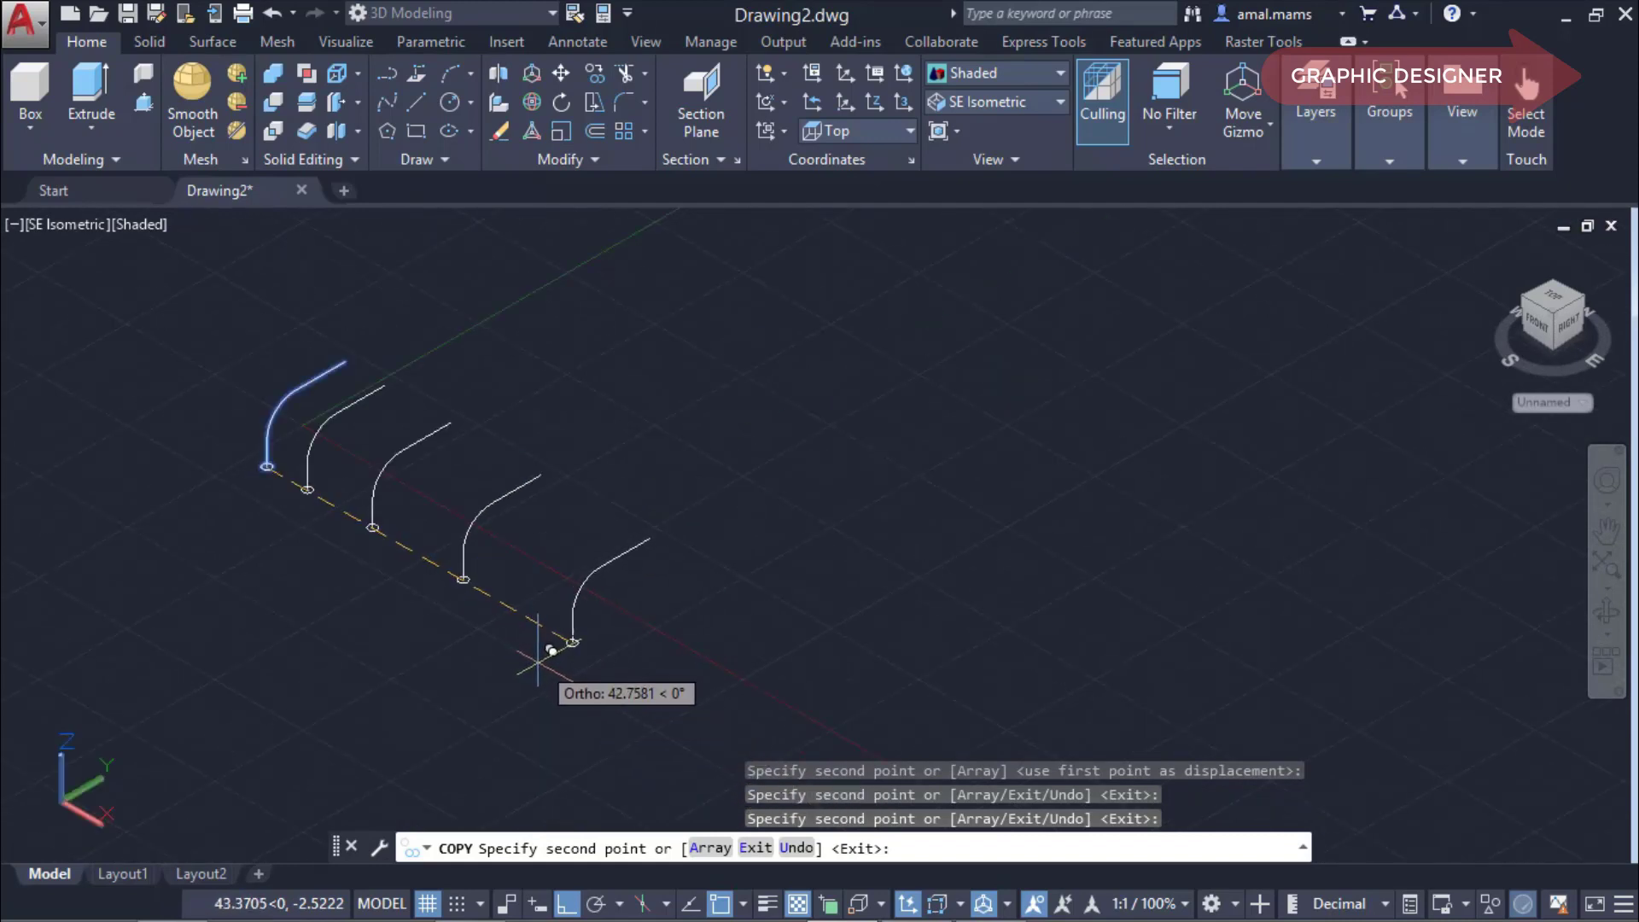
left_click(597, 632)
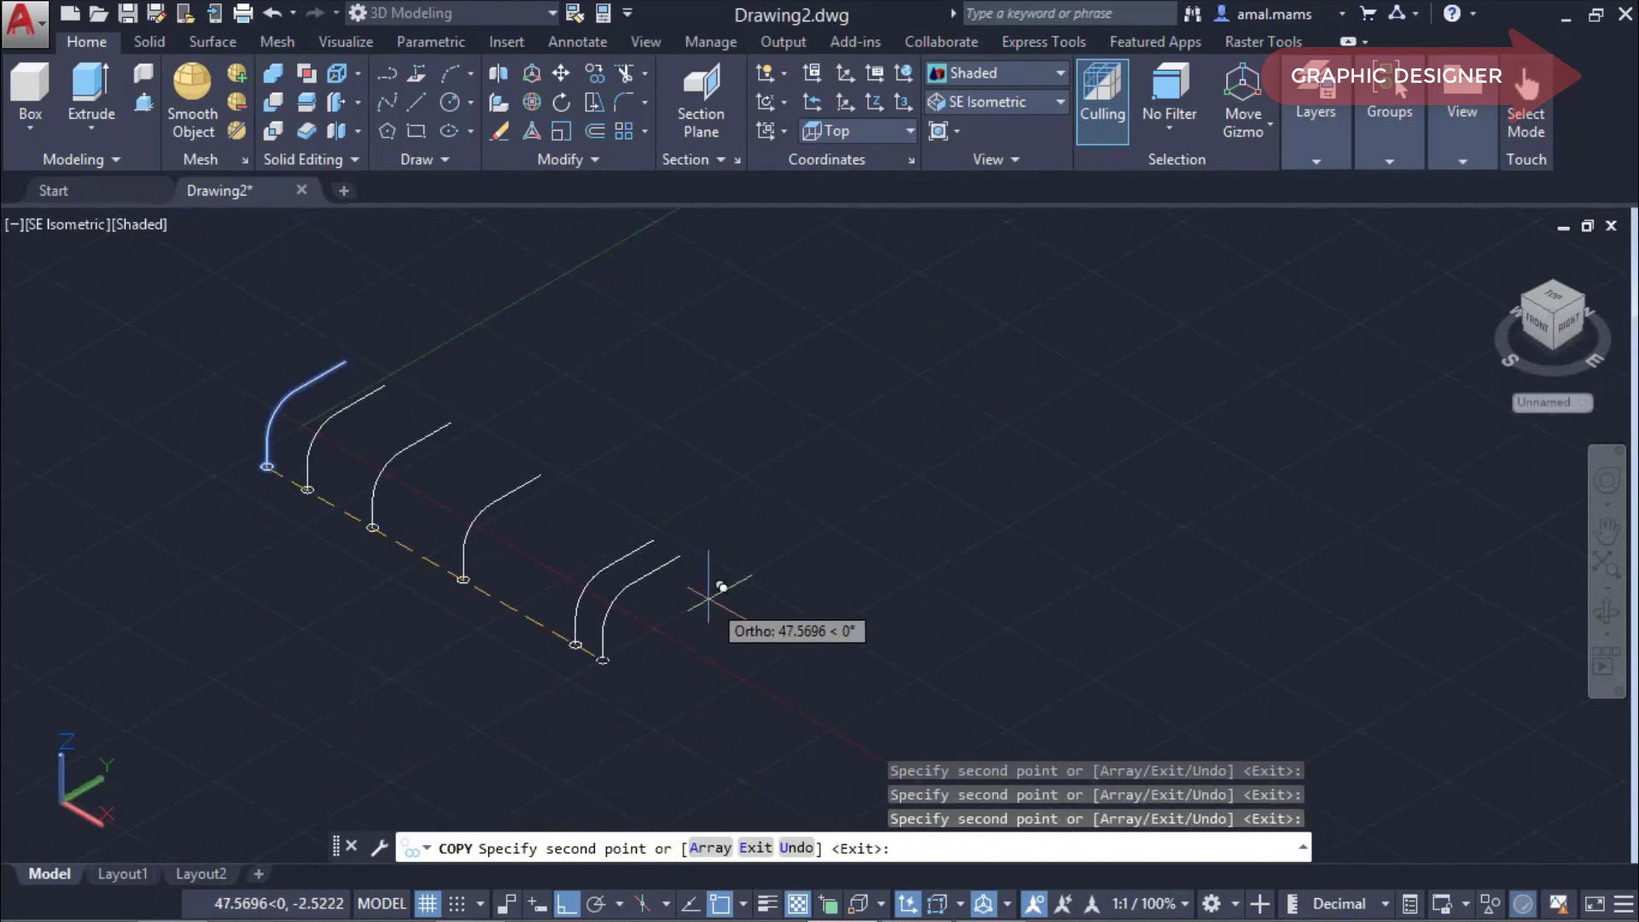
left_click(715, 681)
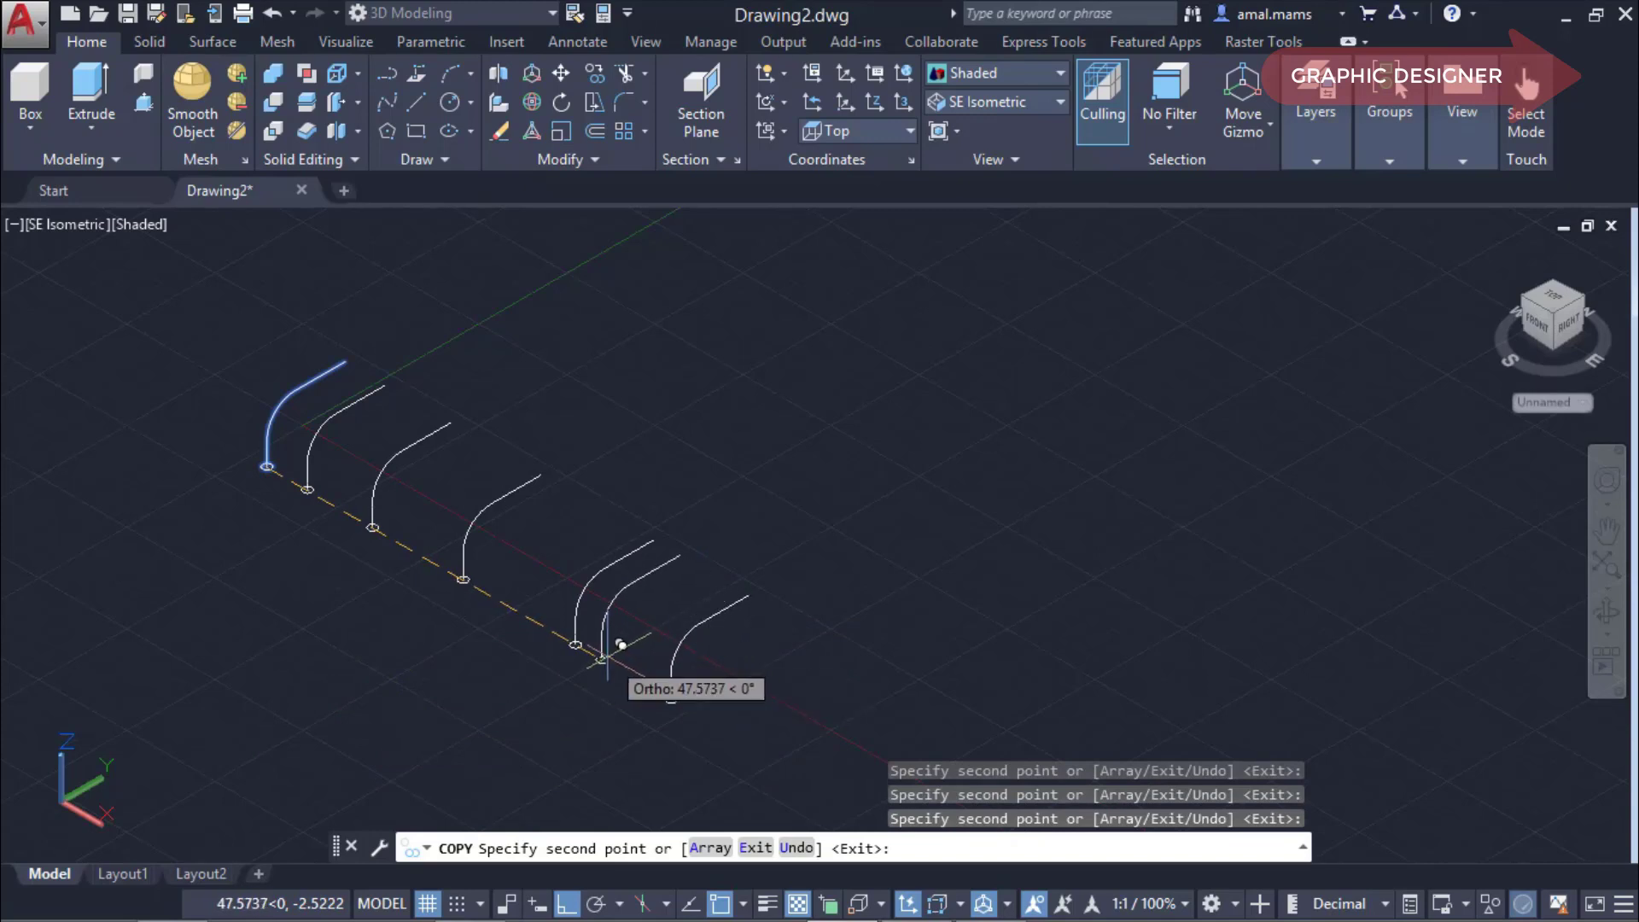
key("Escape")
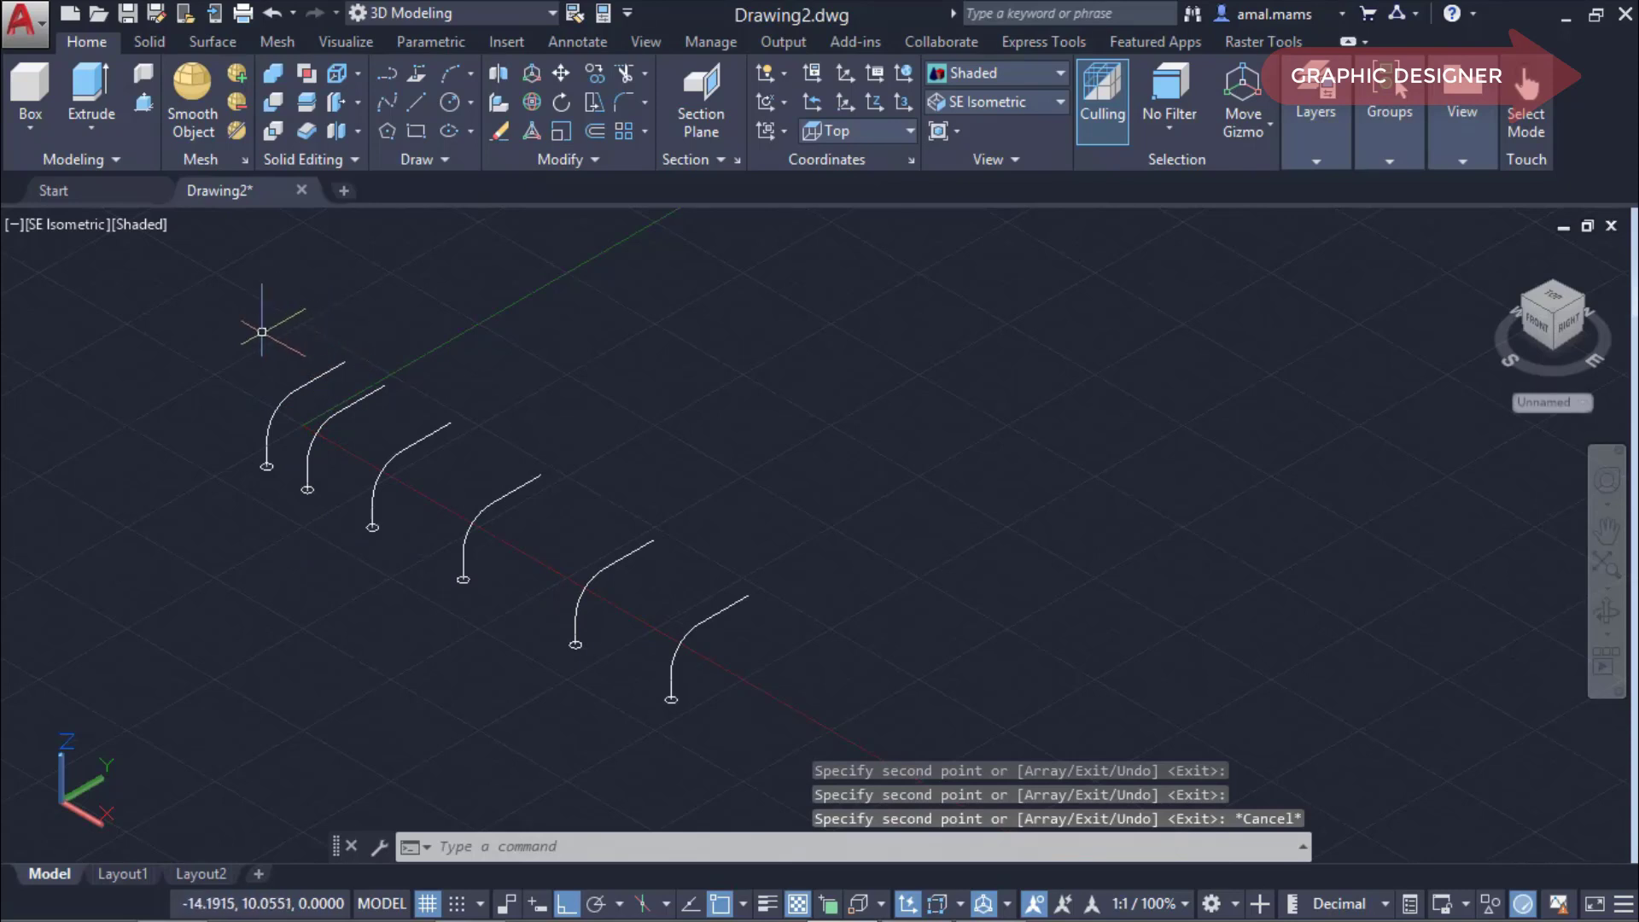
scroll(184, 388, "up", 3)
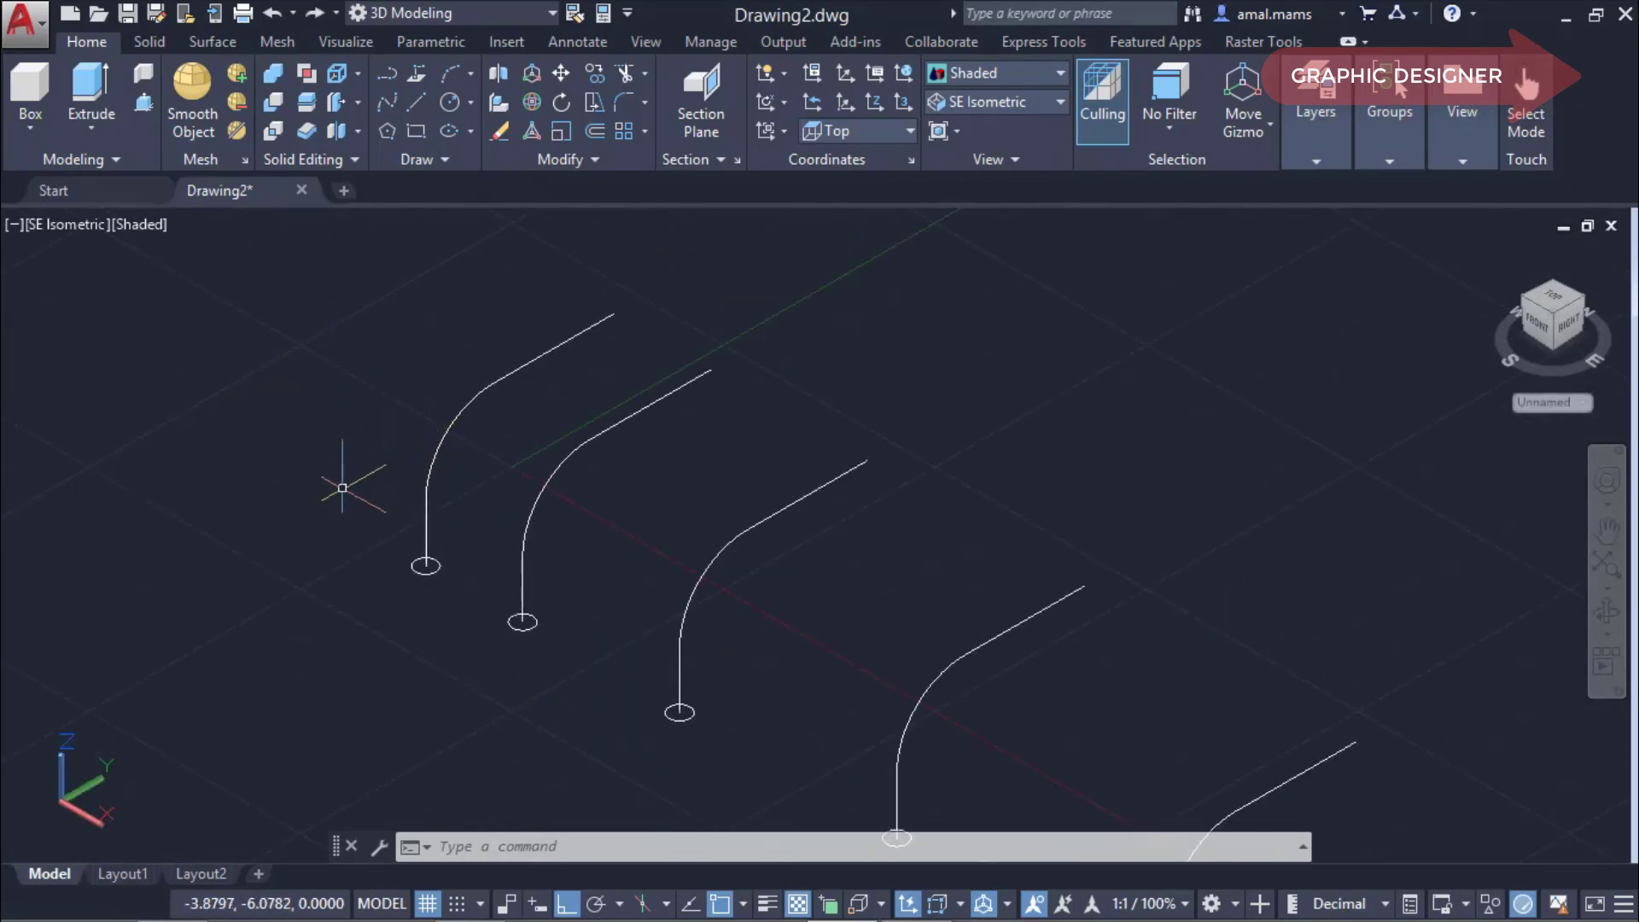
Sweep the first circle along the first curve into a solid round tube.
type("s")
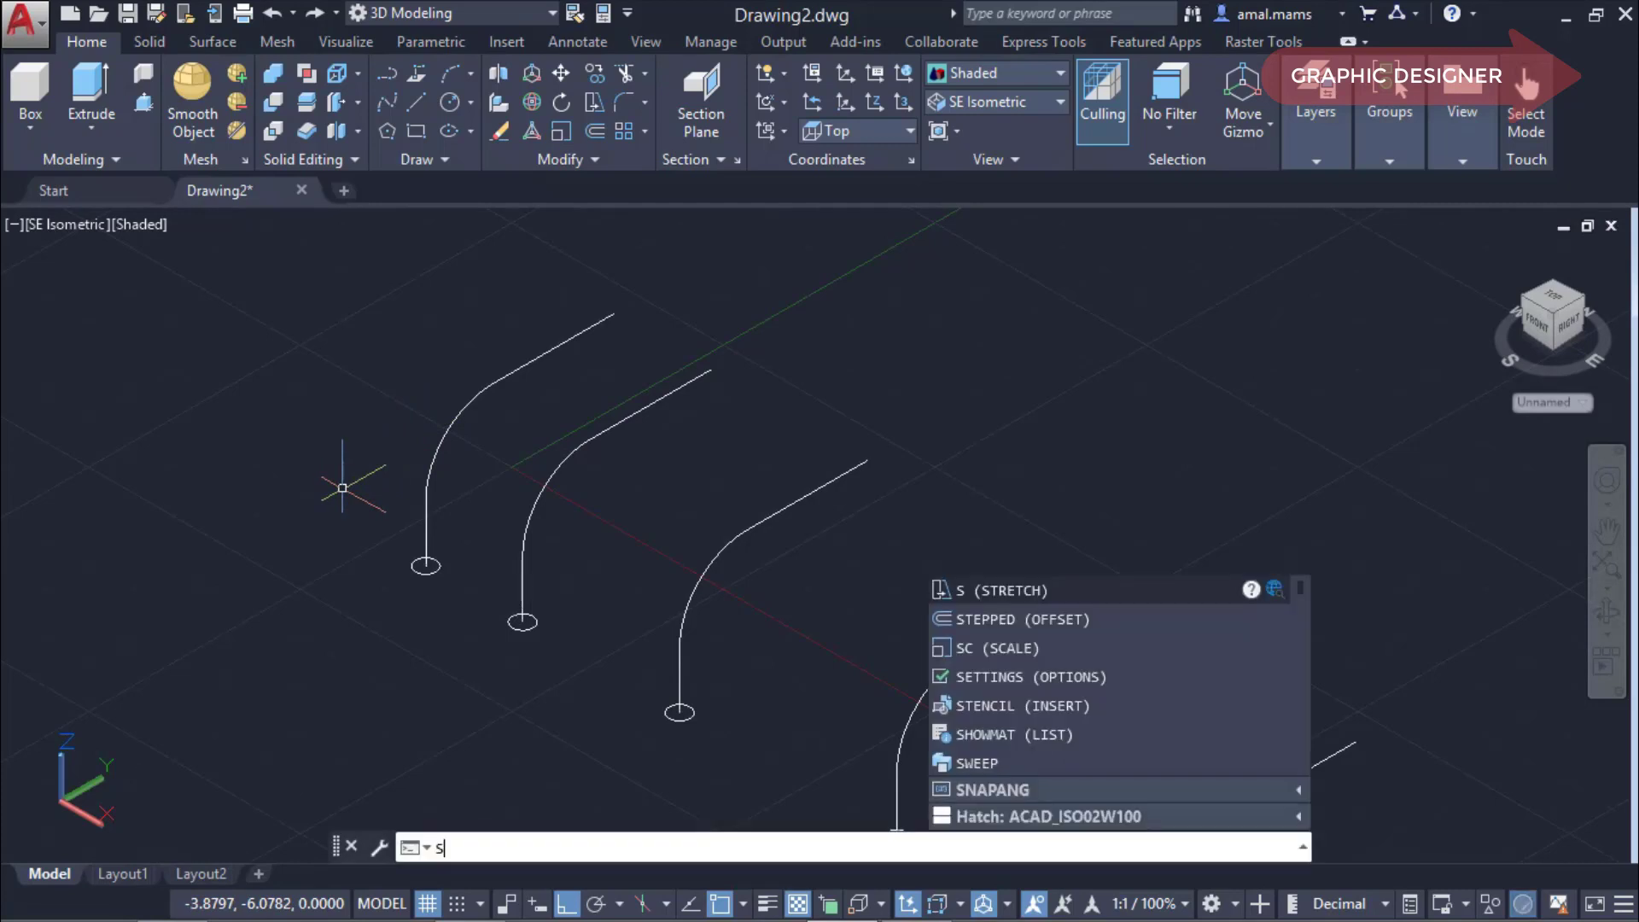
type("wee")
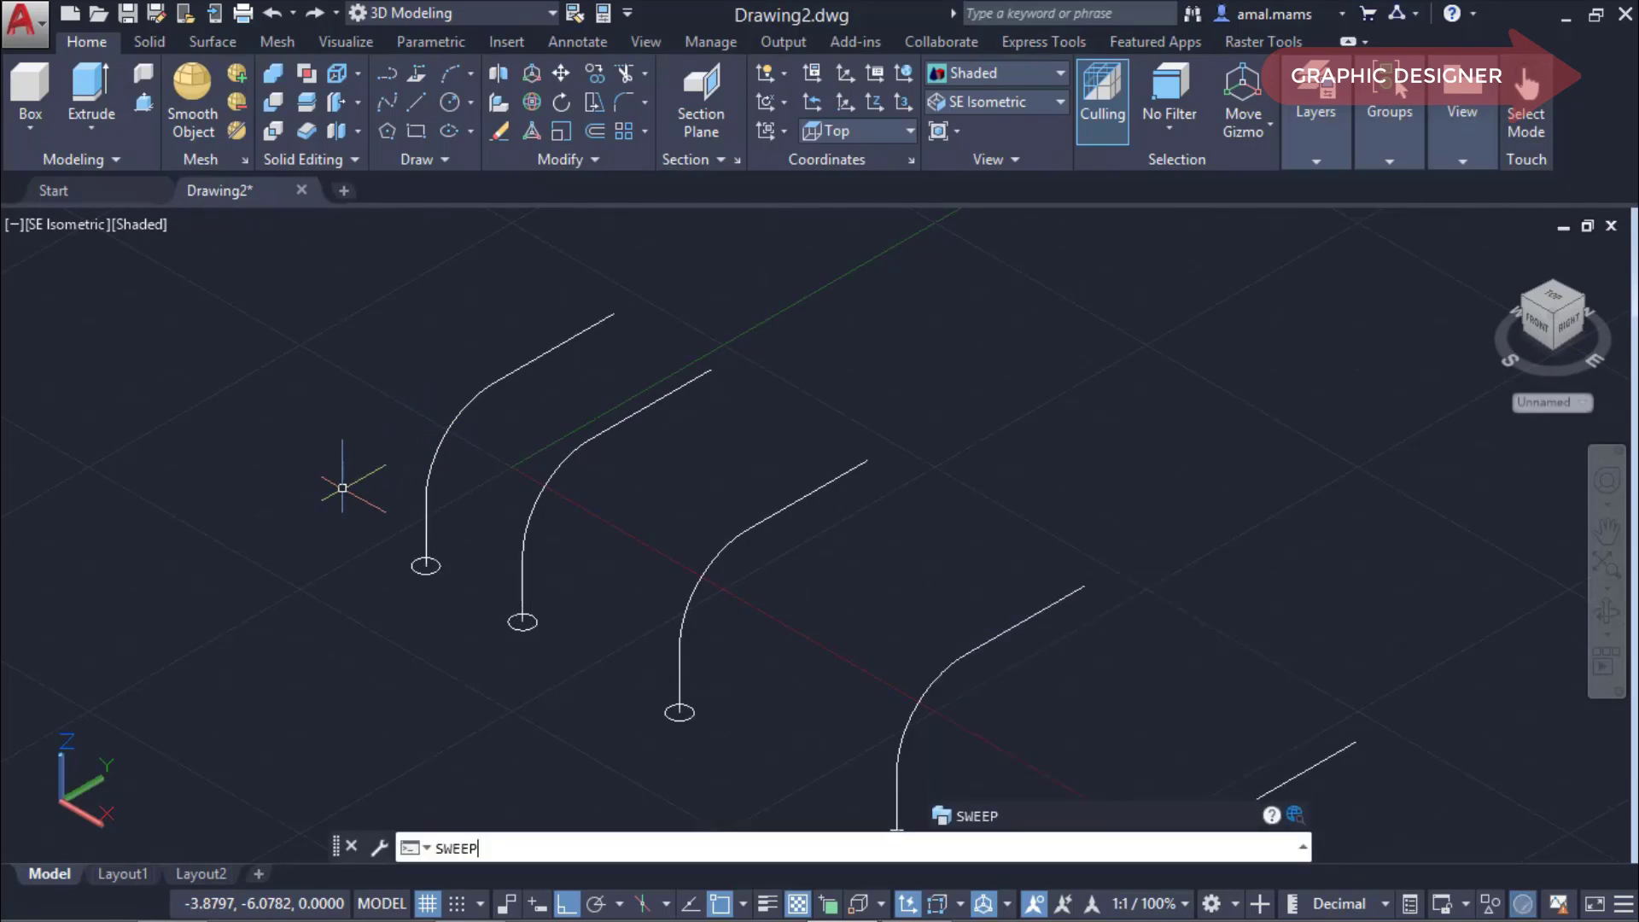
key("Return")
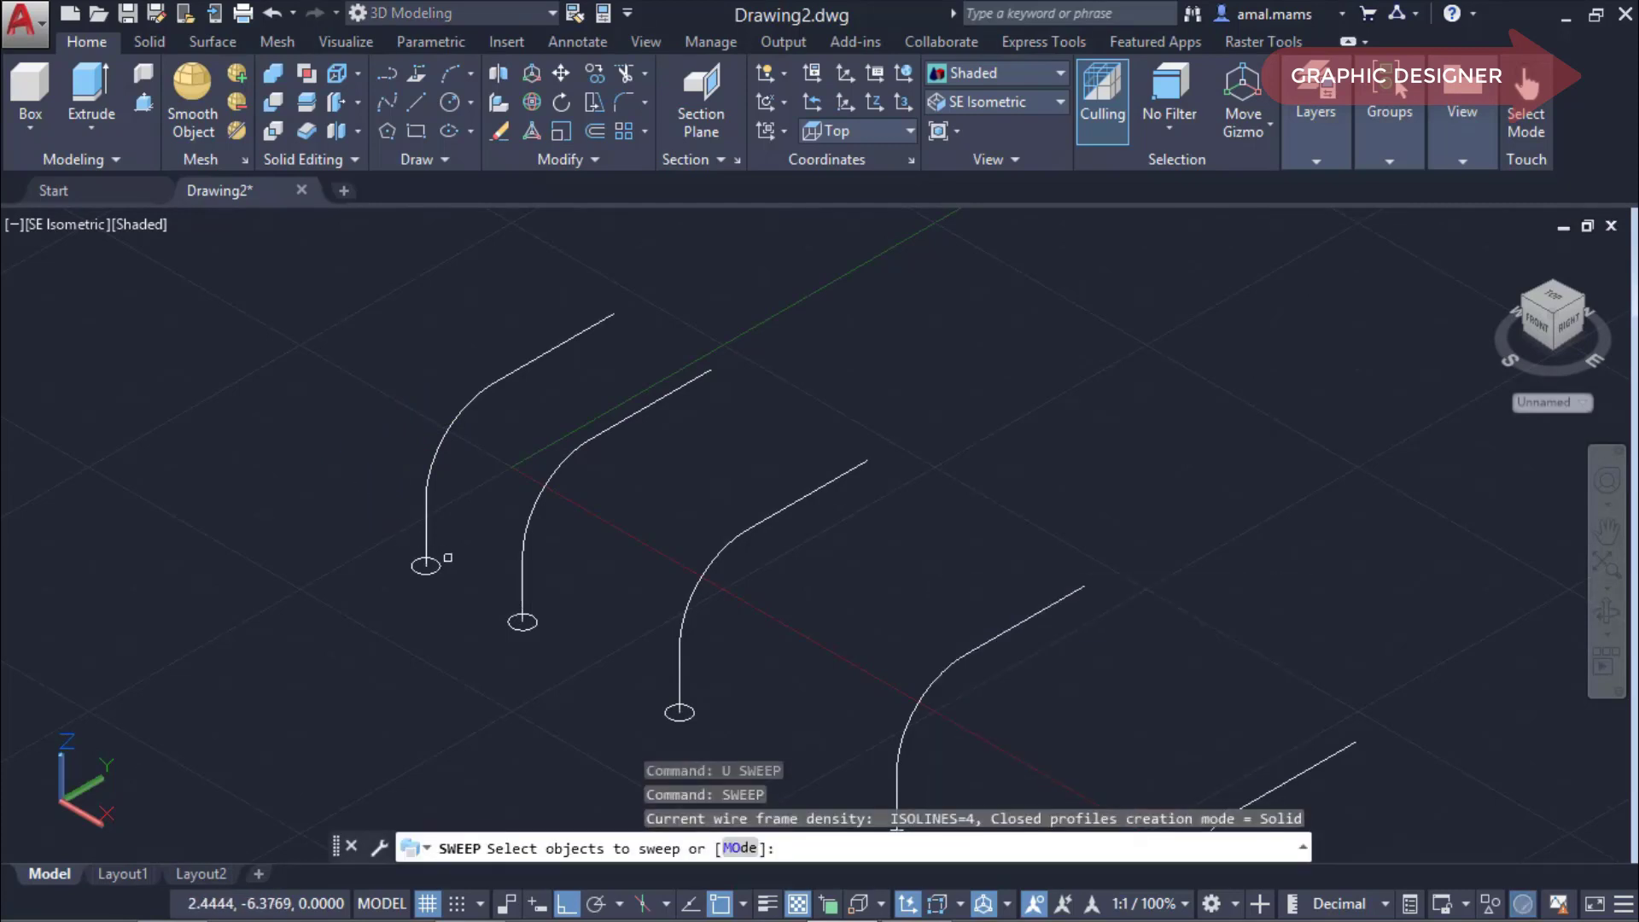
left_click(436, 570)
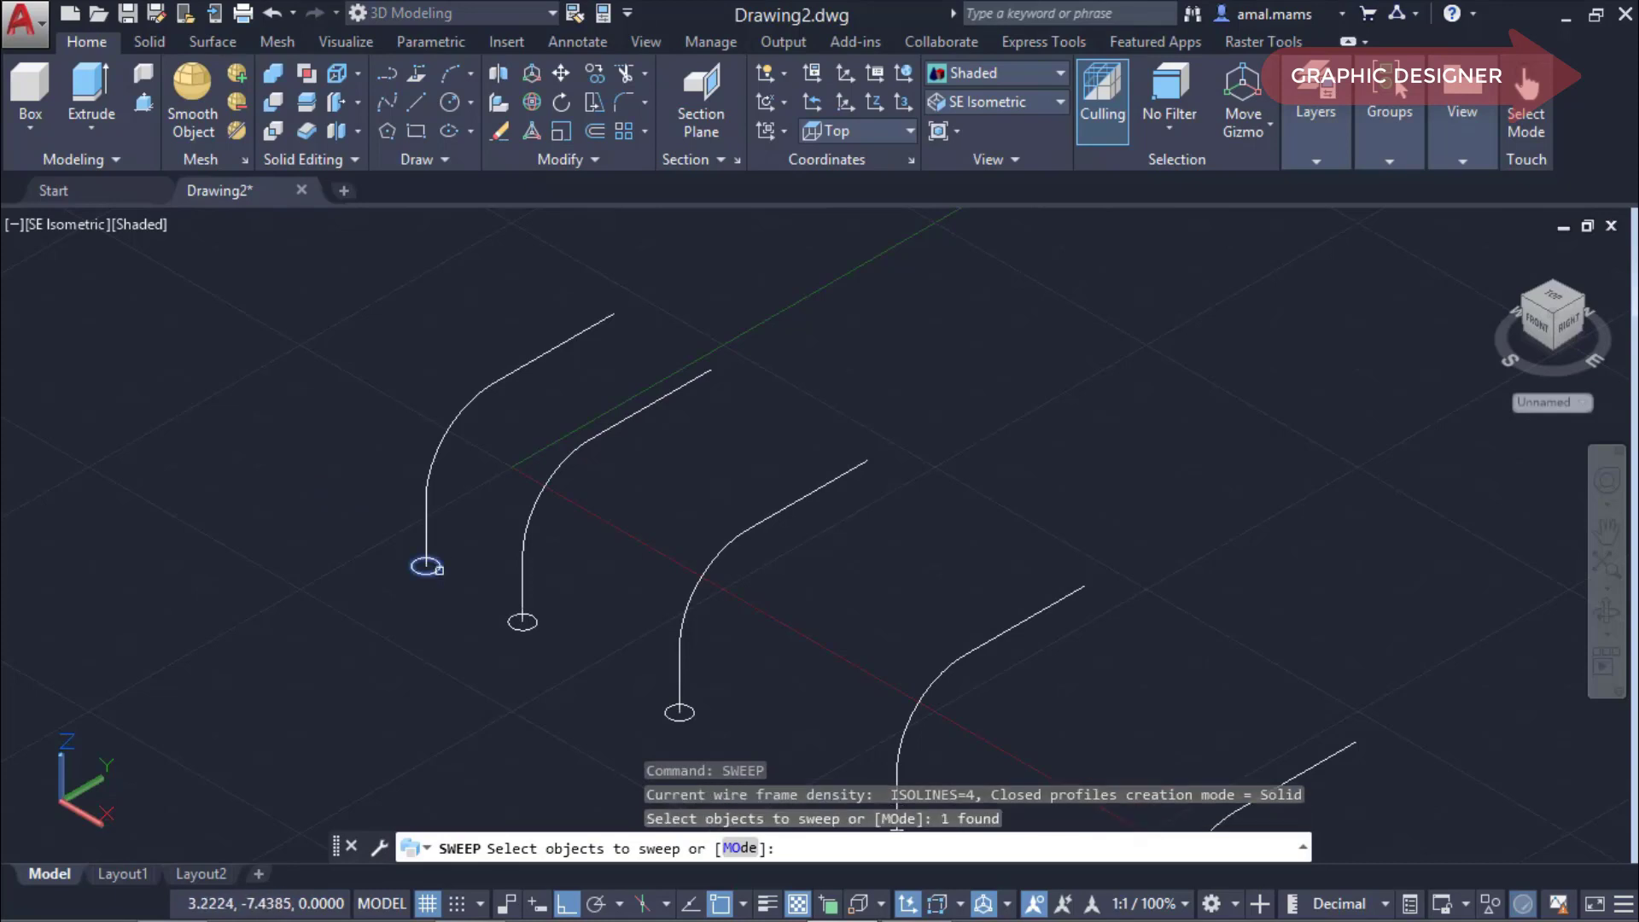
right_click(482, 529)
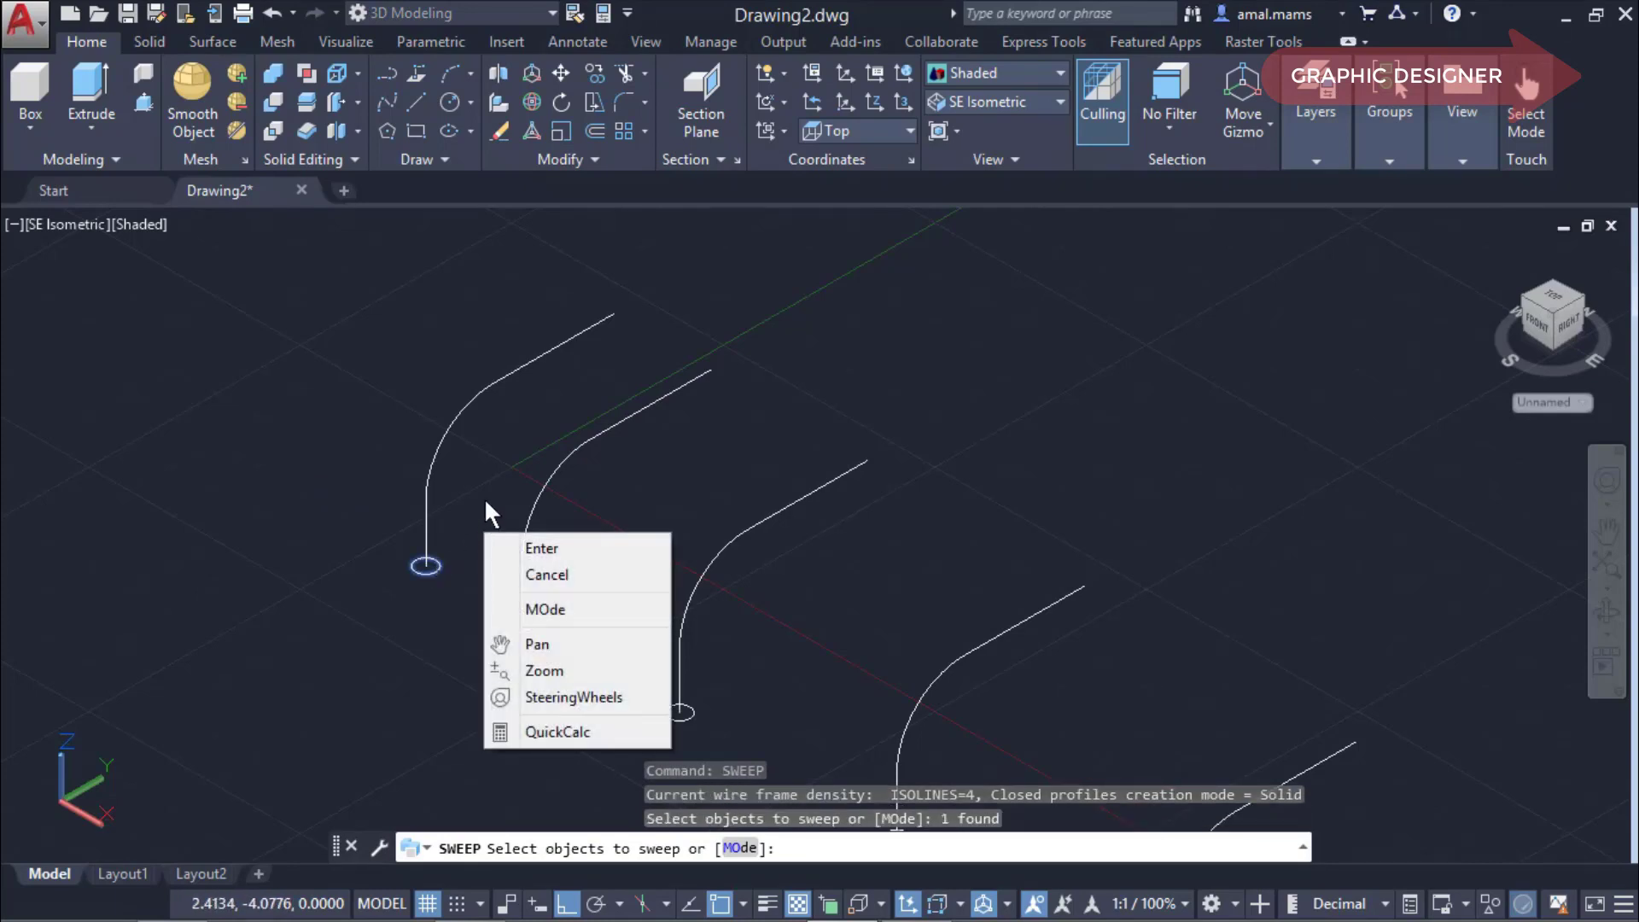
left_click(510, 544)
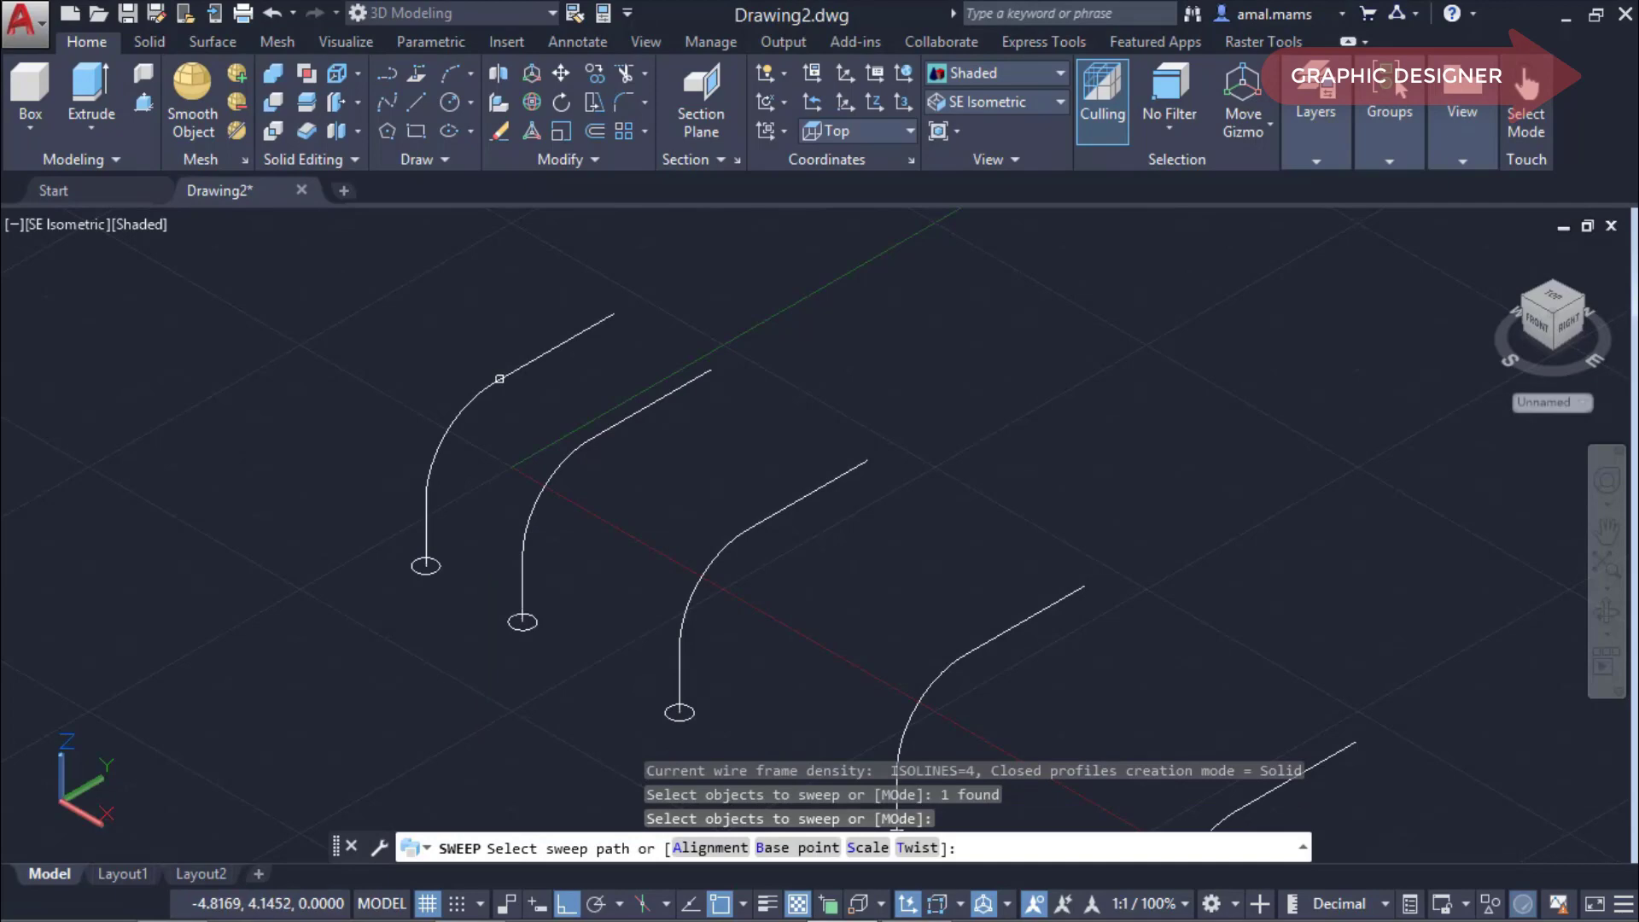
left_click(499, 378)
scroll(435, 446, "up", 2)
scroll(444, 461, "up", 3)
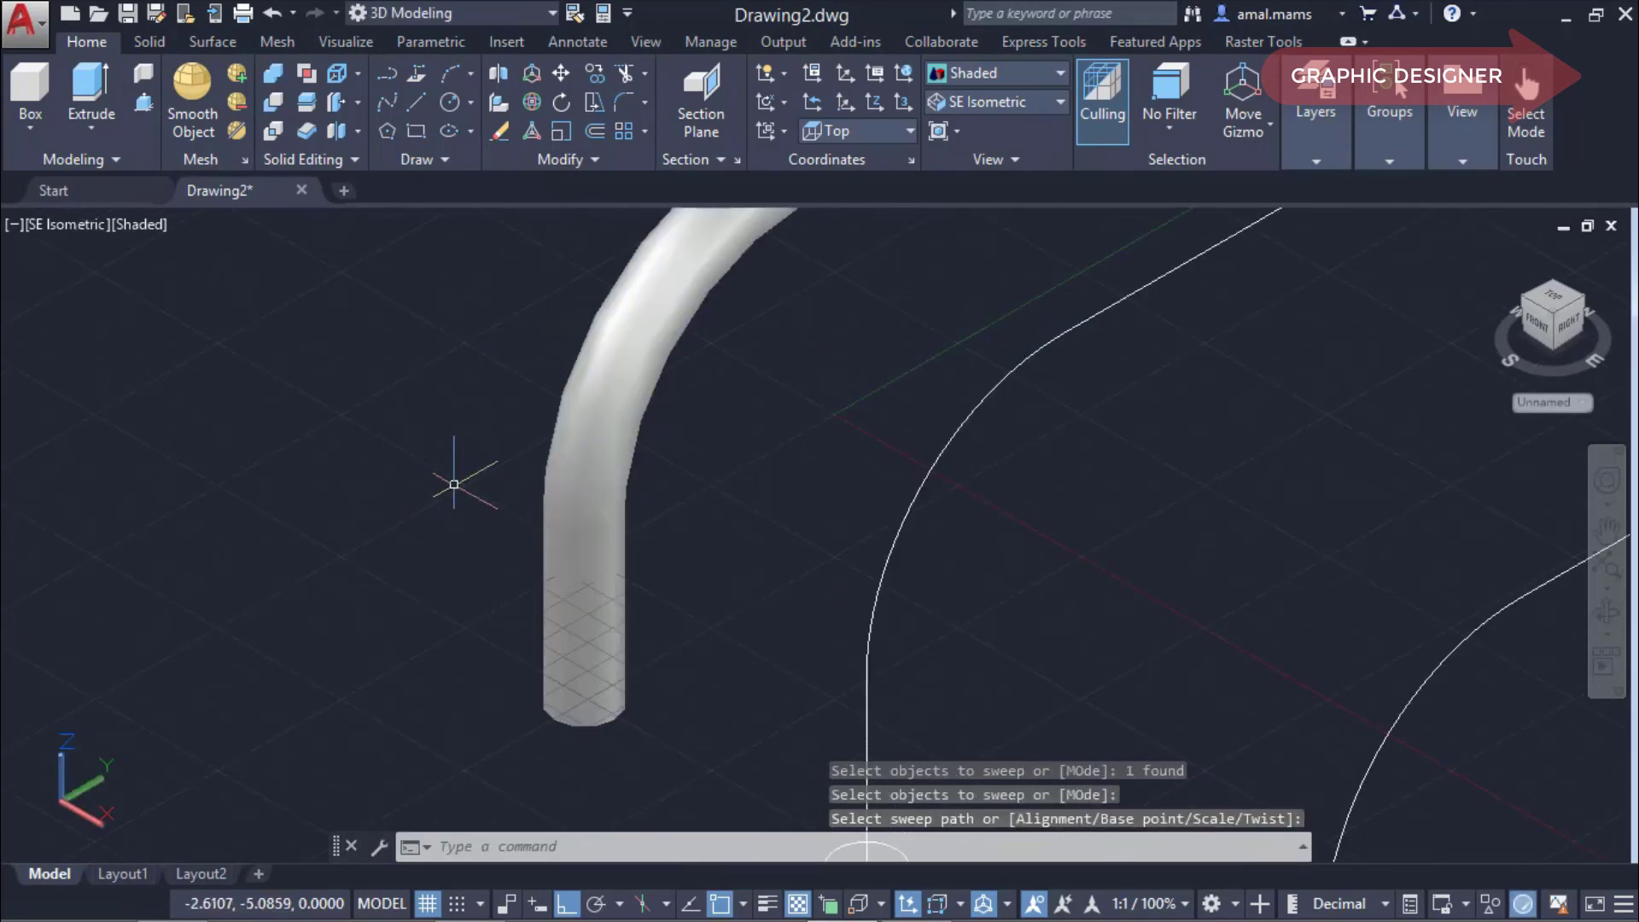
scroll(450, 475, "down", 3)
scroll(479, 454, "up", 2)
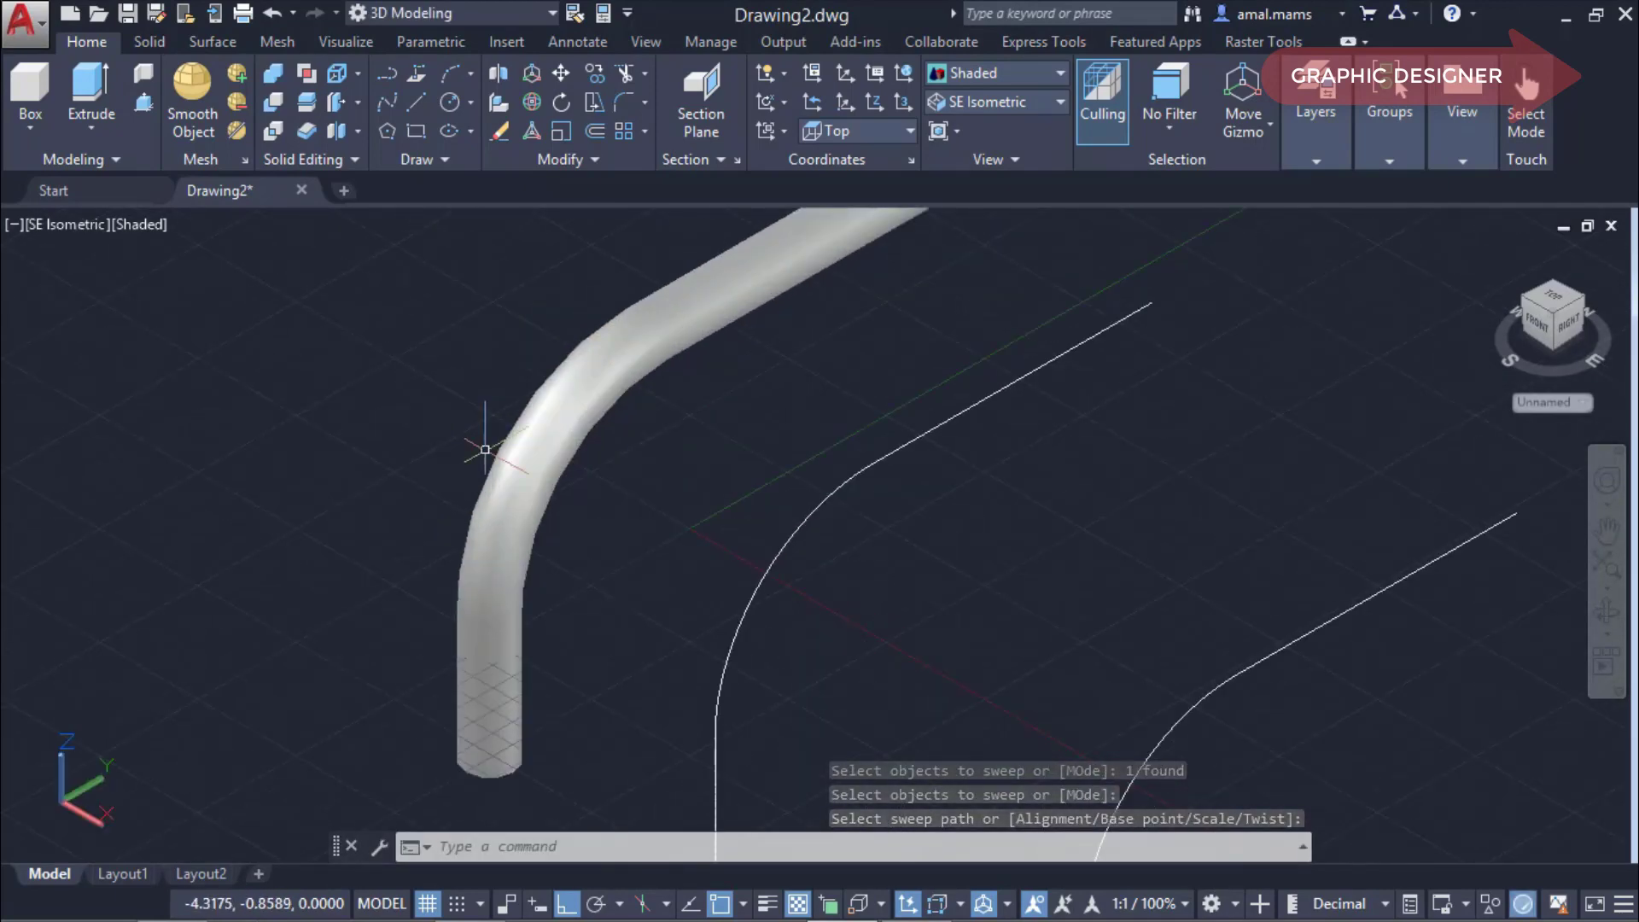
scroll(478, 454, "down", 4)
middle_click_drag(479, 453, 1155, 702, "shift")
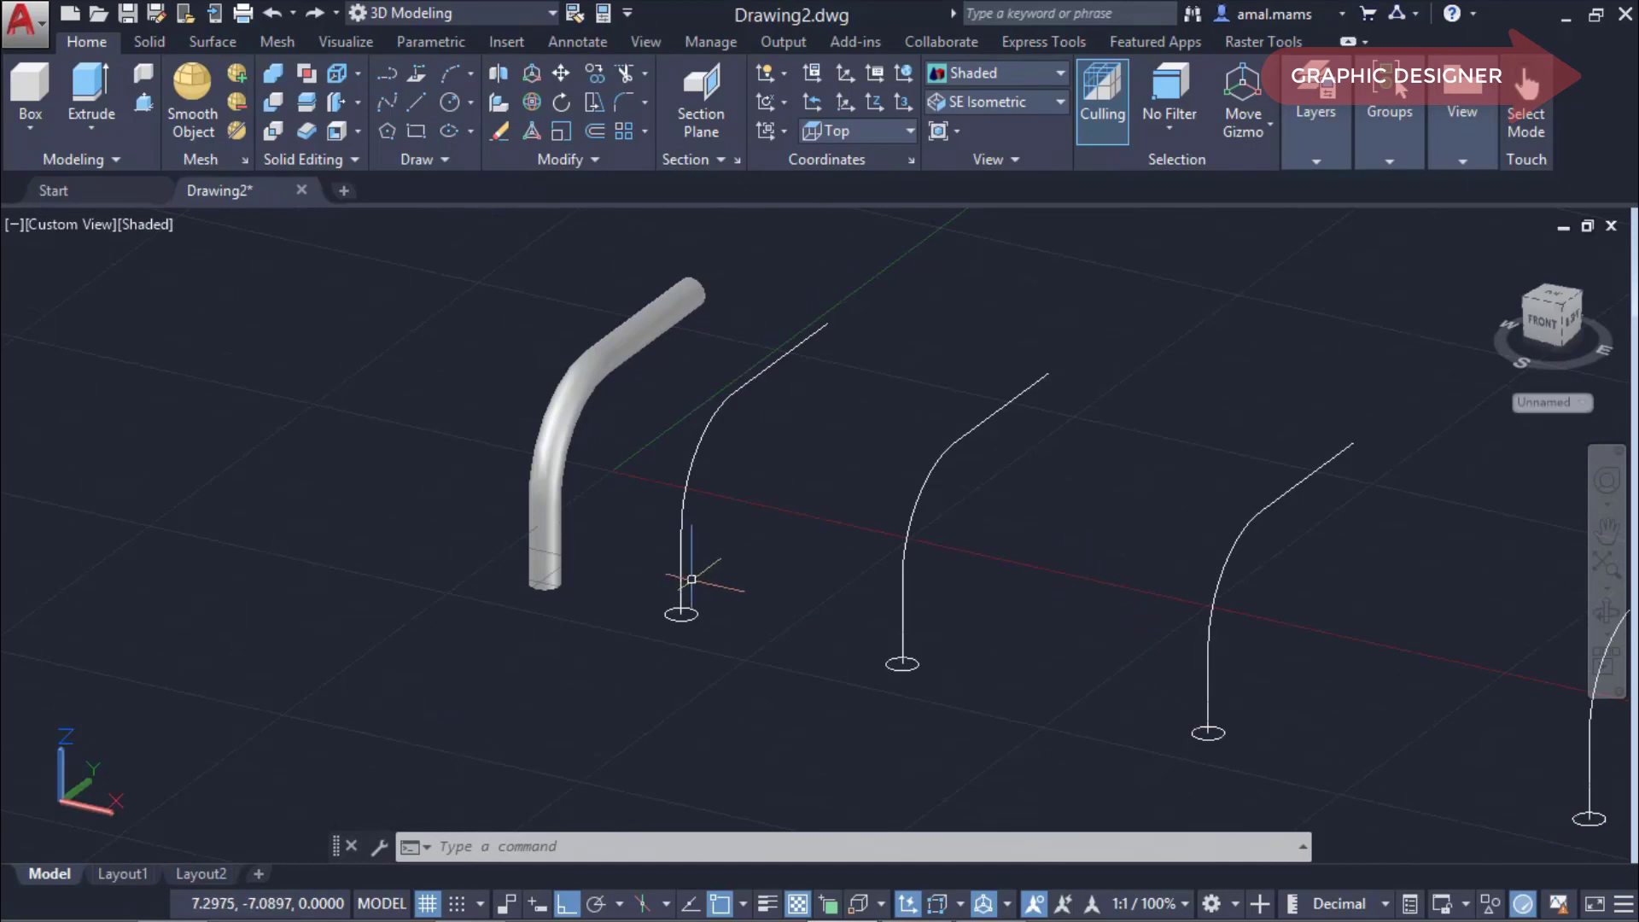
scroll(662, 597, "up", 3)
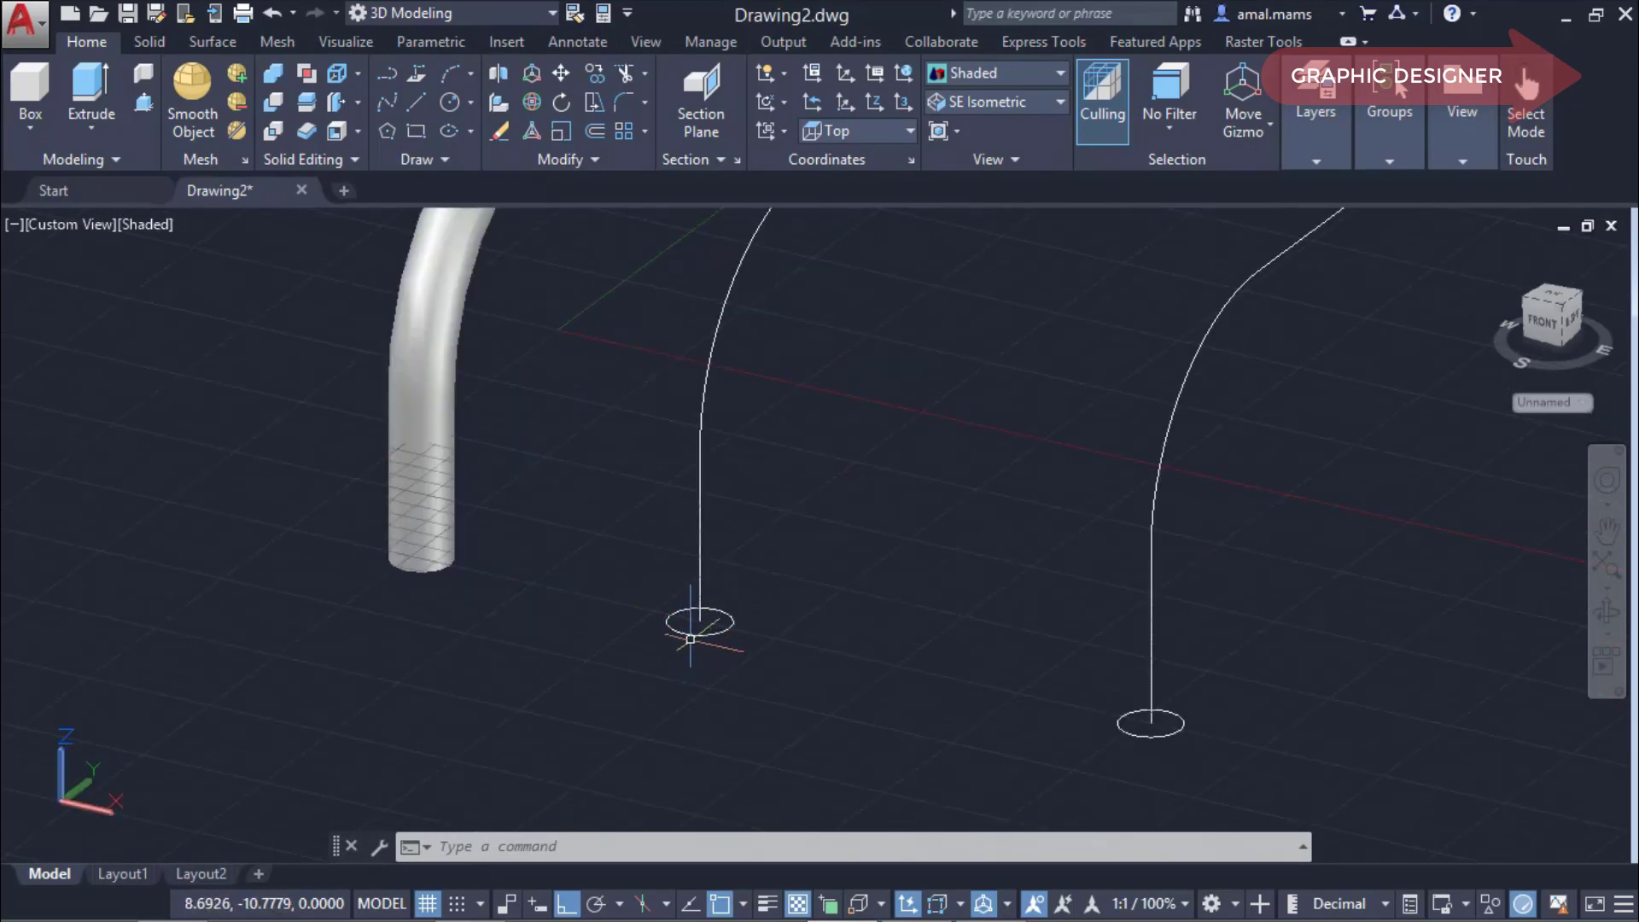
Replace the second path's base circle with a small rectangle at its base.
left_click(692, 632)
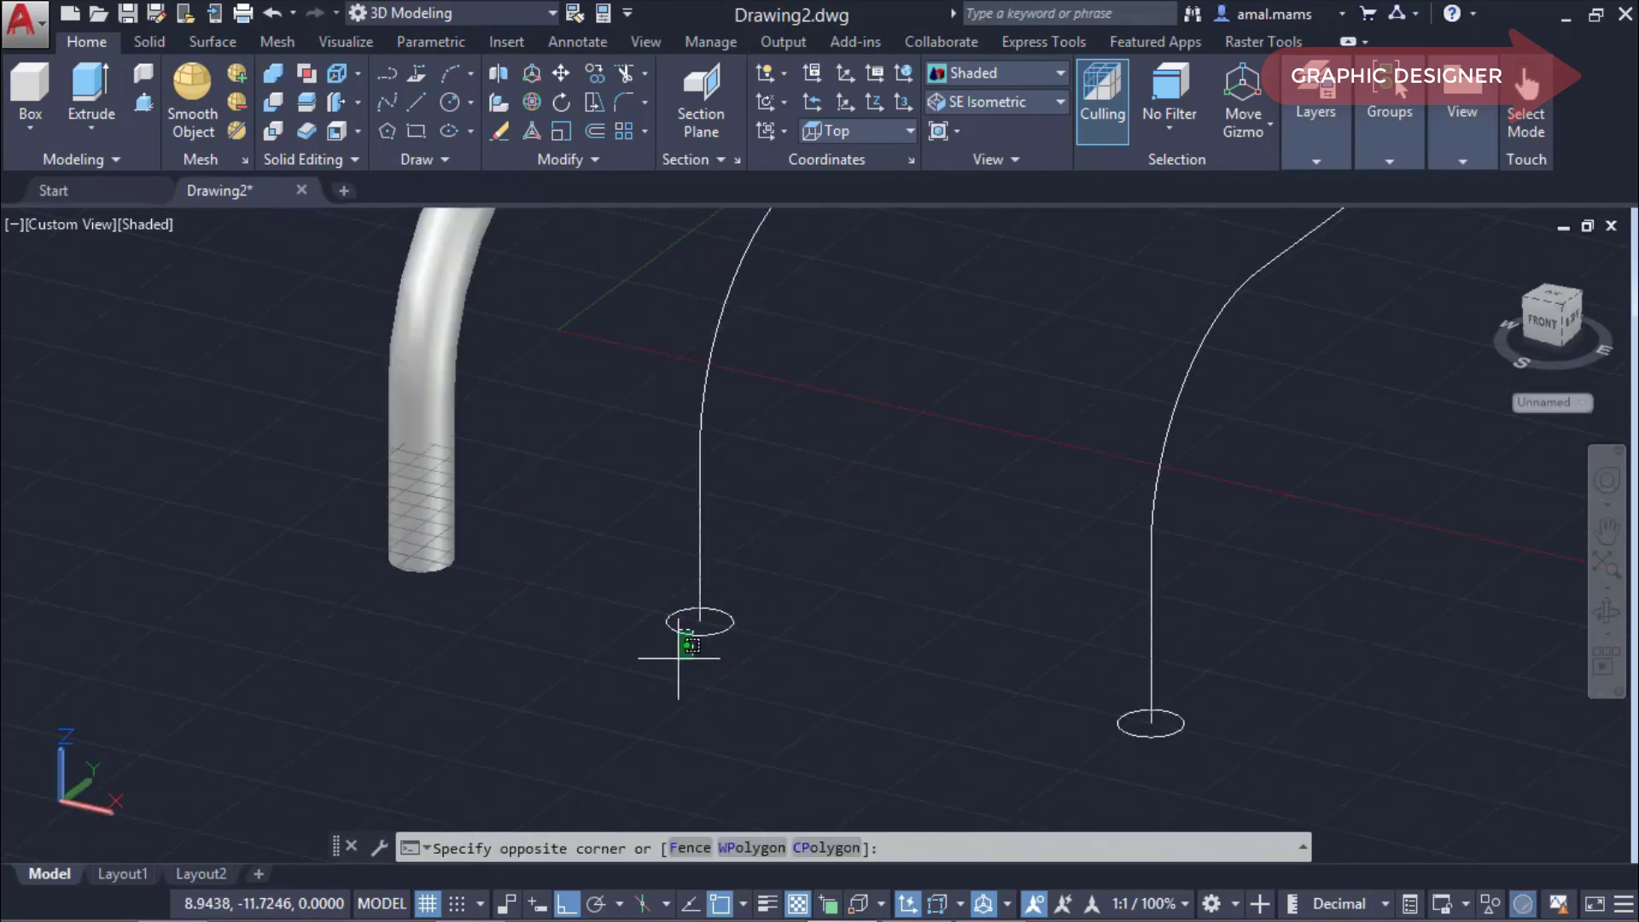
left_click(667, 685)
key("Delete")
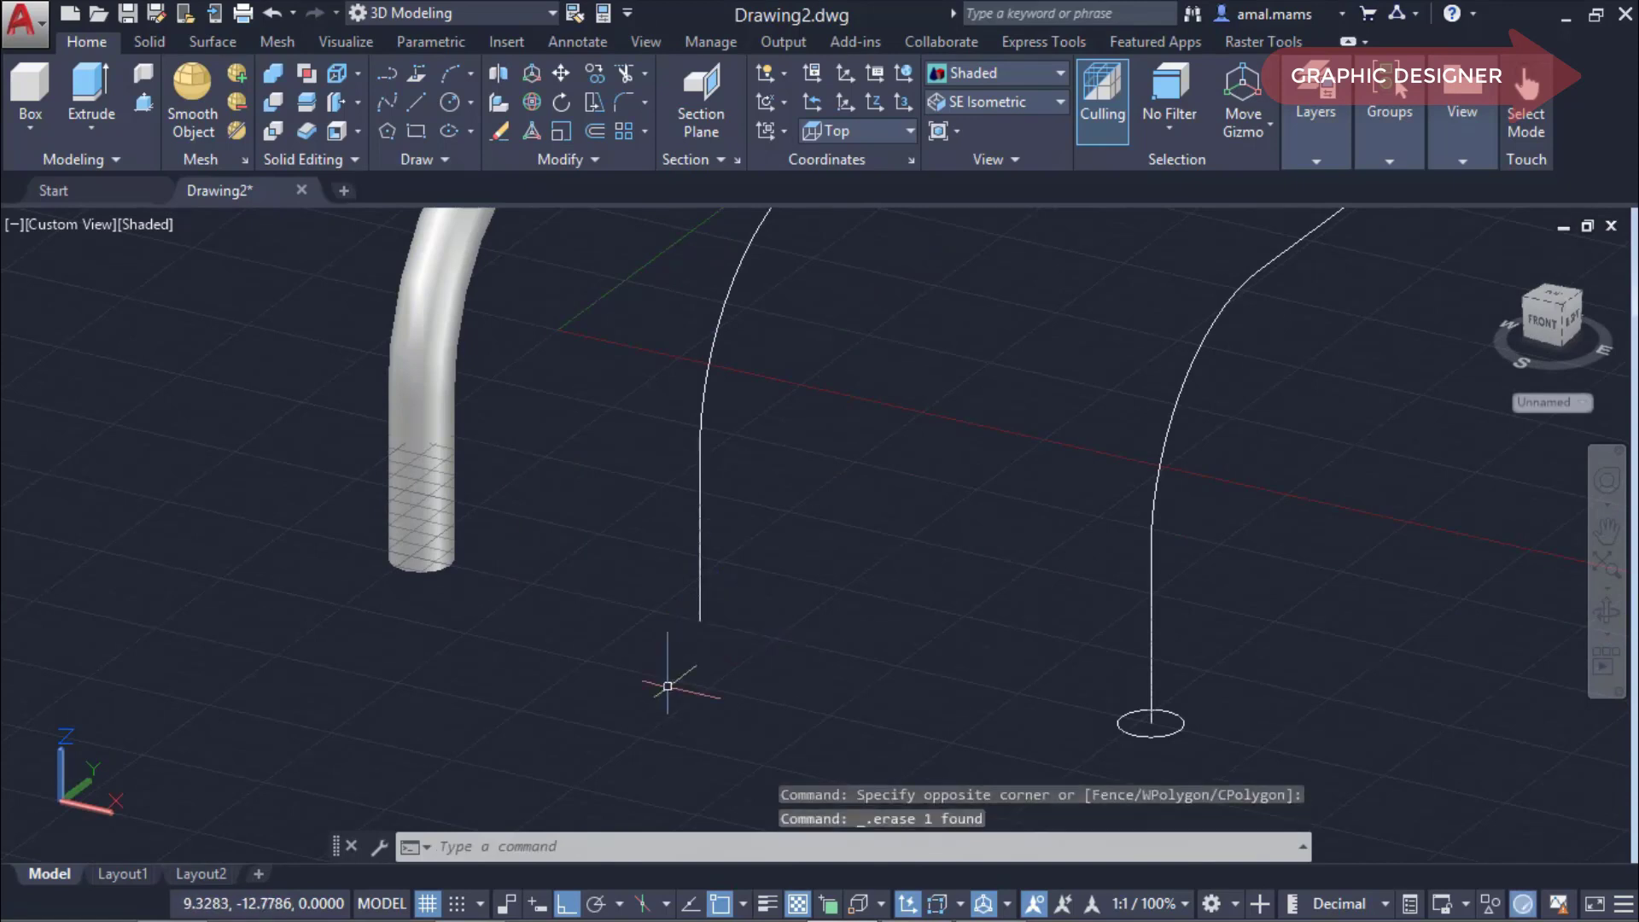
left_click(416, 137)
left_click(642, 634)
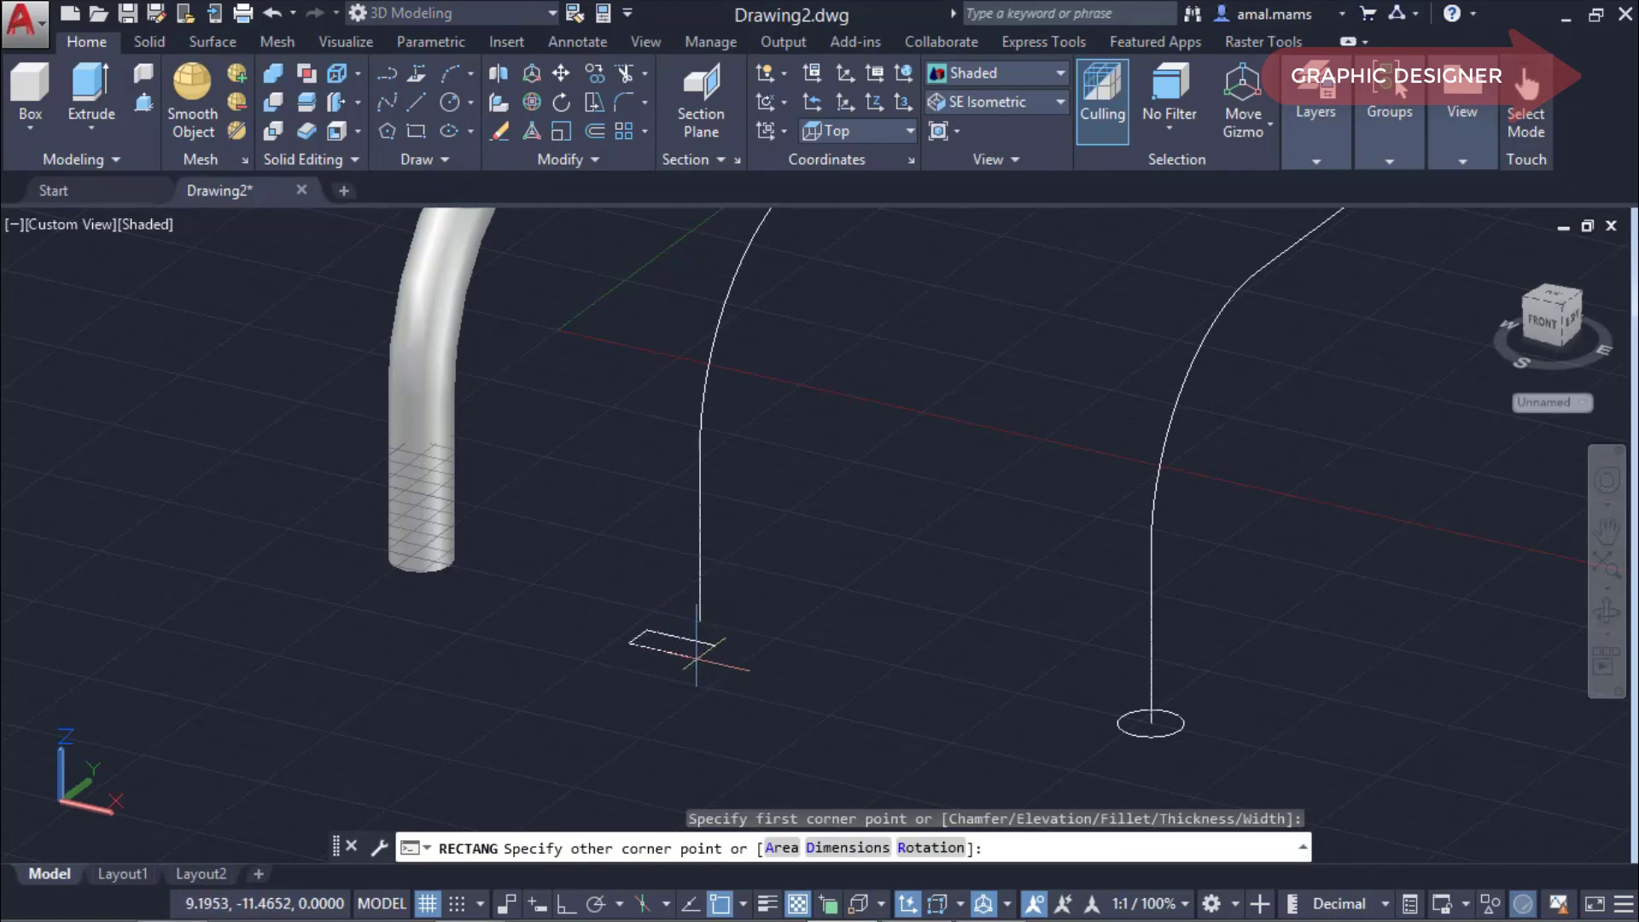
left_click(698, 657)
scroll(698, 657, "up", 5)
right_click(681, 164)
Draw a line lengthwise across the rectangle to split it.
left_click(424, 104)
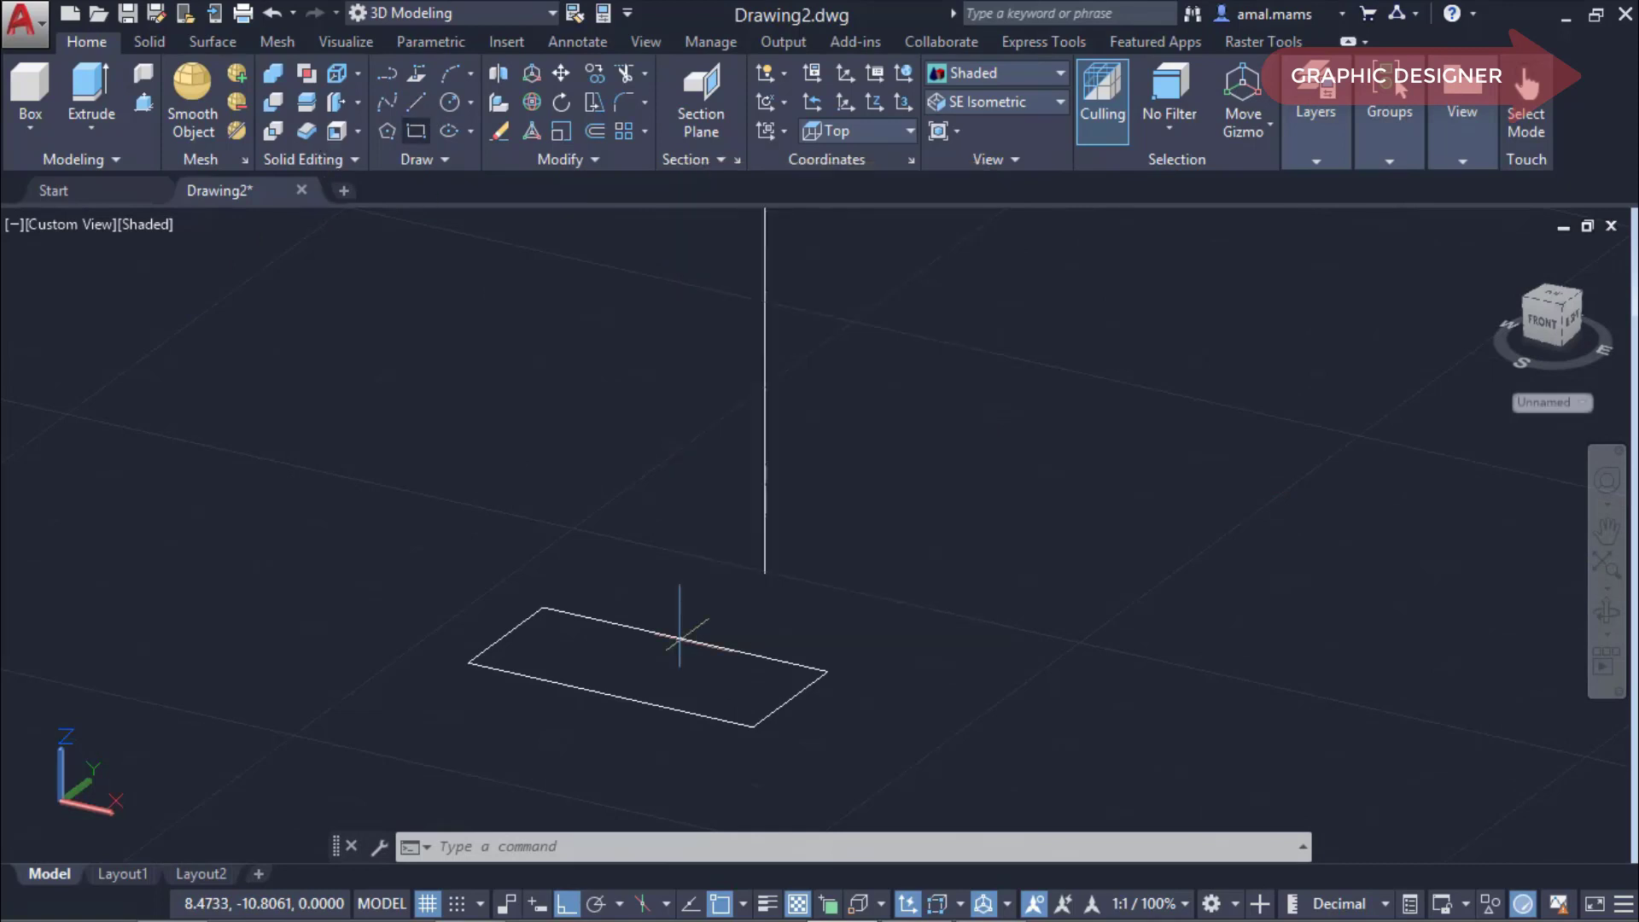
left_click(510, 629)
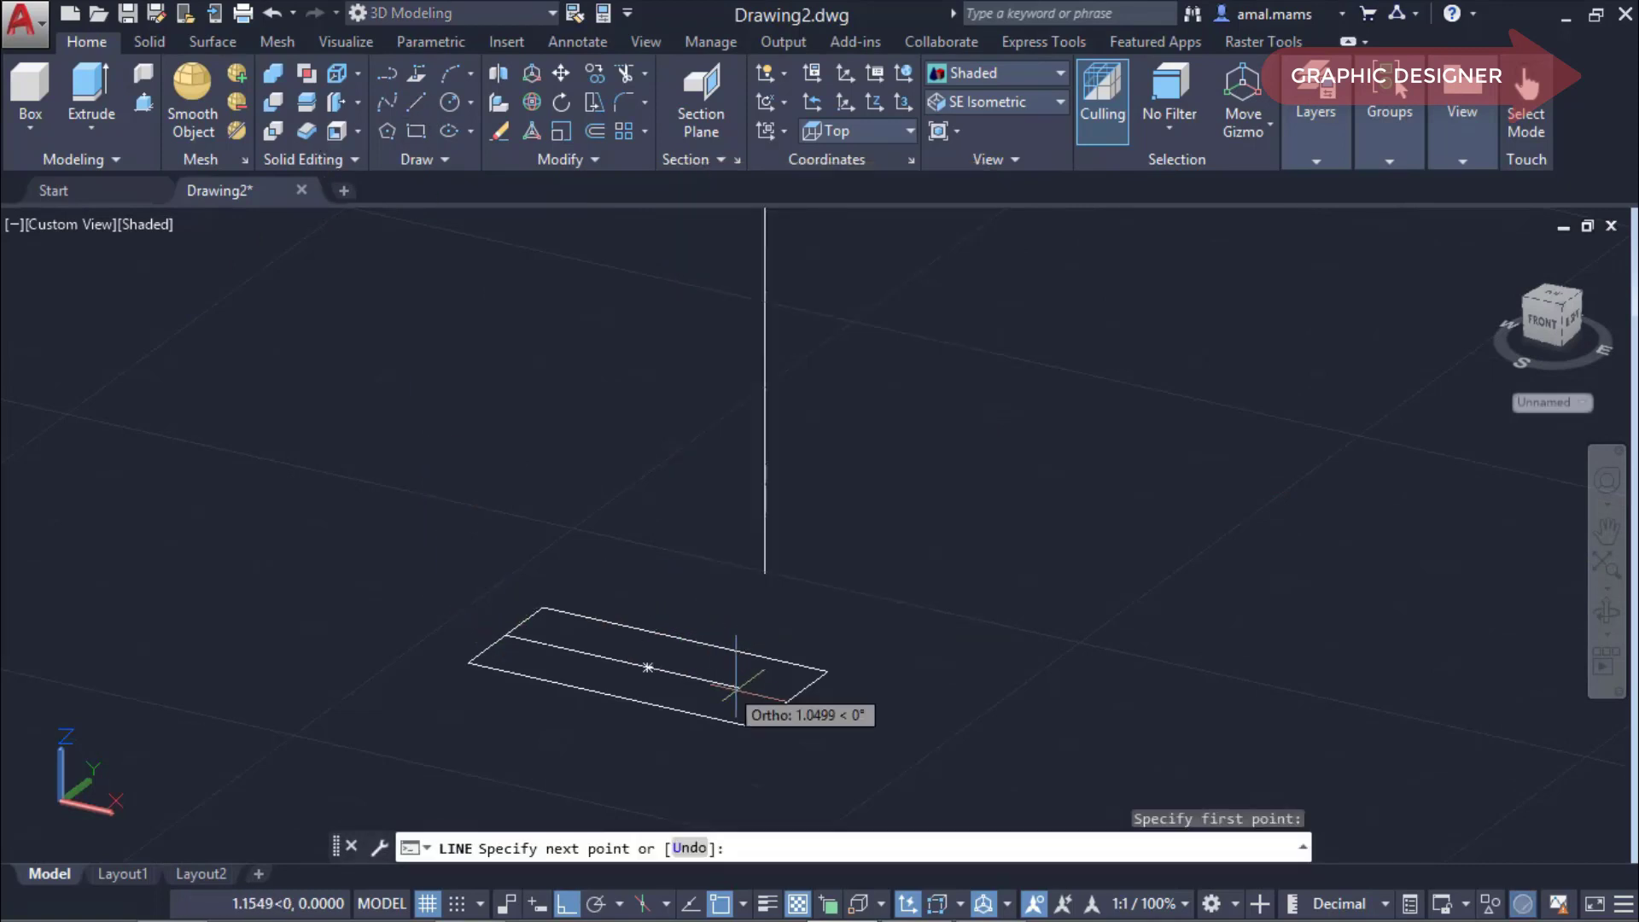
left_click(789, 698)
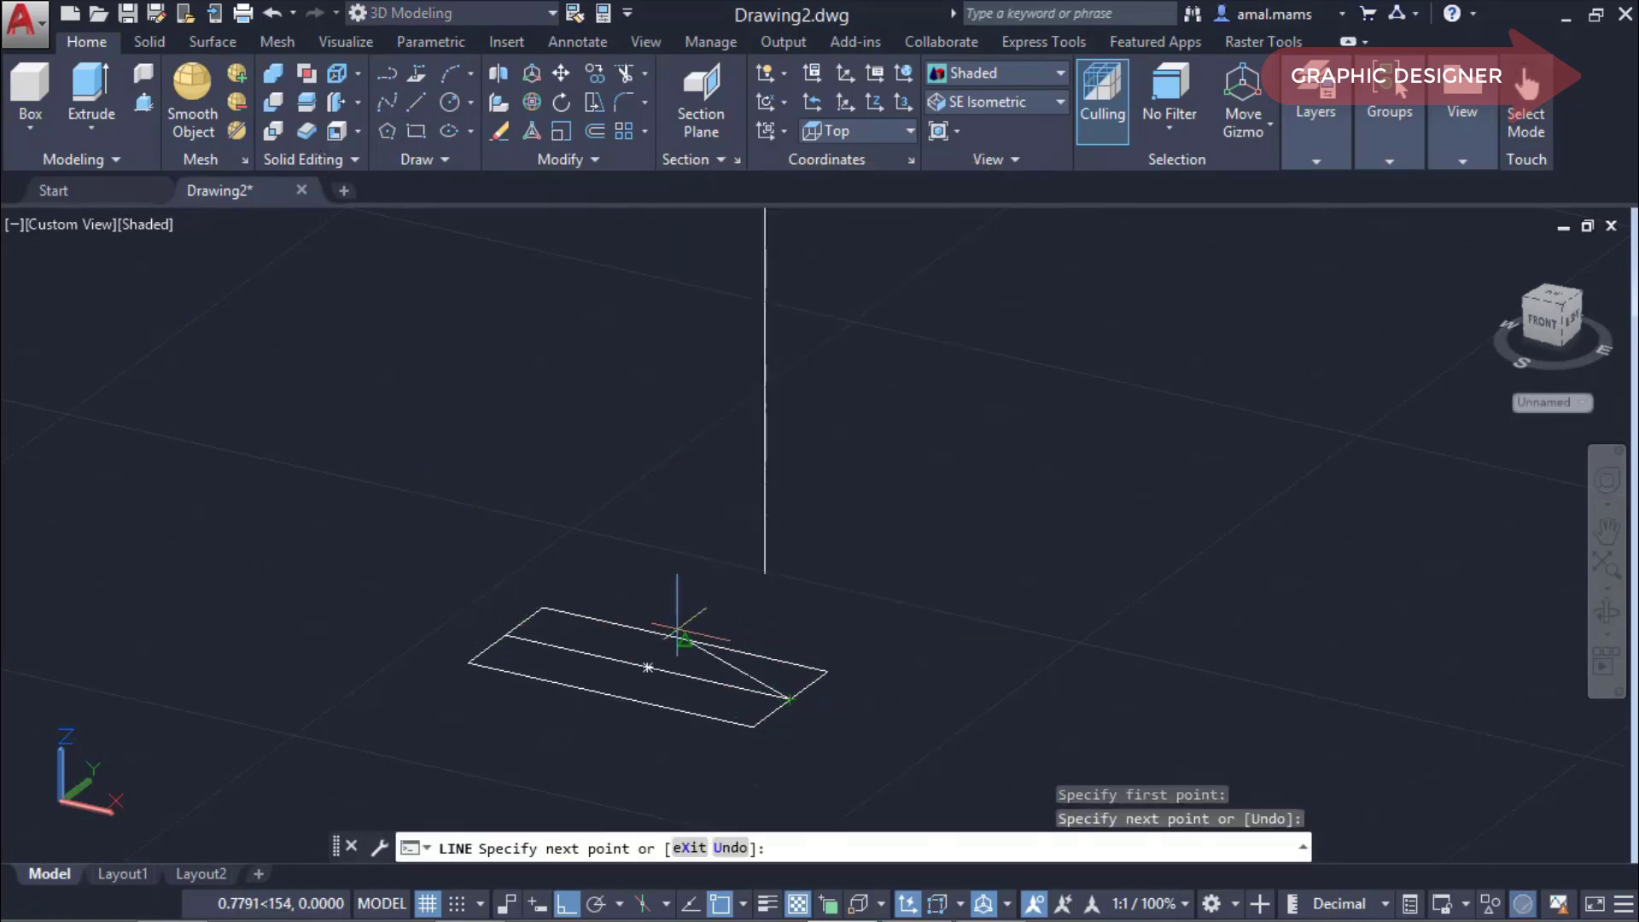
key("Escape")
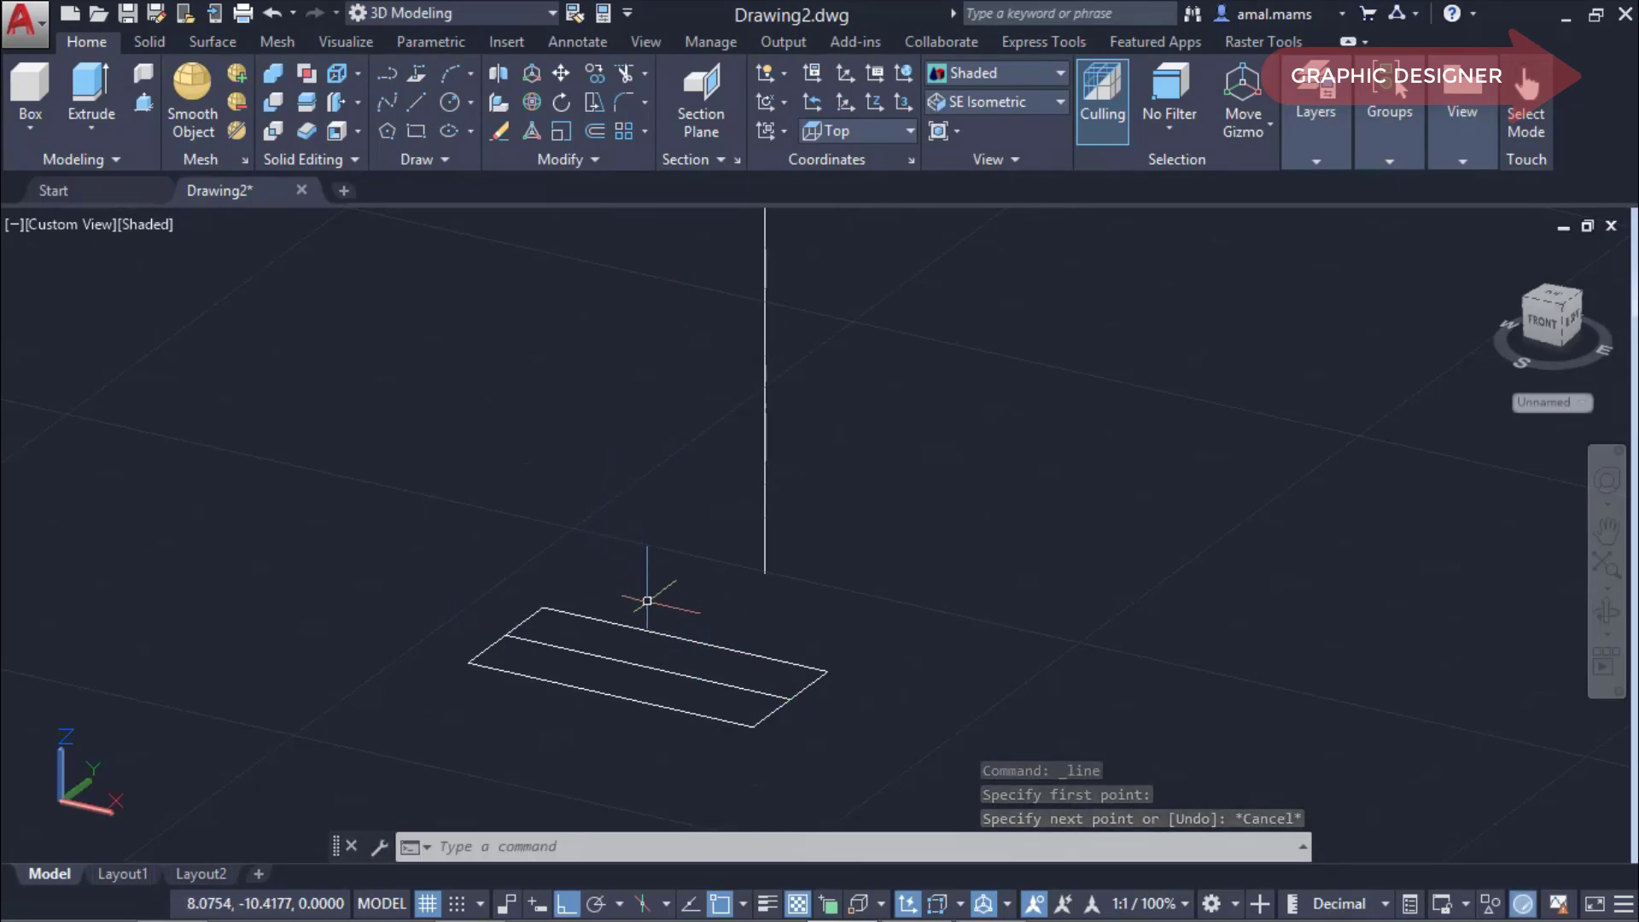
type("m")
key("Return")
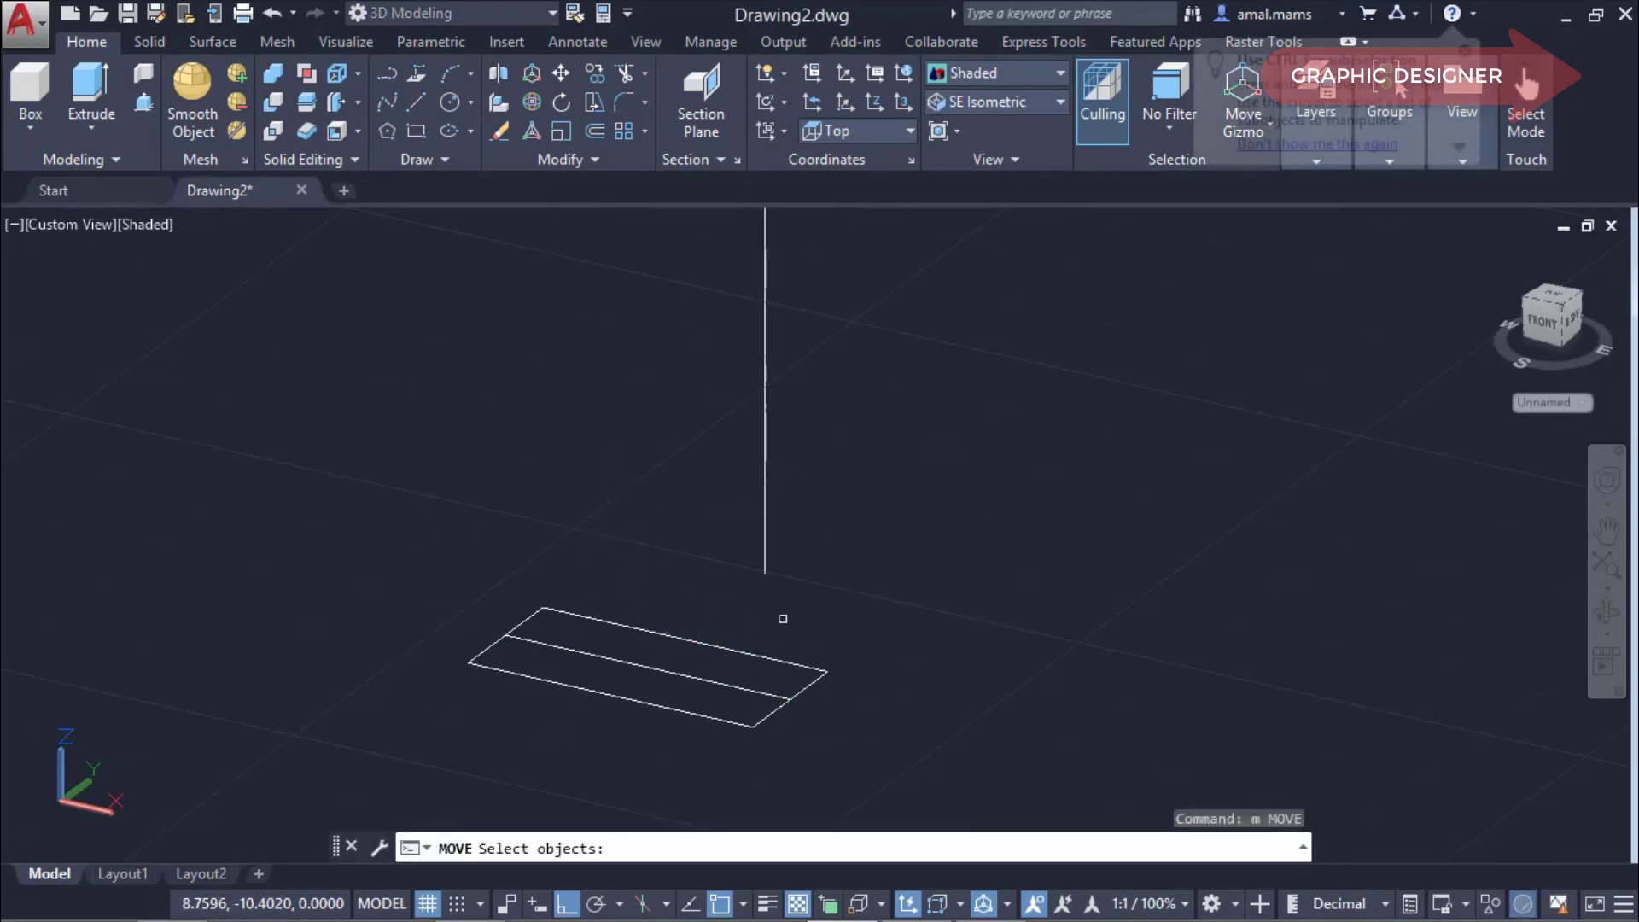
Move the split rectangle onto the lower end of the second curved path.
left_click(779, 616)
left_click(445, 763)
key("Return")
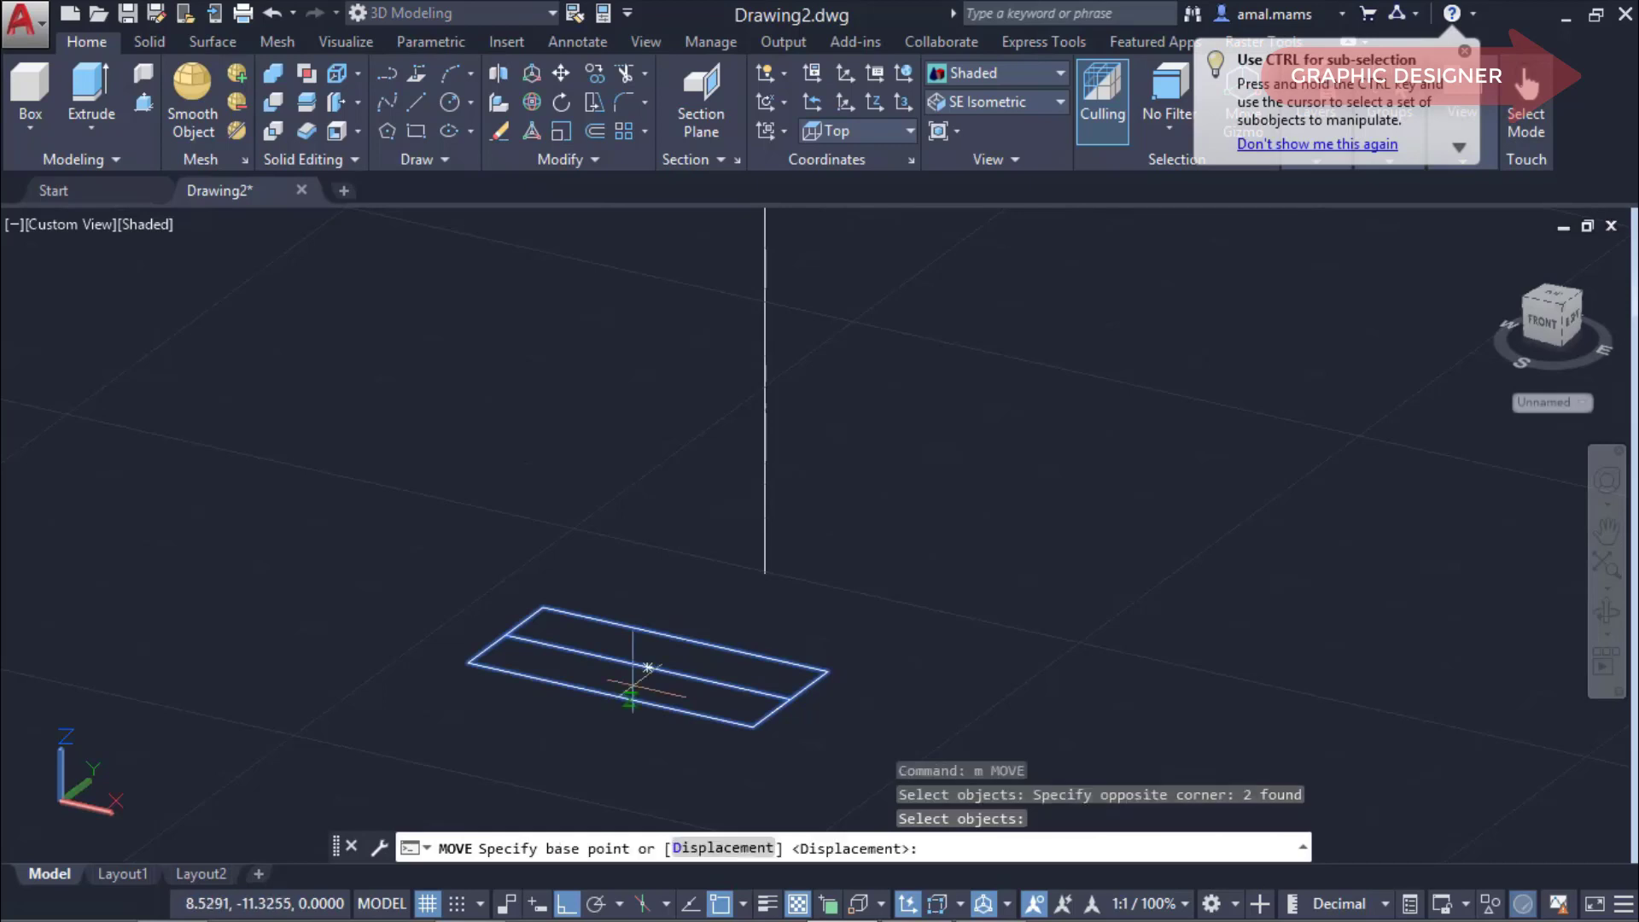
left_click(650, 666)
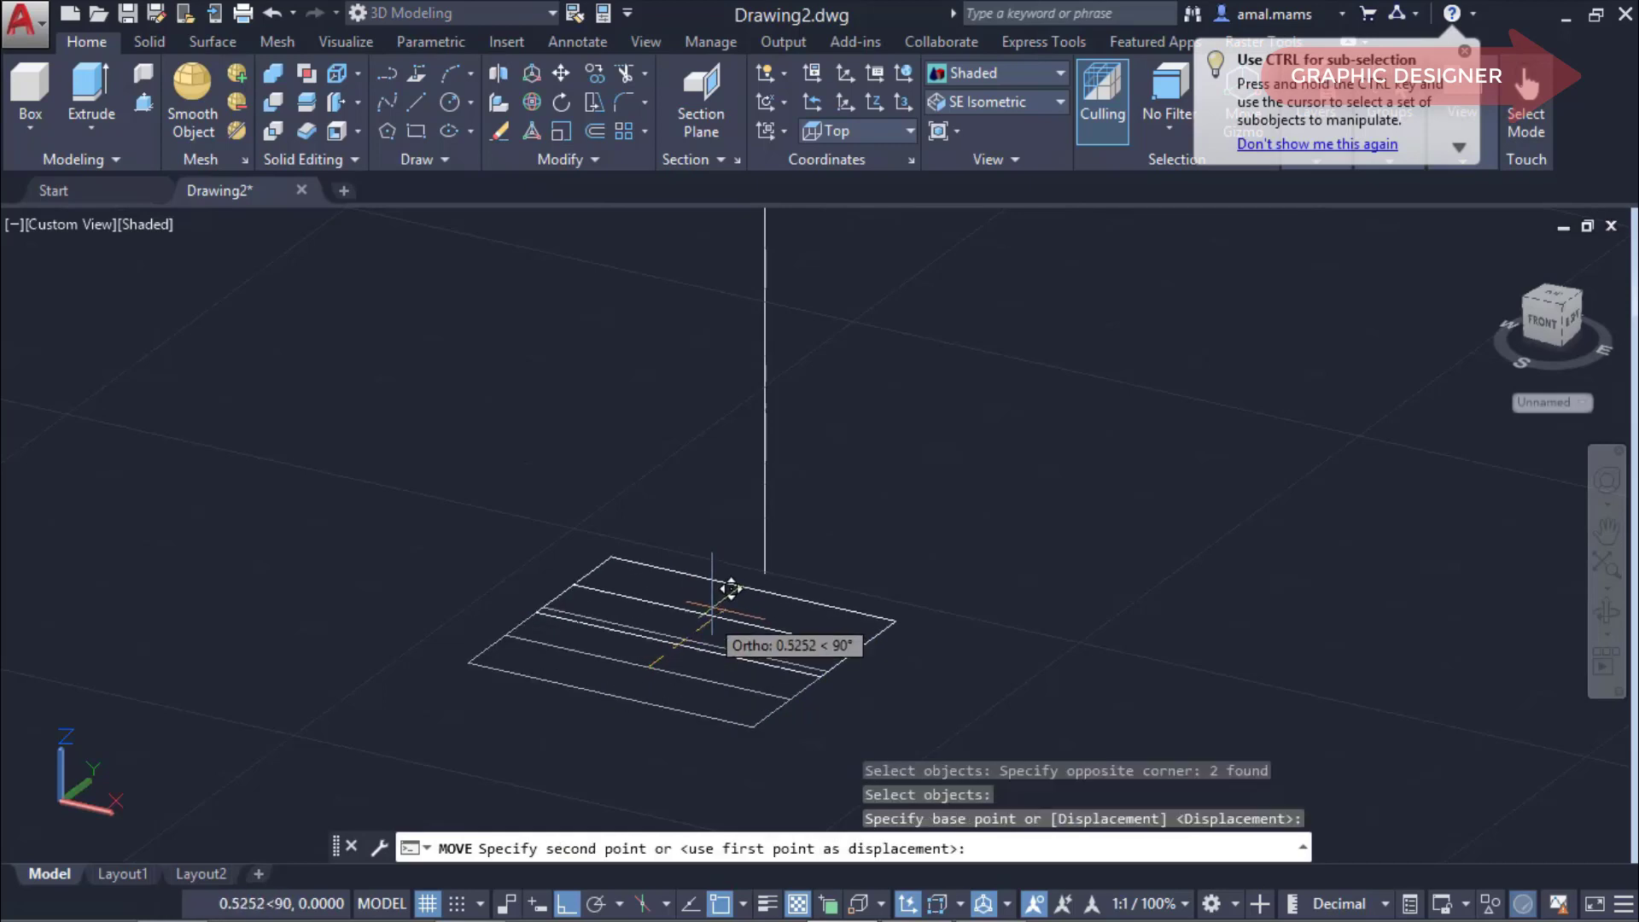
left_click(787, 576)
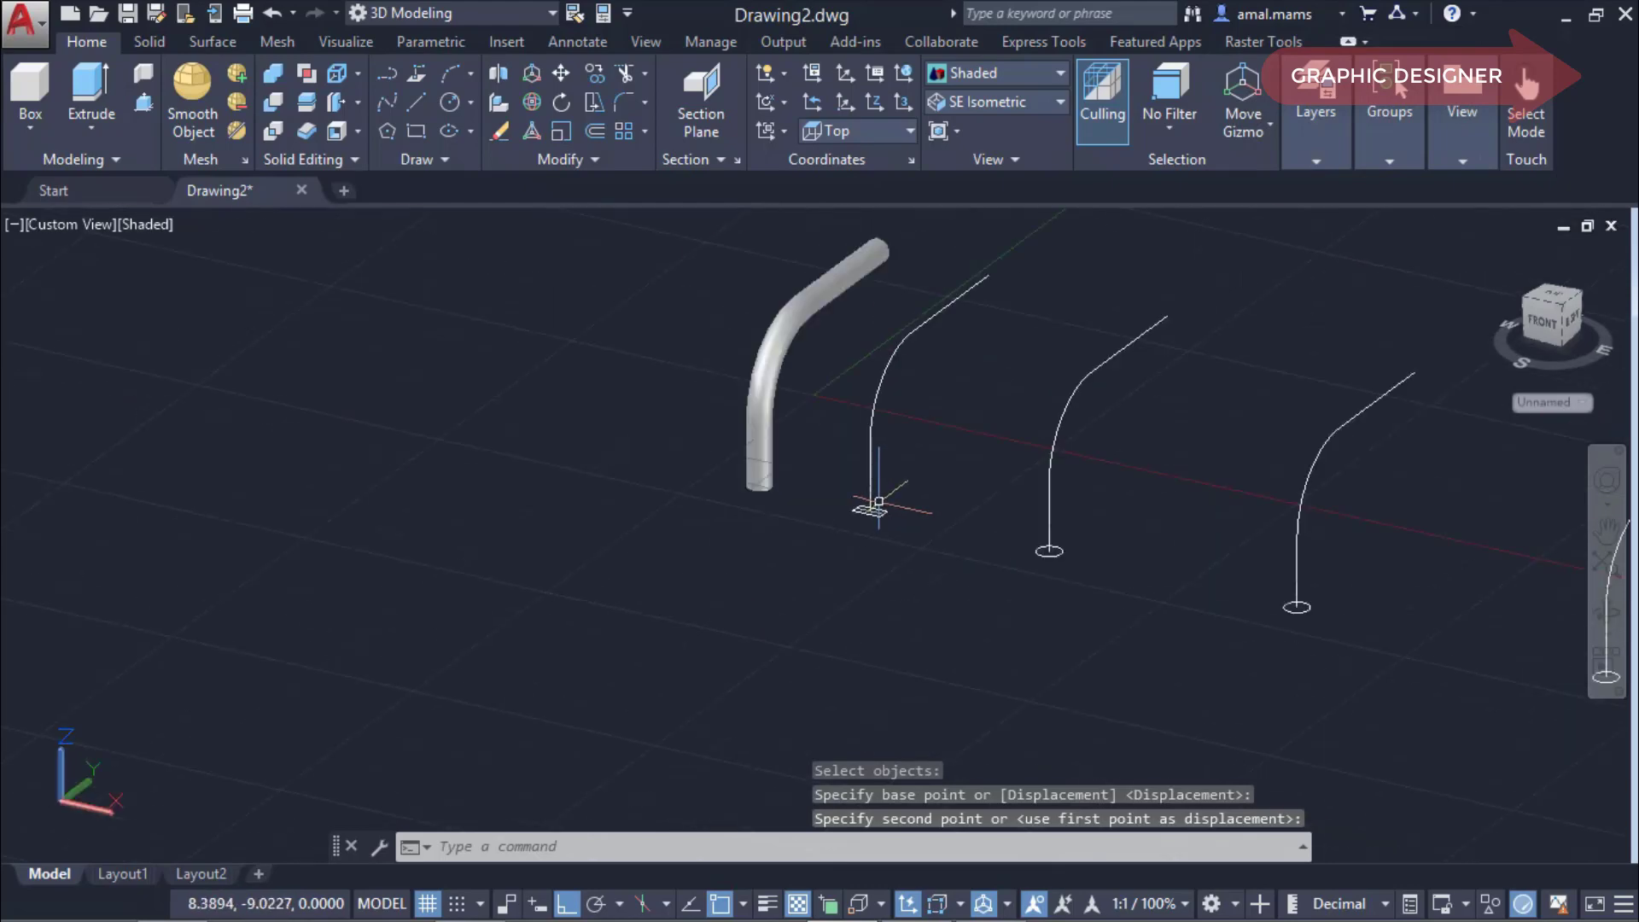
left_click(878, 501)
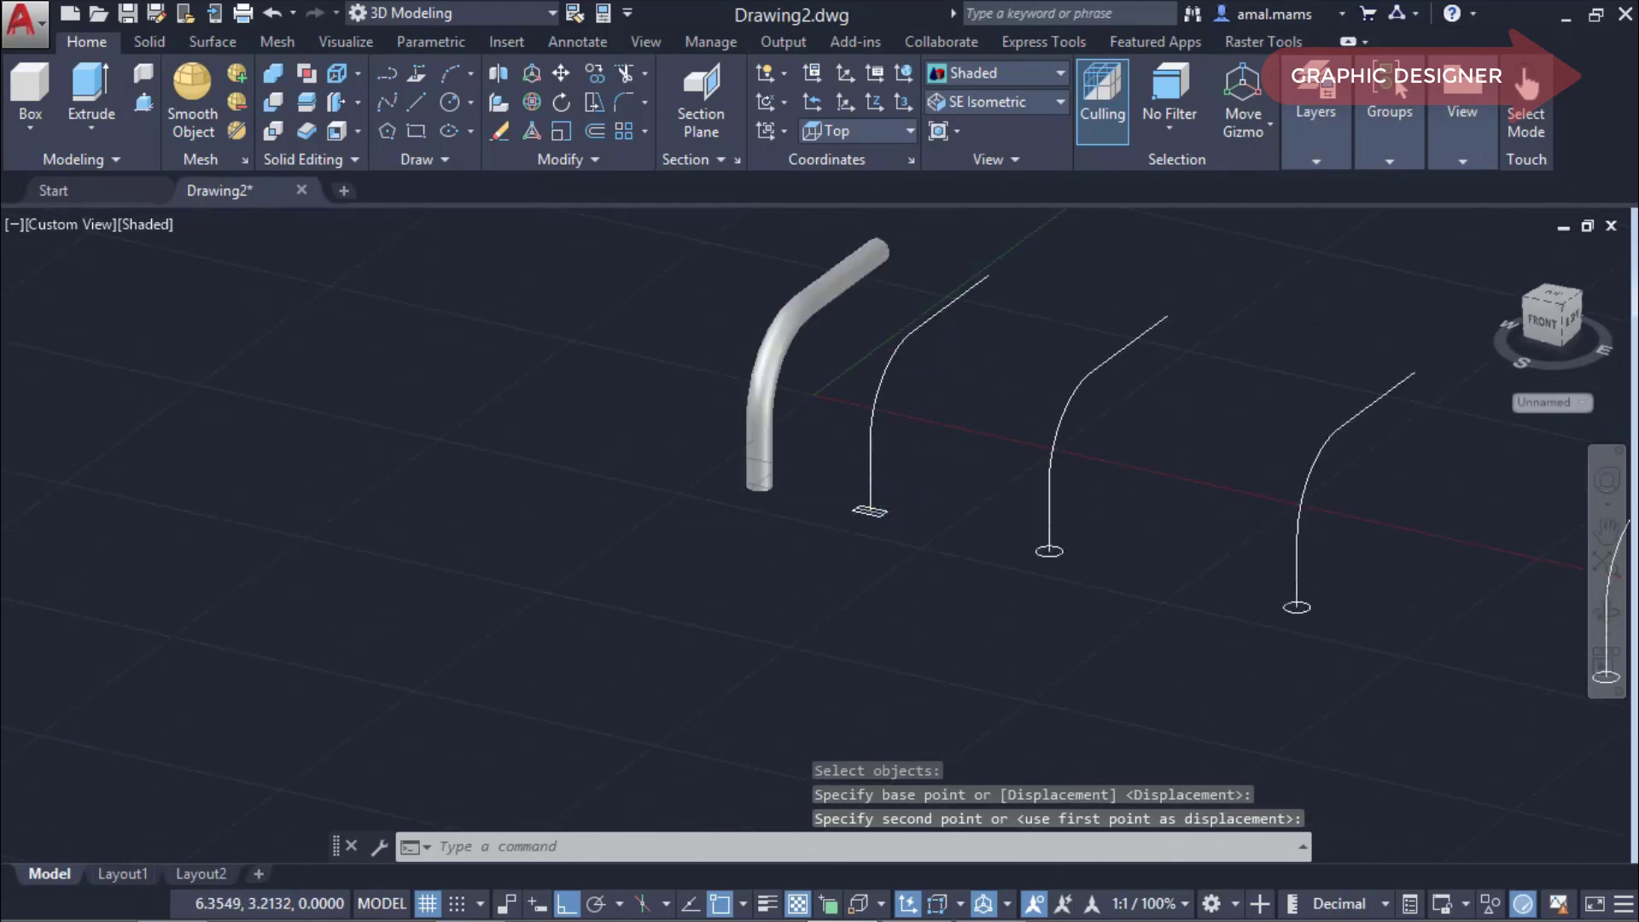
scroll(971, 384, "up", 3)
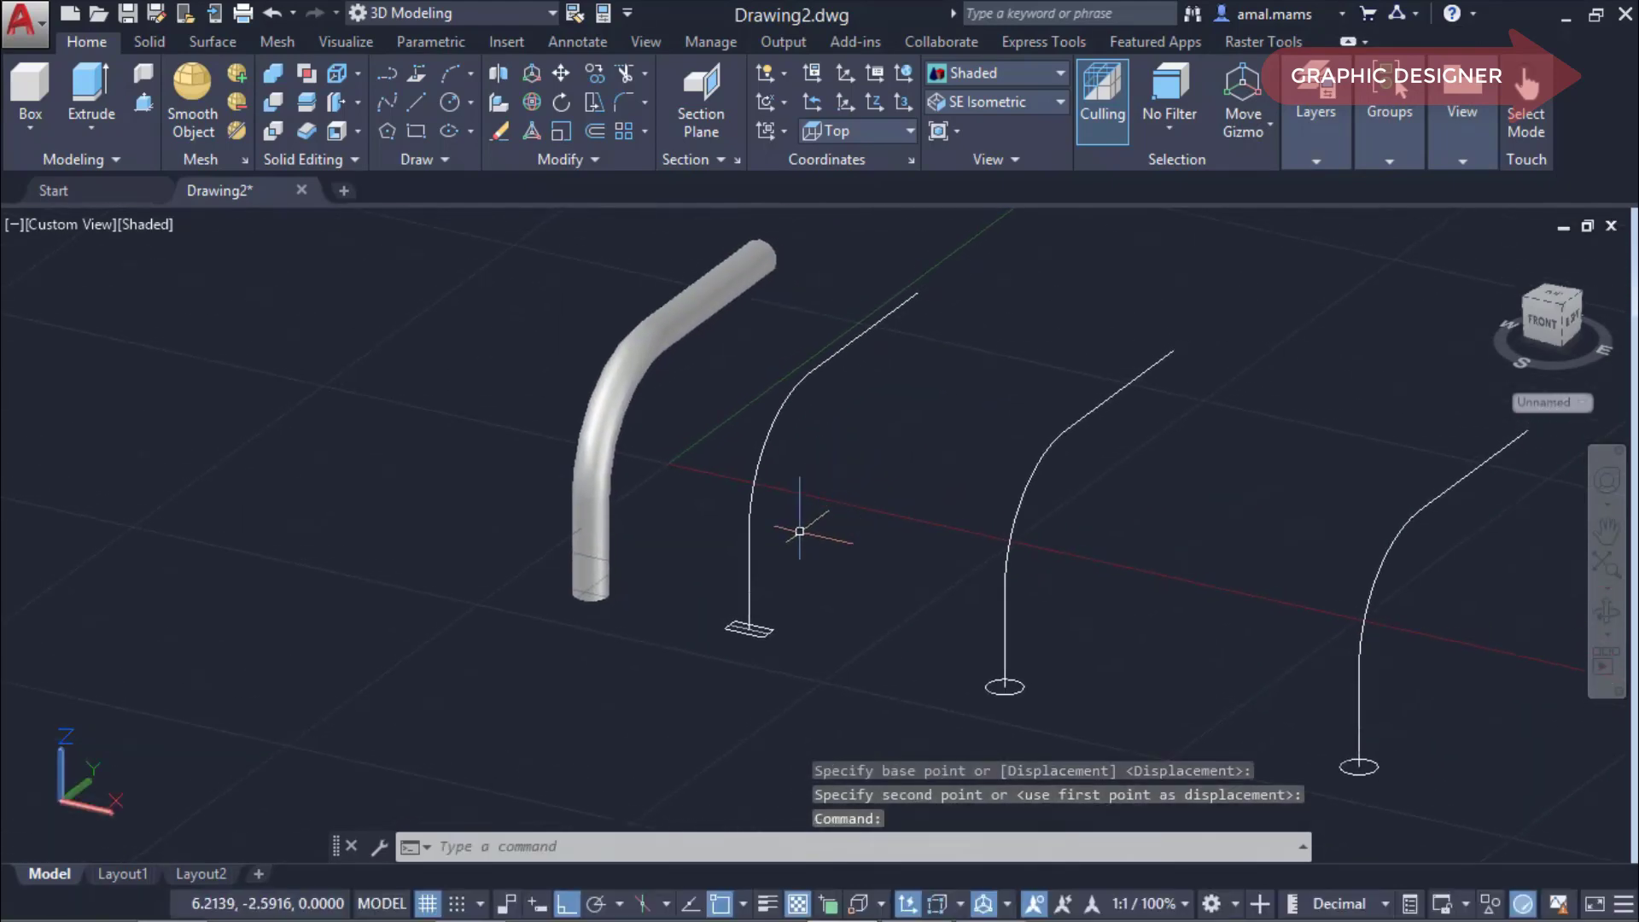
scroll(749, 623, "up", 5)
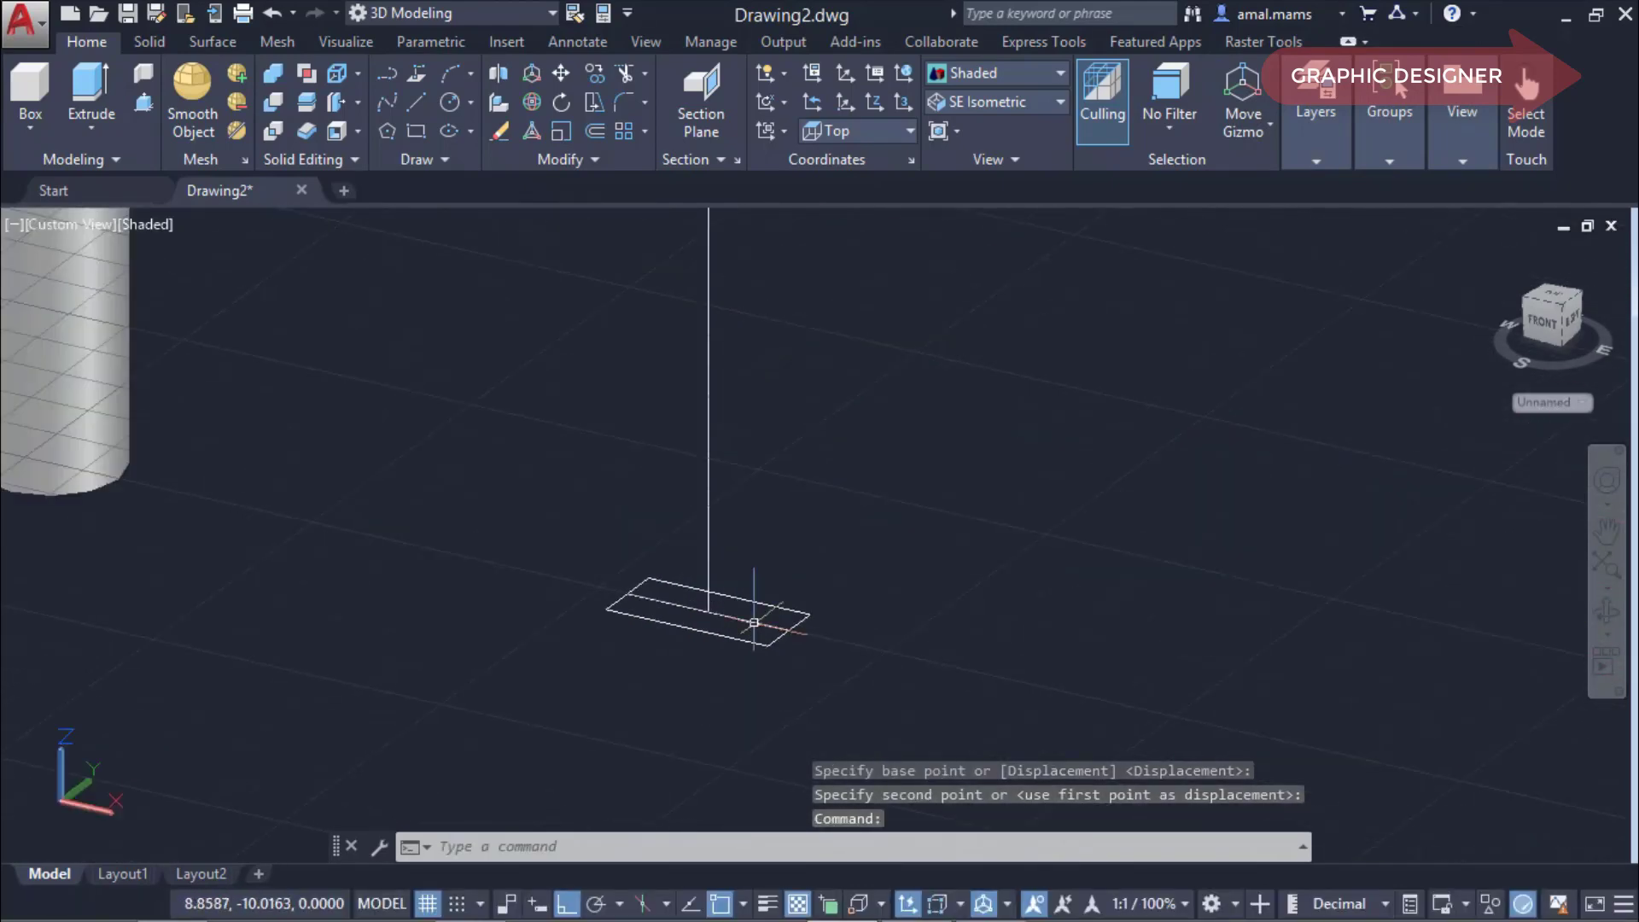
left_click(748, 624)
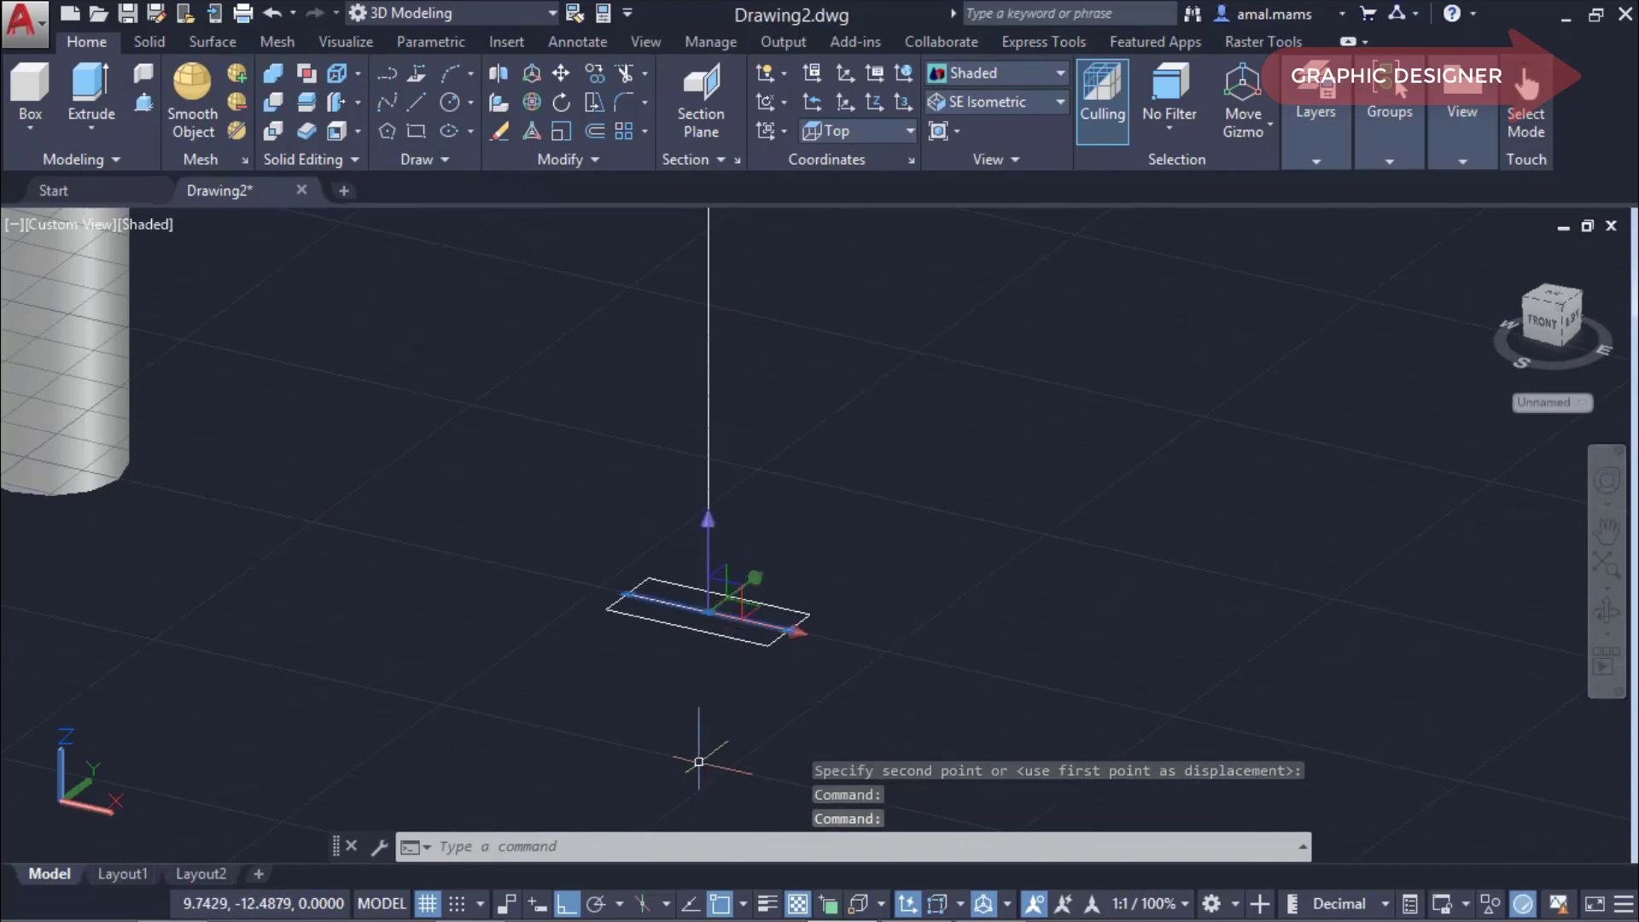
type("e")
key("ctrl+z")
key("ctrl+z")
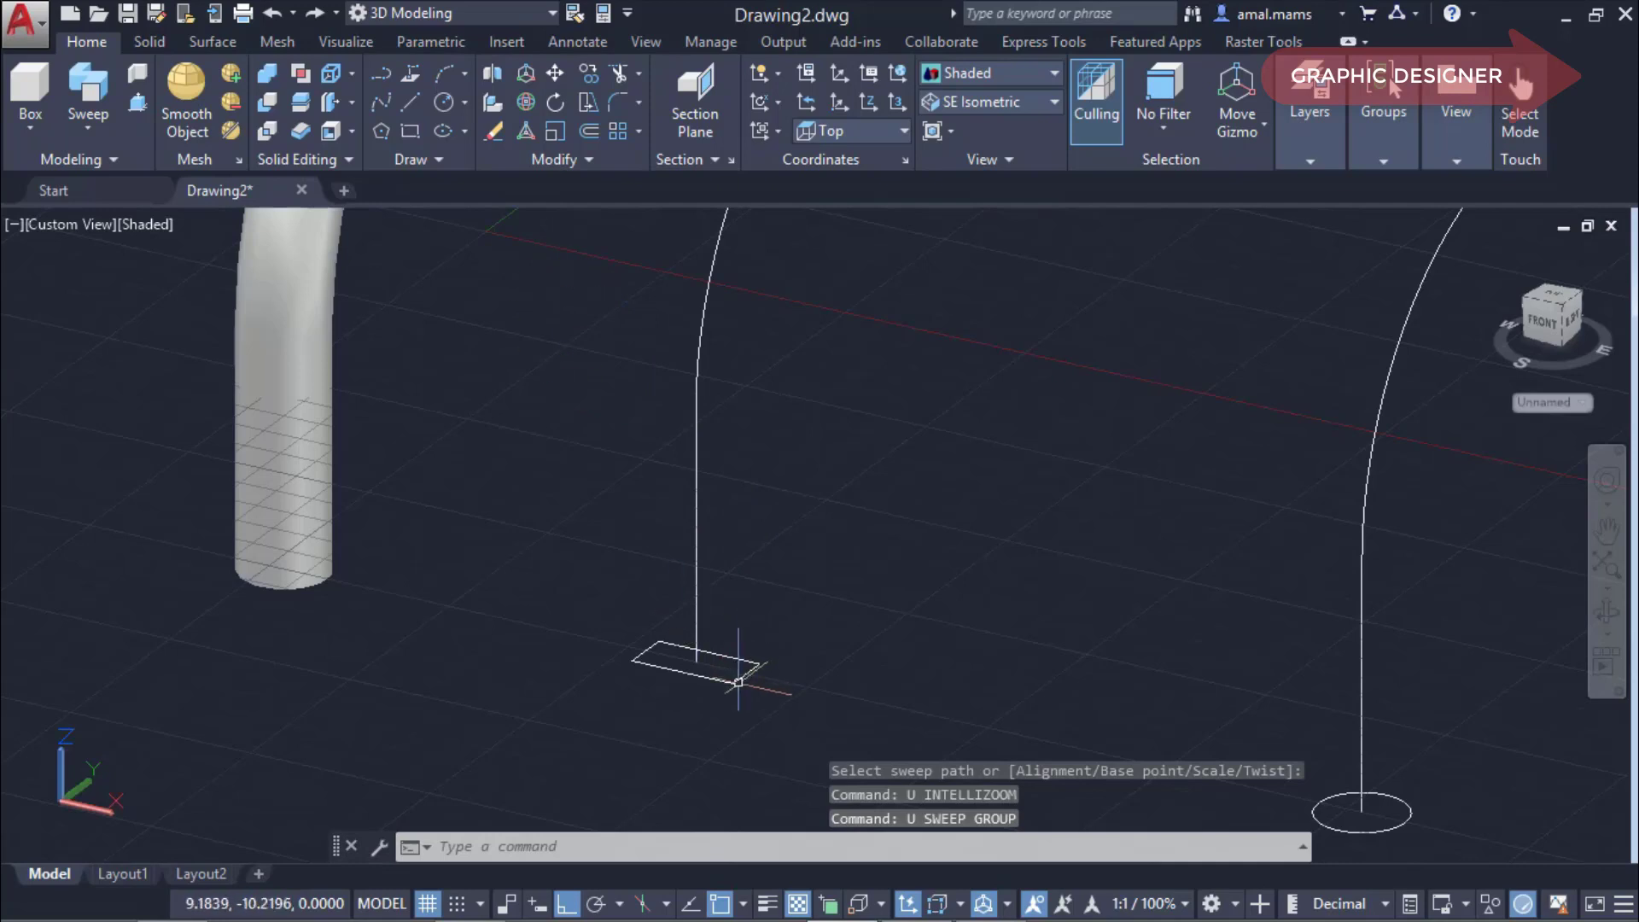
Sweep the rectangle along the second curve with an 1800° twist into a twisted bar.
left_click(86, 115)
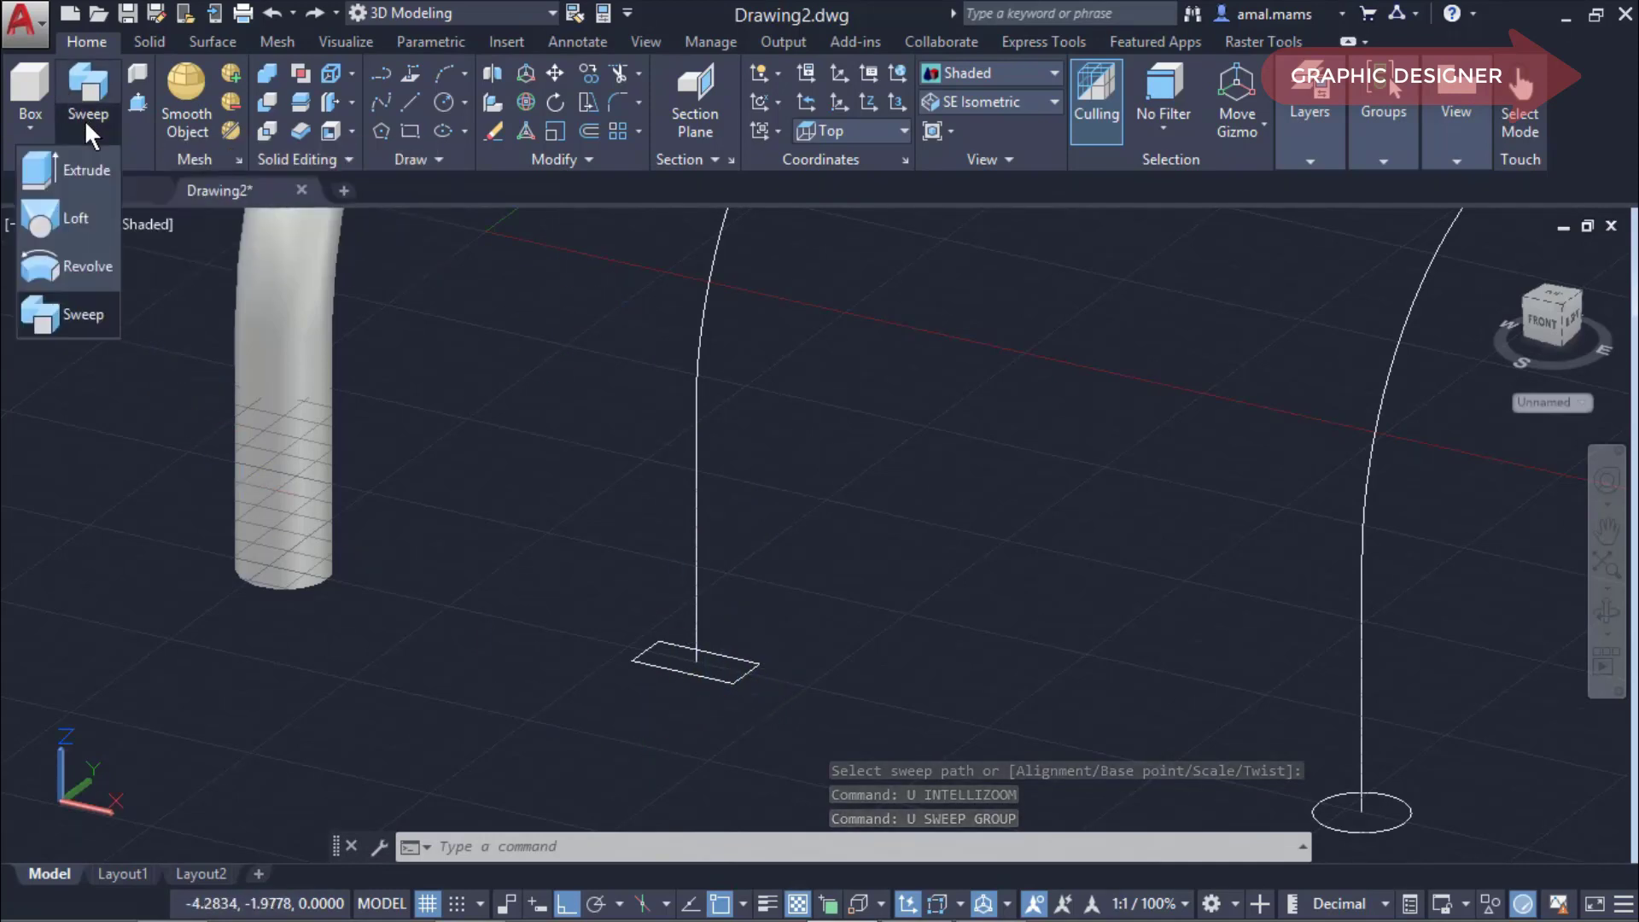
left_click(62, 307)
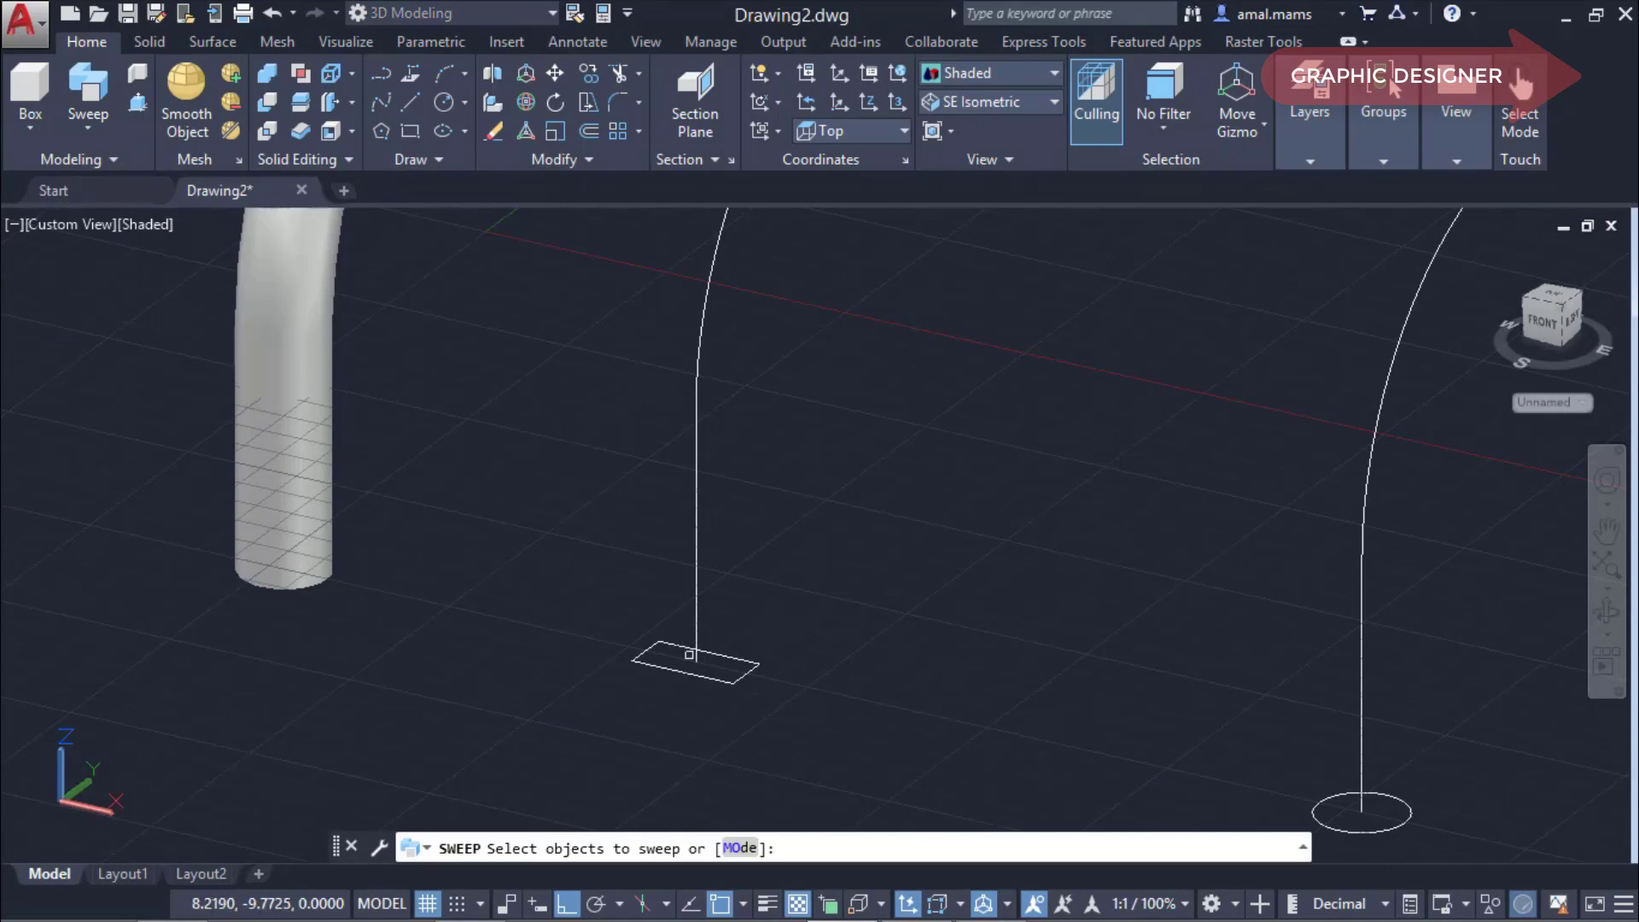
left_click(680, 679)
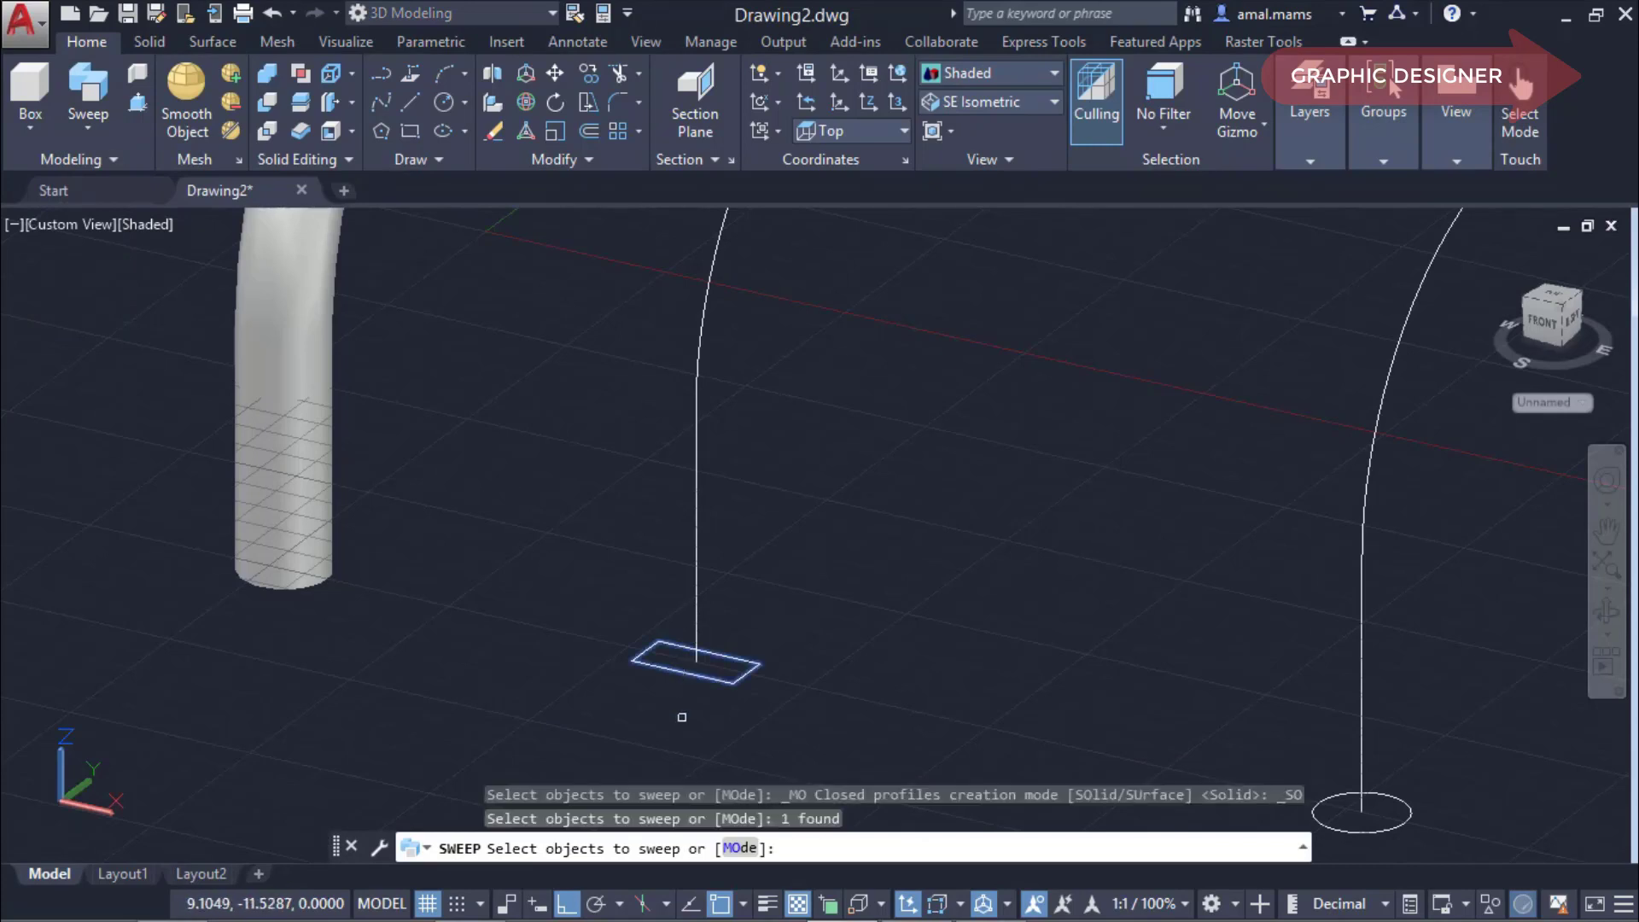
right_click(684, 714)
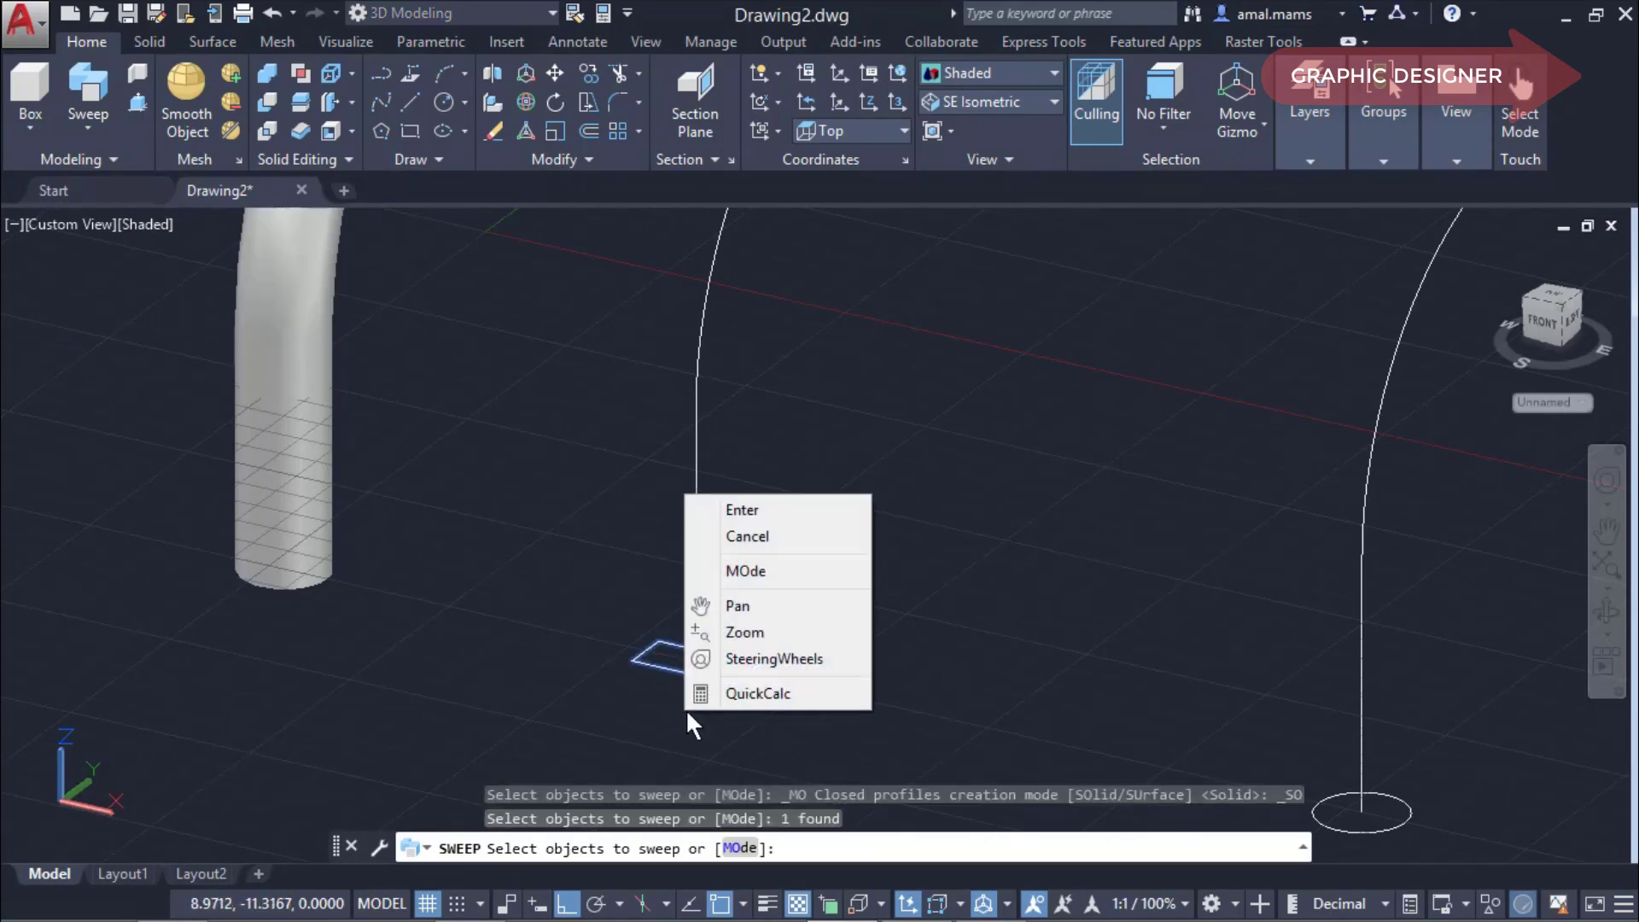
left_click(779, 516)
type("t")
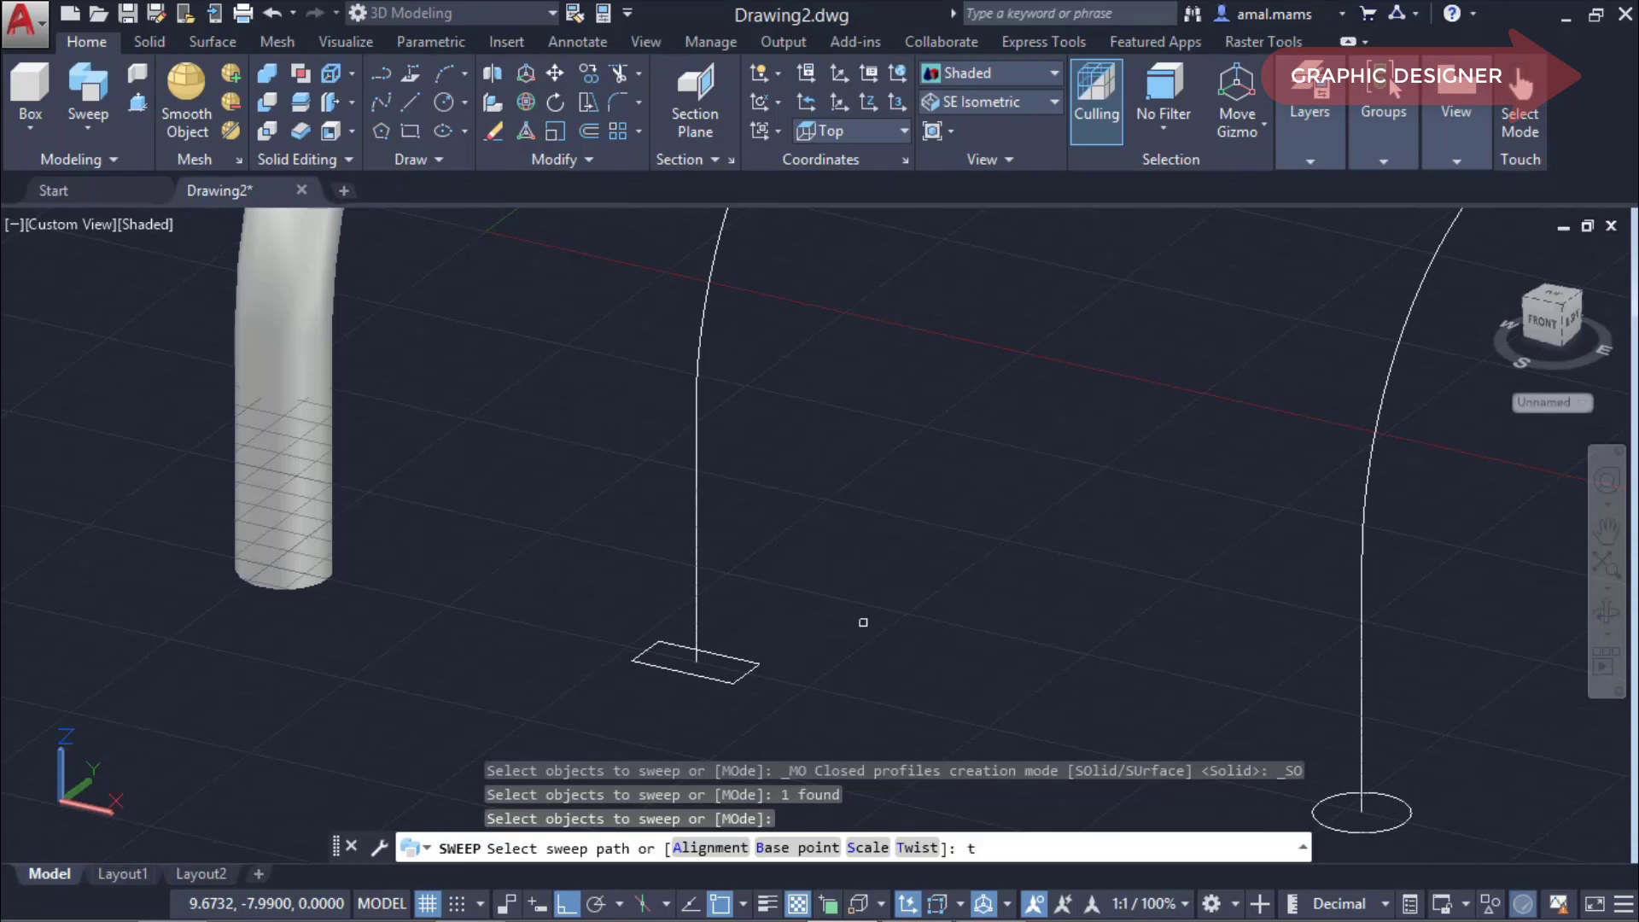
key("Return")
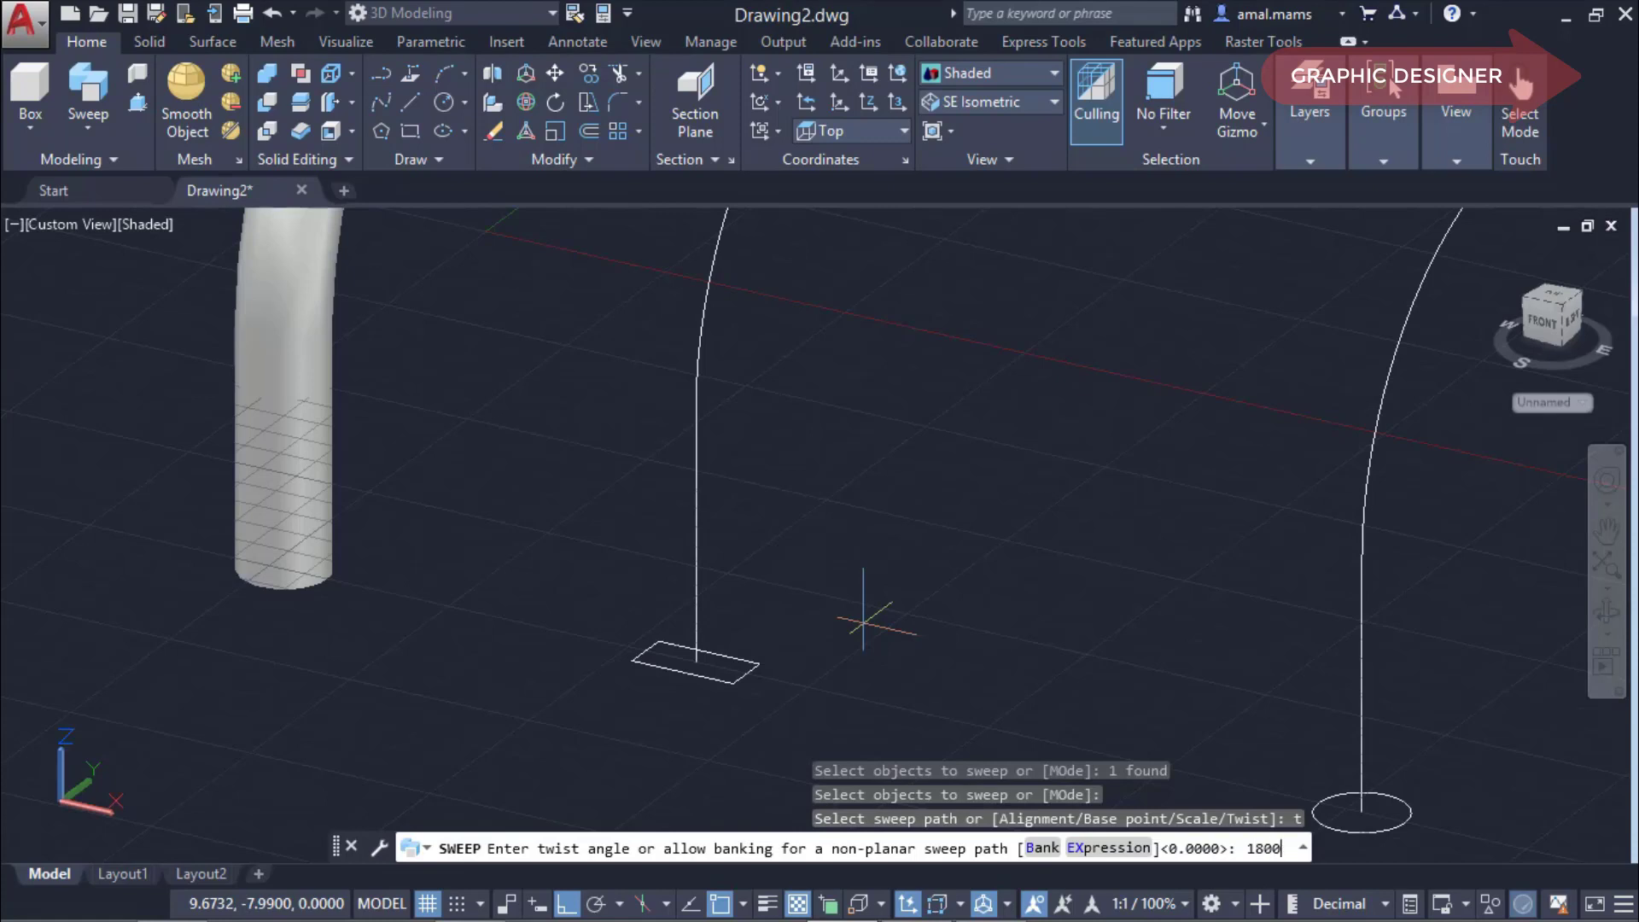
key("Return")
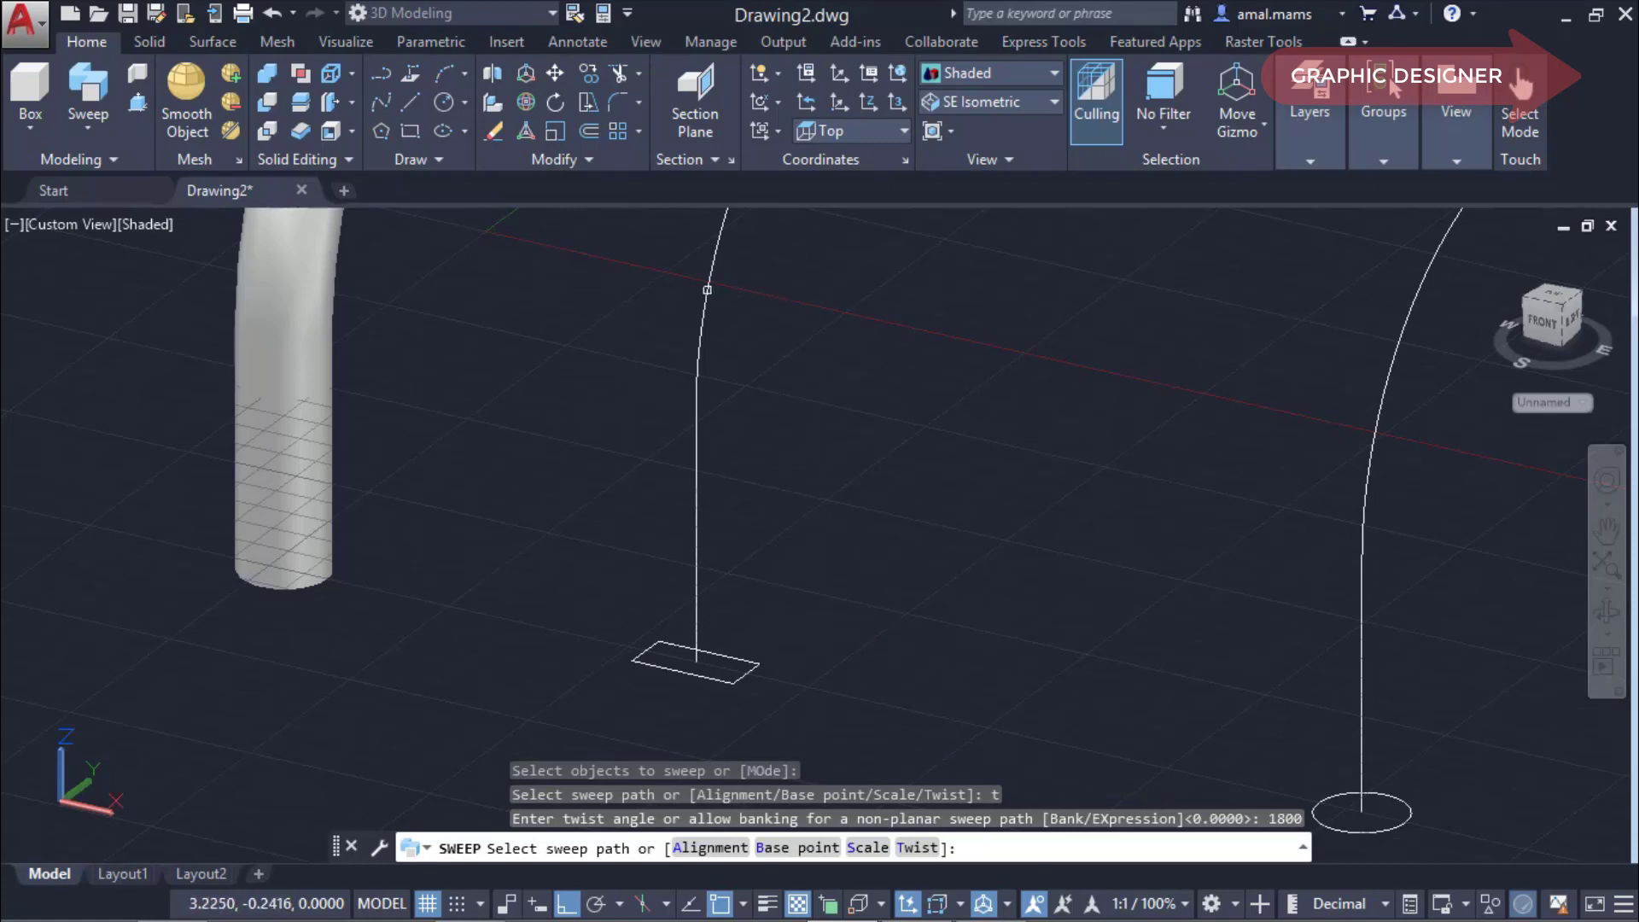
left_click(696, 512)
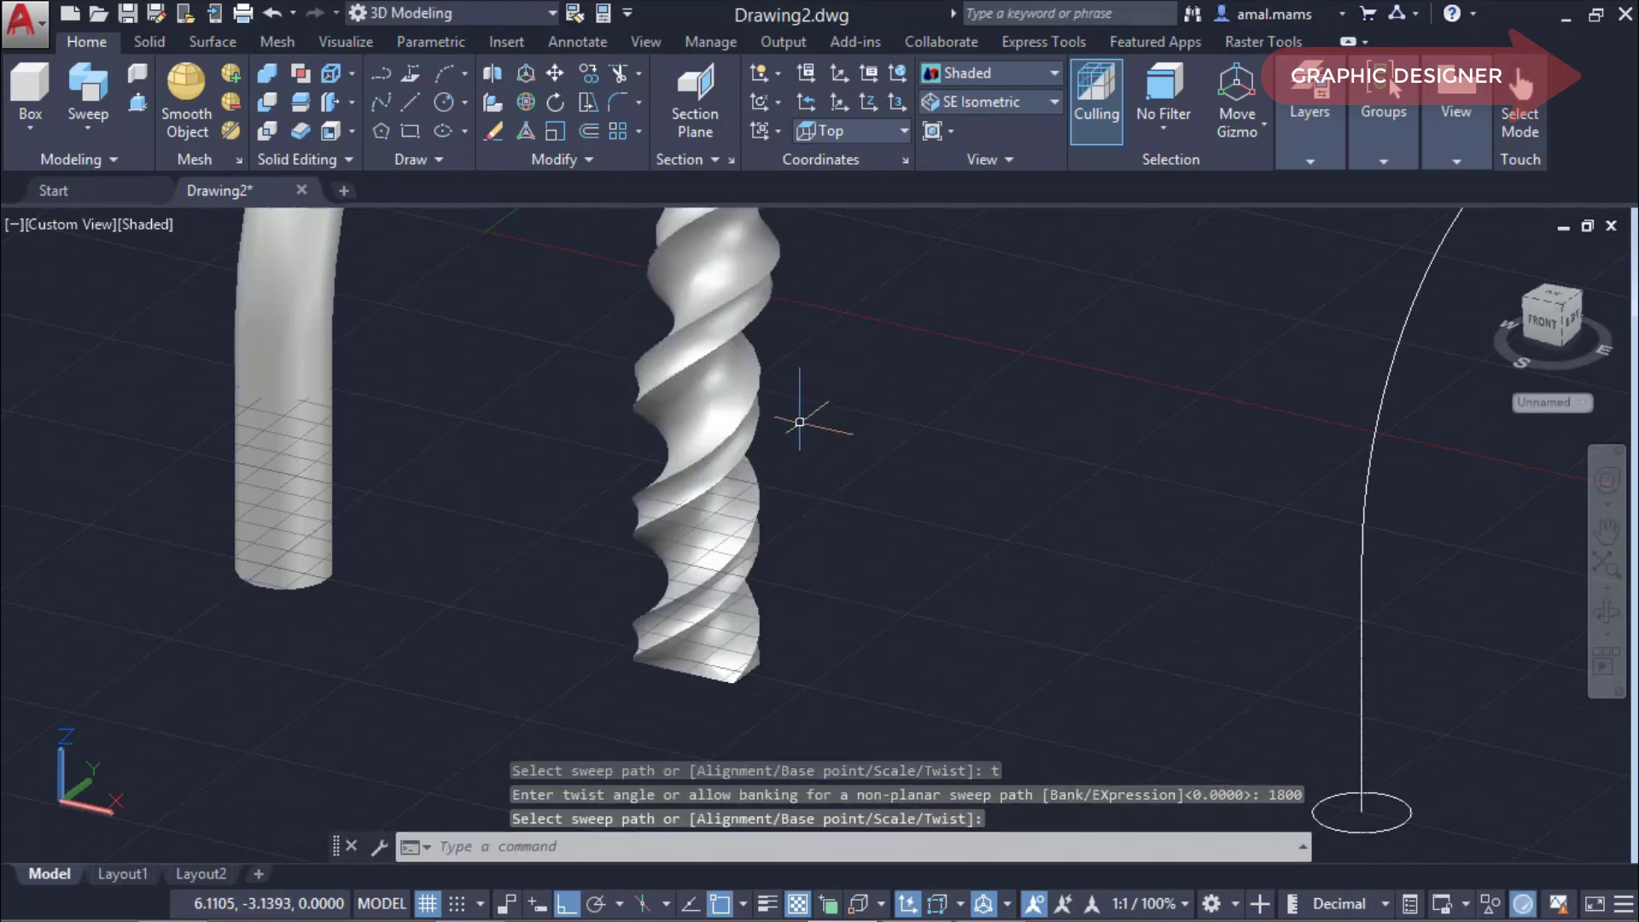
scroll(697, 512, "down", 5)
scroll(697, 512, "up", 2)
scroll(913, 354, "up", 2)
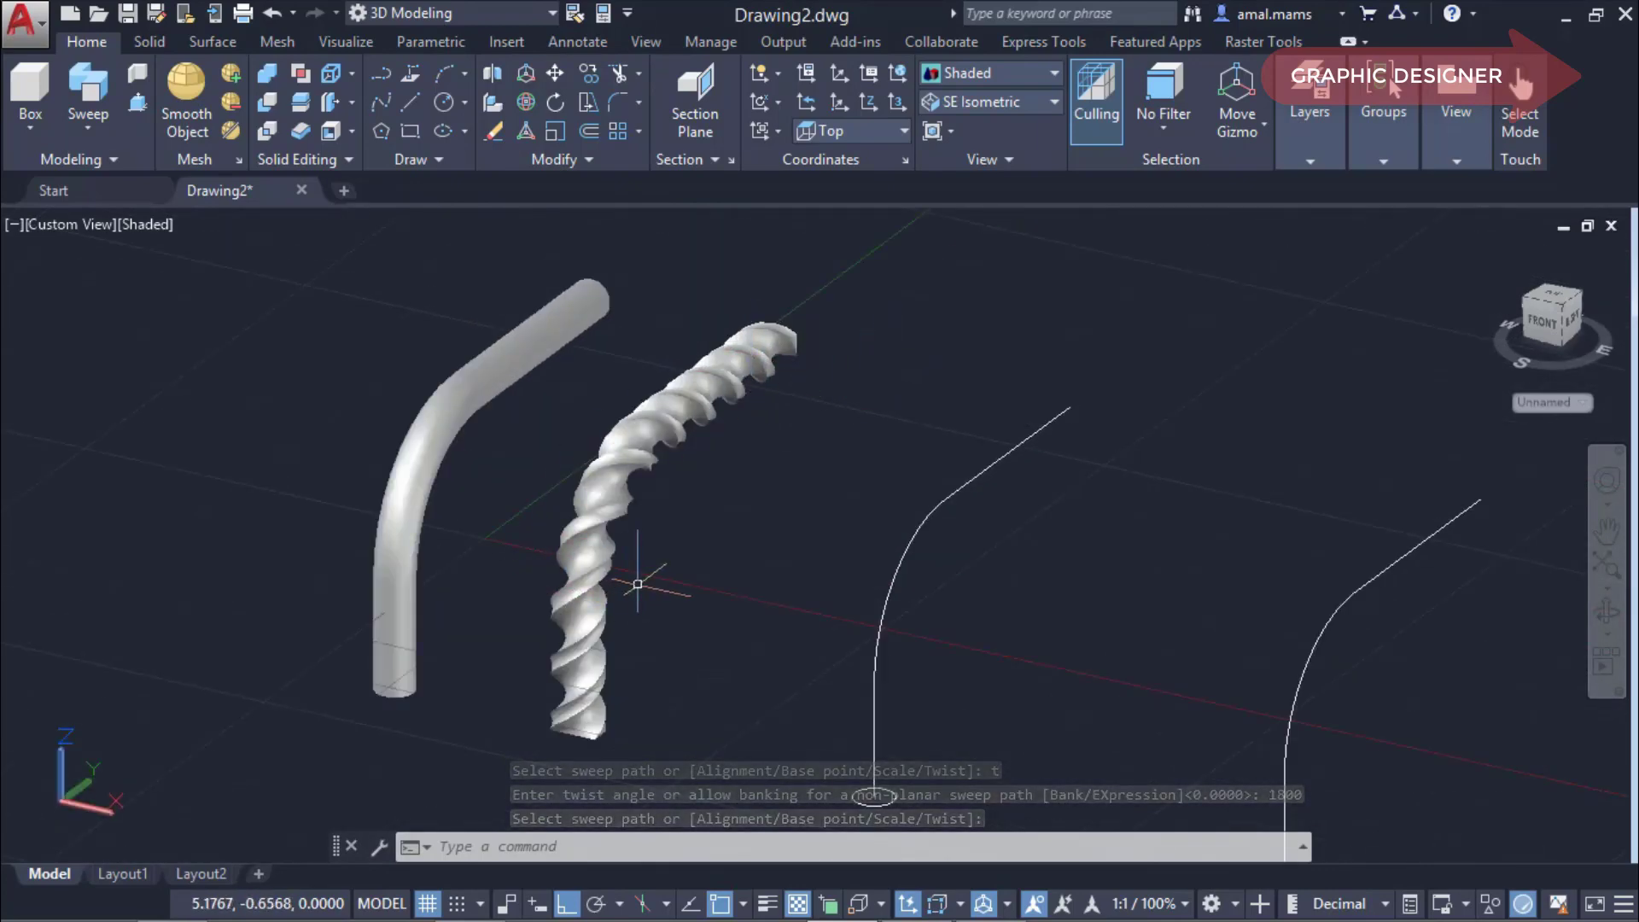
scroll(640, 597, "down", 3)
scroll(730, 431, "up", 2)
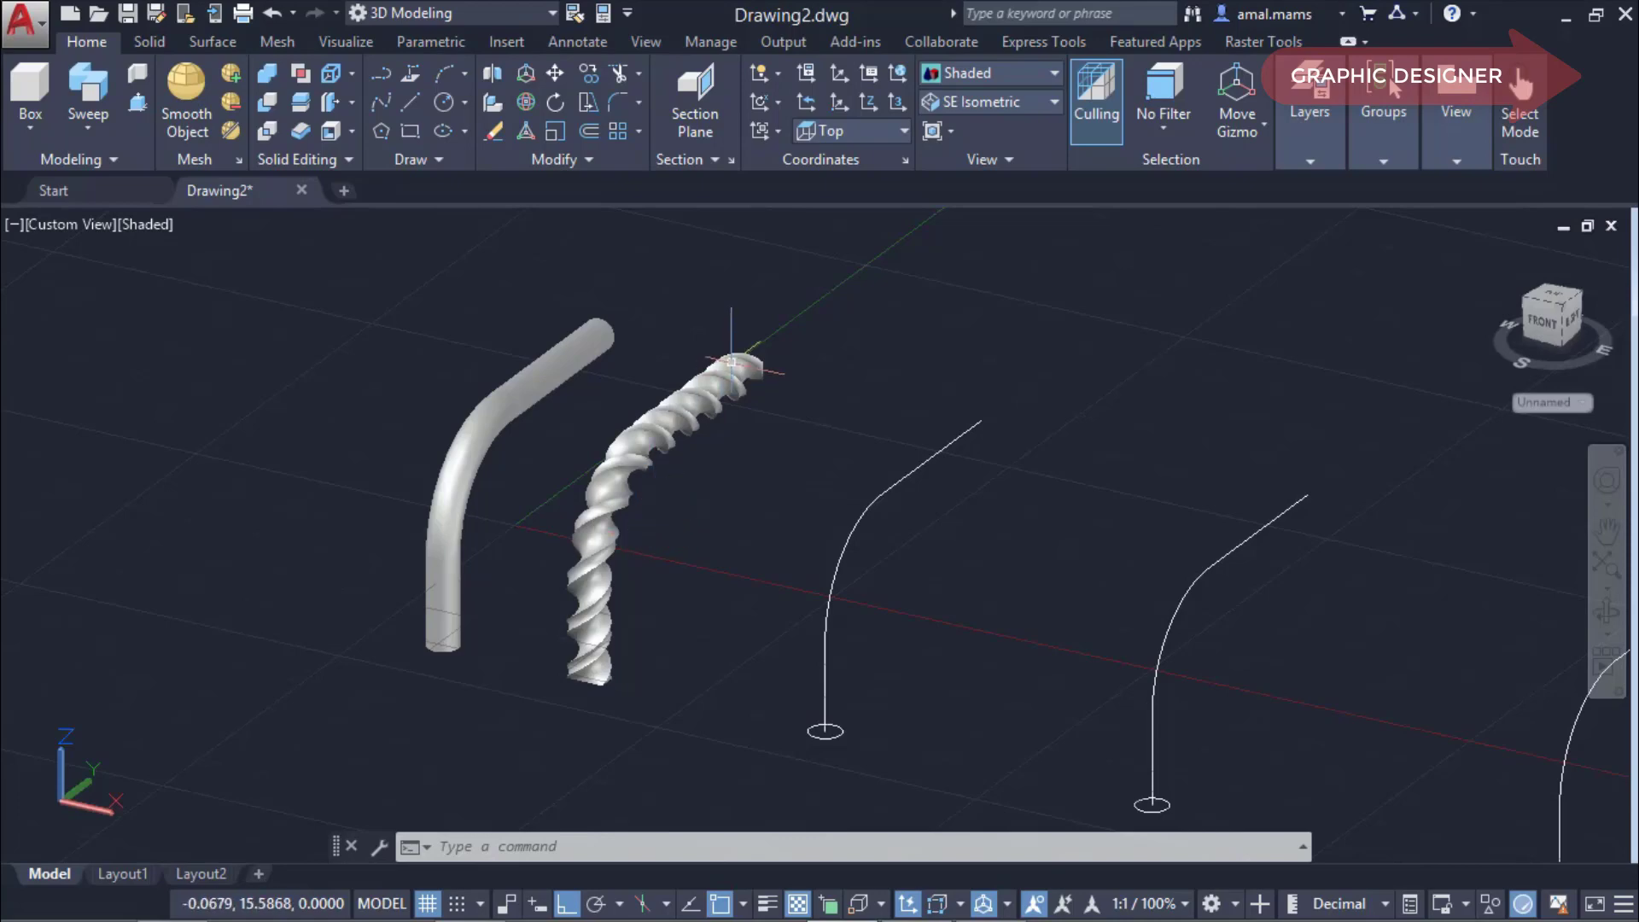
scroll(589, 614, "up", 5)
scroll(589, 615, "down", 6)
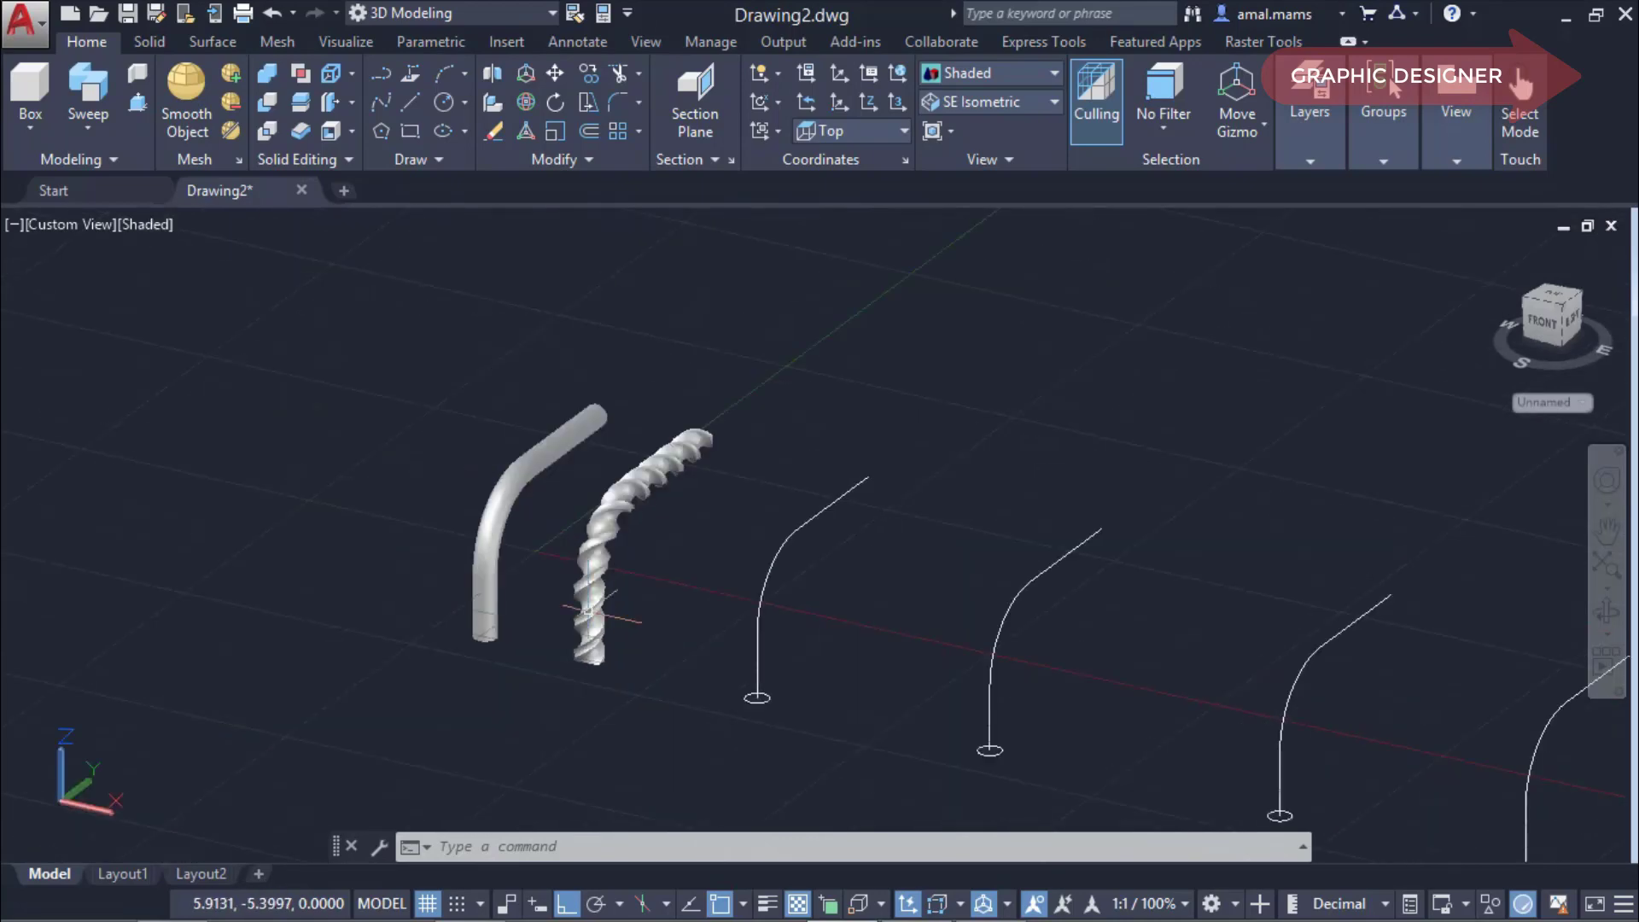
scroll(785, 706, "up", 2)
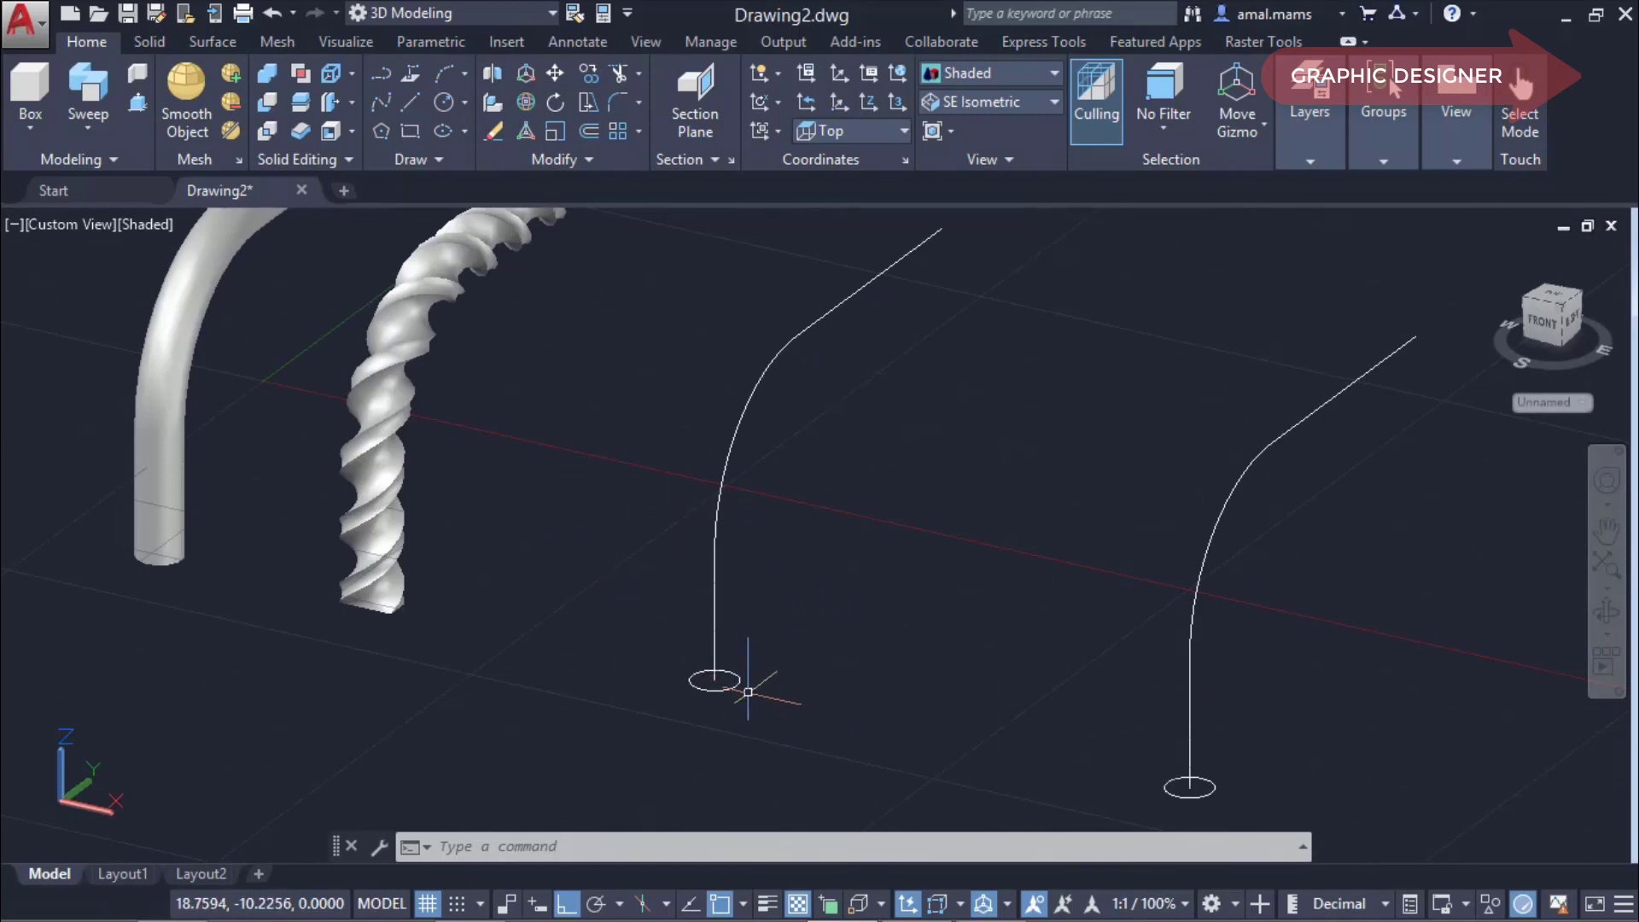
Sweep the circle along the third curved path with a 0.5 scale, tapering the tube to half size.
type("sw")
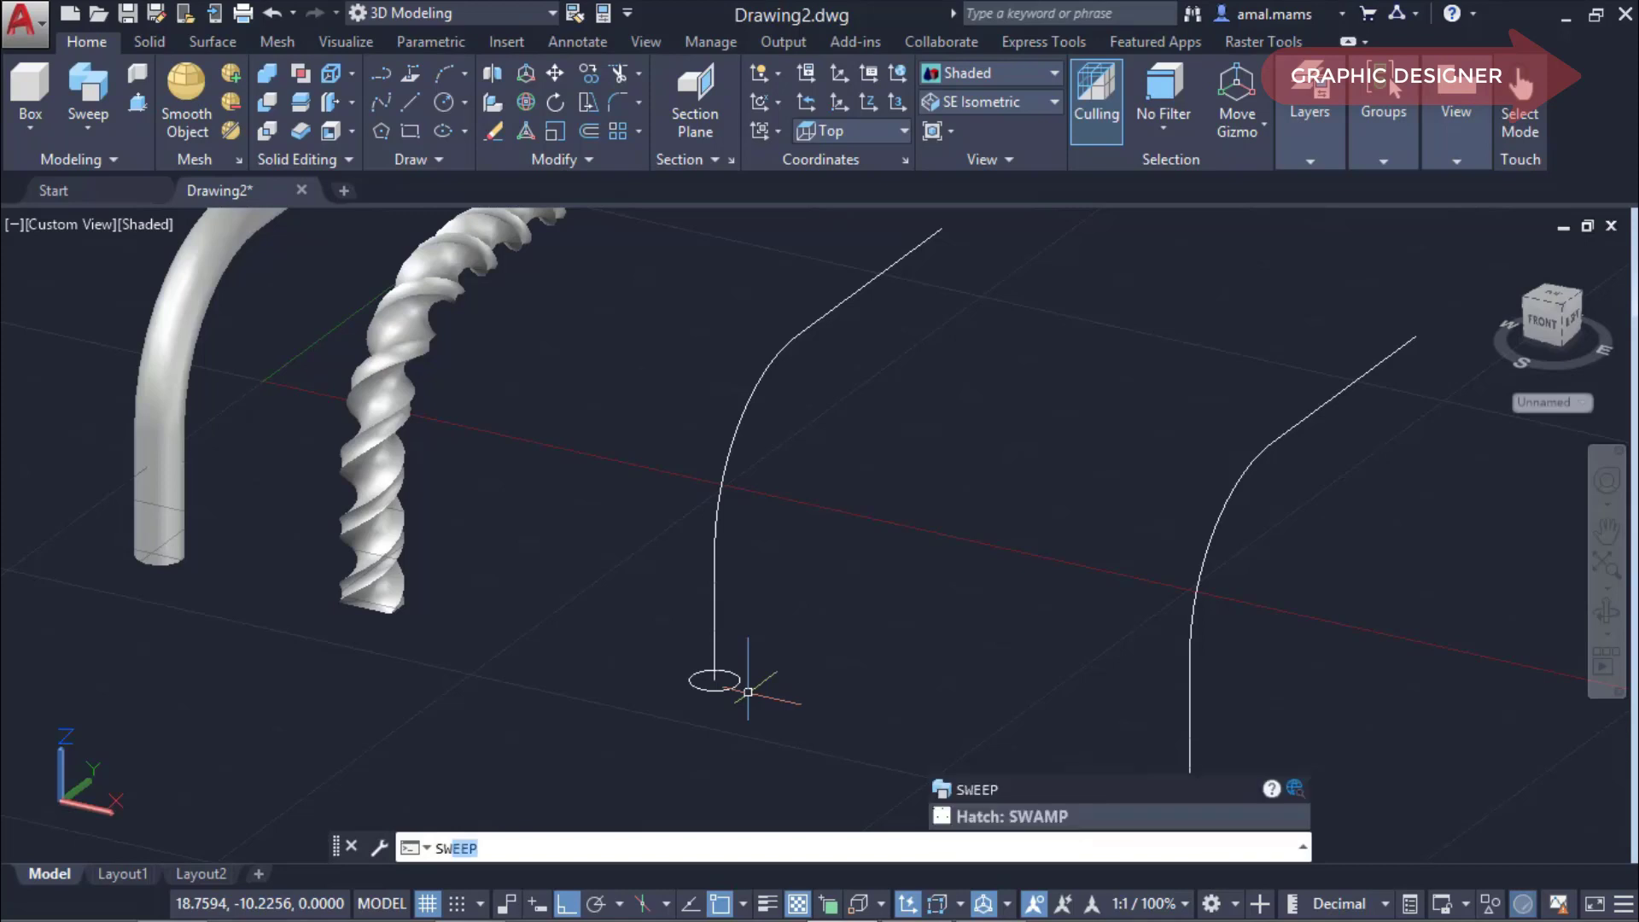
type("e")
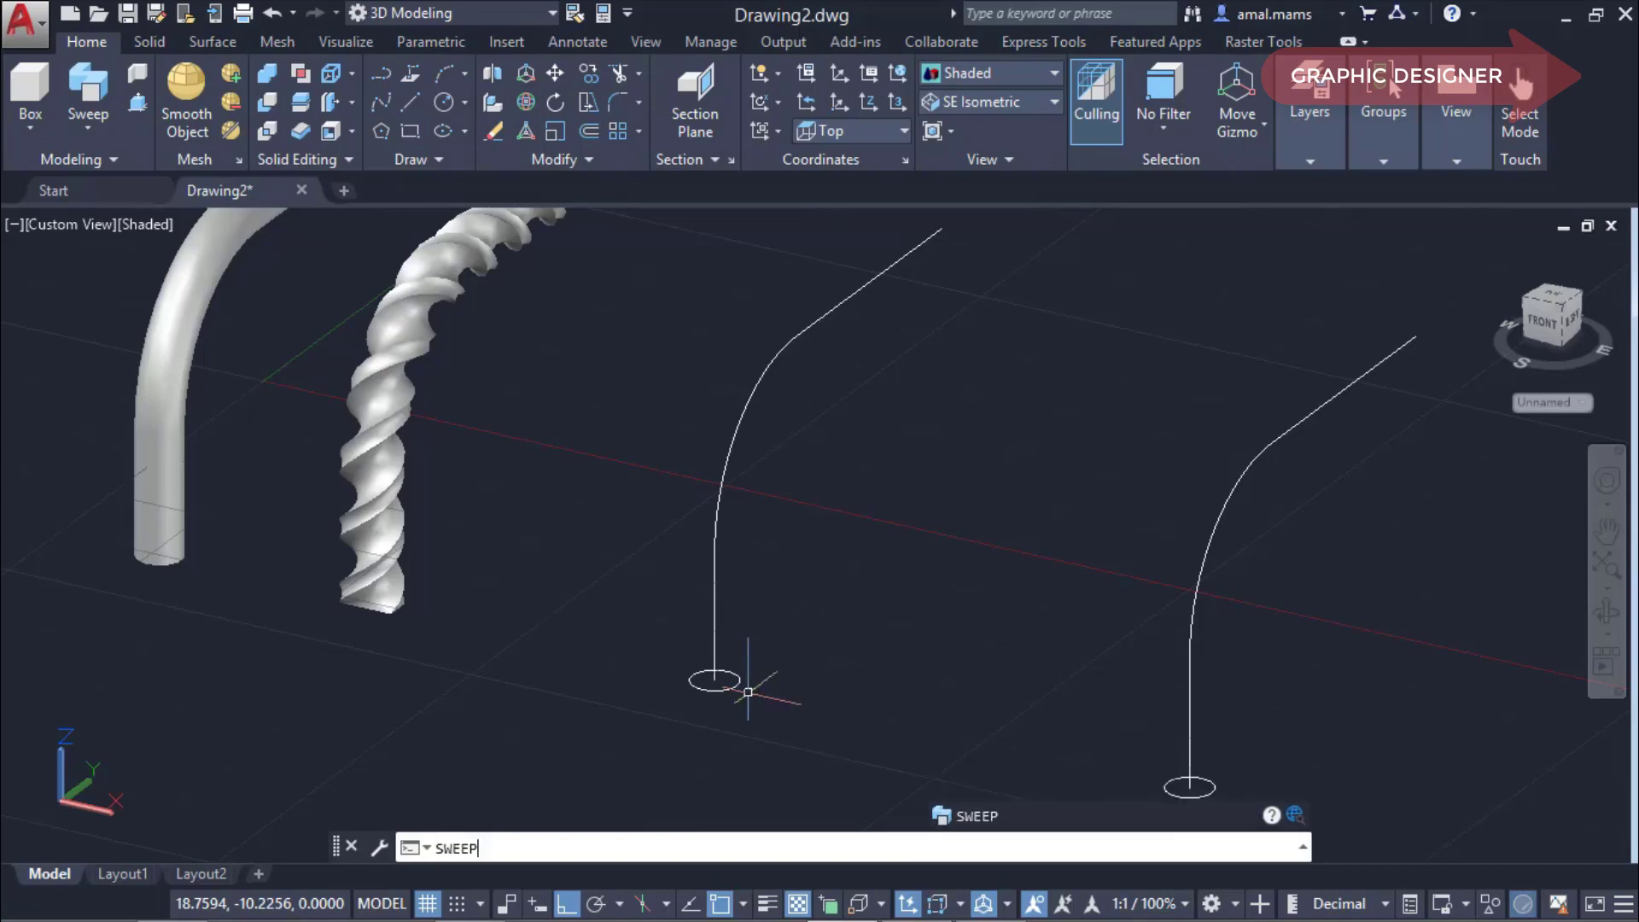
key("Return")
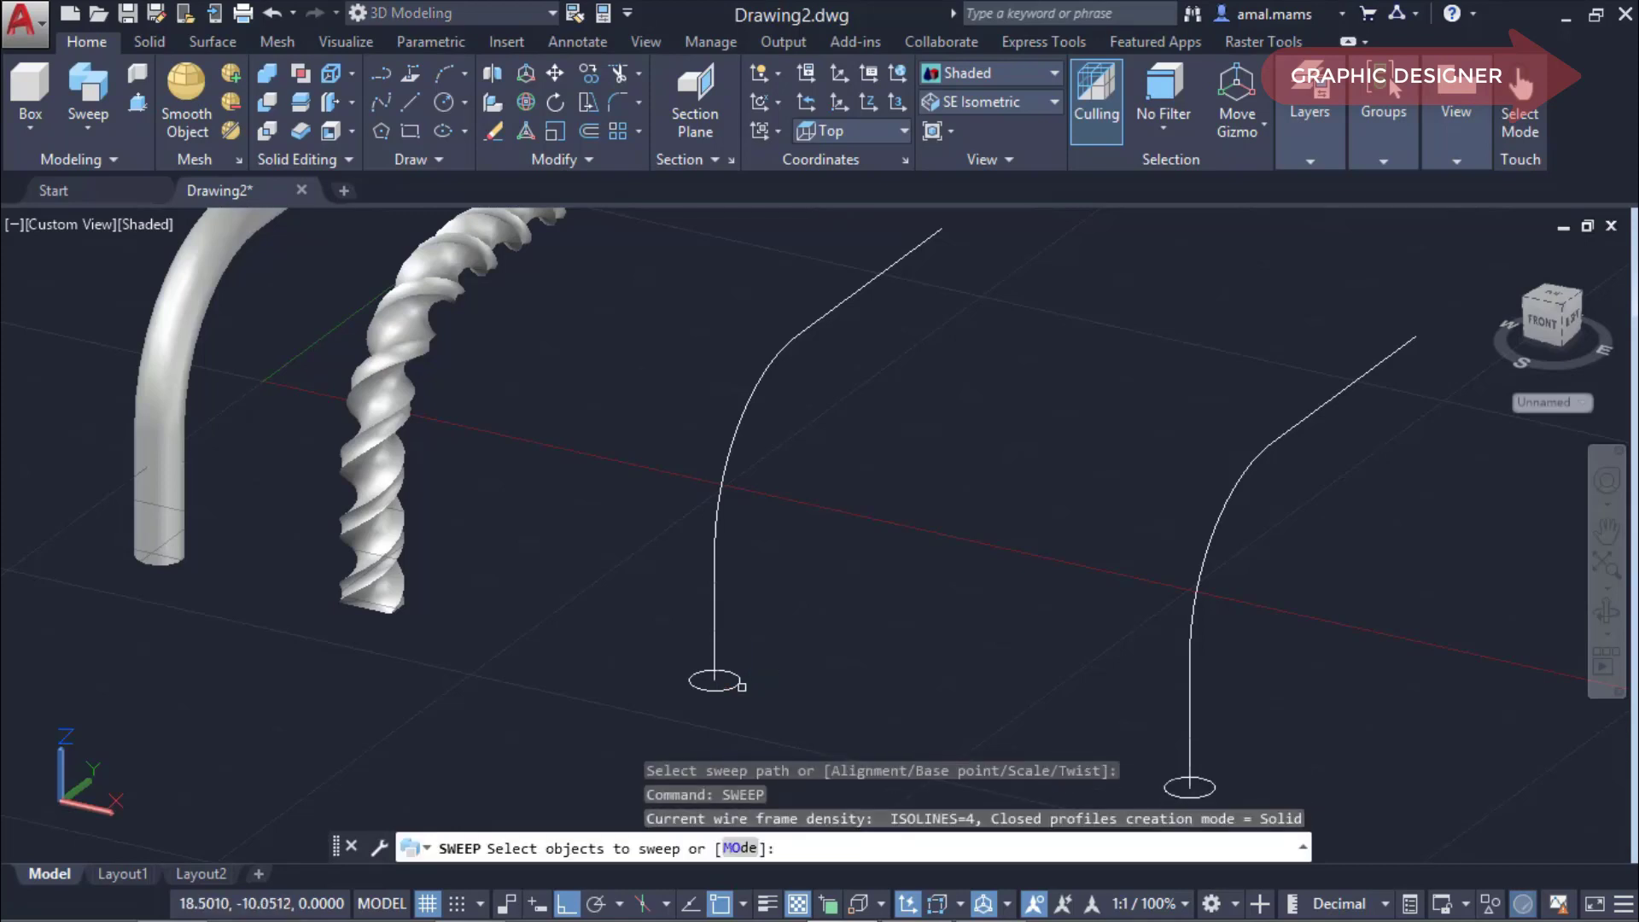
left_click(732, 686)
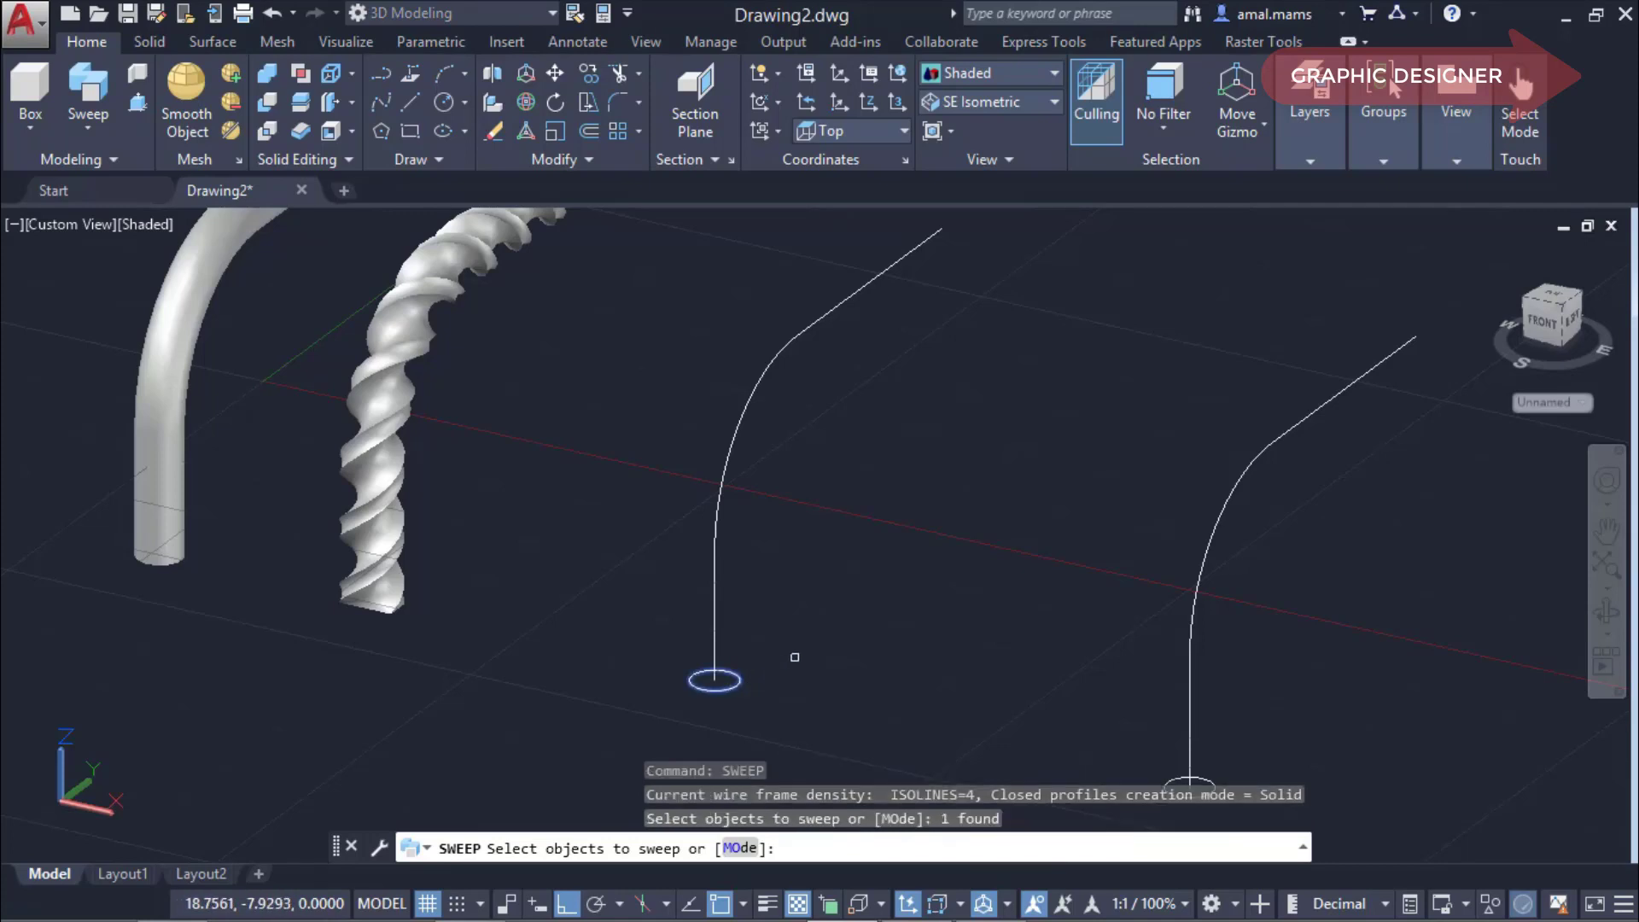
right_click(795, 657)
left_click(832, 676)
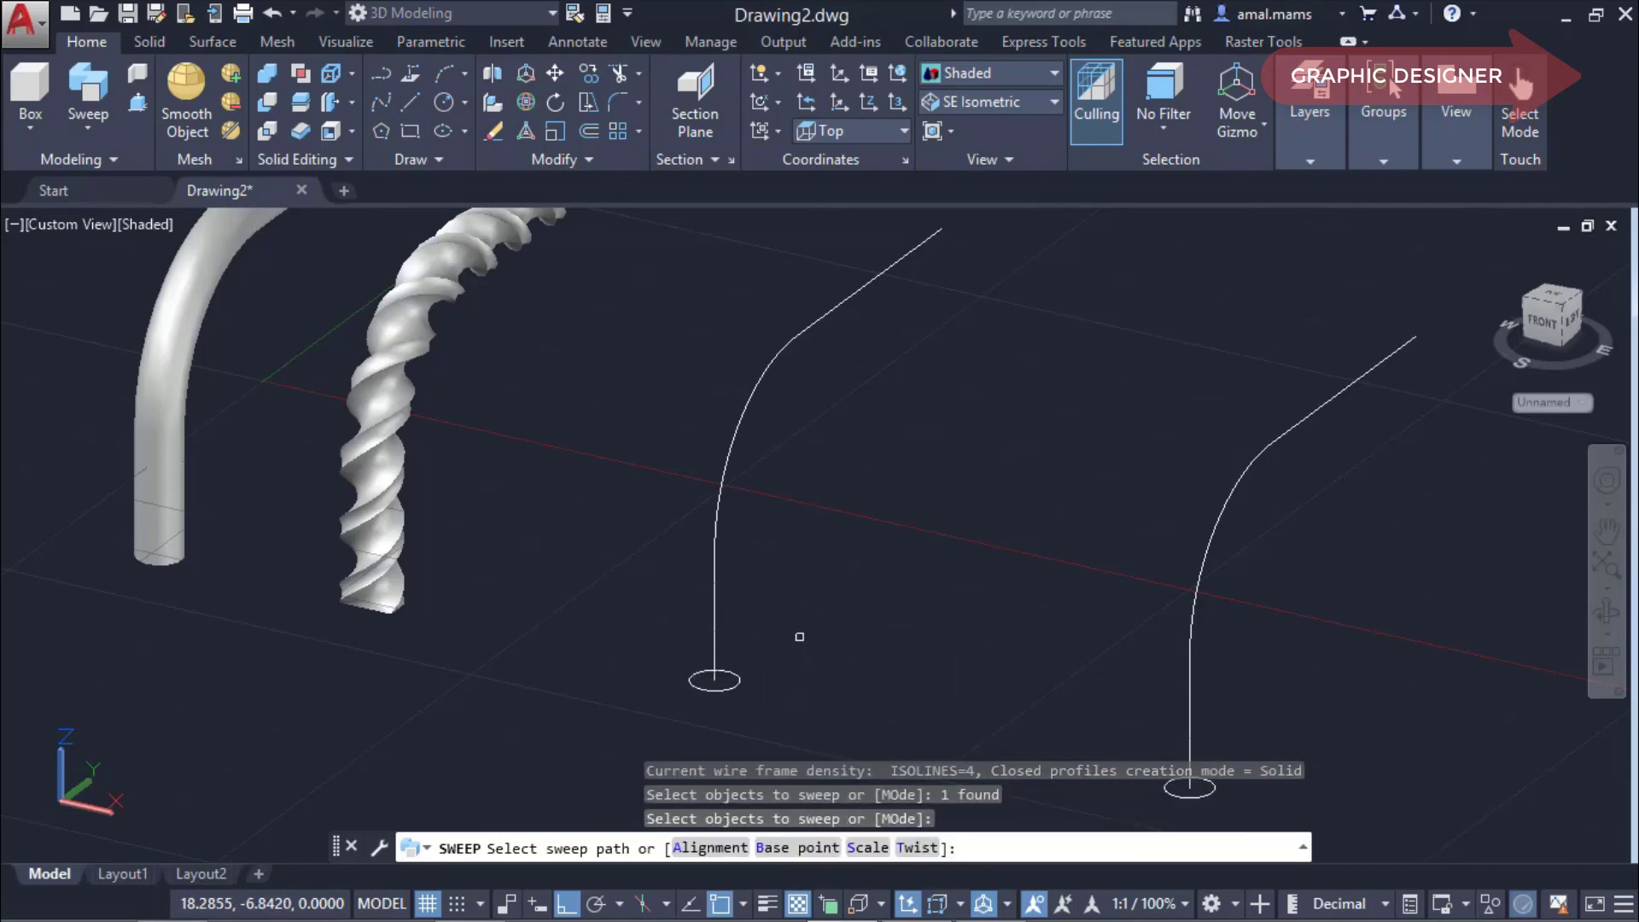
type("s")
key("Return")
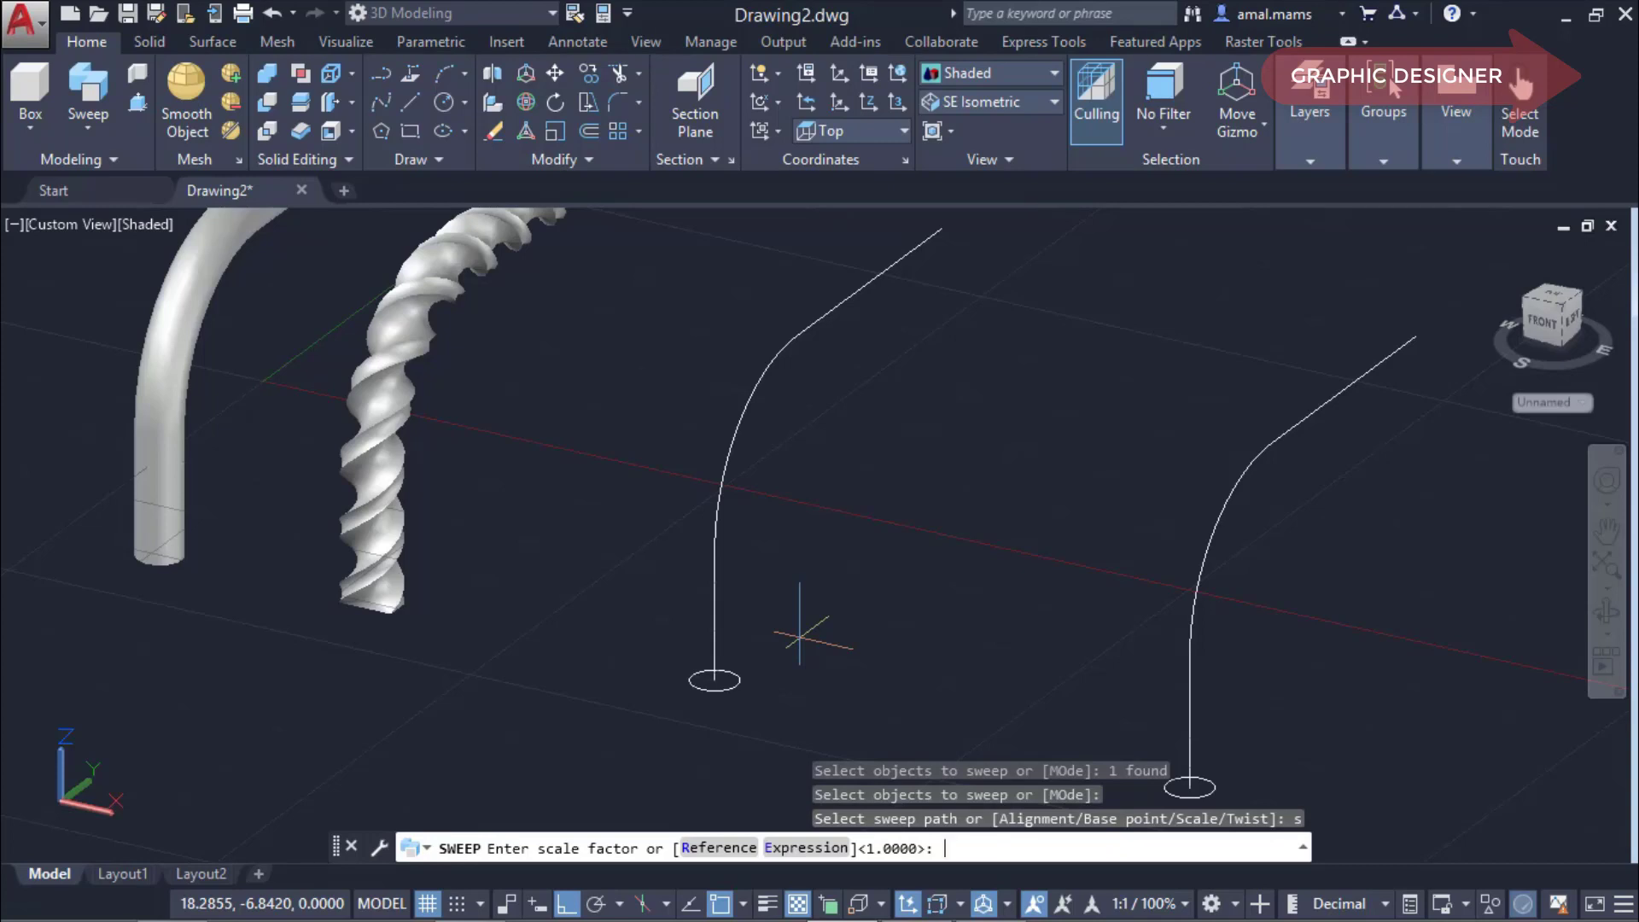
key("Return")
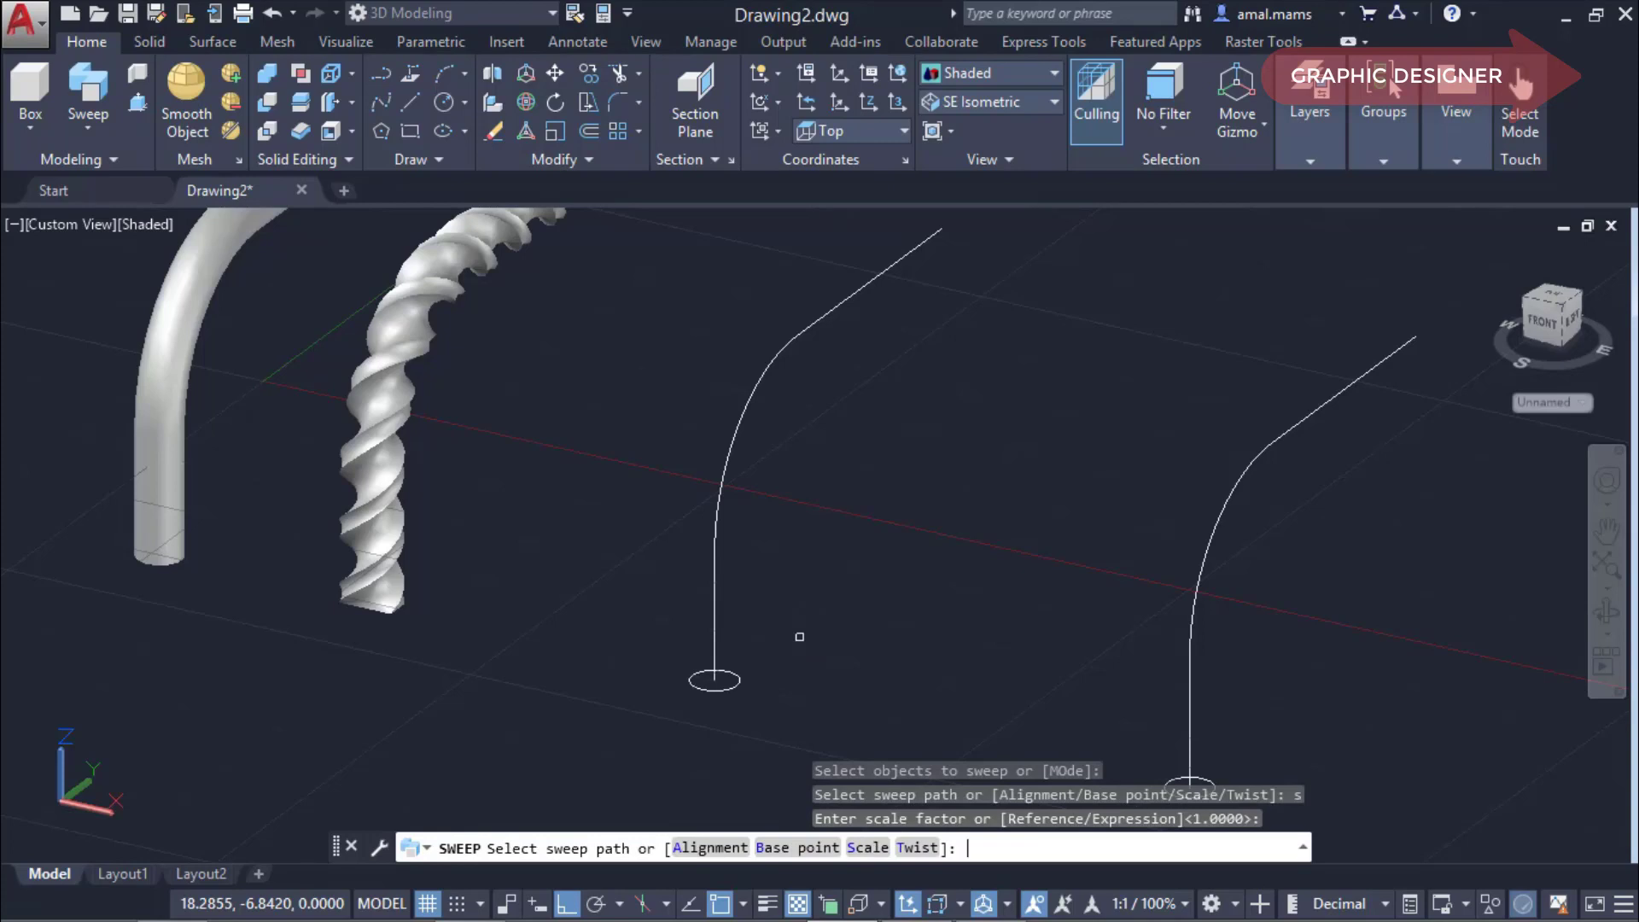
type("s")
key("Return")
type(".5")
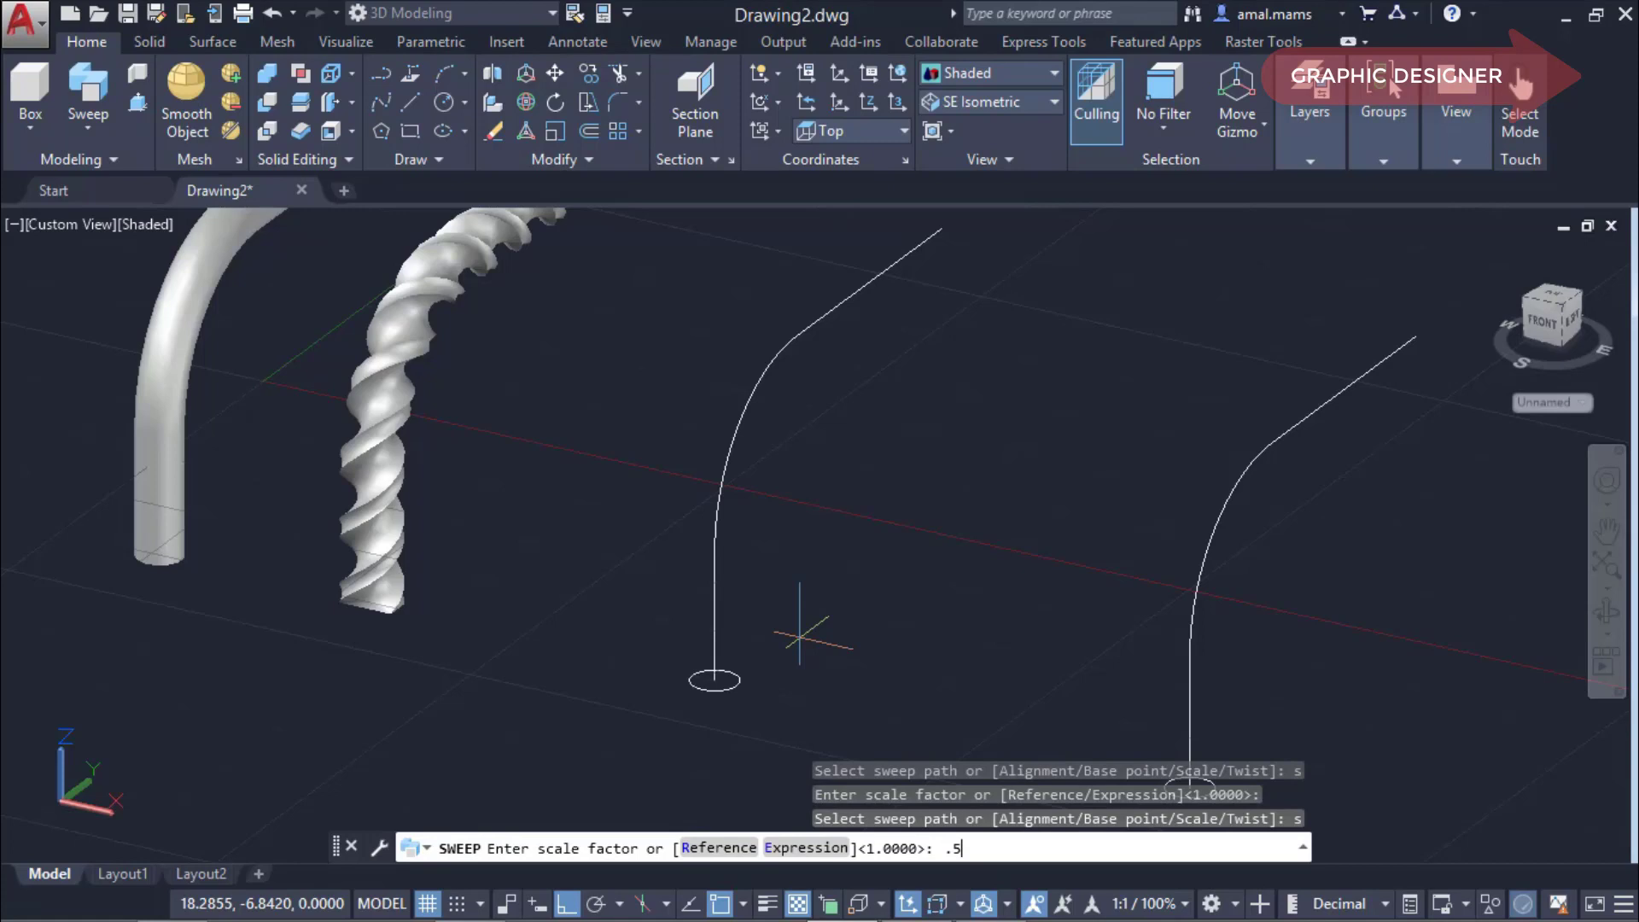
key("Return")
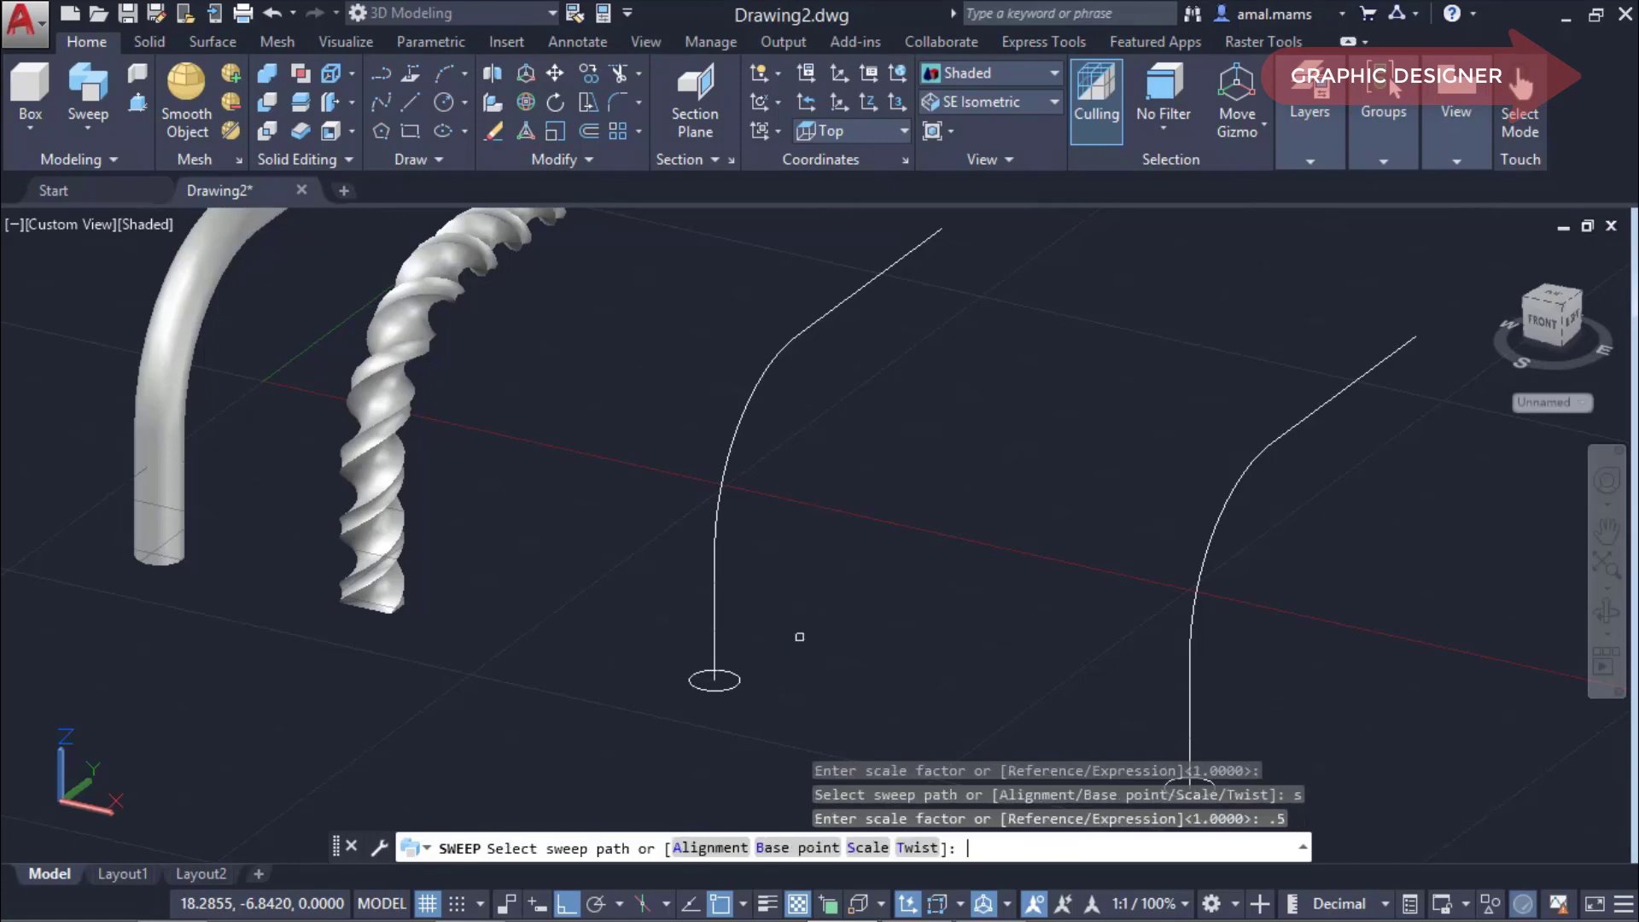
left_click(719, 489)
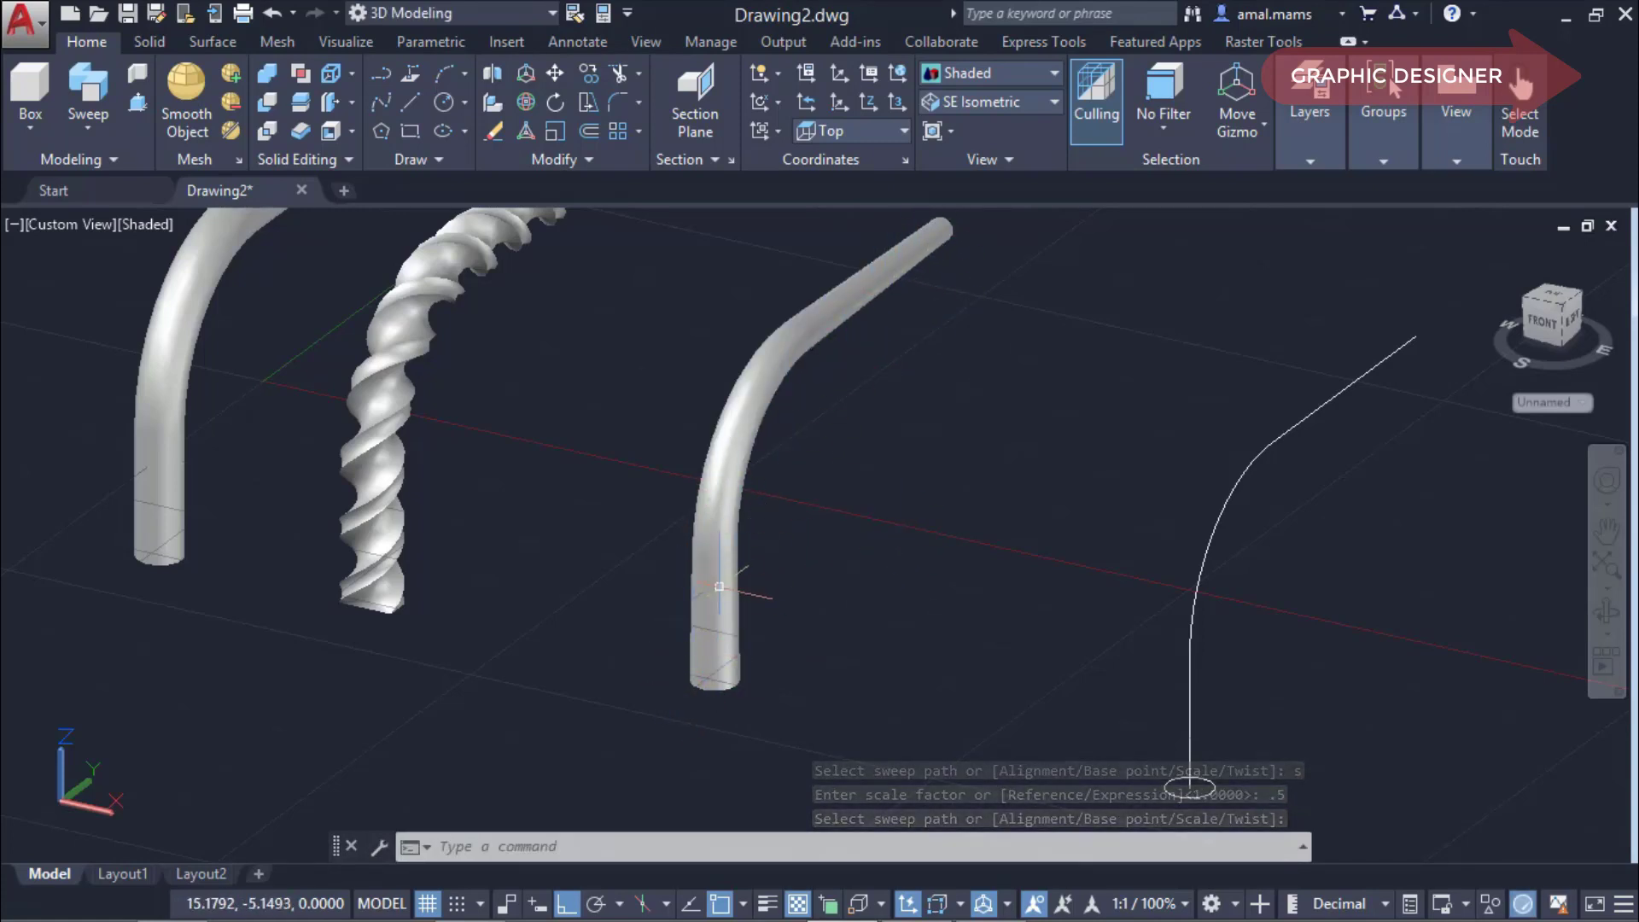
scroll(842, 397, "down", 4)
Draw a line from the centre of the next path's base circle, across the circle.
middle_click_drag(965, 402, 844, 466)
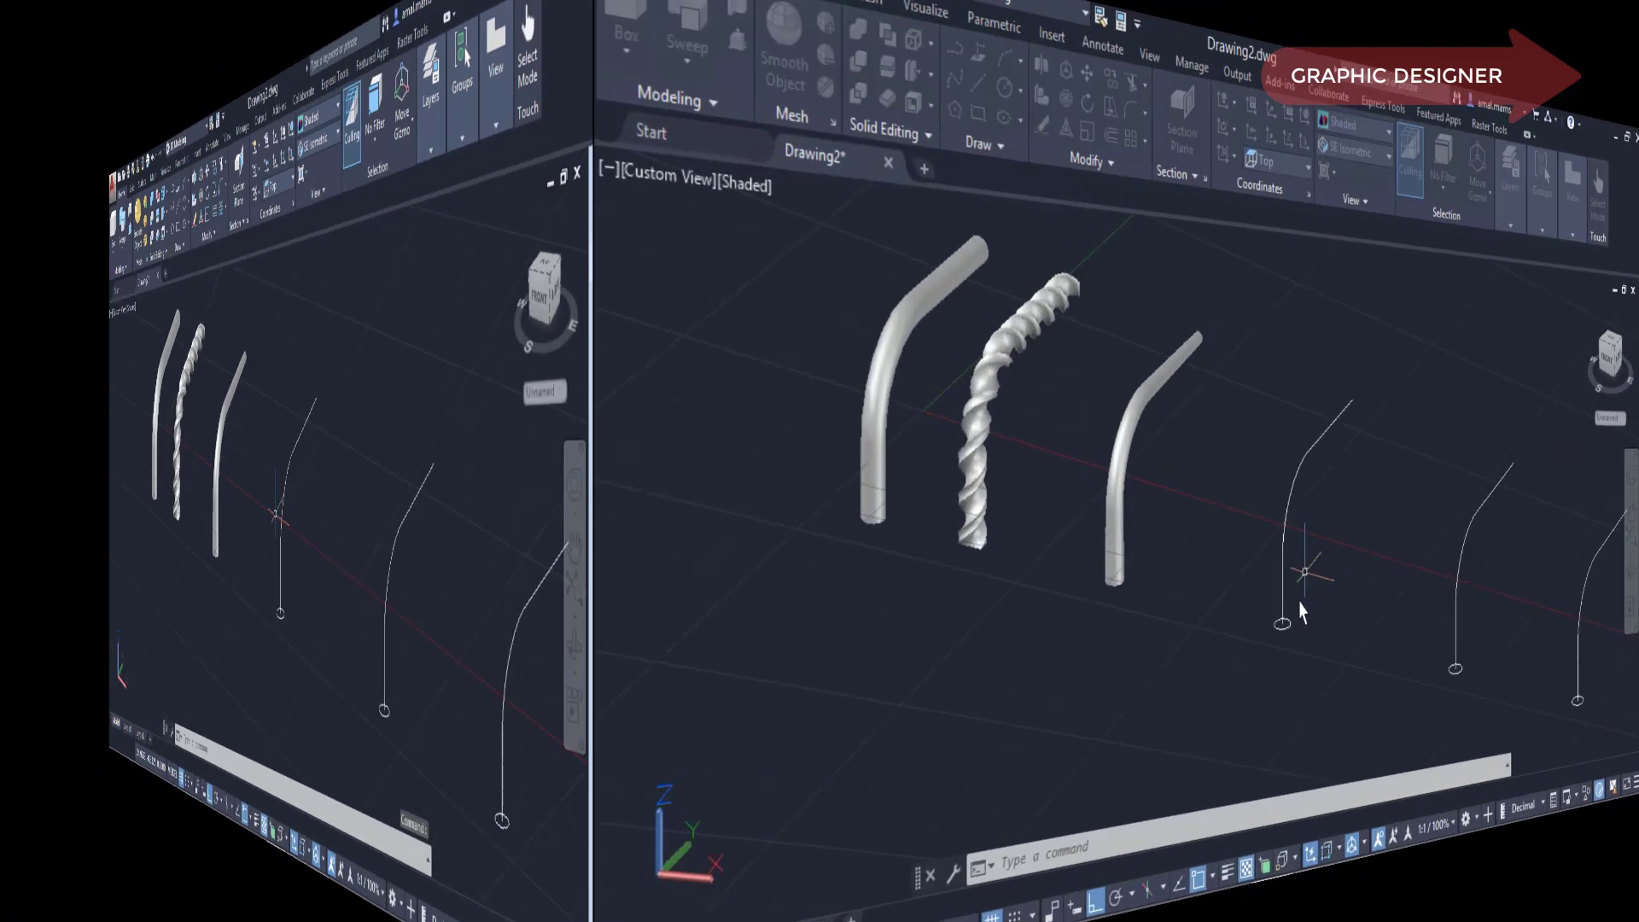
scroll(882, 634, "up", 2)
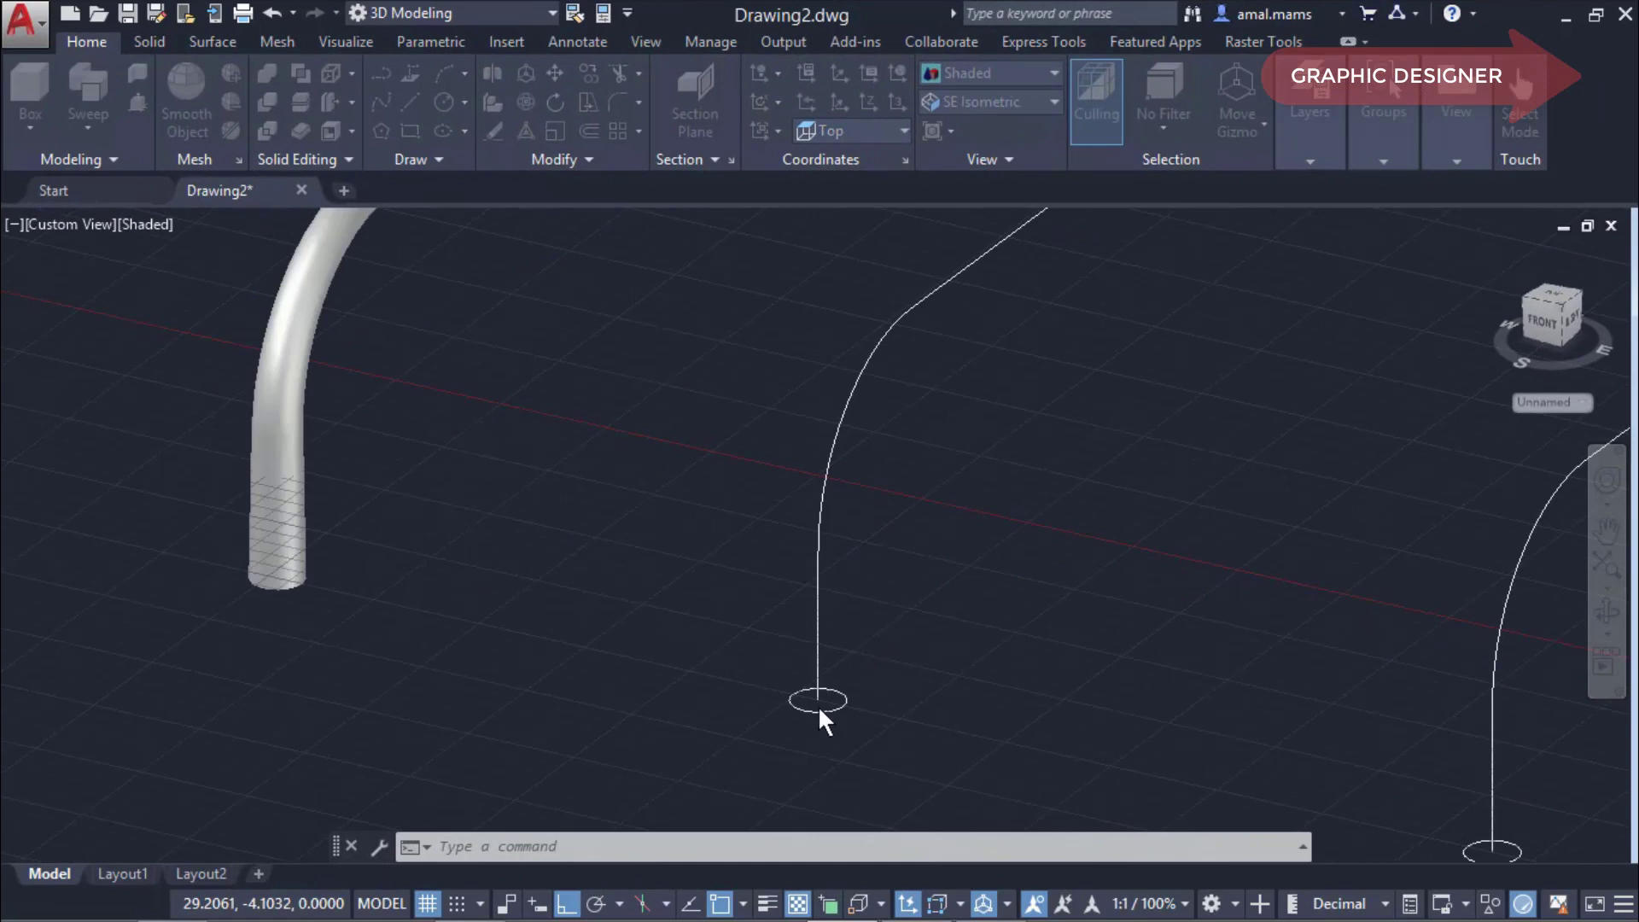
scroll(818, 705, "up", 4)
scroll(804, 732, "down", 2)
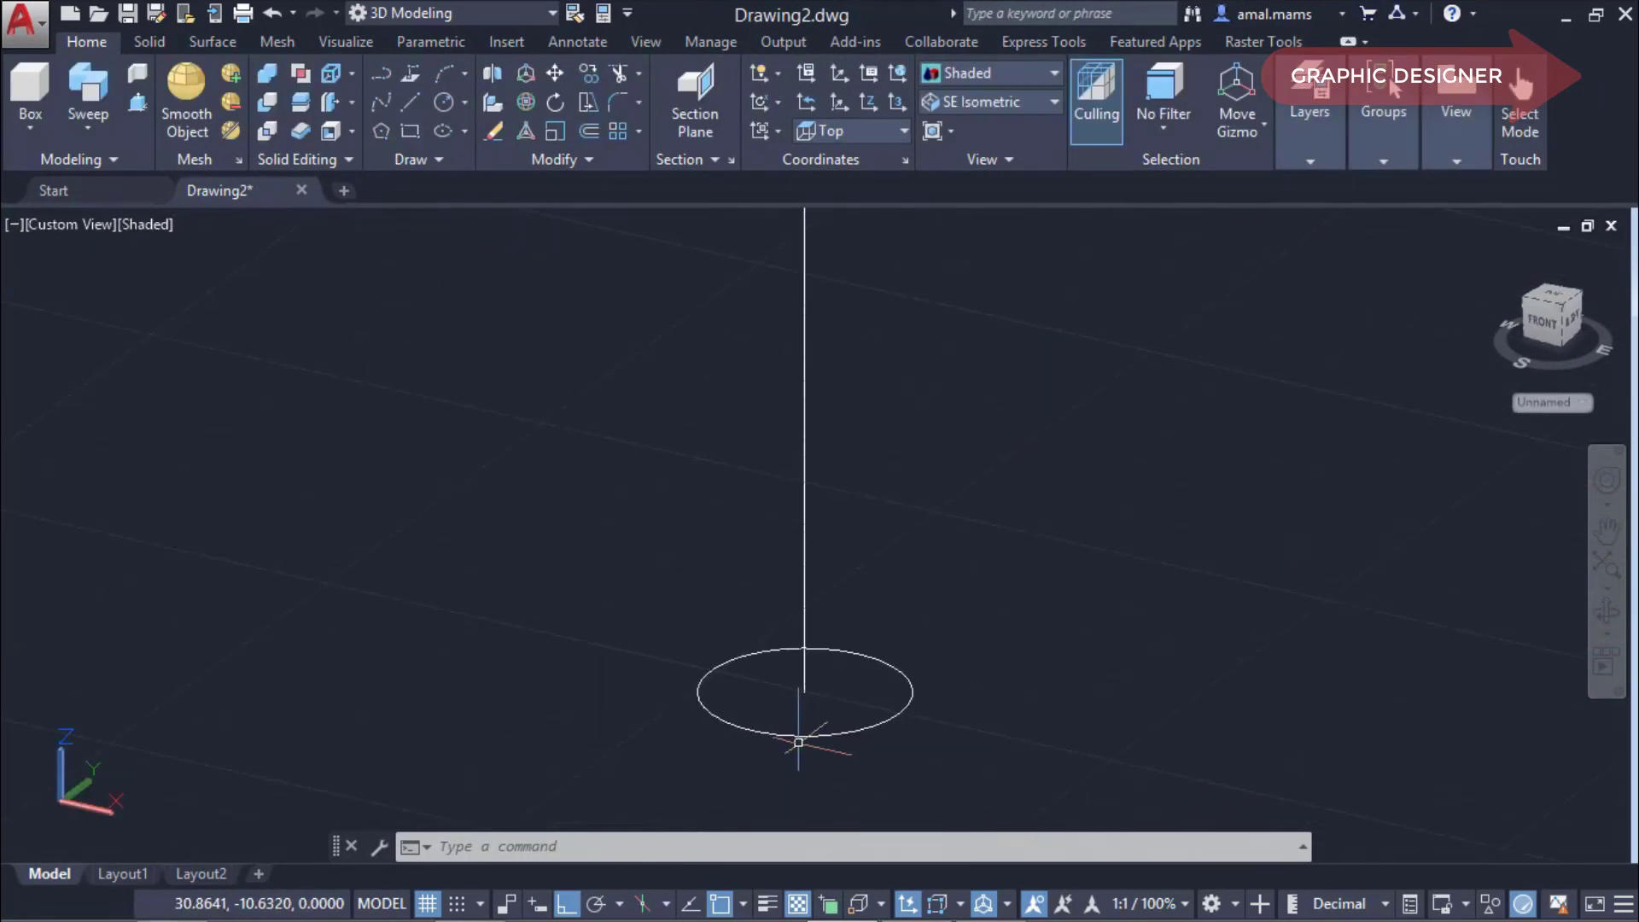
type("l")
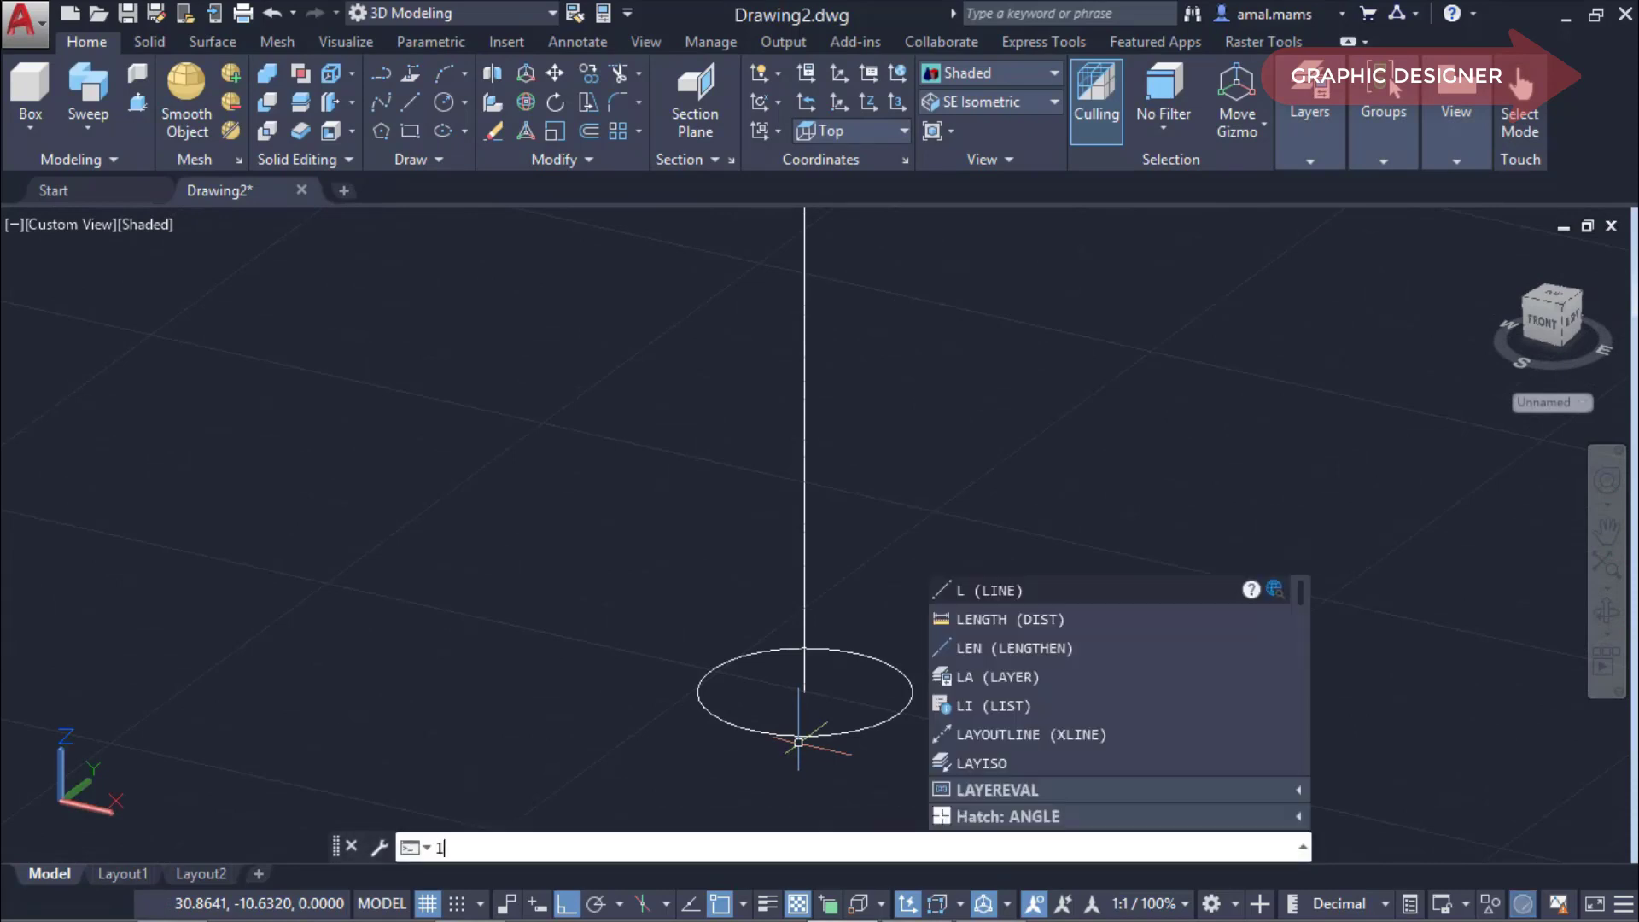
key("Return")
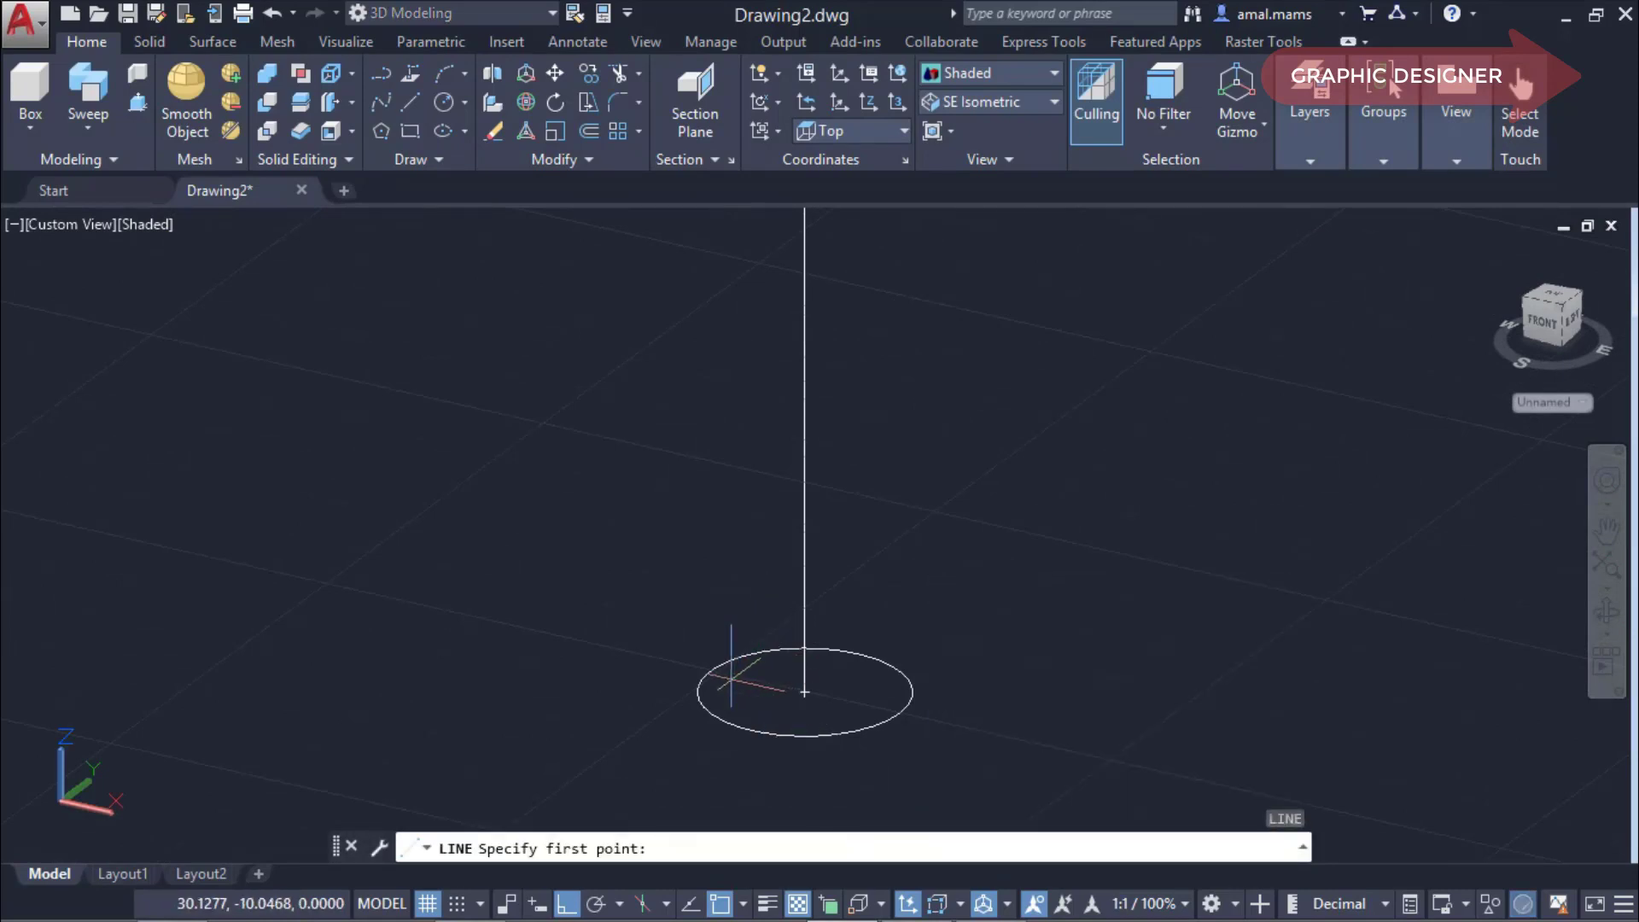
left_click(804, 692)
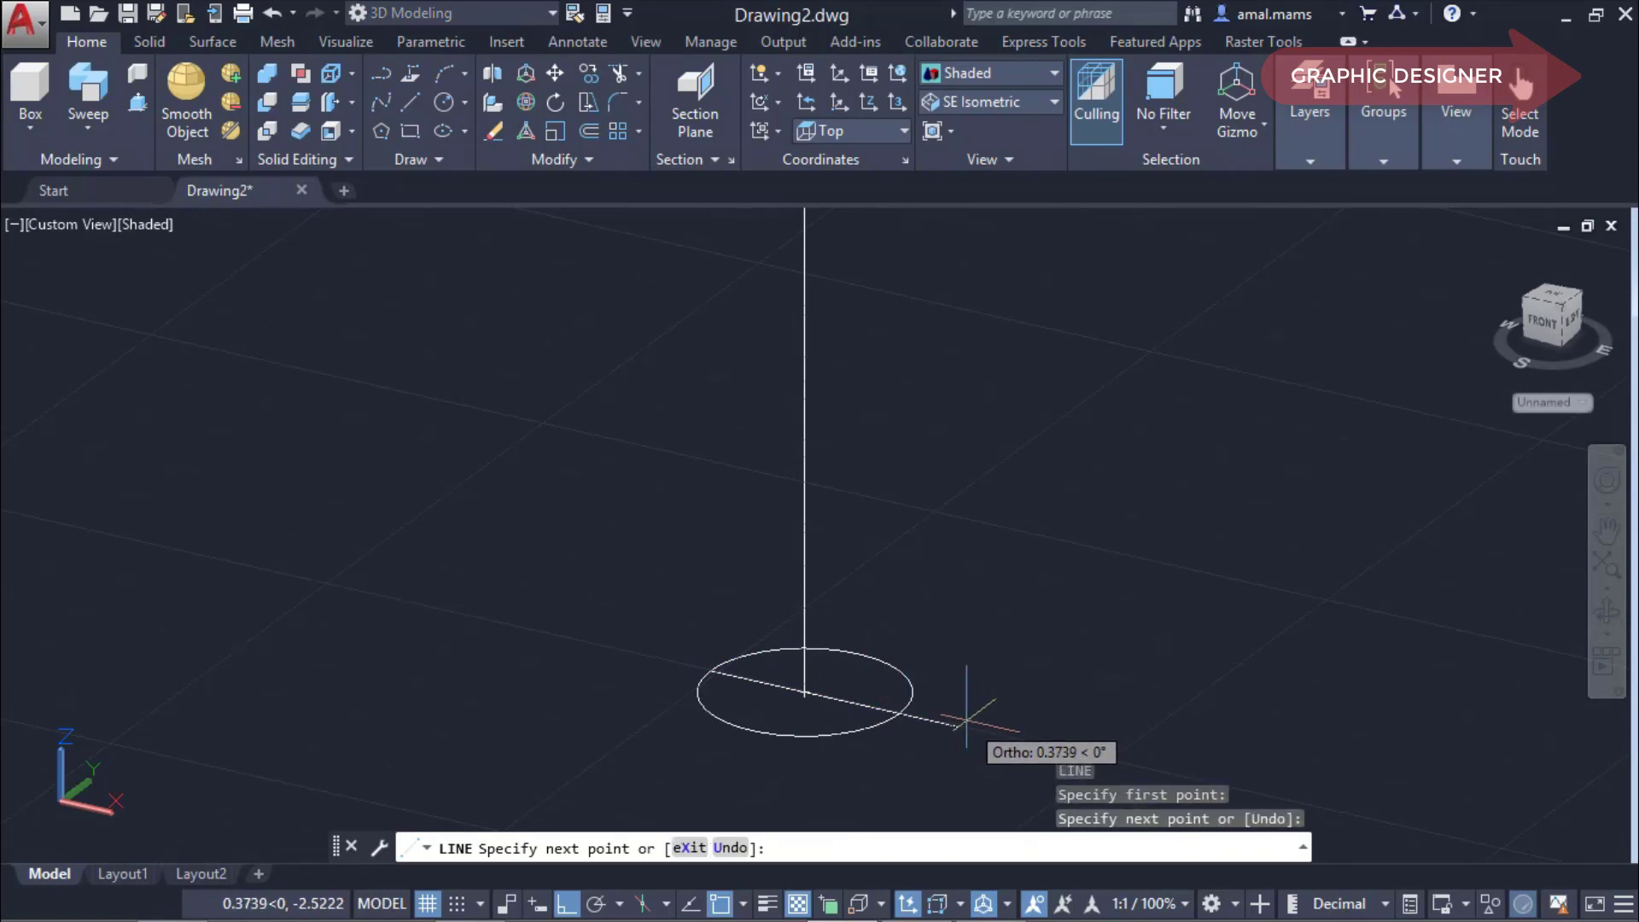
key("Escape")
Trim away the circle's lower half and erase the cutting line, leaving a half-circle arc.
type("ts o")
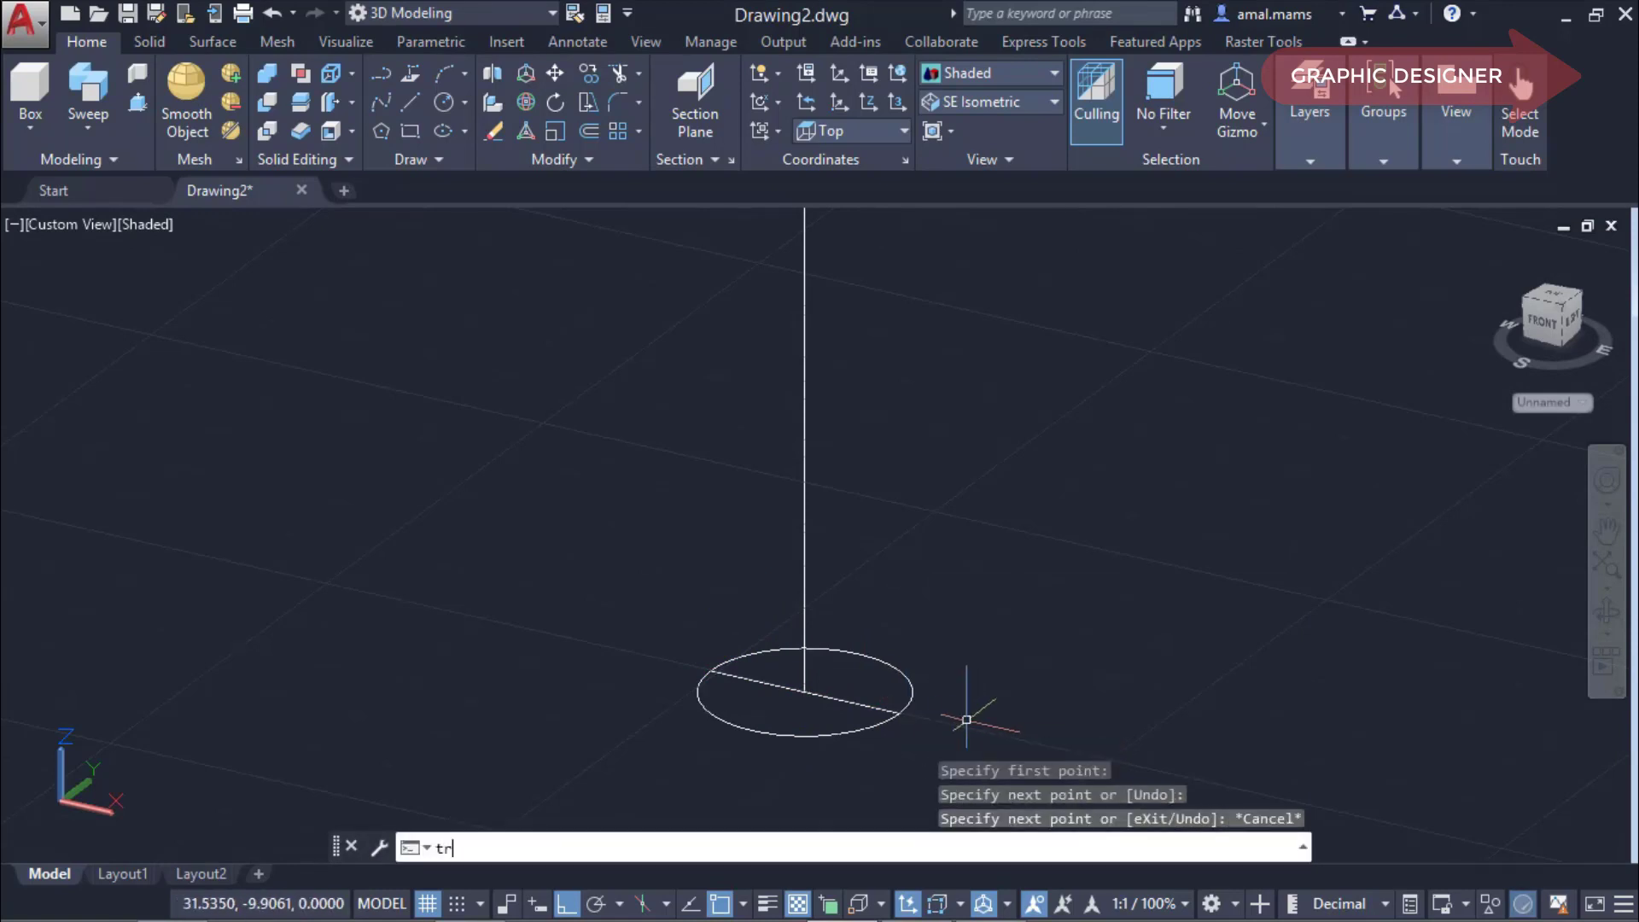
type("r")
key("Return")
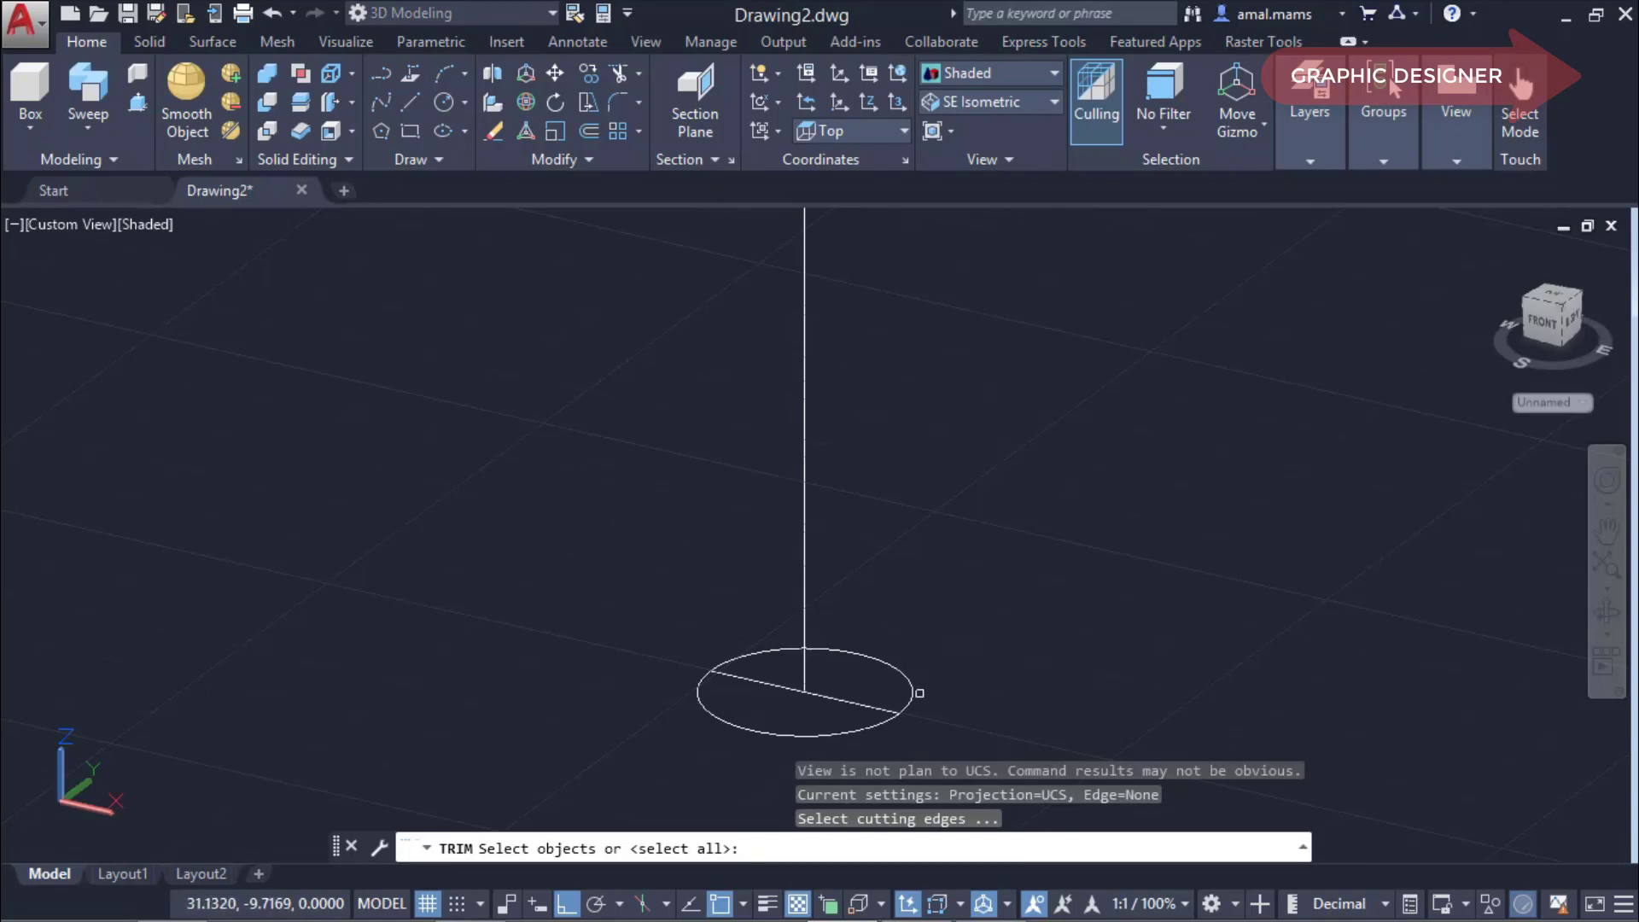
left_click(912, 696)
left_click(878, 708)
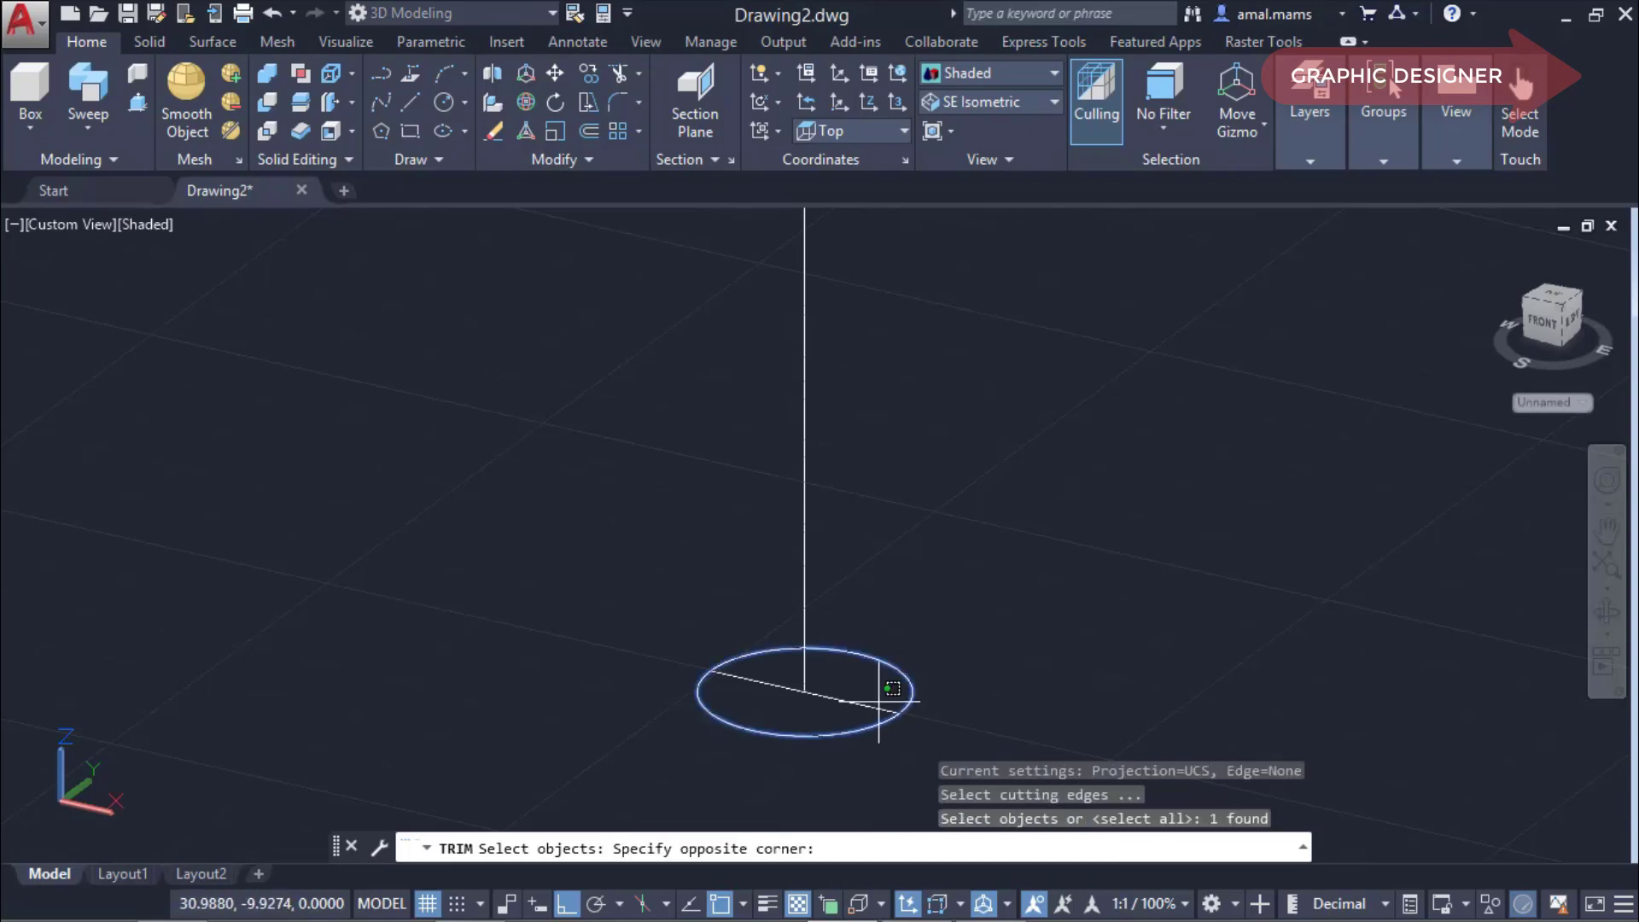
key("Return")
left_click(864, 730)
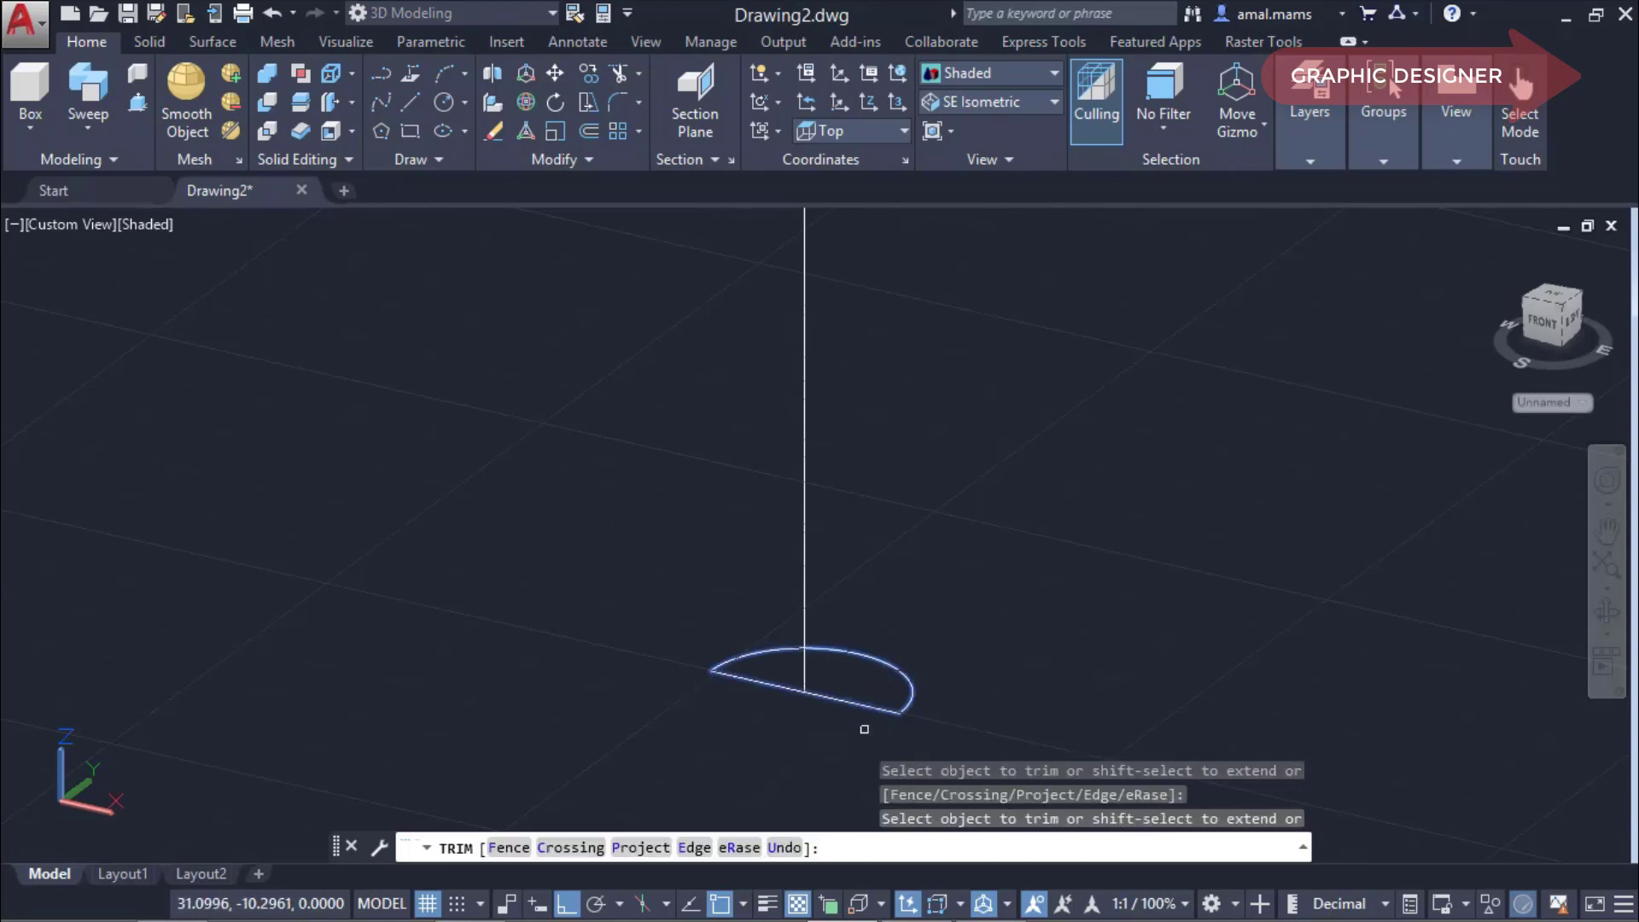
right_click(882, 732)
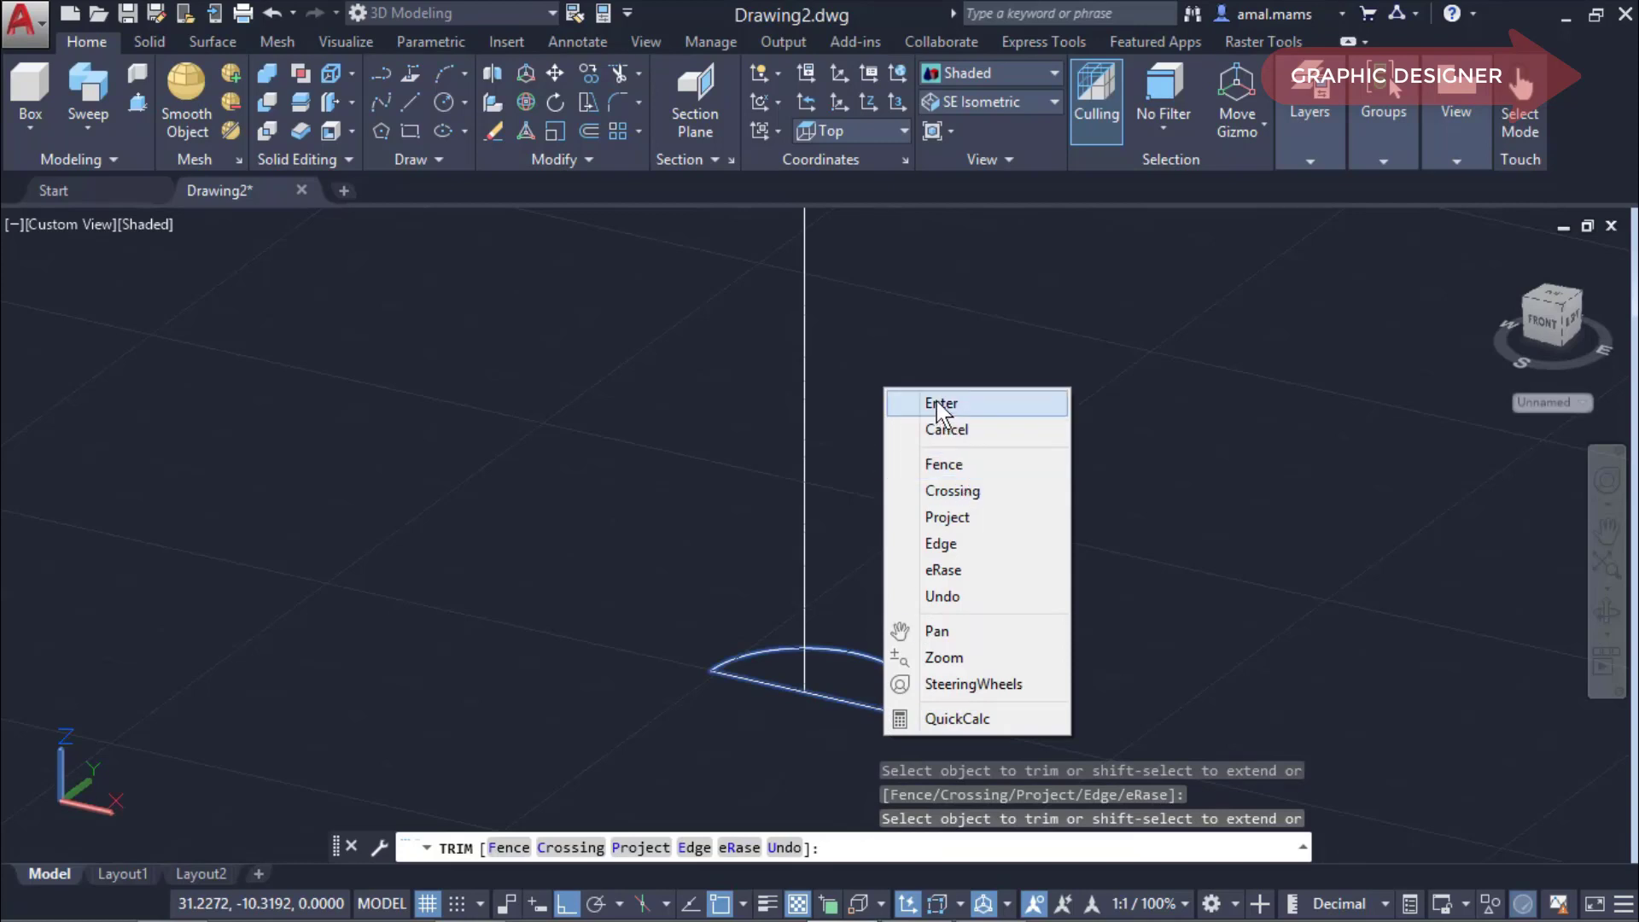
left_click(941, 403)
left_click(845, 705)
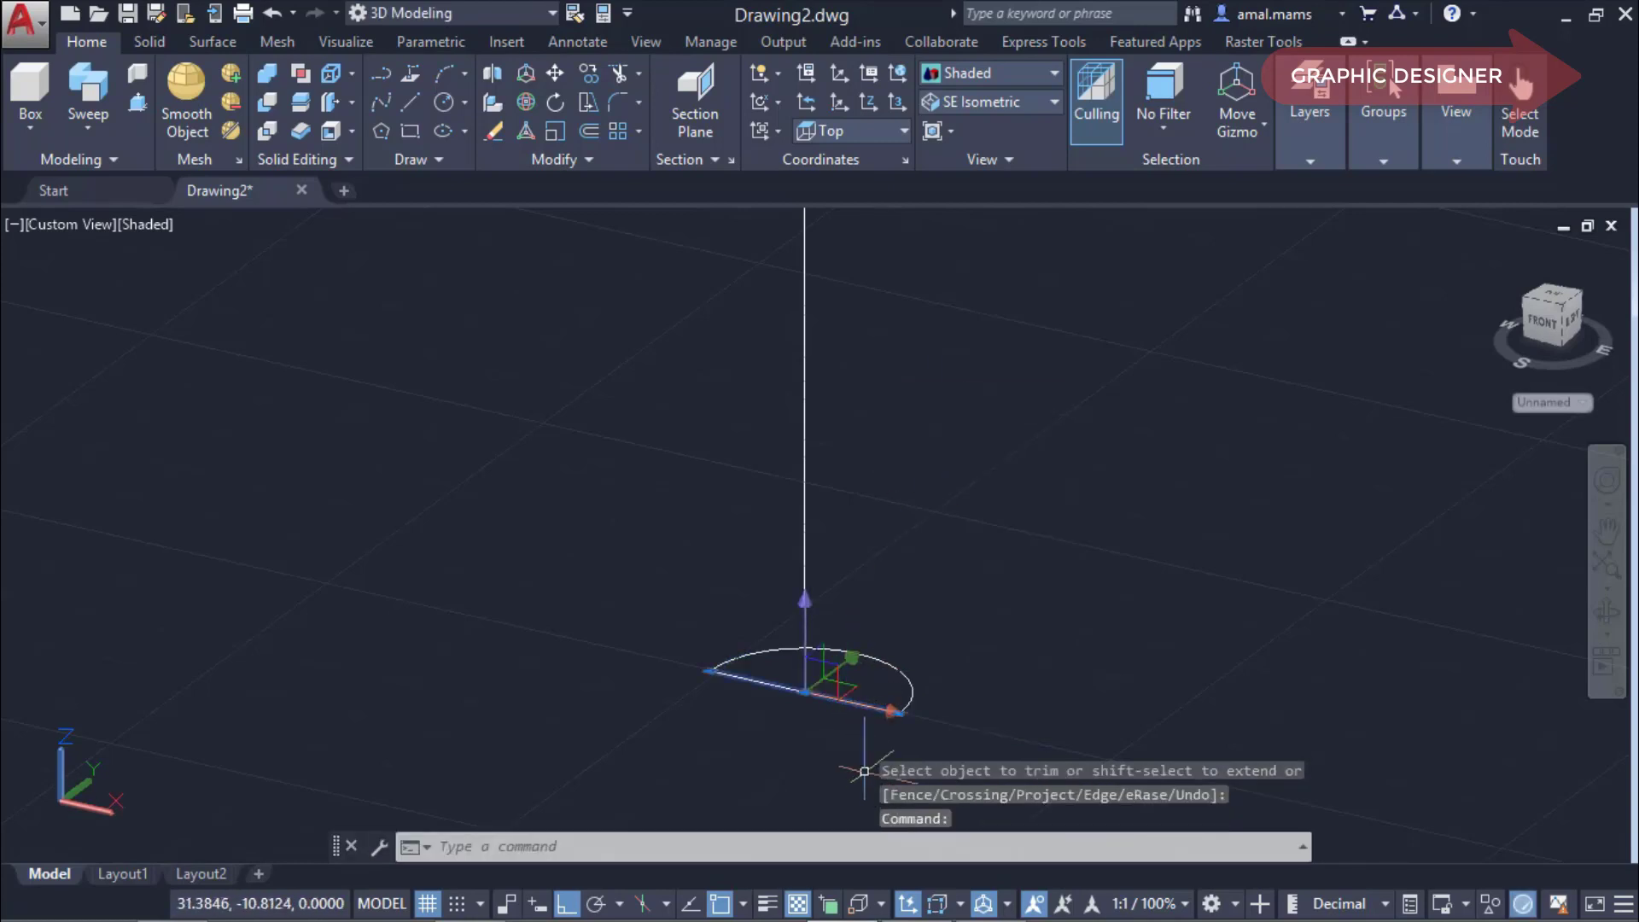
type("e")
key("Return")
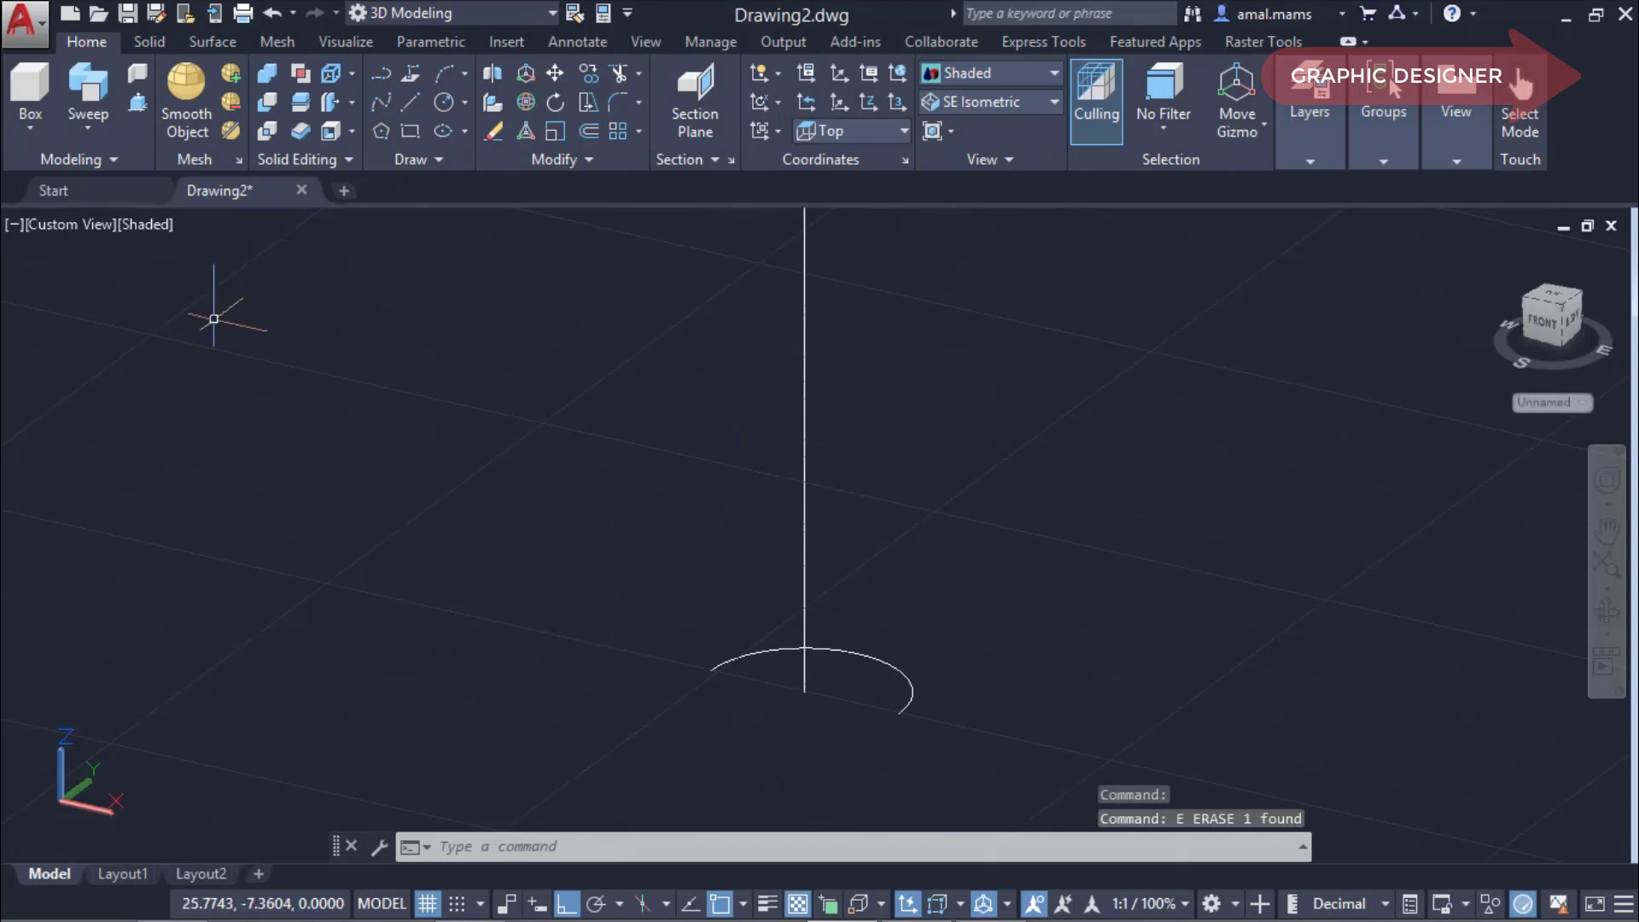
Sweep the half-circle arc along the fourth curved path with a 180° twist.
left_click(99, 92)
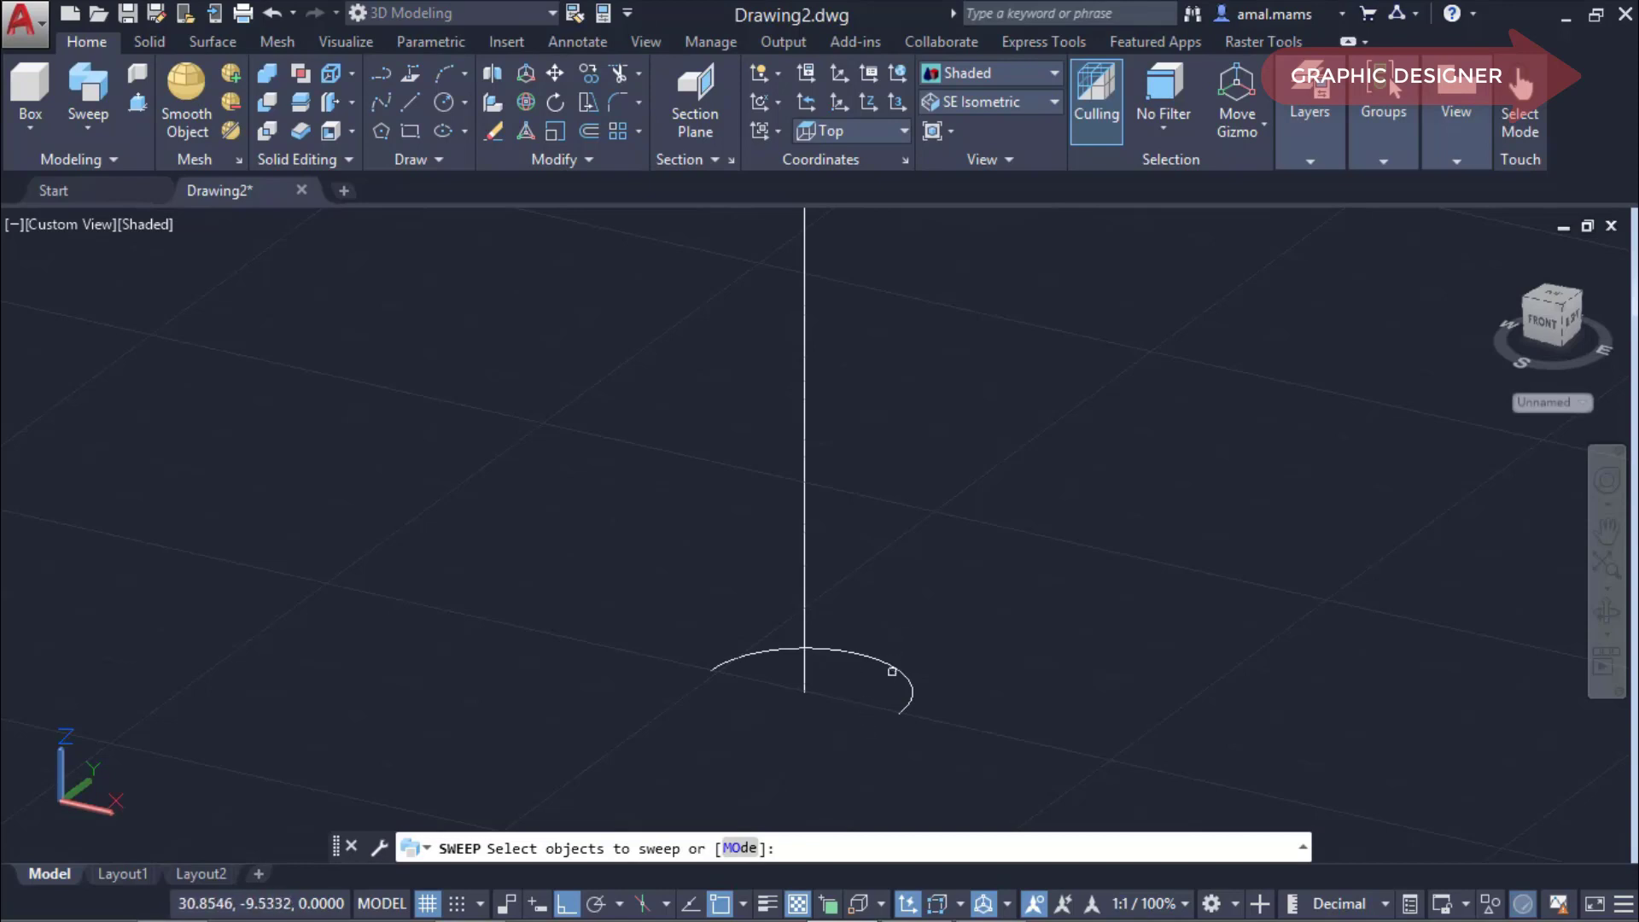
left_click(898, 672)
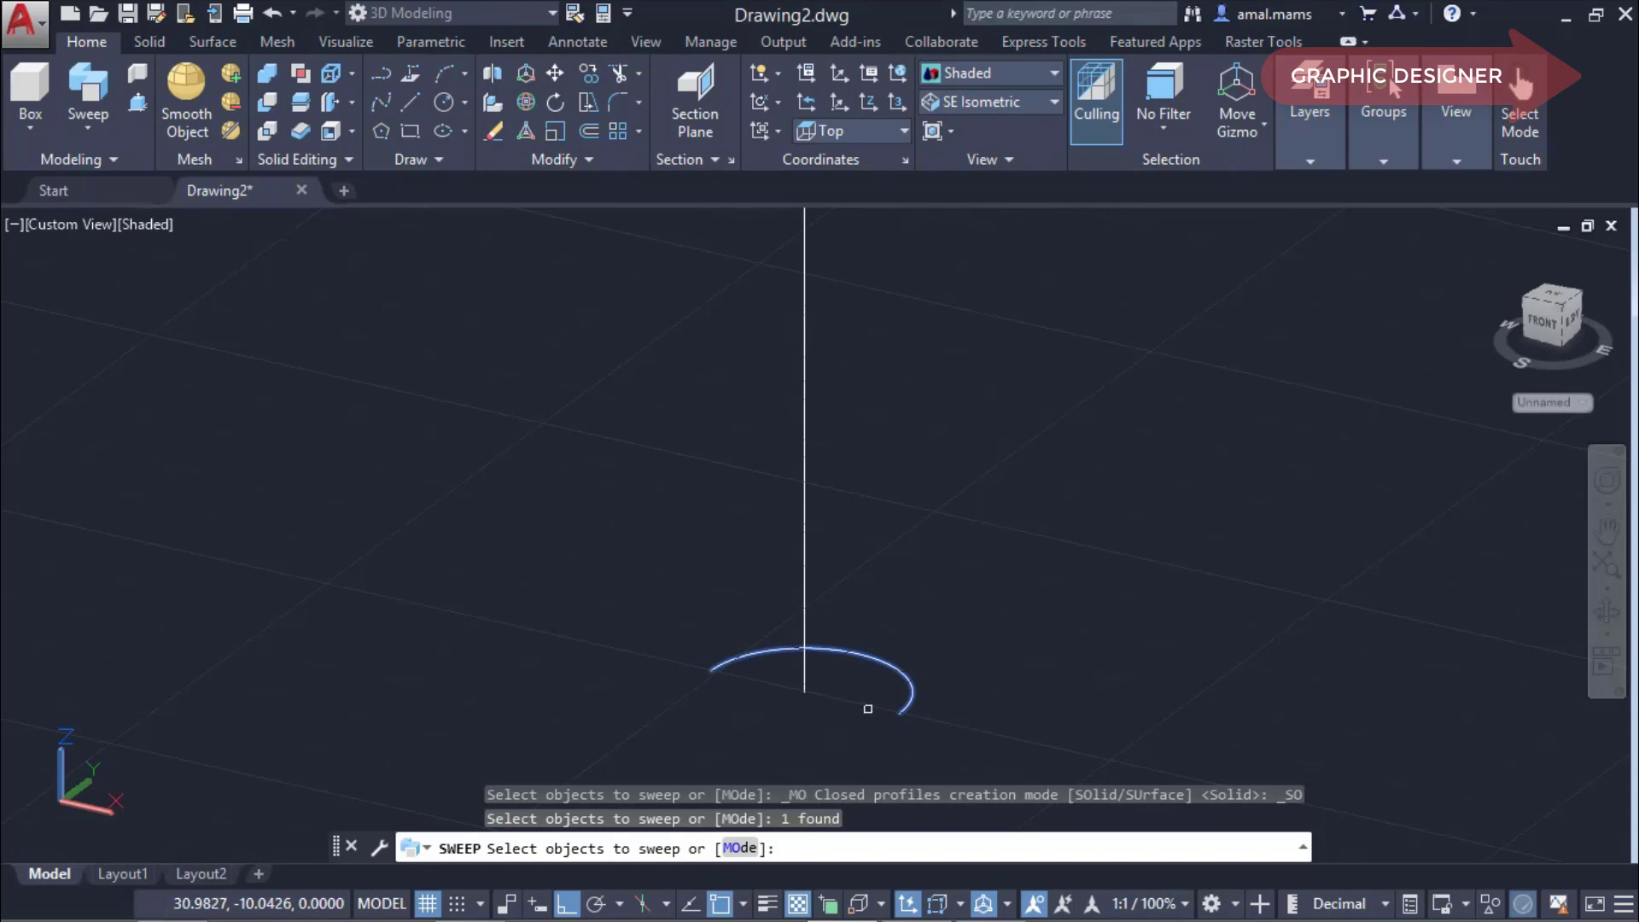
right_click(866, 712)
left_click(943, 509)
type("t")
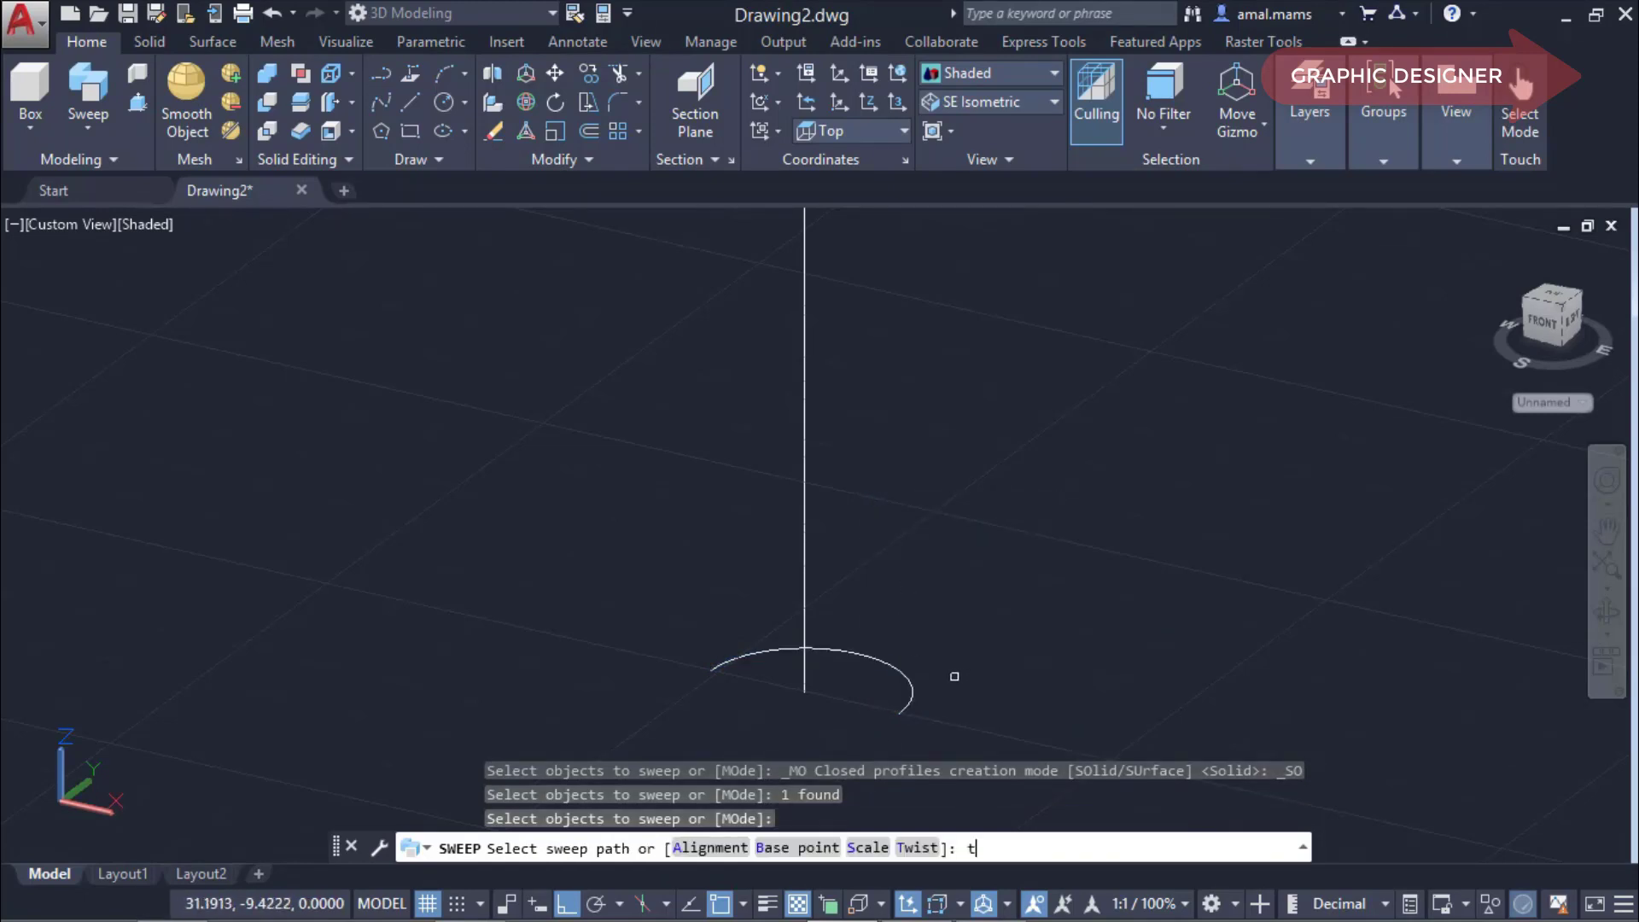
key("Return")
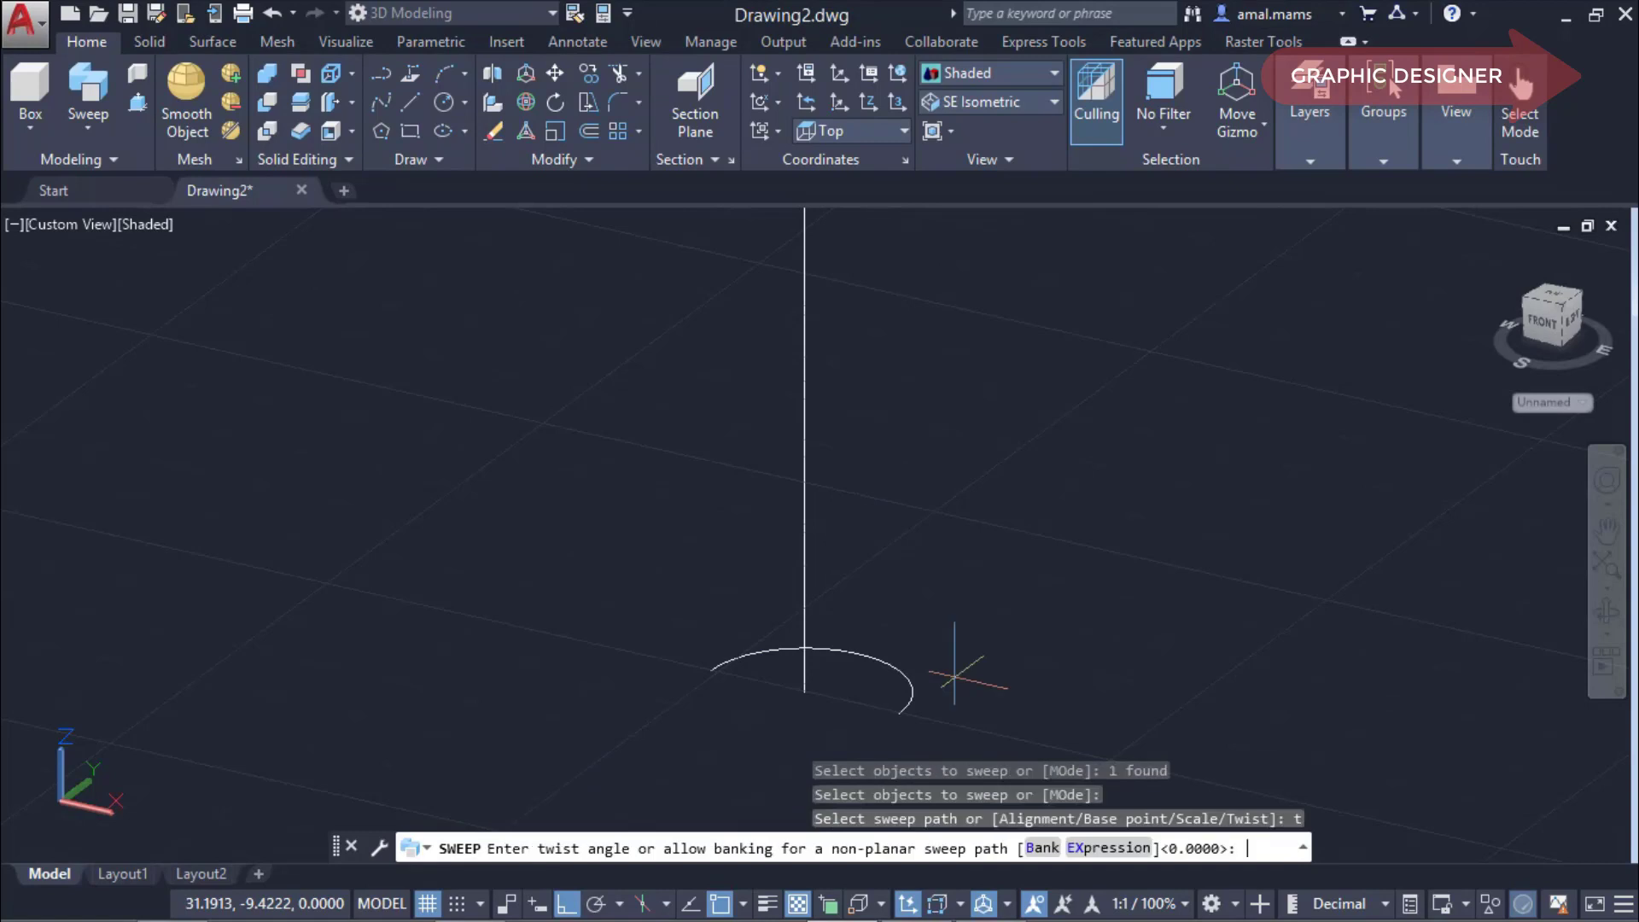
left_click(898, 714)
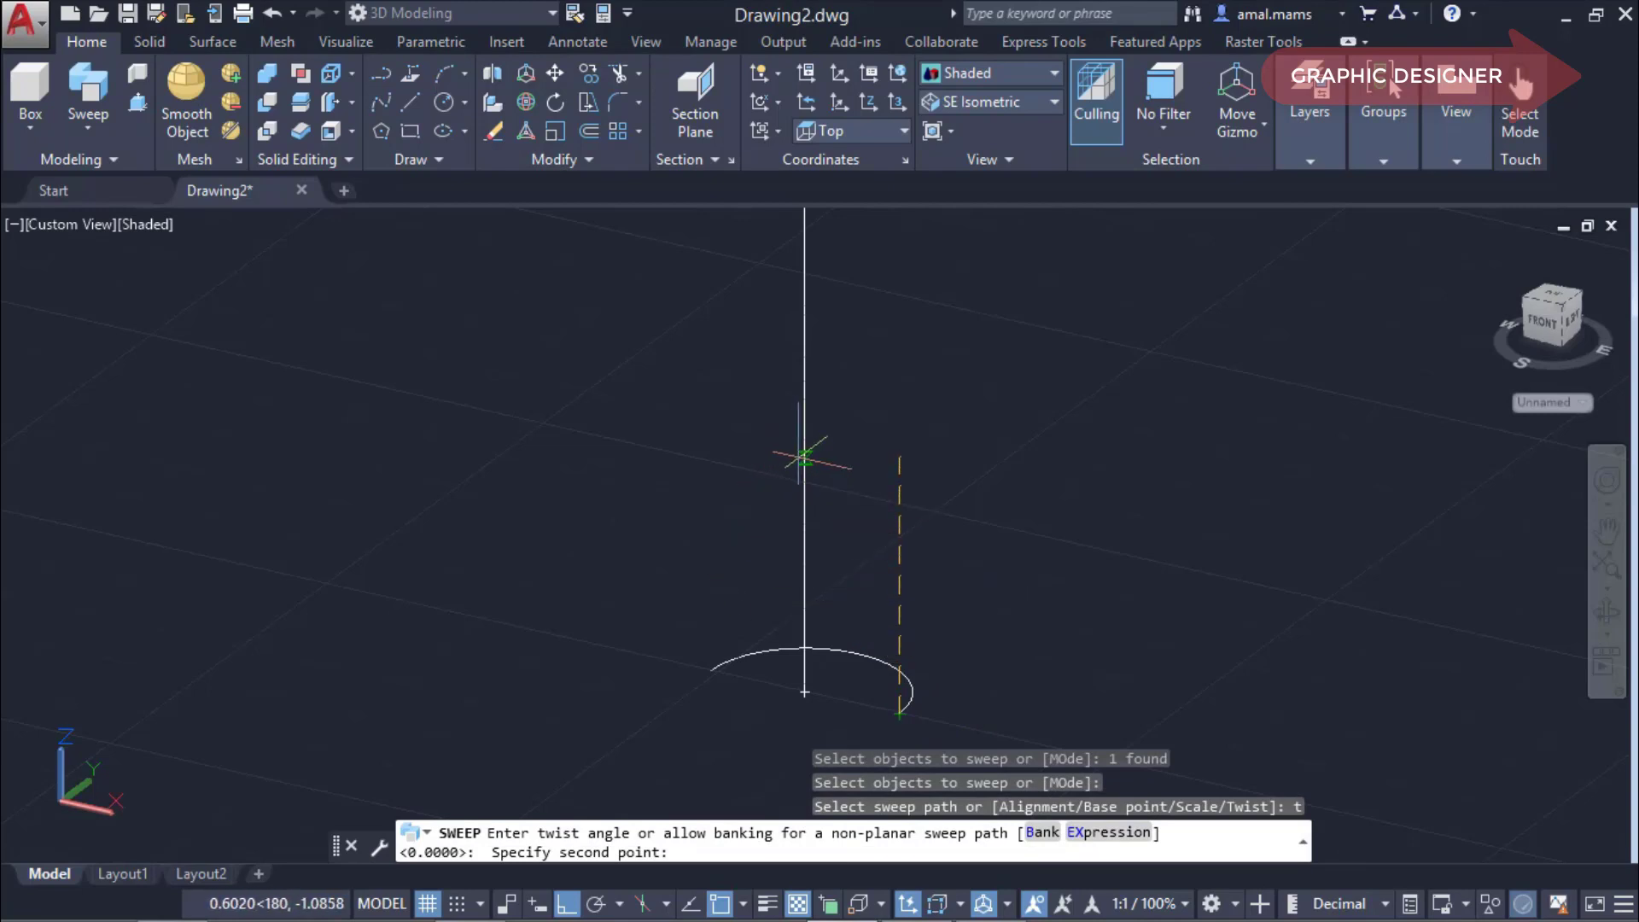
left_click(804, 455)
key("Return")
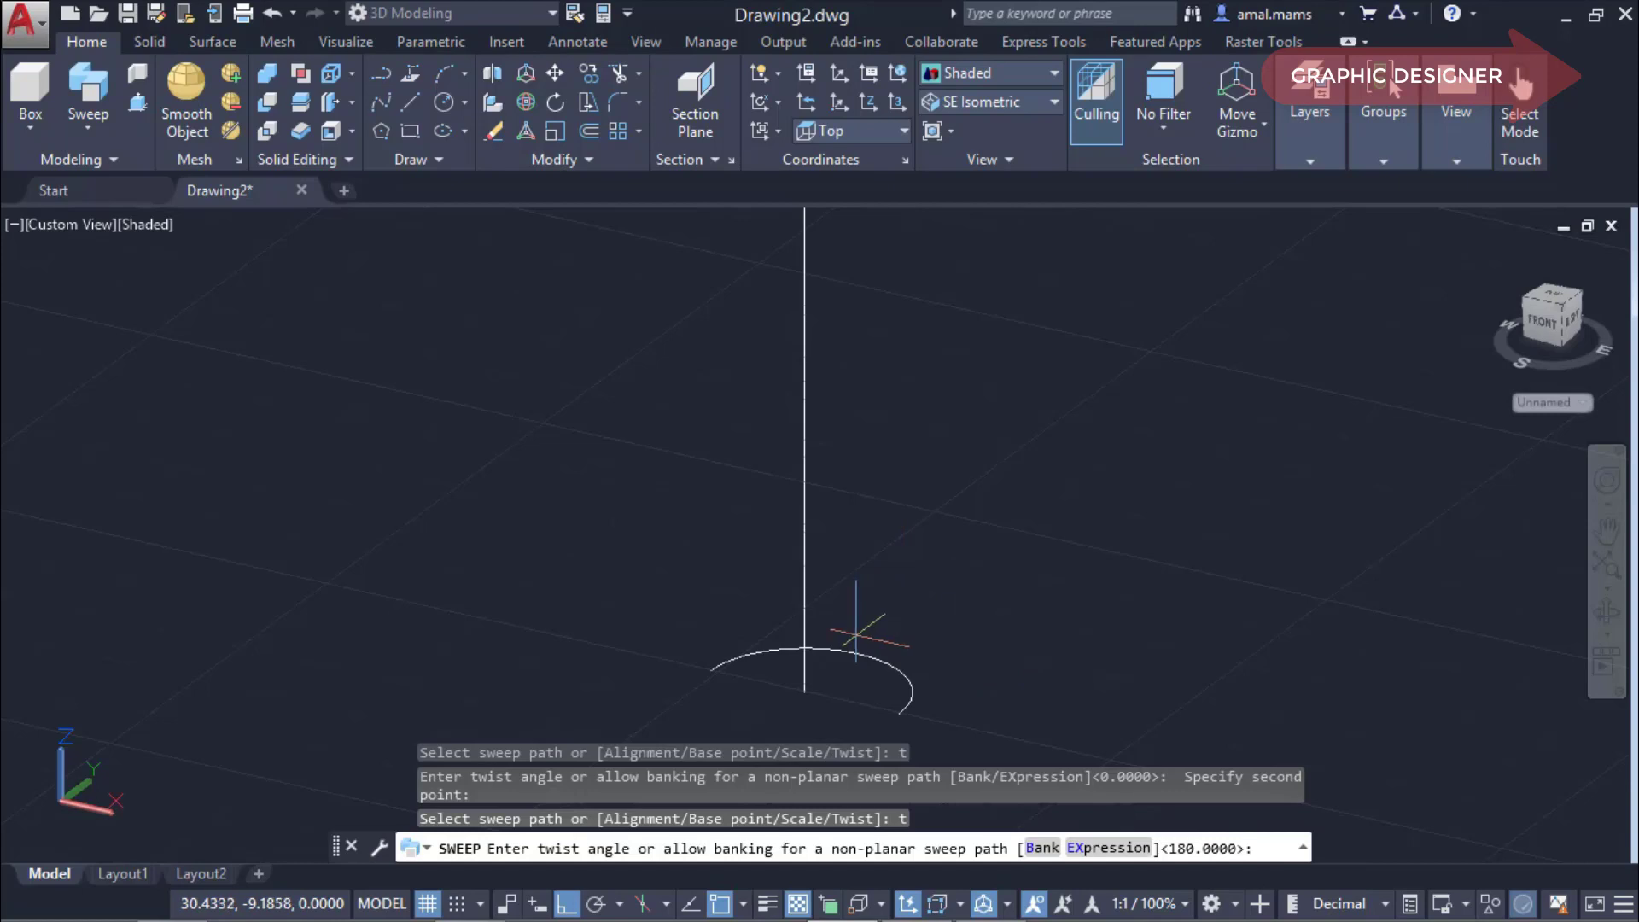
key("Return")
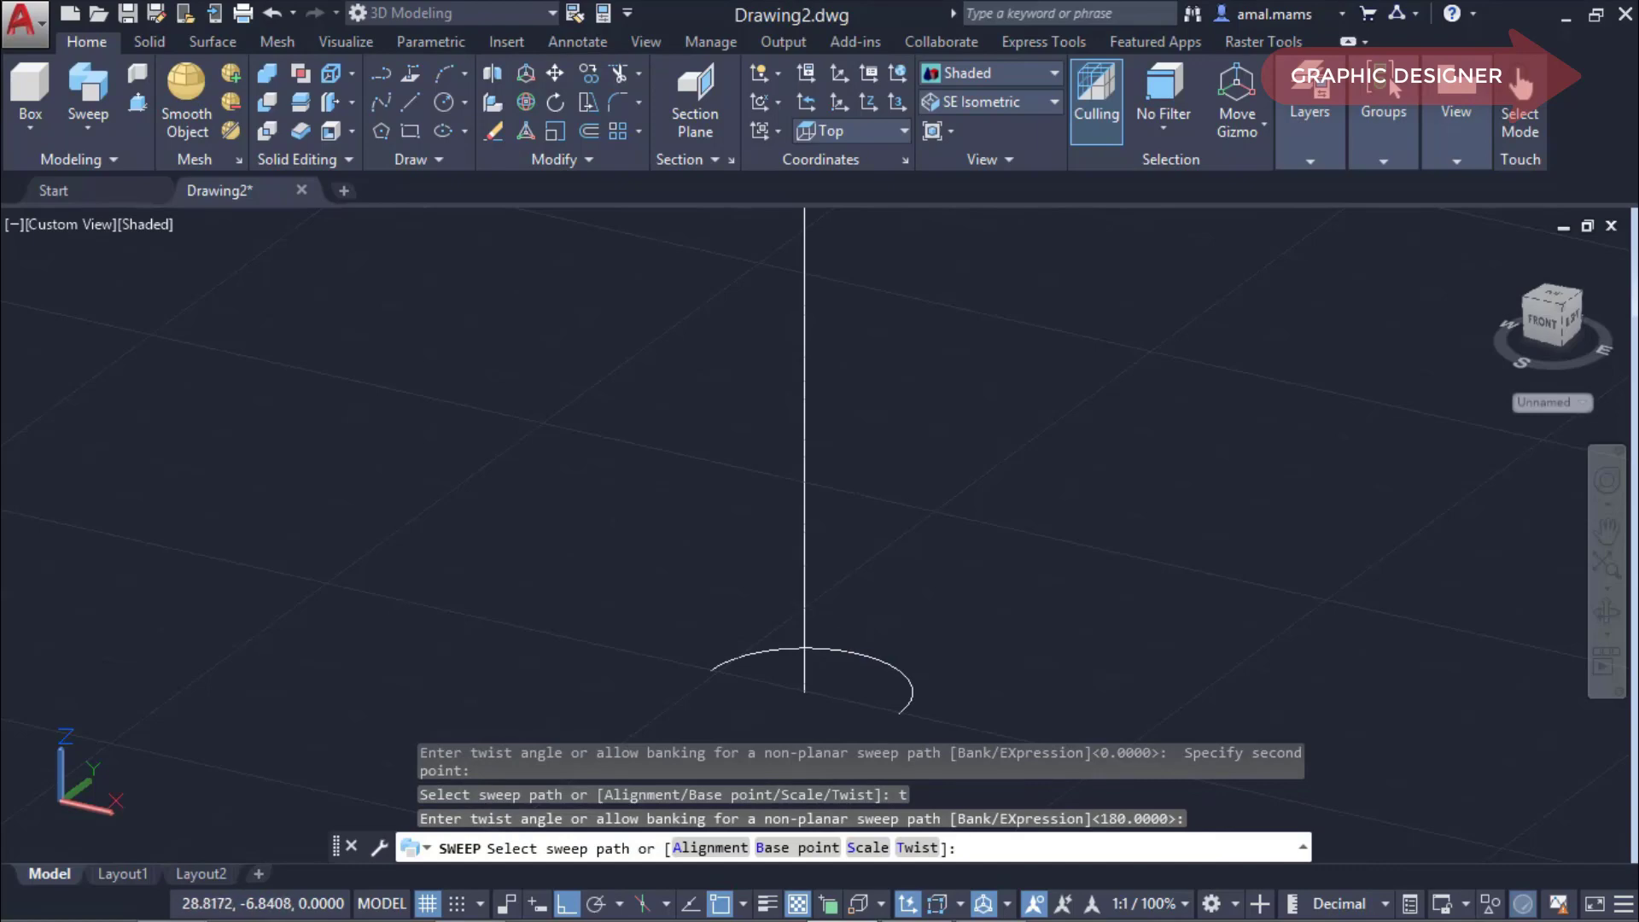
left_click(897, 461)
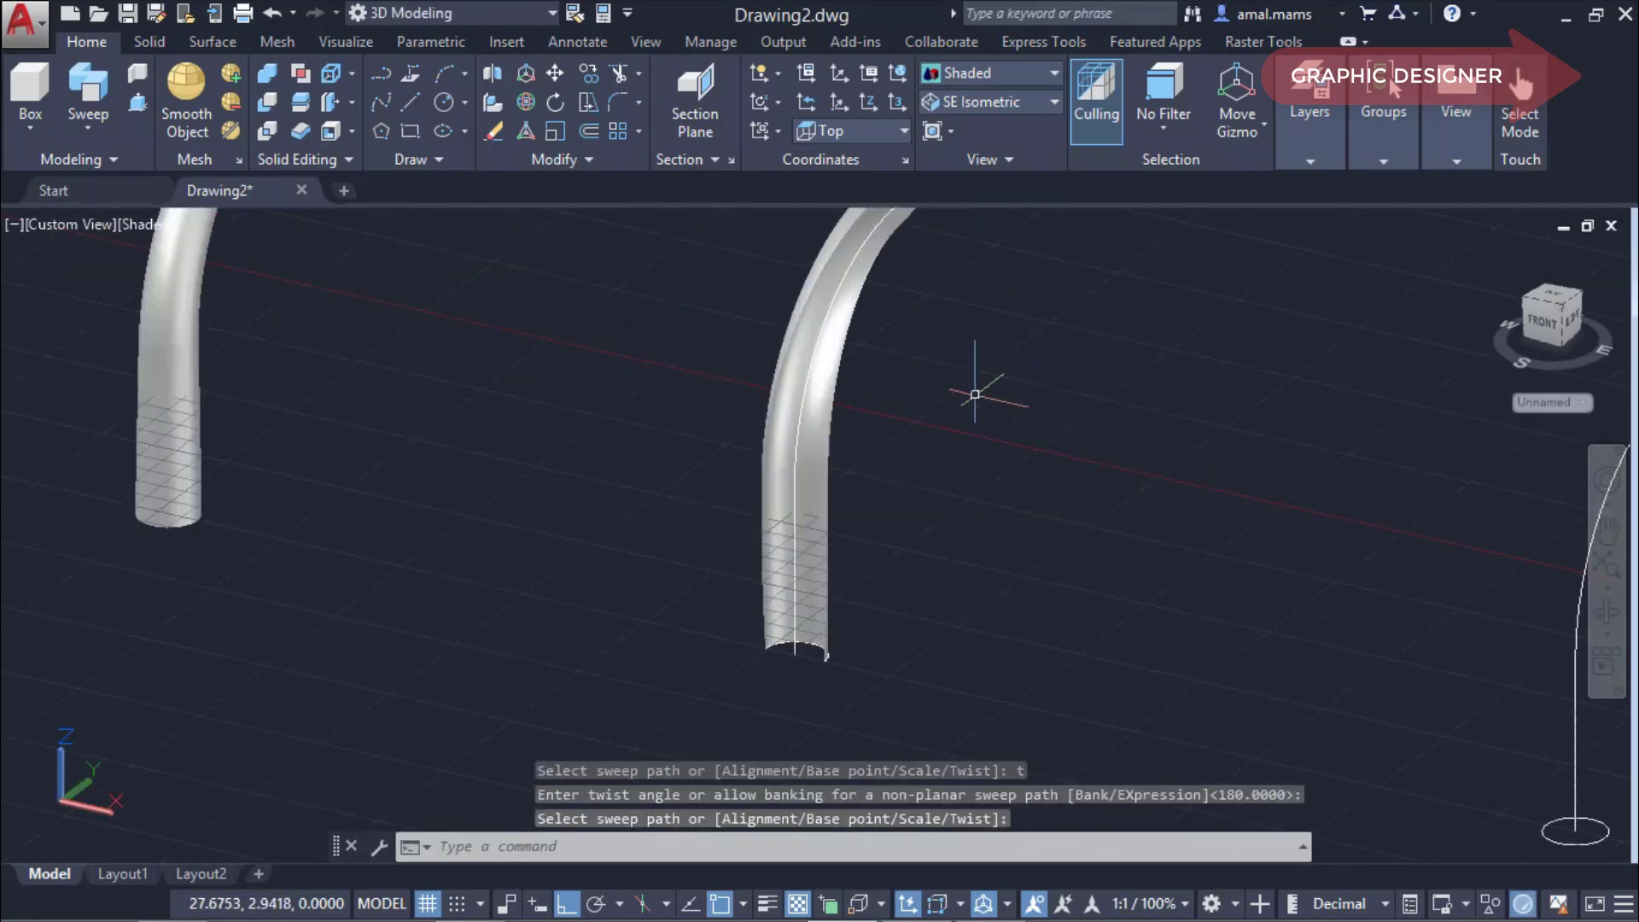
Zoom in and orbit to inspect the twisted half-round sweep's bend and twist.
scroll(757, 652, "up", 3)
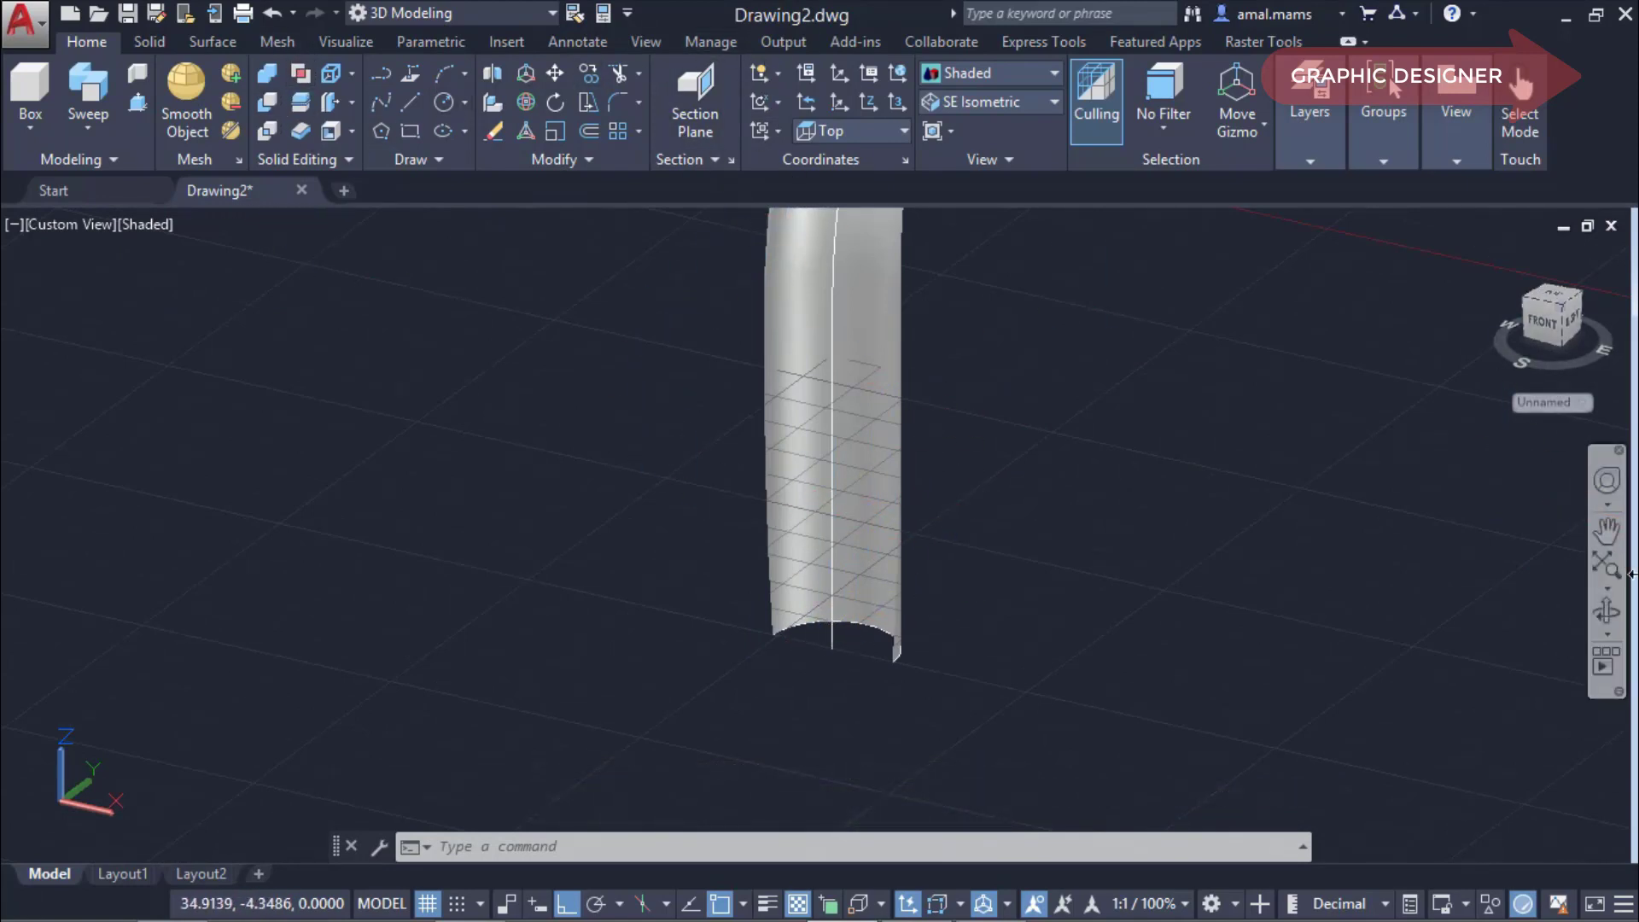
left_click(1606, 611)
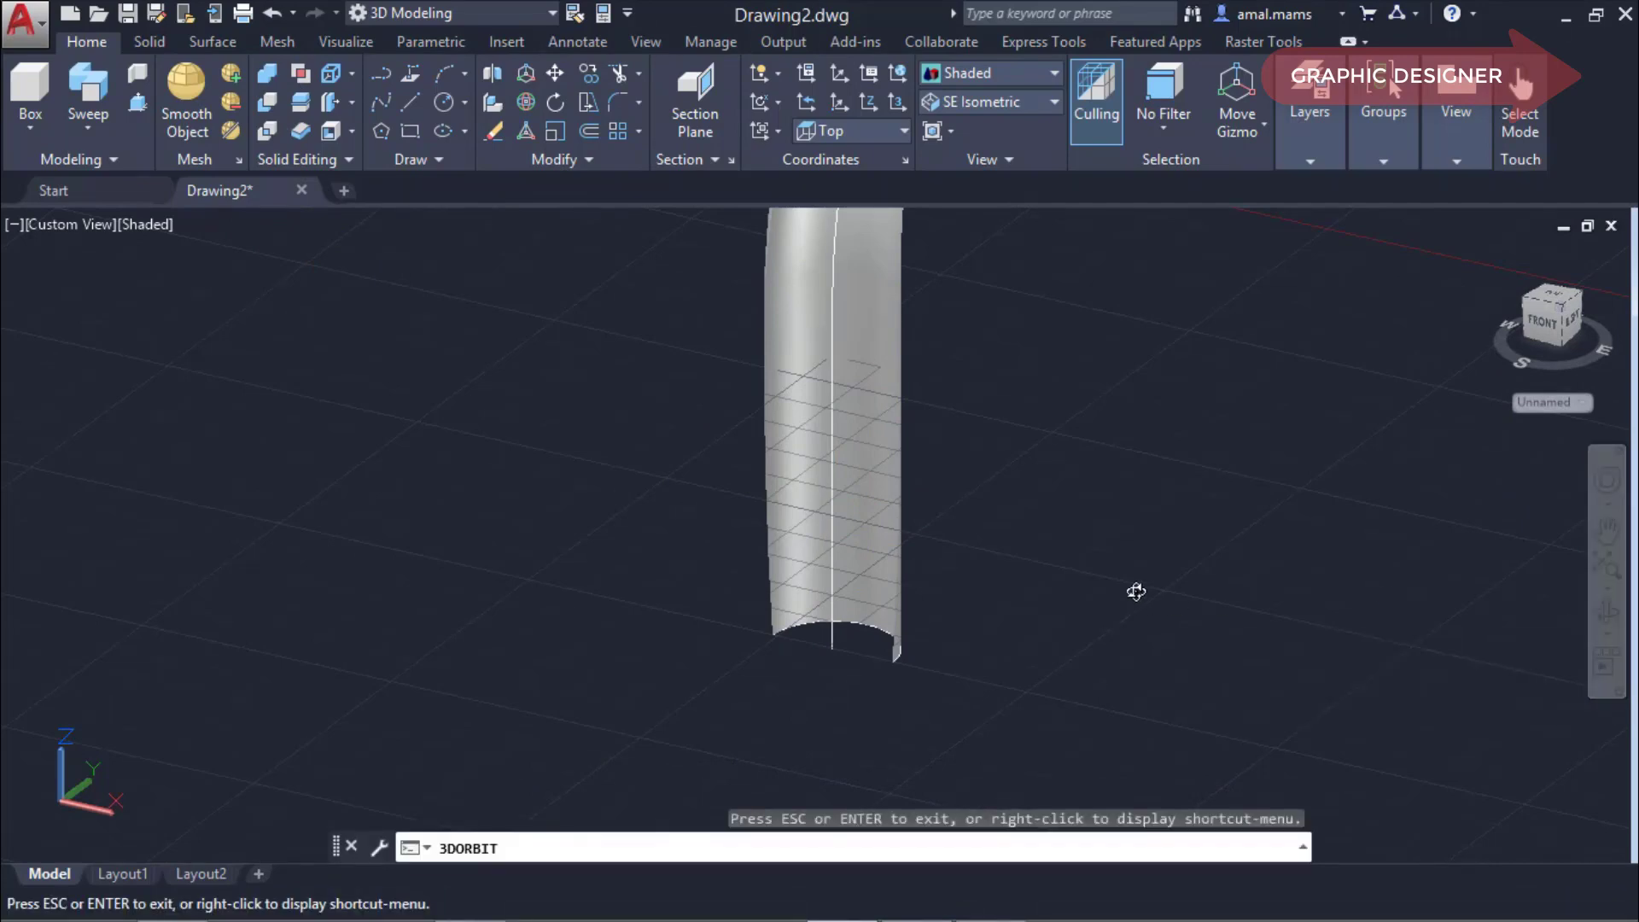
mouse_move(1135, 591)
left_mouse_down()
mouse_move(912, 655)
mouse_move(1024, 578)
mouse_move(834, 603)
mouse_move(997, 474)
mouse_move(1104, 442)
left_mouse_up()
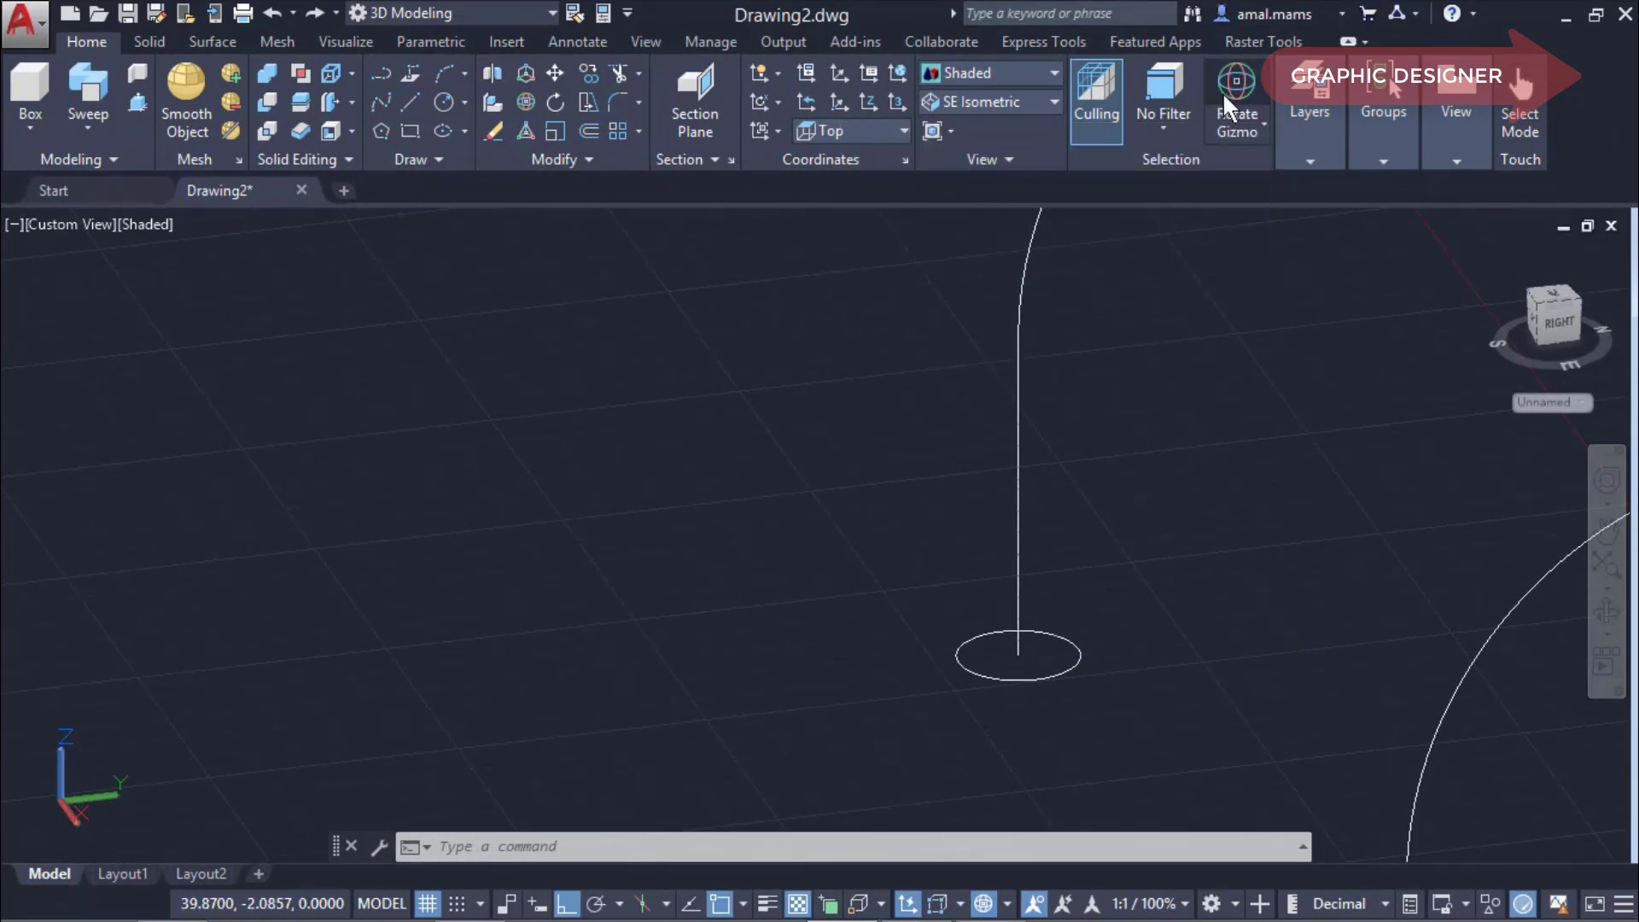
Rotate the next path's base circle 150° with the rotate gizmo so it tilts.
left_click(1041, 677)
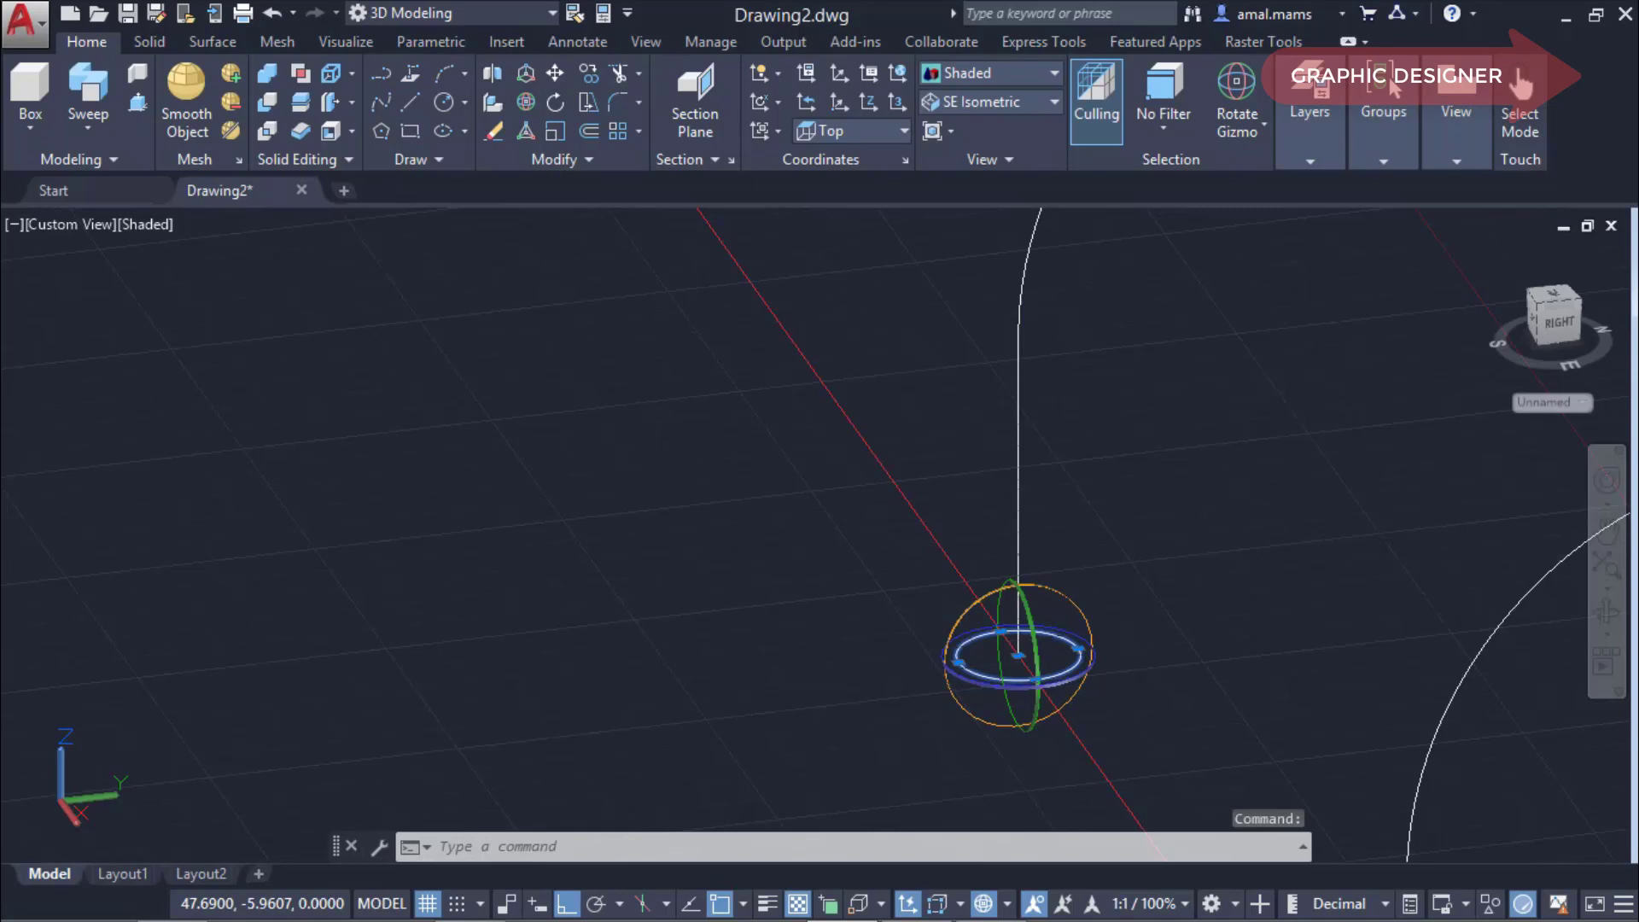
left_click(1042, 589)
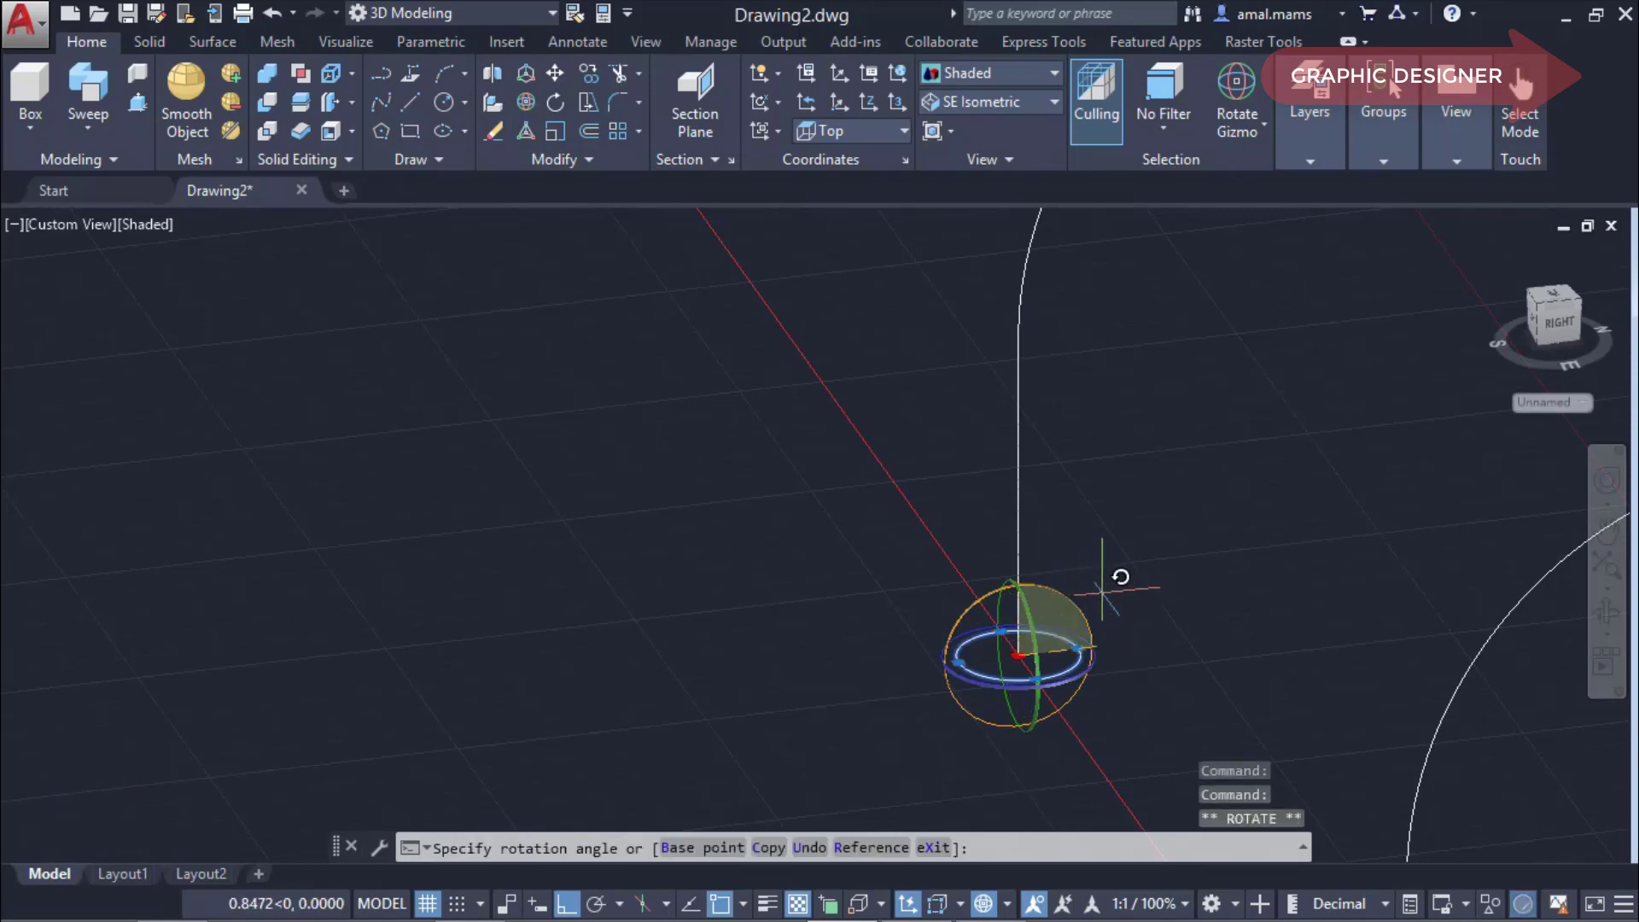
type("150")
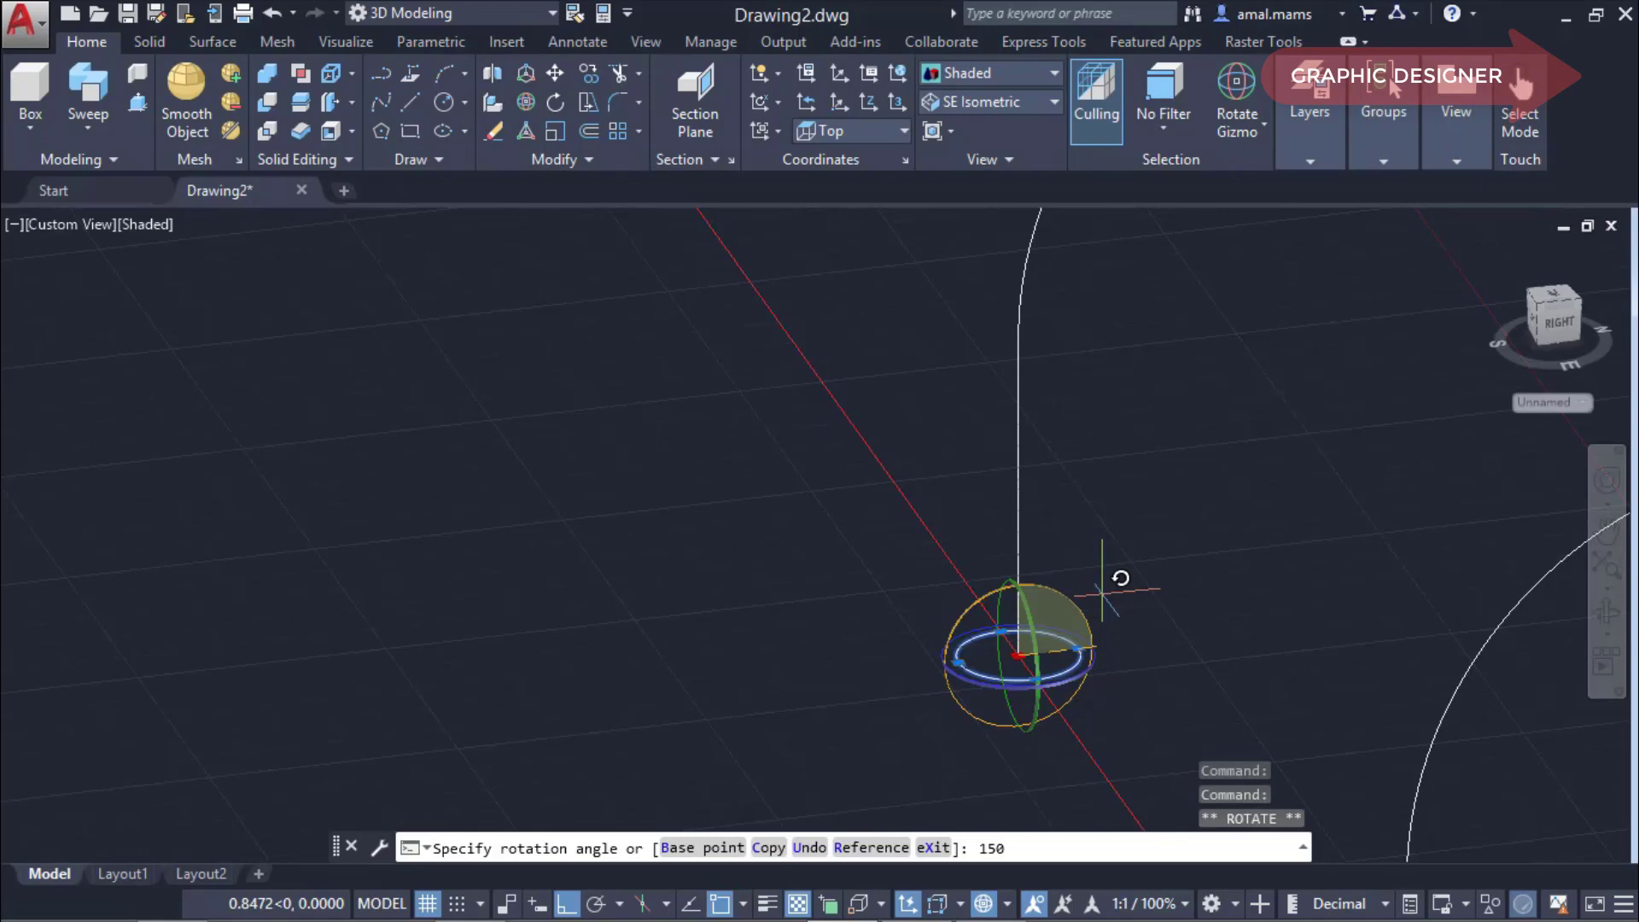
key("Return")
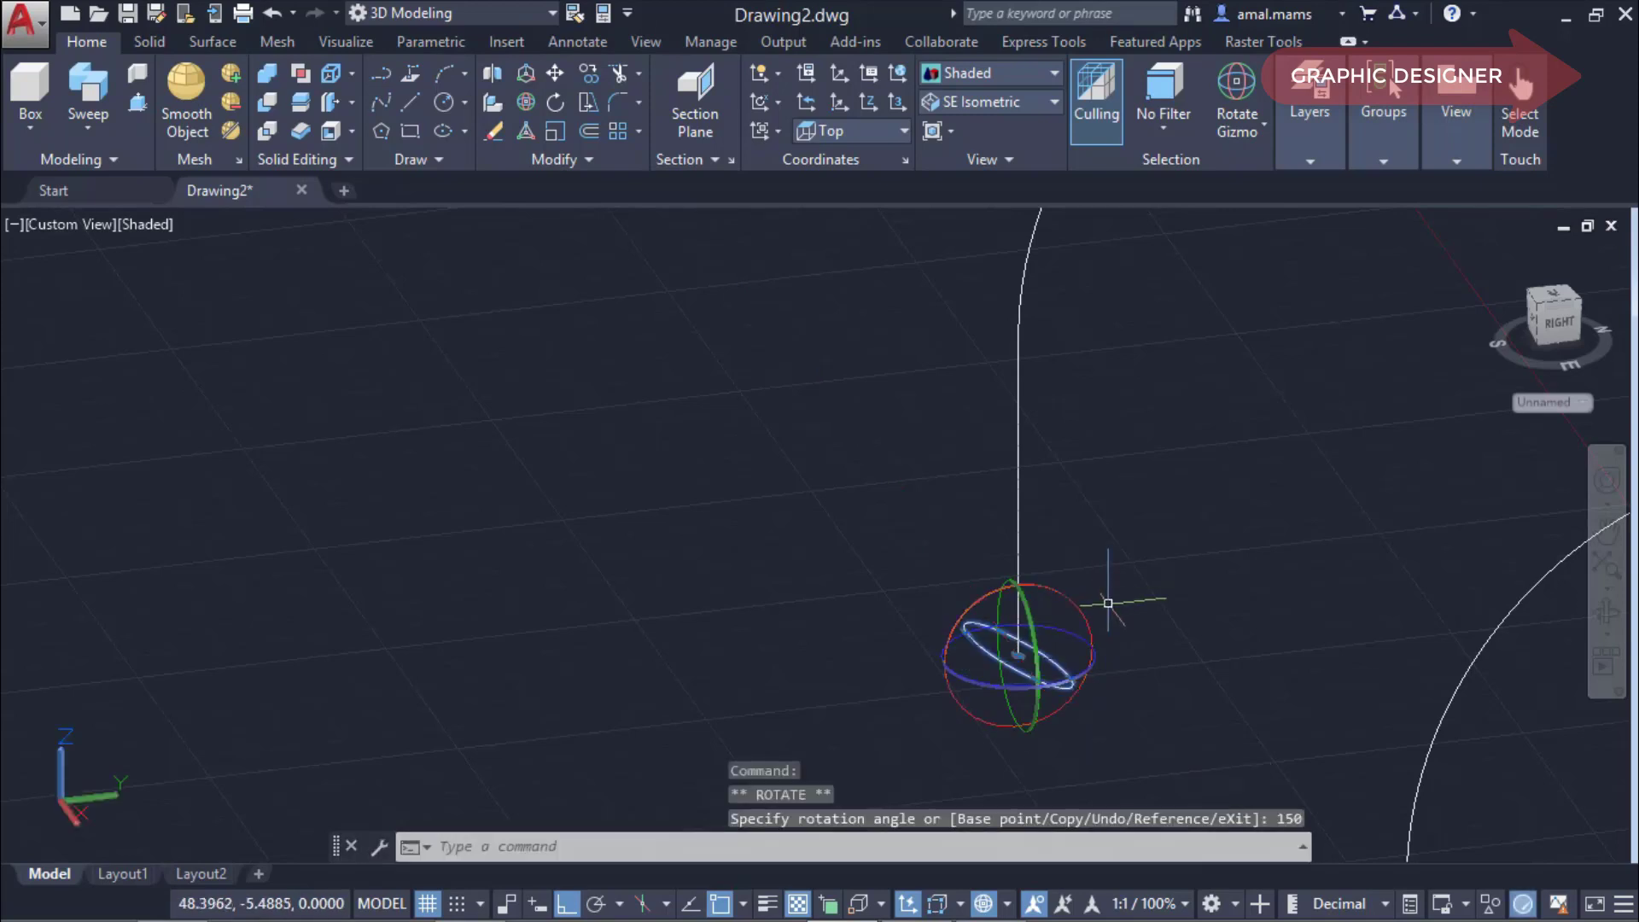
key("Escape")
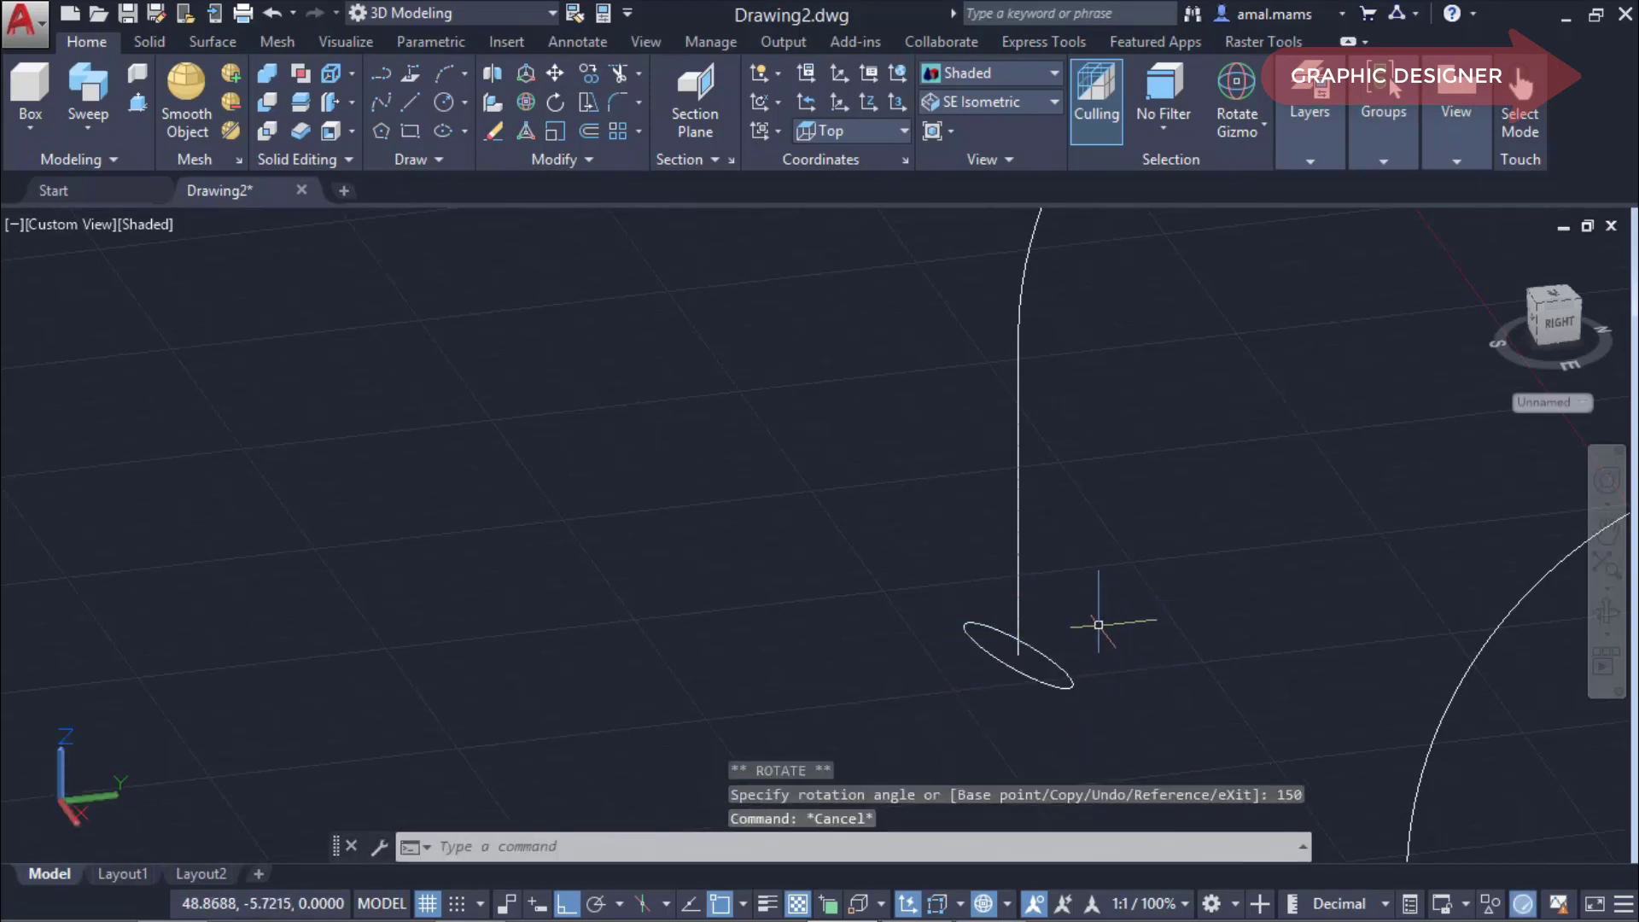
Sweep the tilted circle along the fifth curved path with perpendicular alignment set to No.
left_click(106, 94)
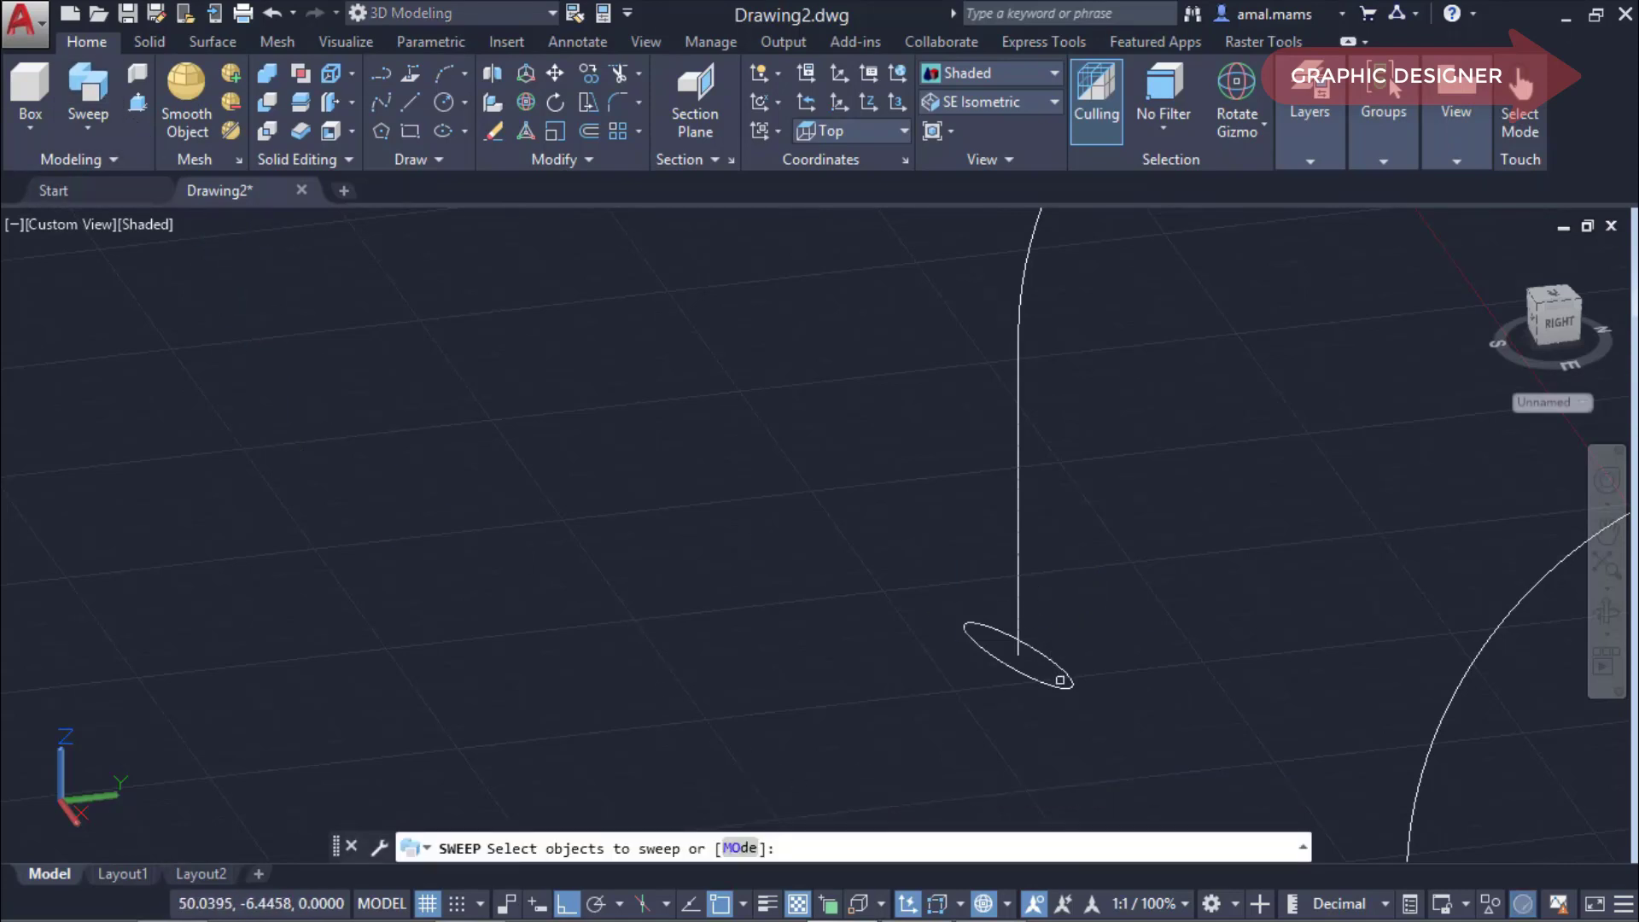
left_click(1064, 680)
right_click(1128, 683)
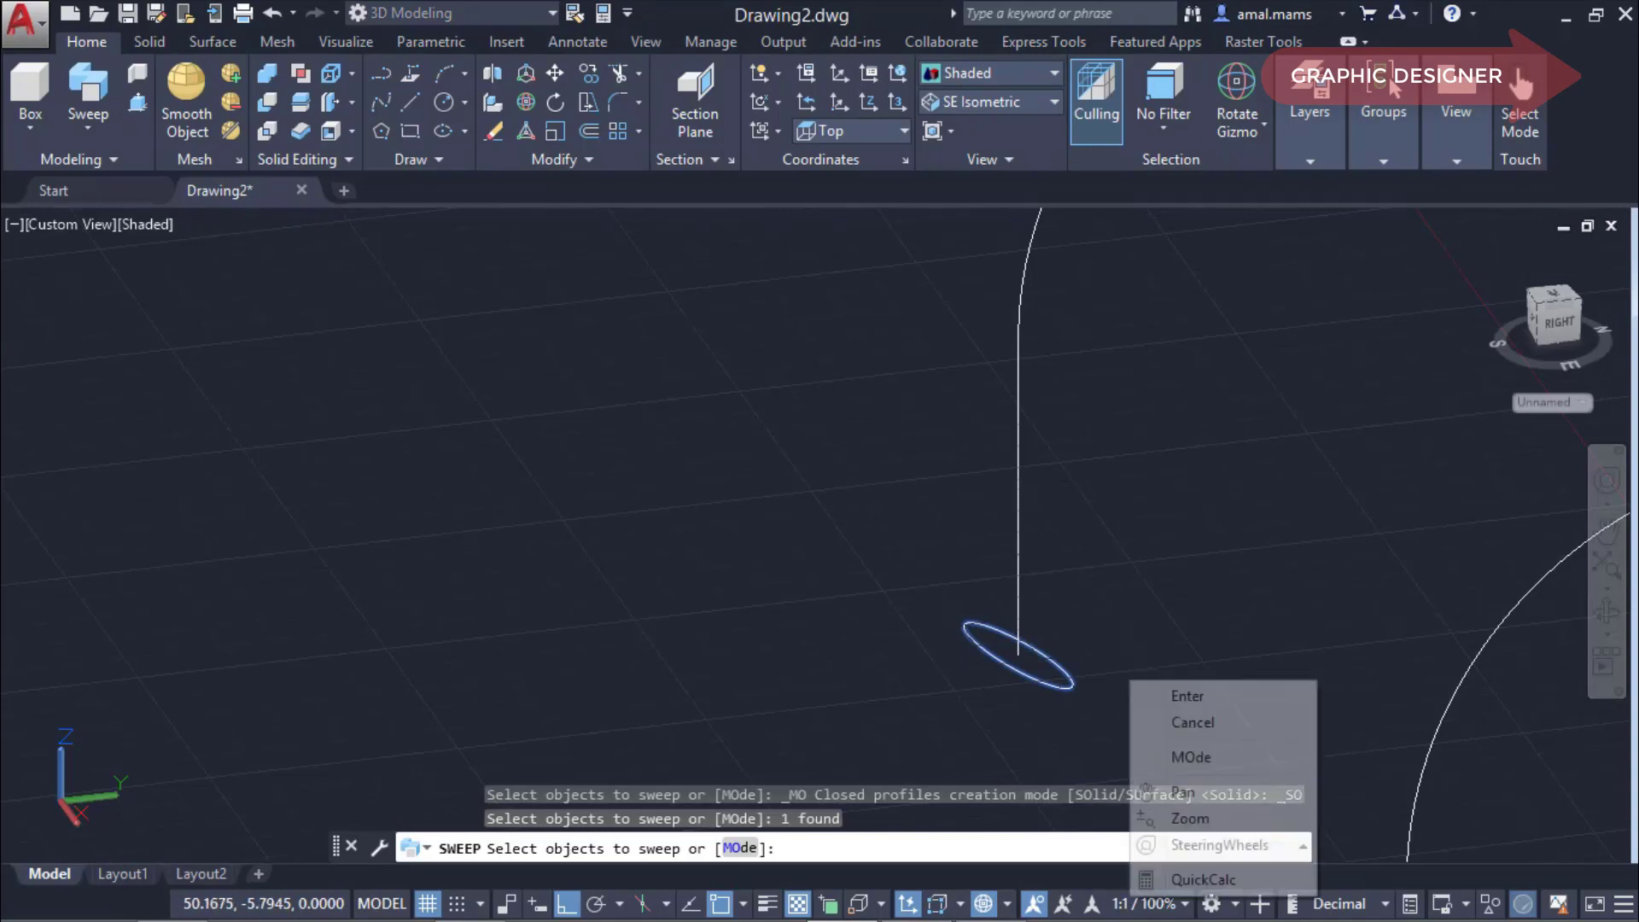
left_click(1140, 692)
type("al")
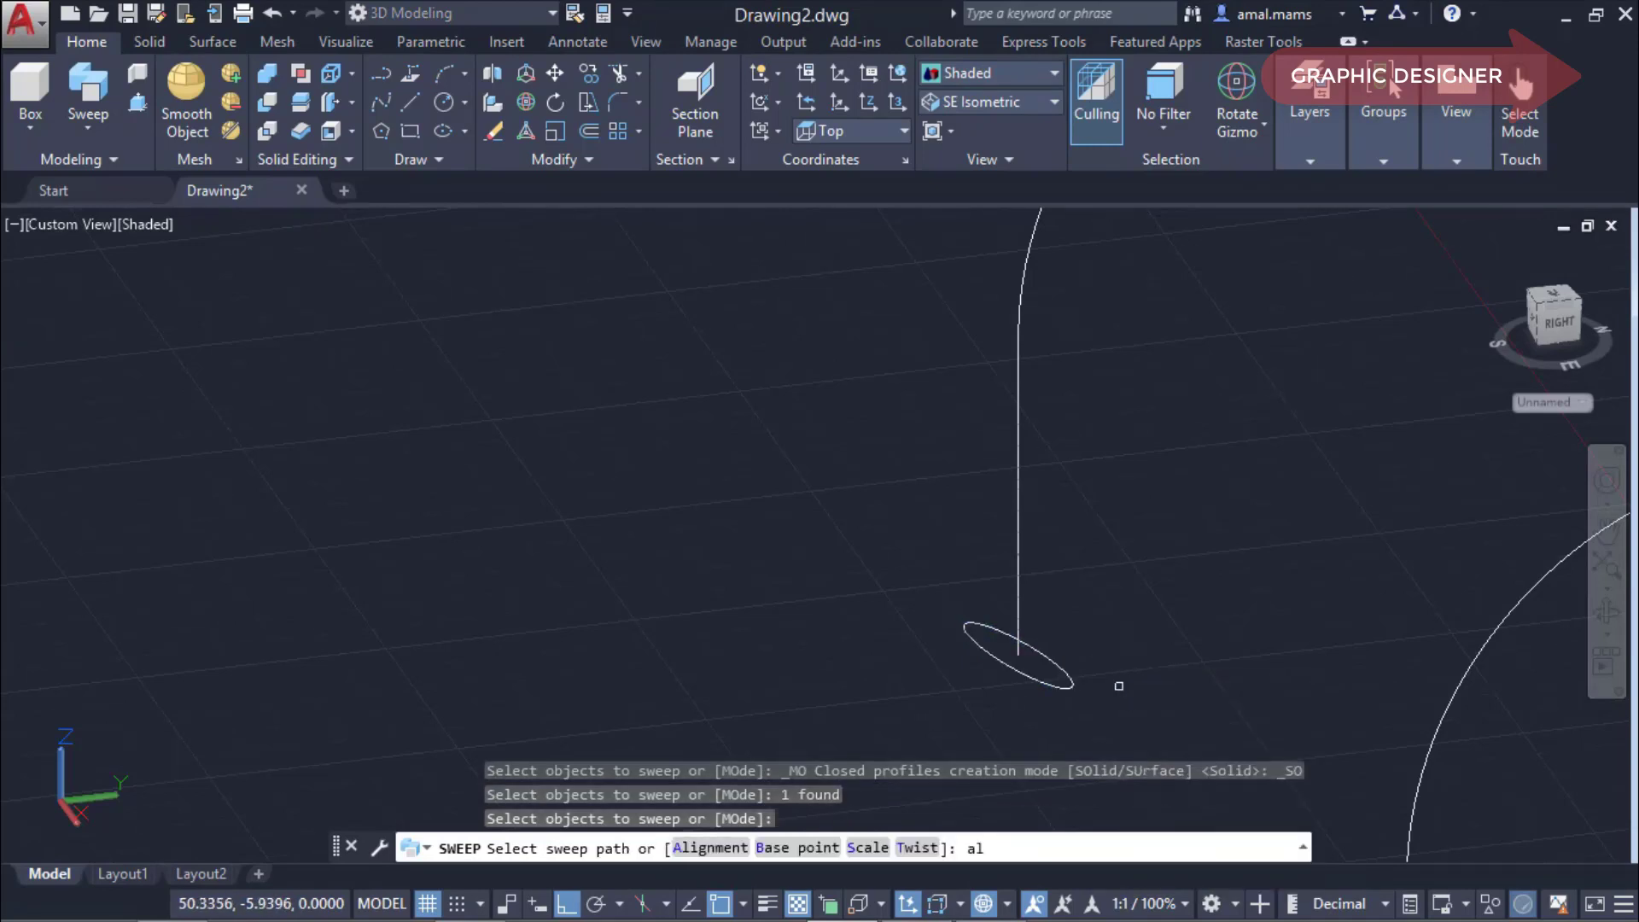
key("Return")
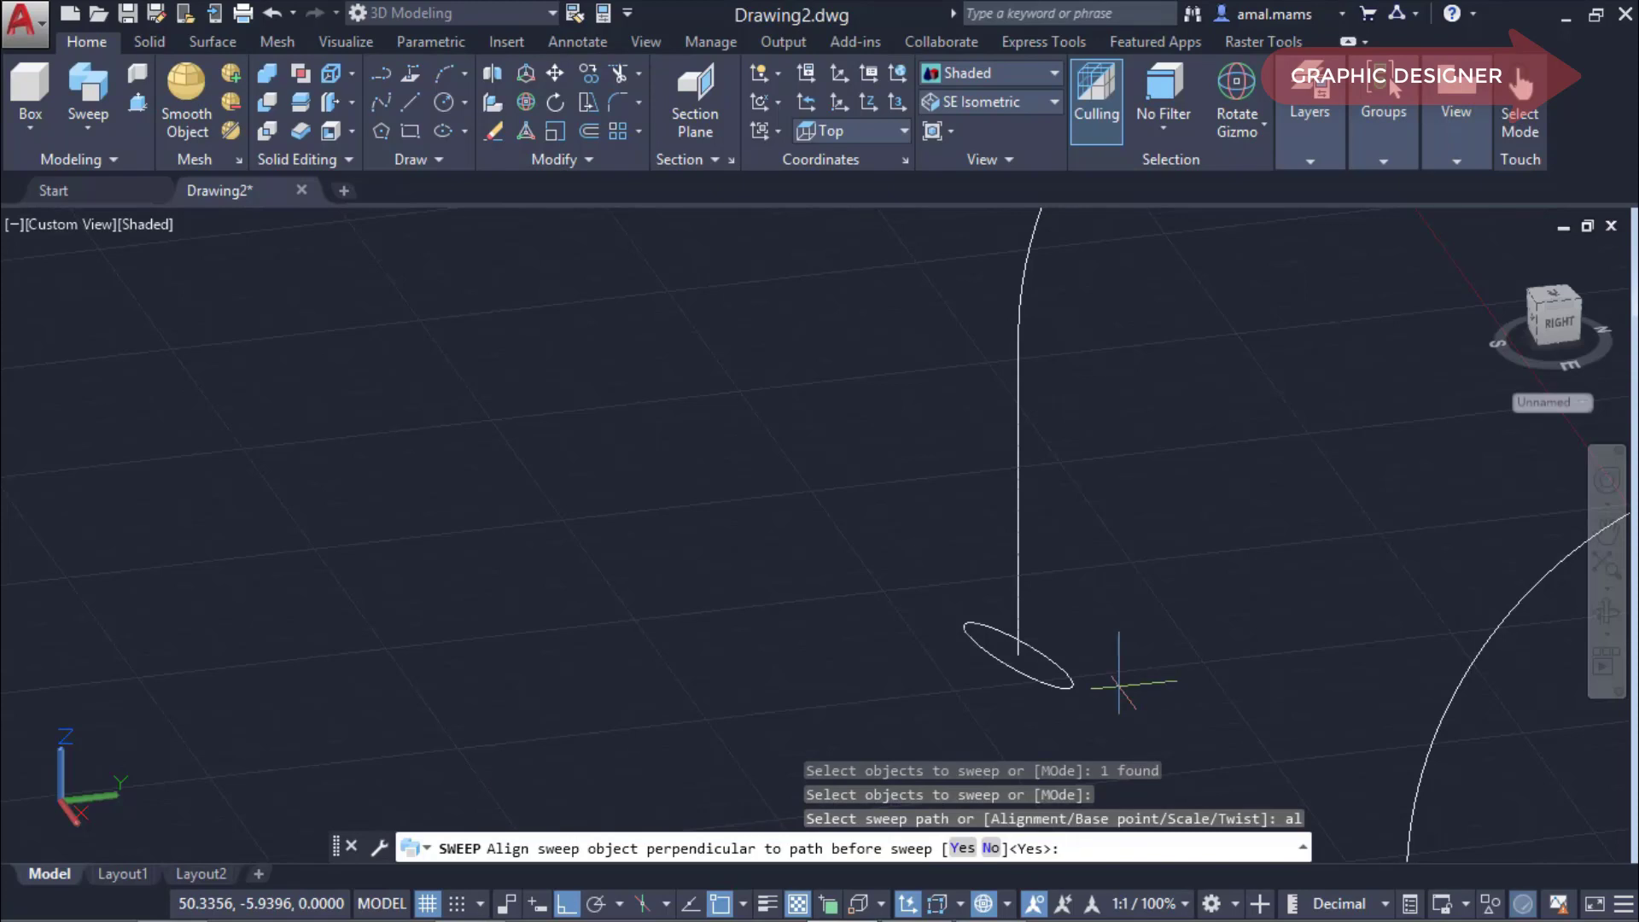
type("n")
key("Return")
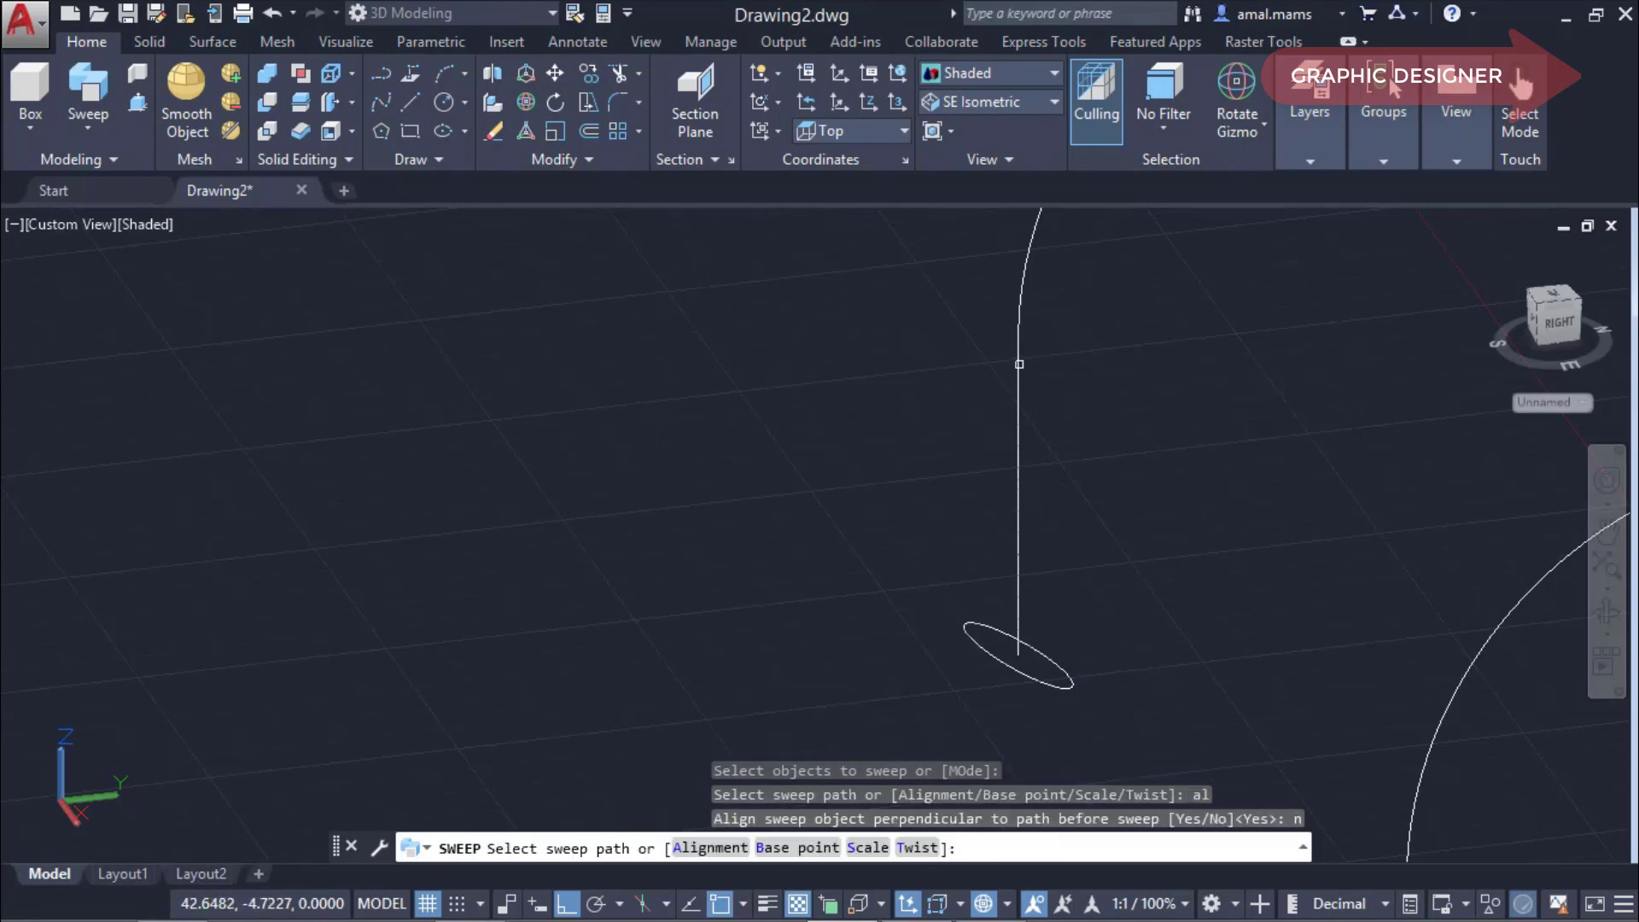
left_click(1017, 359)
scroll(1049, 497, "down", 5)
scroll(1207, 366, "up", 3)
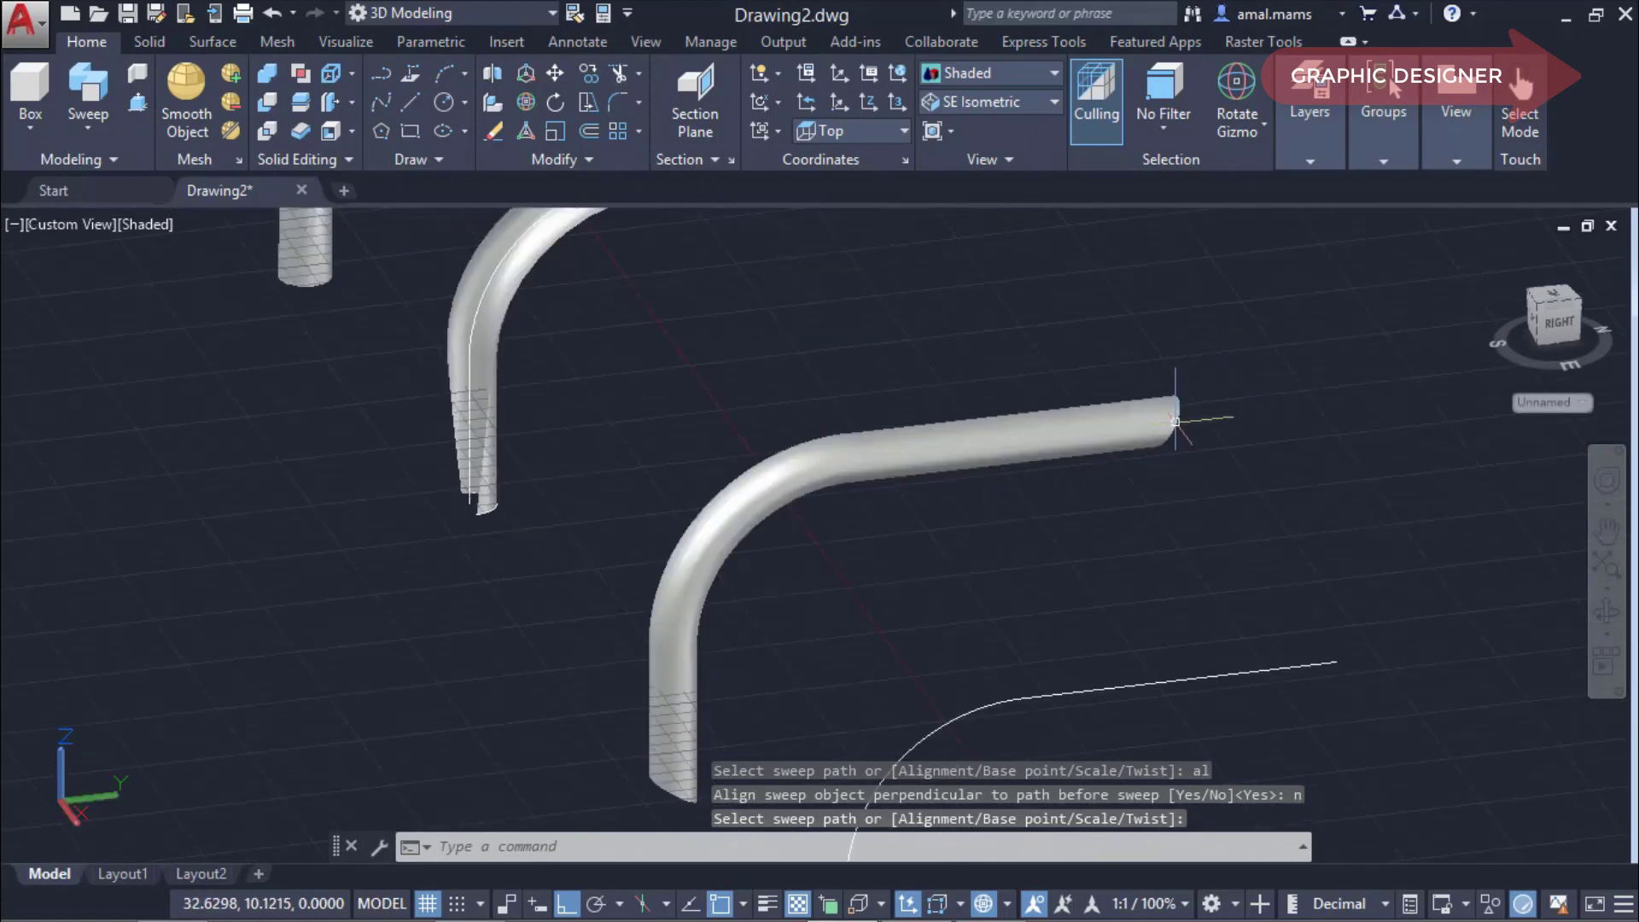
scroll(1187, 384, "up", 3)
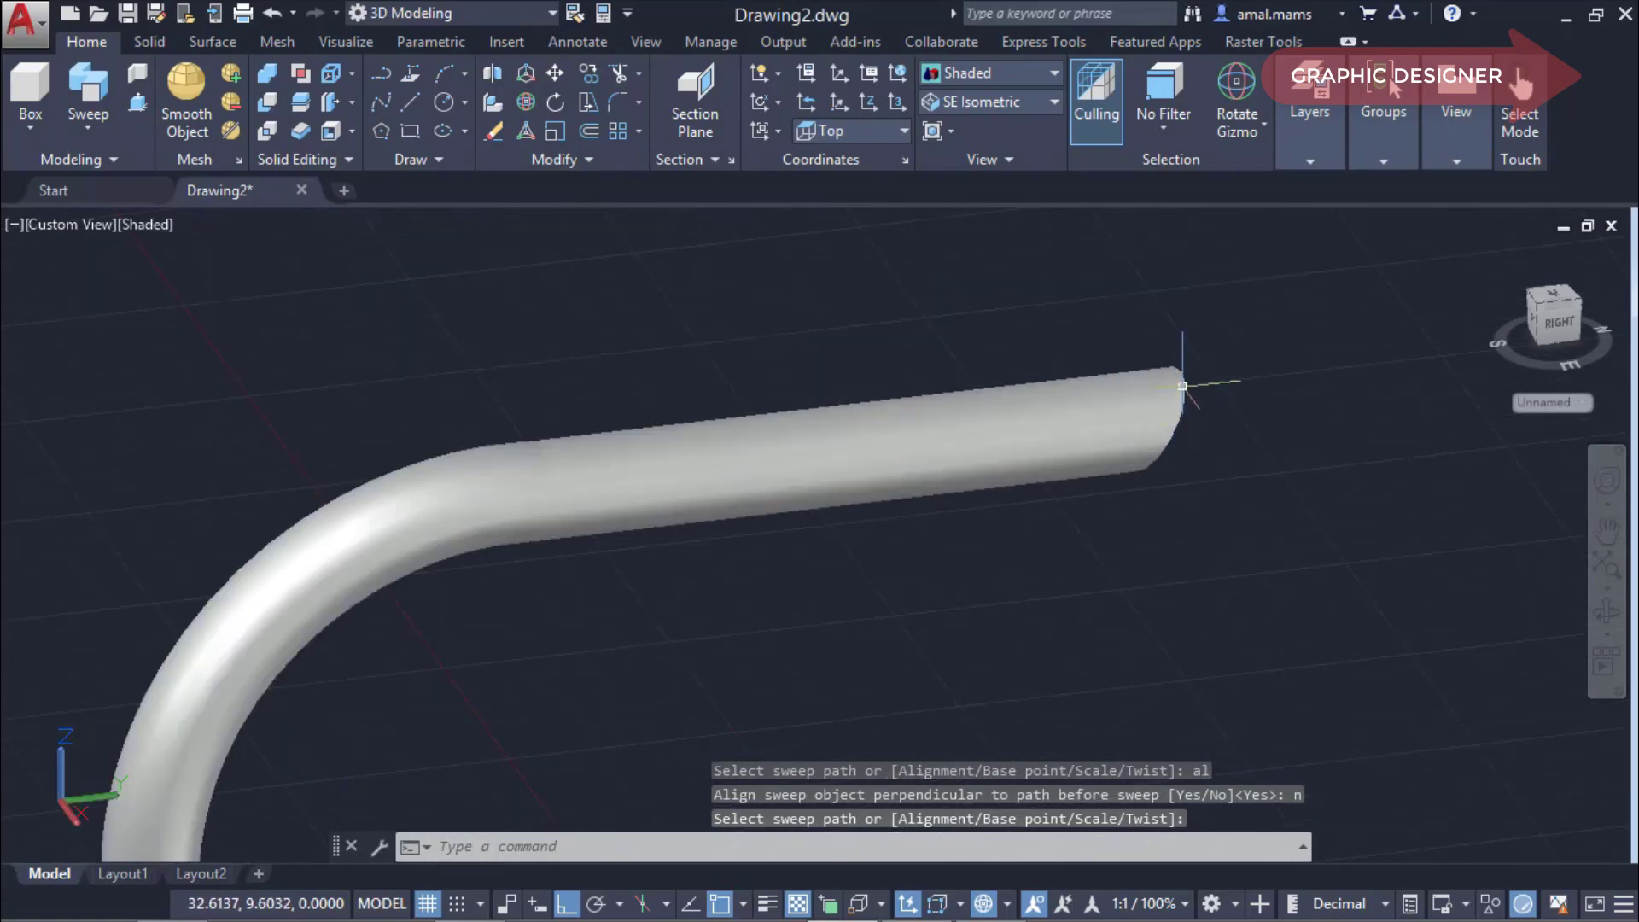
Orbit to inspect the new tube beside the others and bring the last bare path into view.
left_click(1606, 612)
mouse_move(1144, 555)
left_mouse_down()
mouse_move(1061, 592)
mouse_move(1068, 549)
mouse_move(1144, 542)
mouse_move(1116, 545)
left_mouse_up()
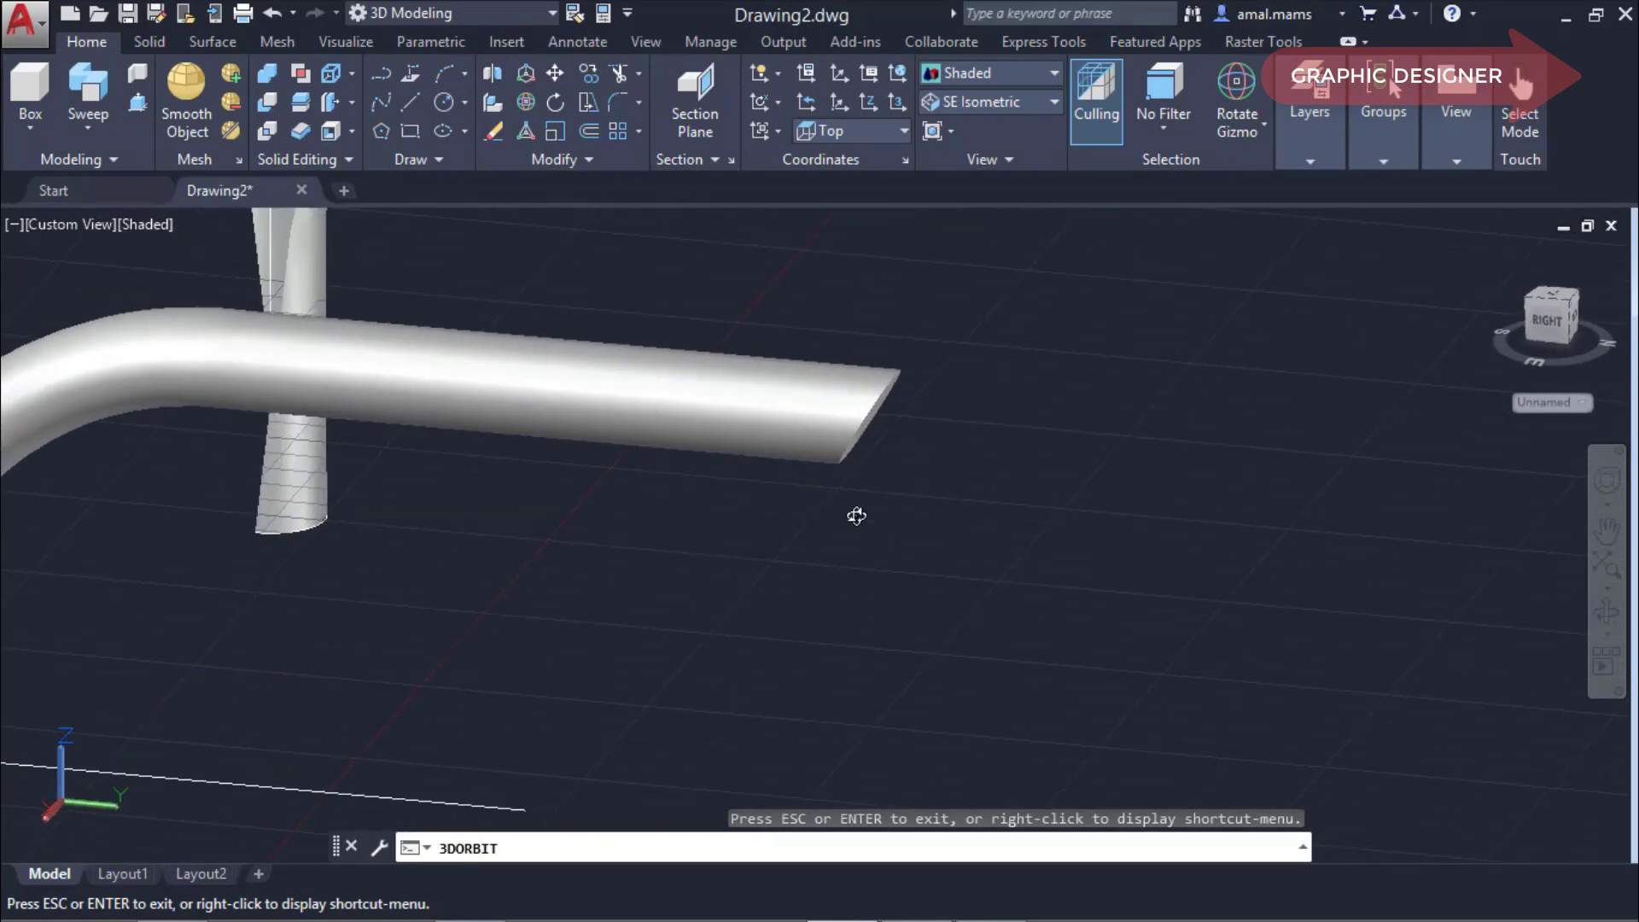
left_click_drag(811, 544, 860, 590)
left_click_drag(520, 803, 530, 798)
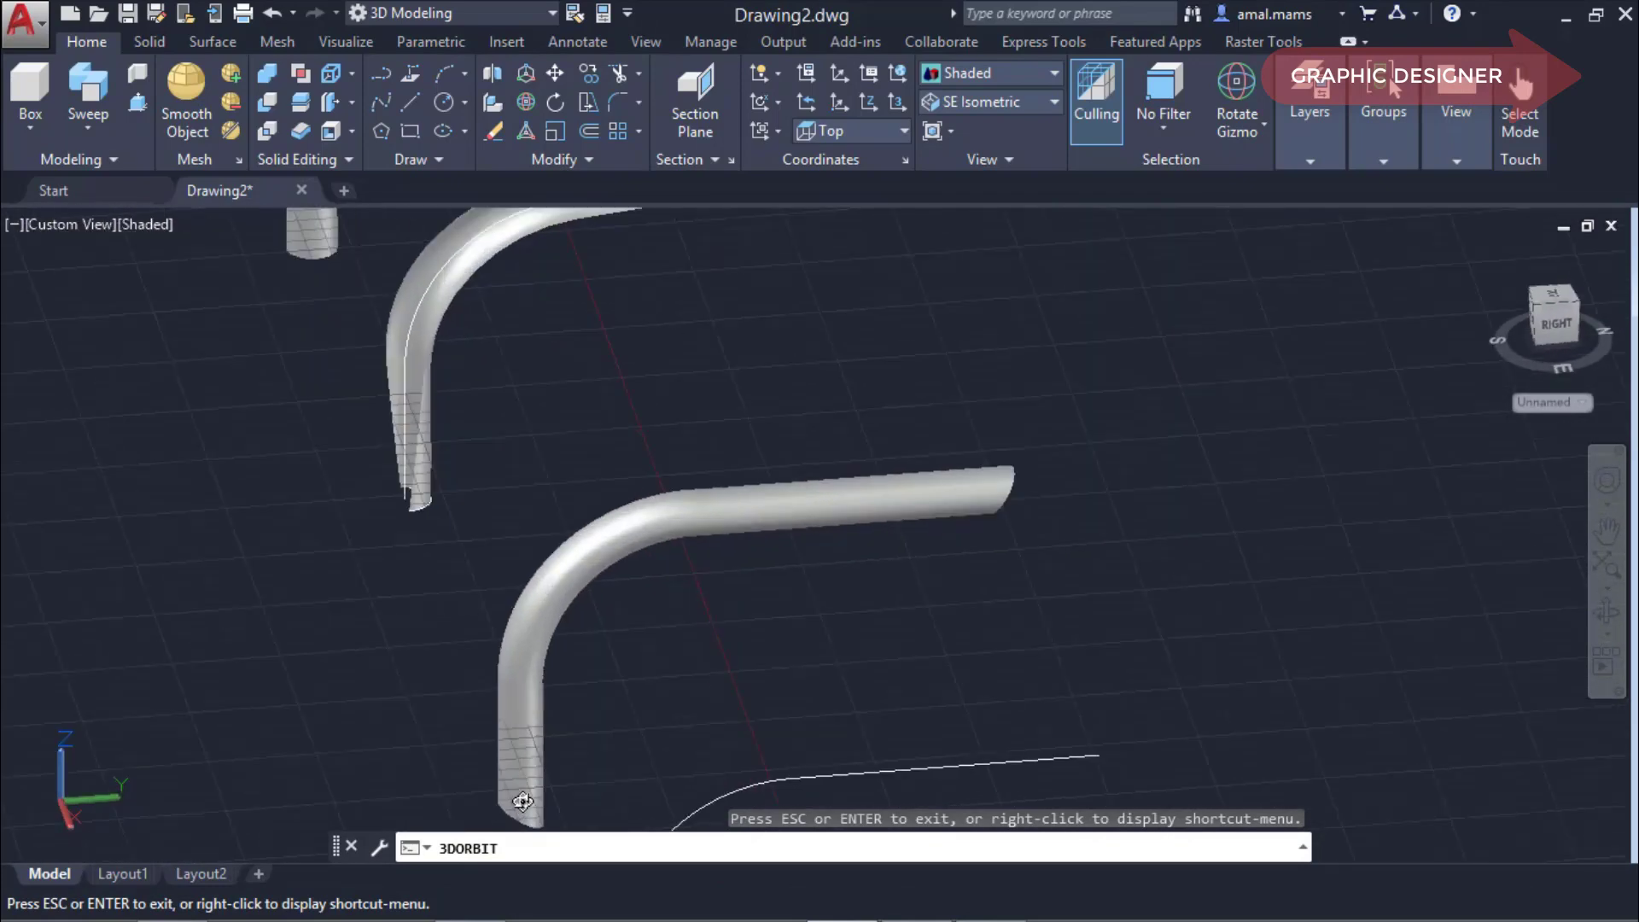
mouse_move(563, 768)
middle_mouse_down()
mouse_move(567, 714)
mouse_move(538, 633)
mouse_move(556, 423)
middle_mouse_up()
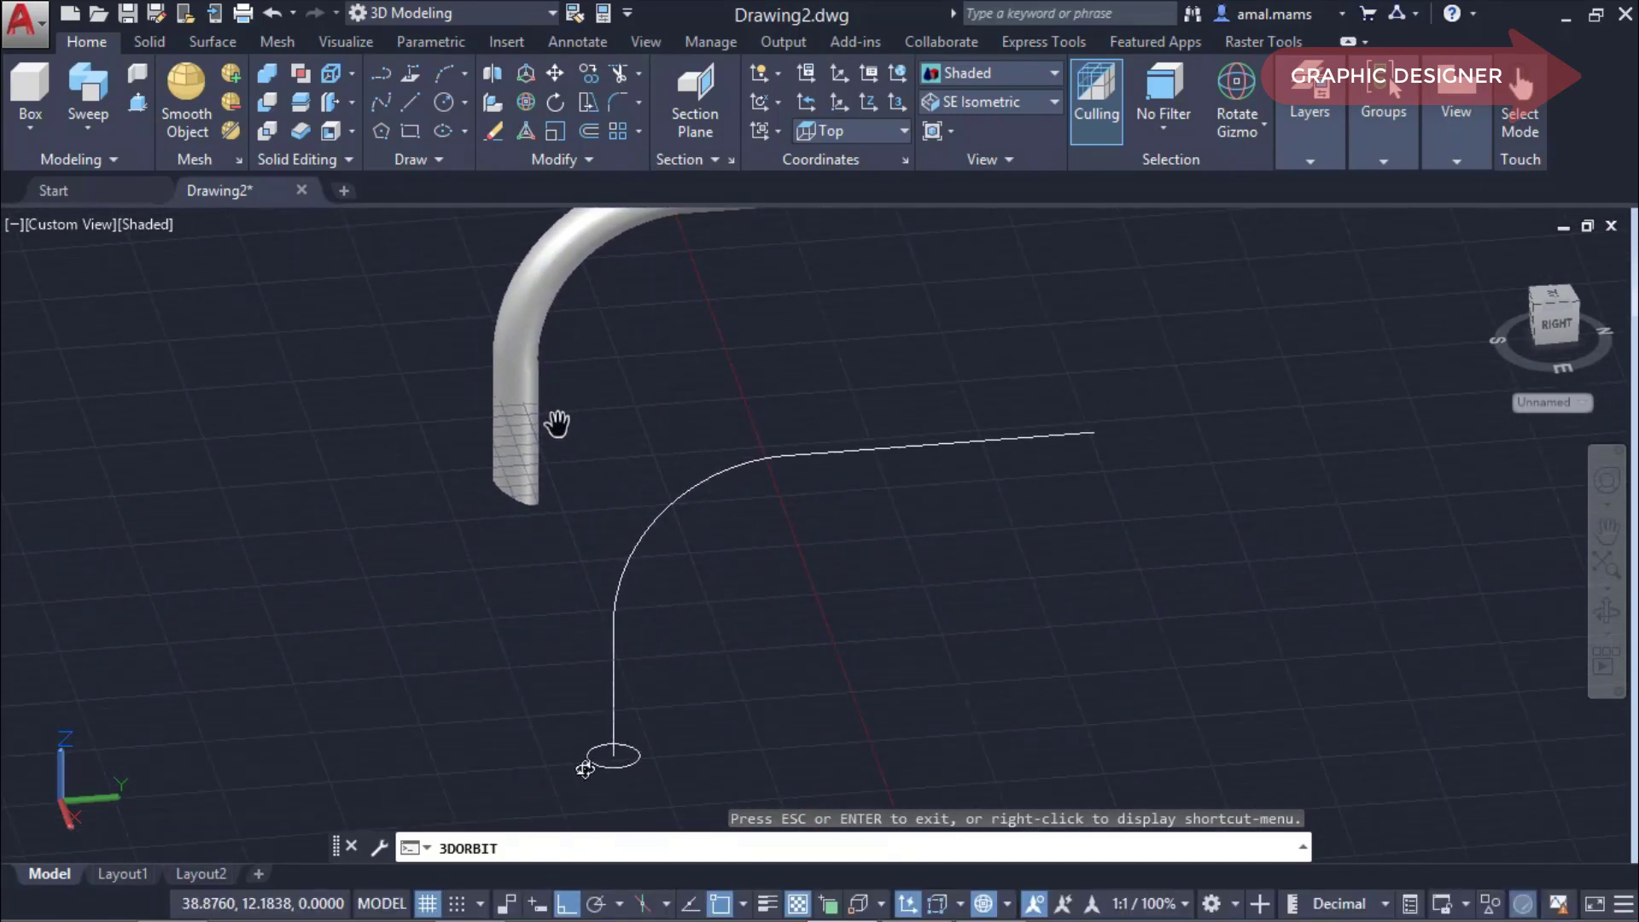
Tilt the last path's base circle by rotating it 150° with the rotate gizmo.
key("Escape")
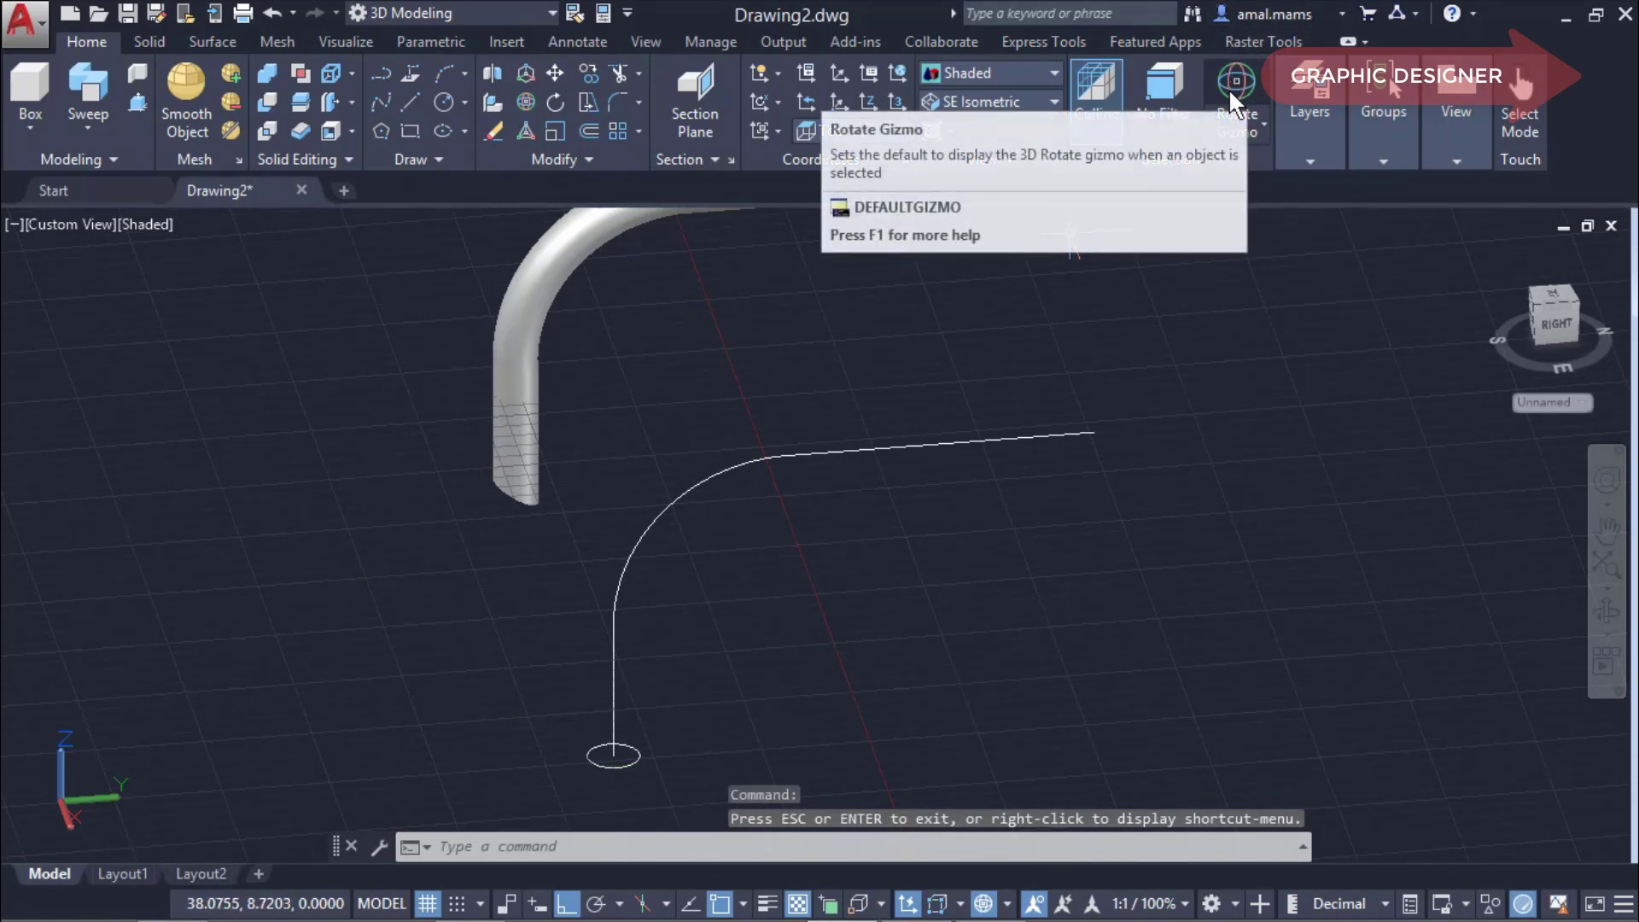
left_click(623, 769)
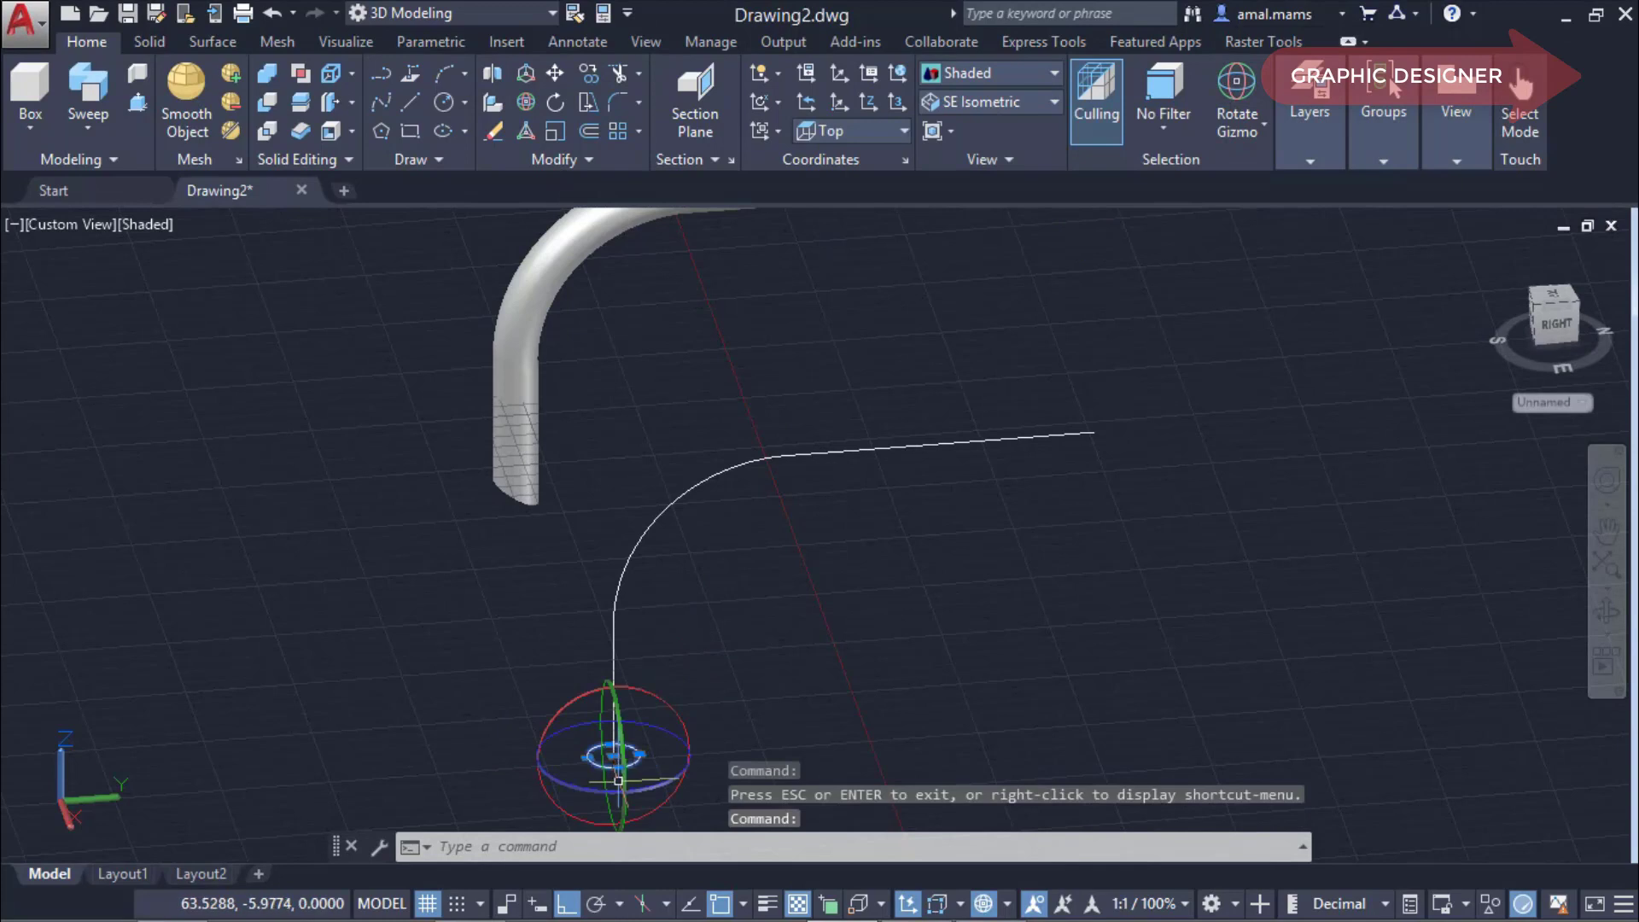
left_click(648, 685)
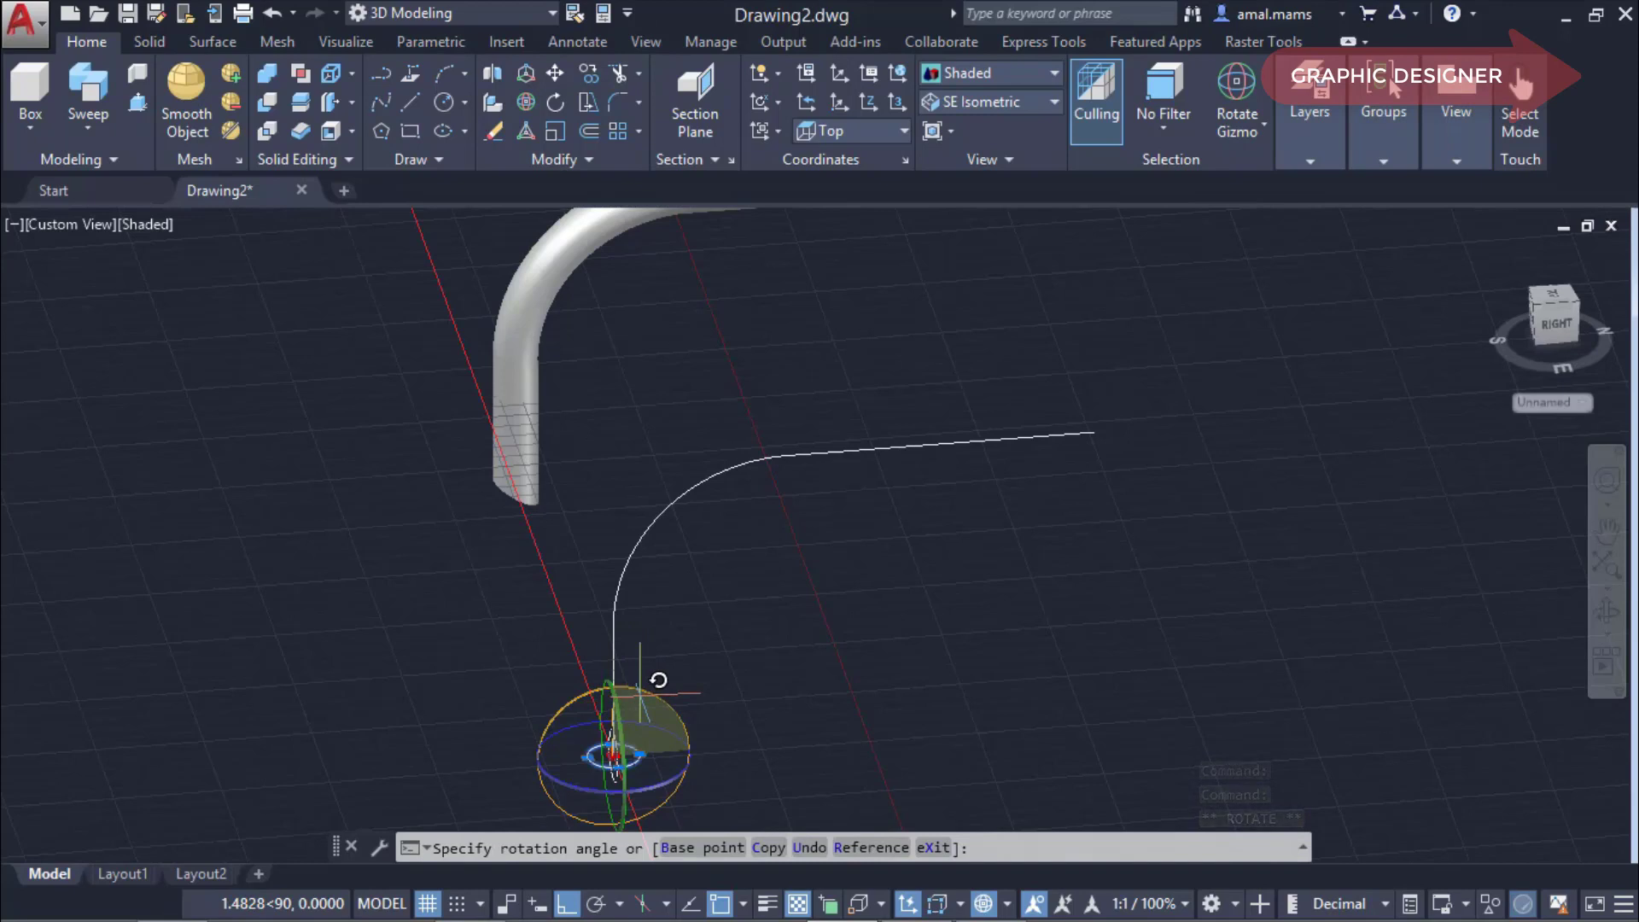
type("150")
key("Return")
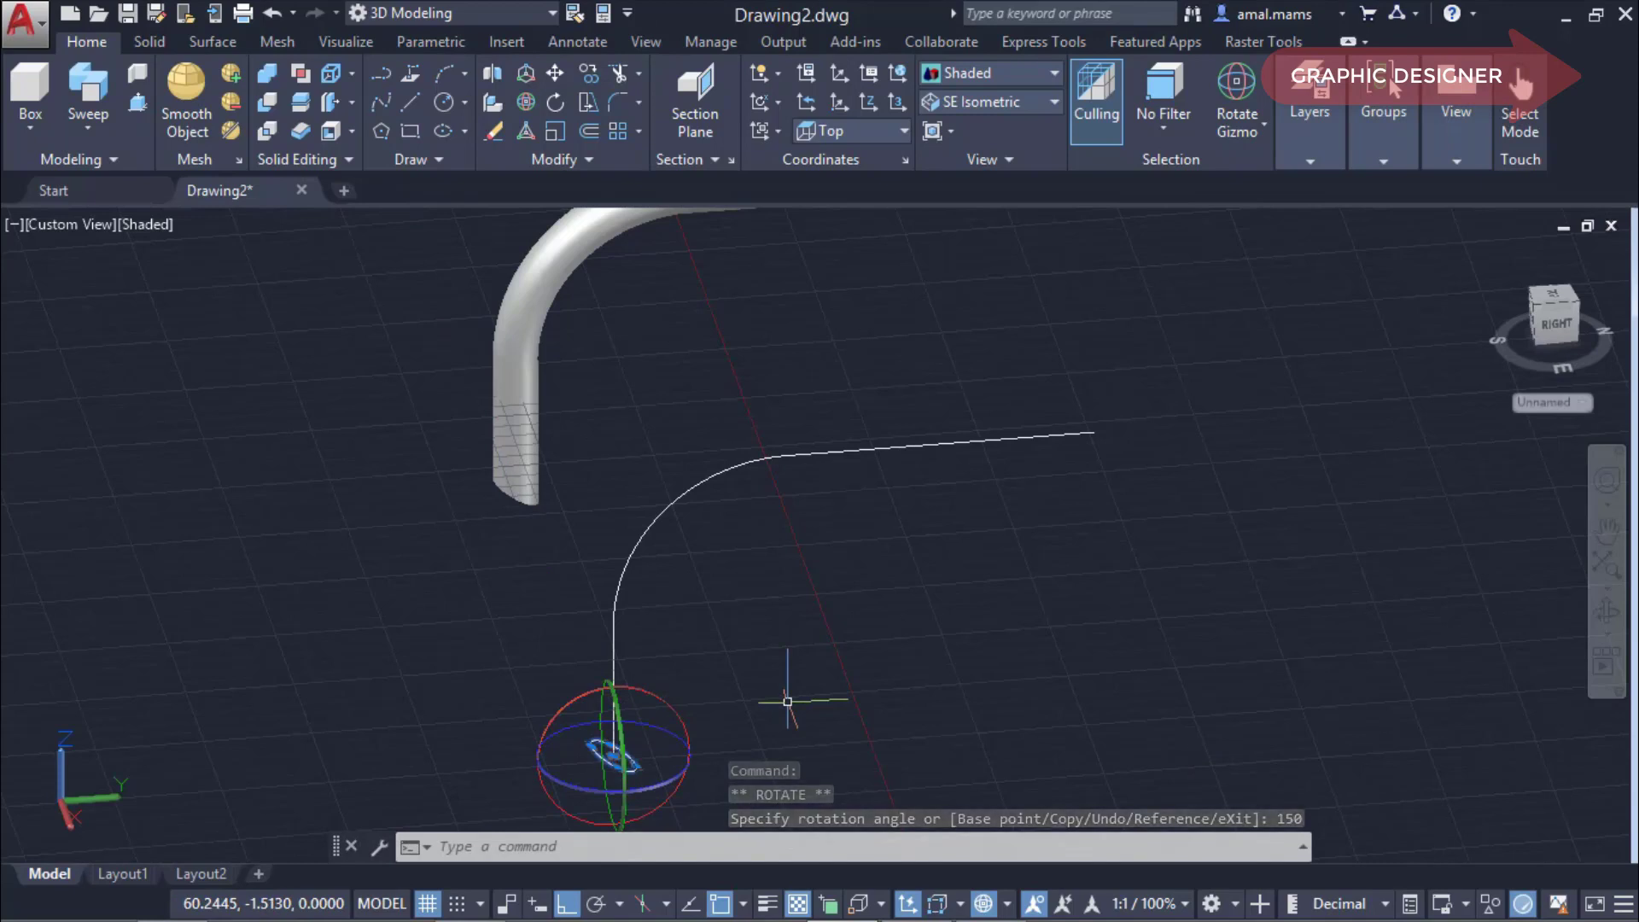
key("Escape")
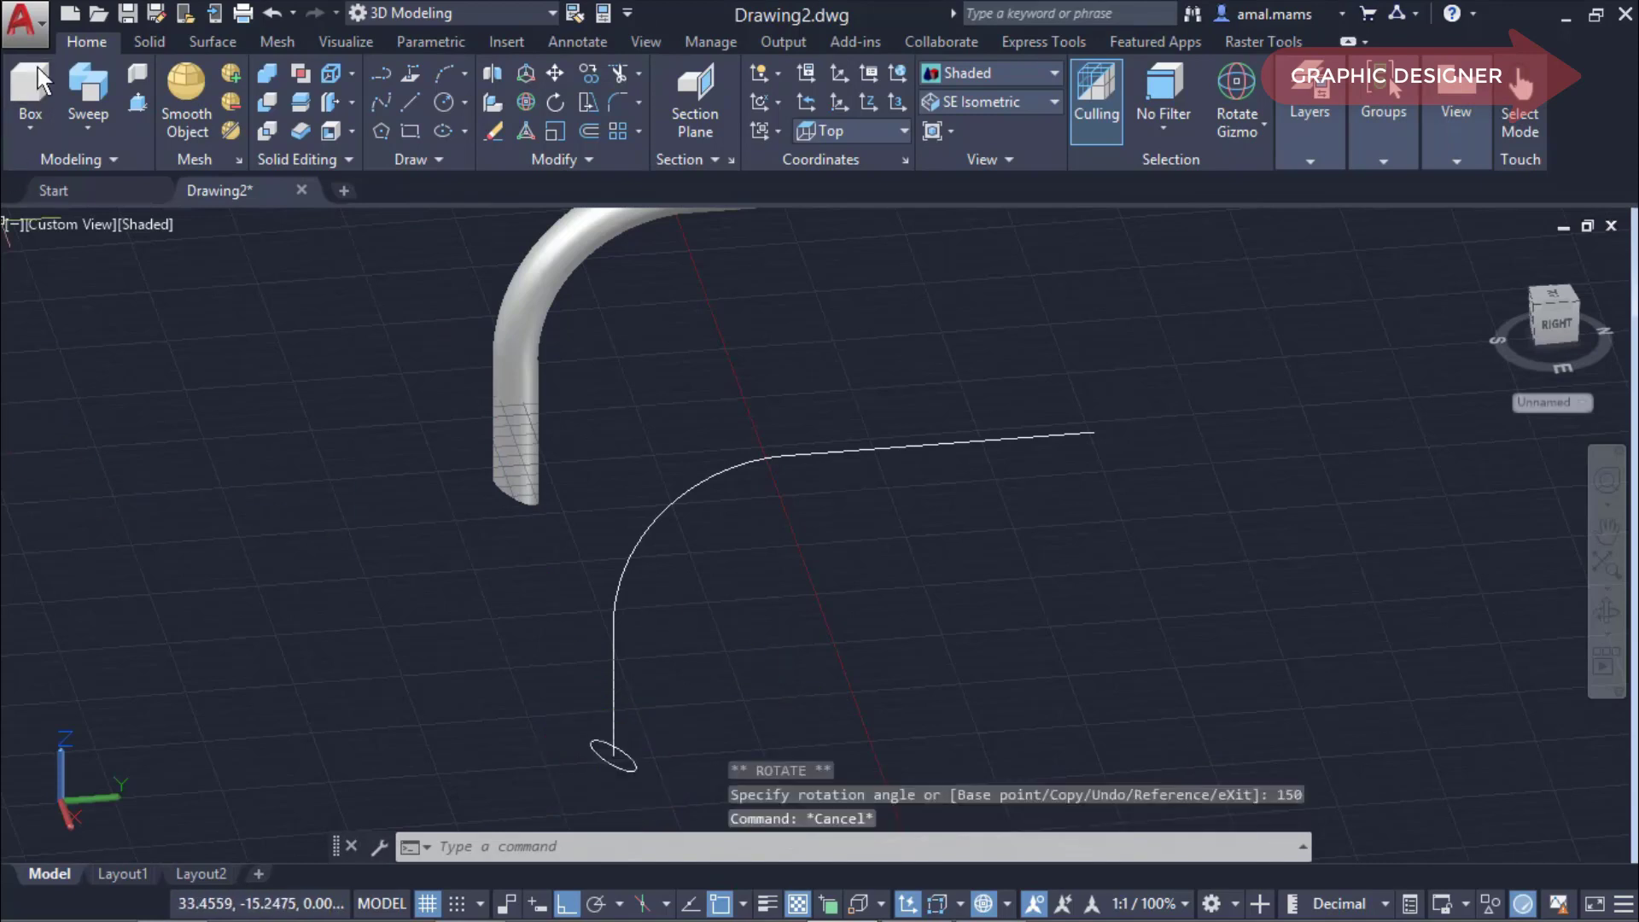
Sweep the tilted circle along the last curved path with perpendicular alignment kept on.
left_click(87, 89)
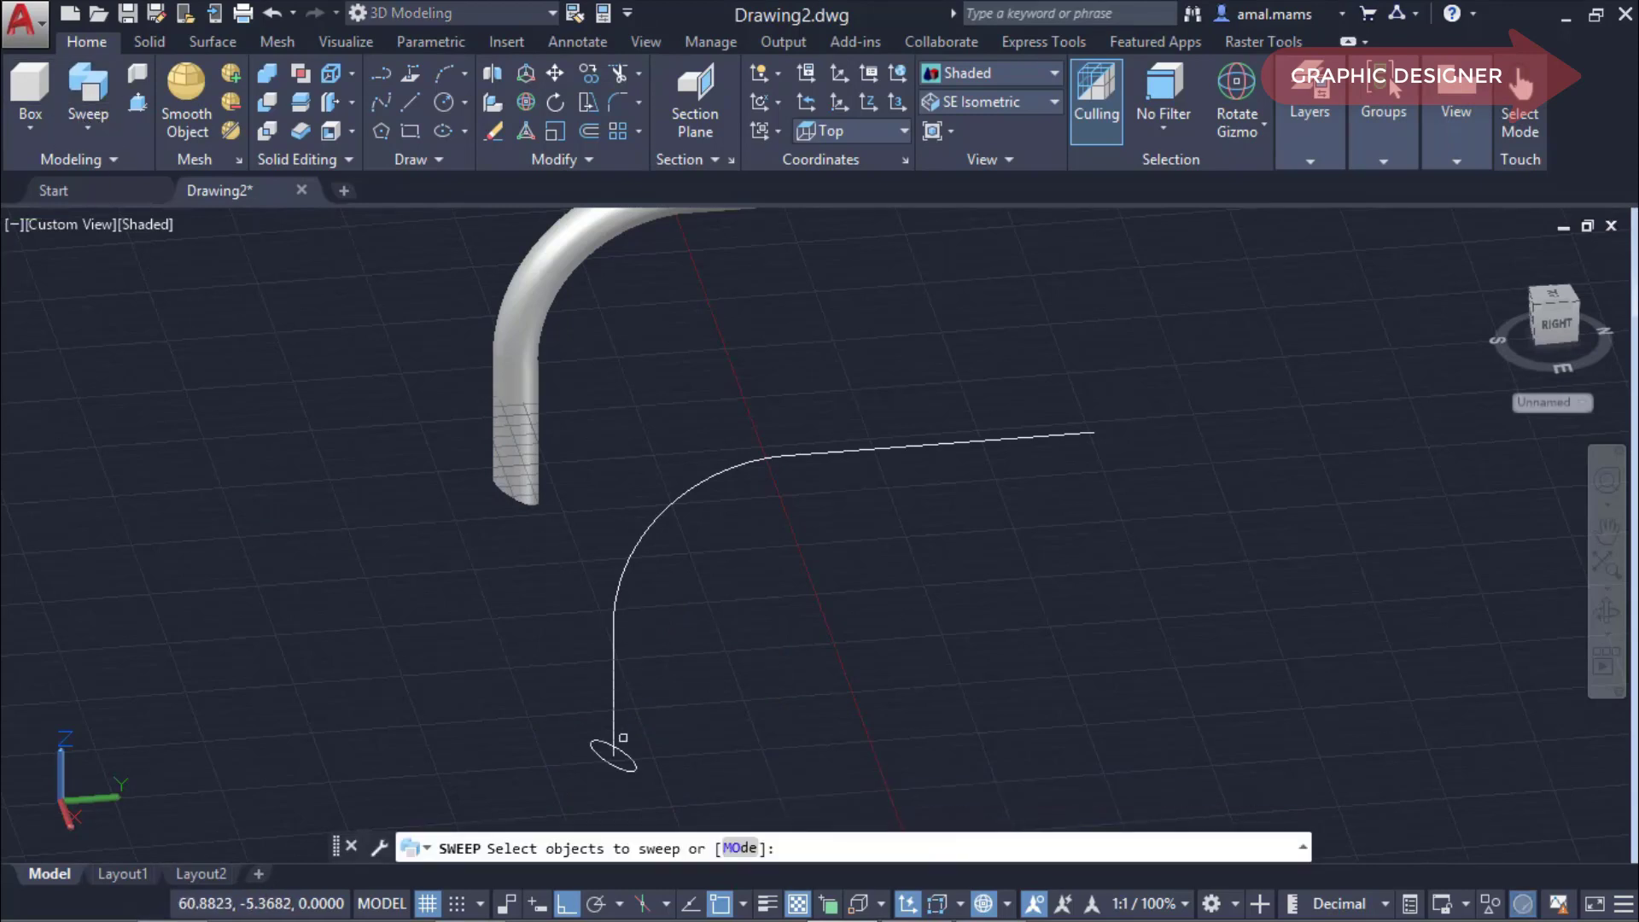
left_click(630, 767)
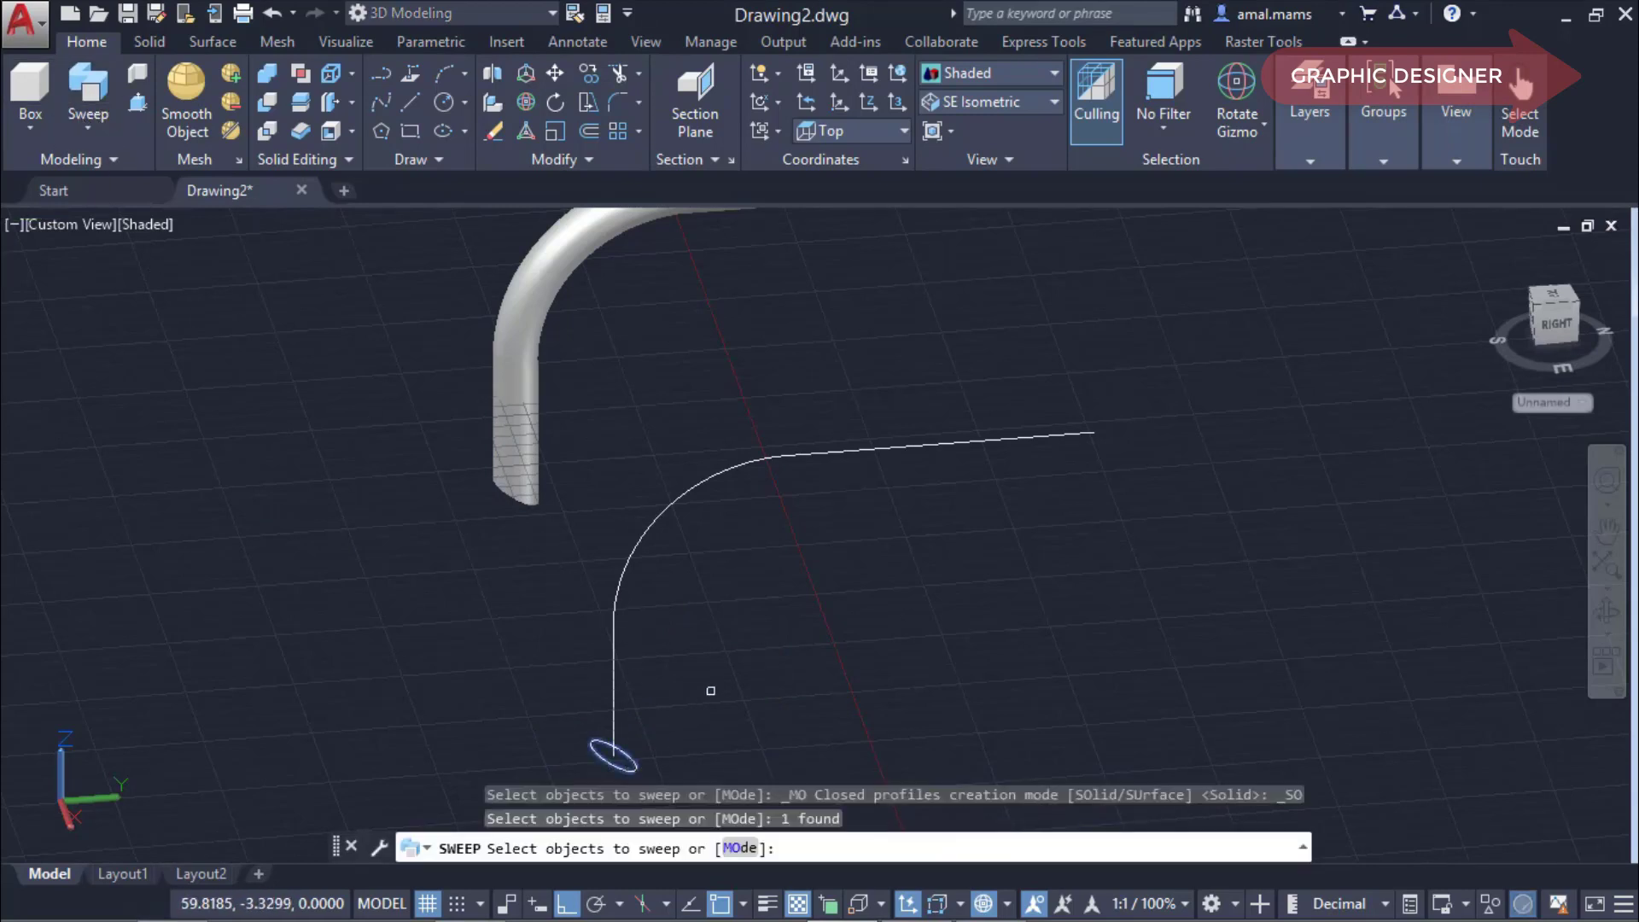
right_click(715, 691)
left_click(746, 713)
type("al")
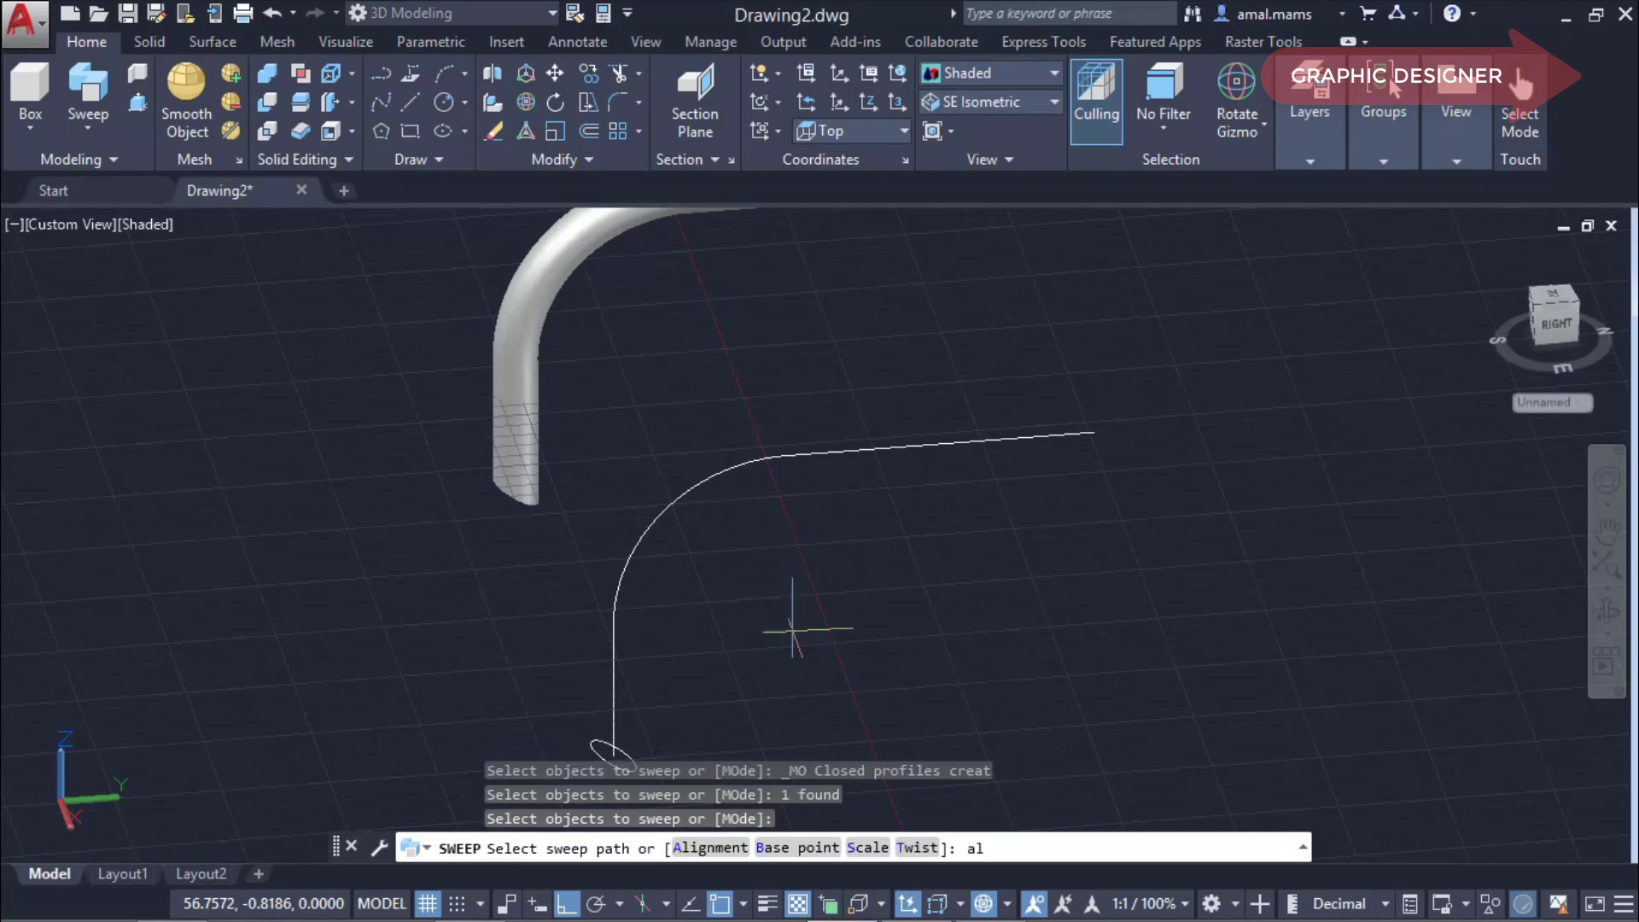
key("Return")
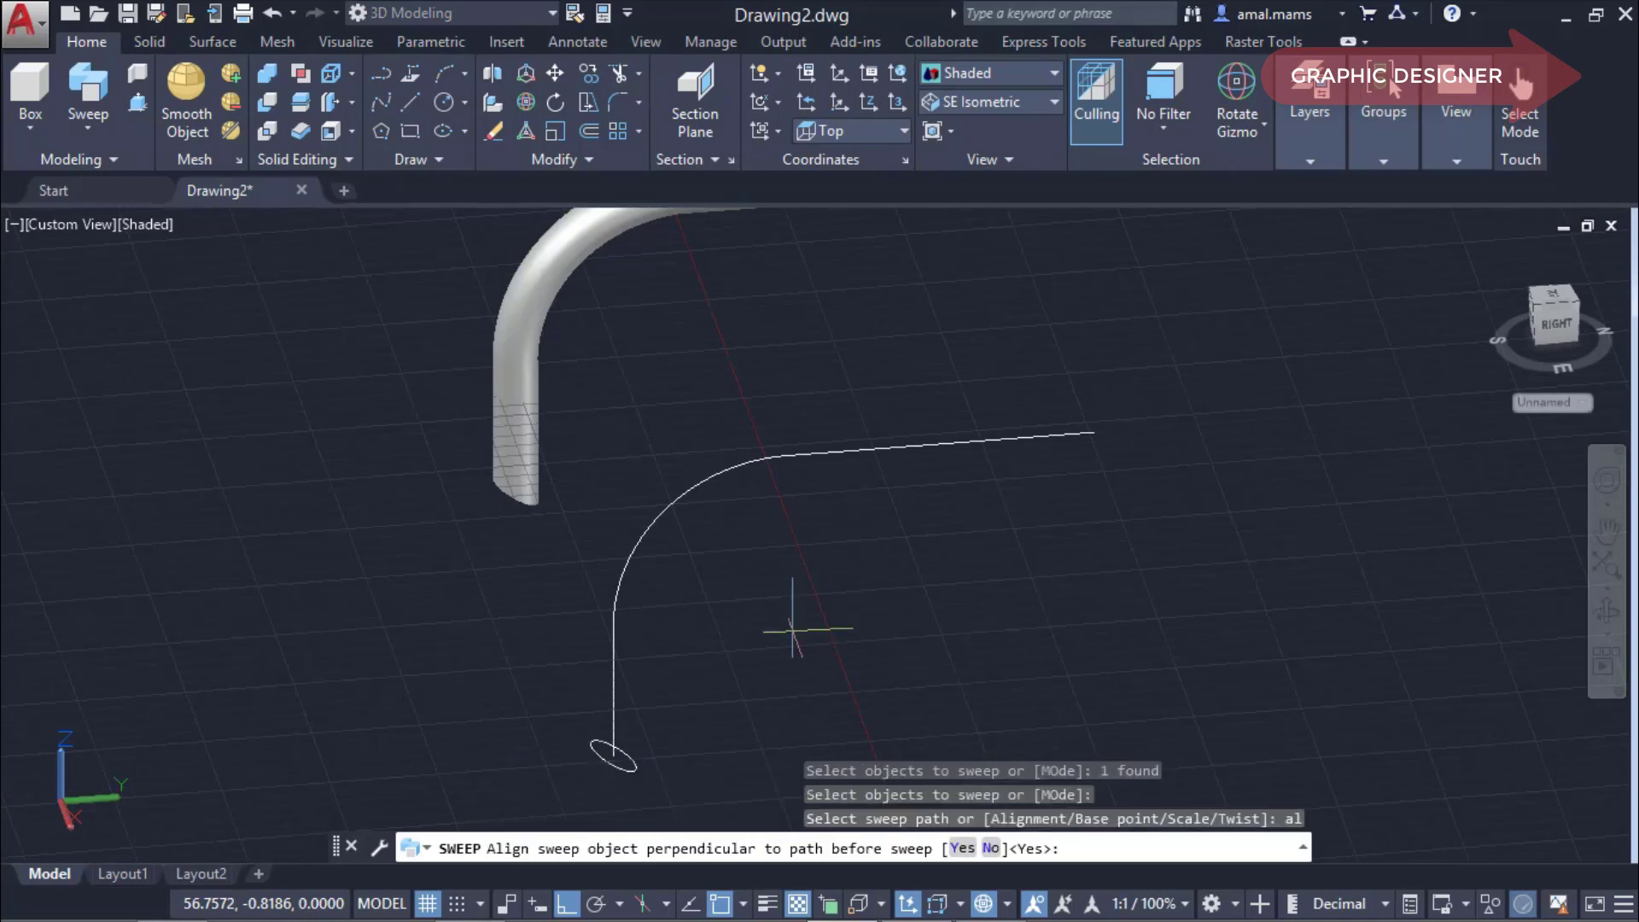
type("y")
key("Return")
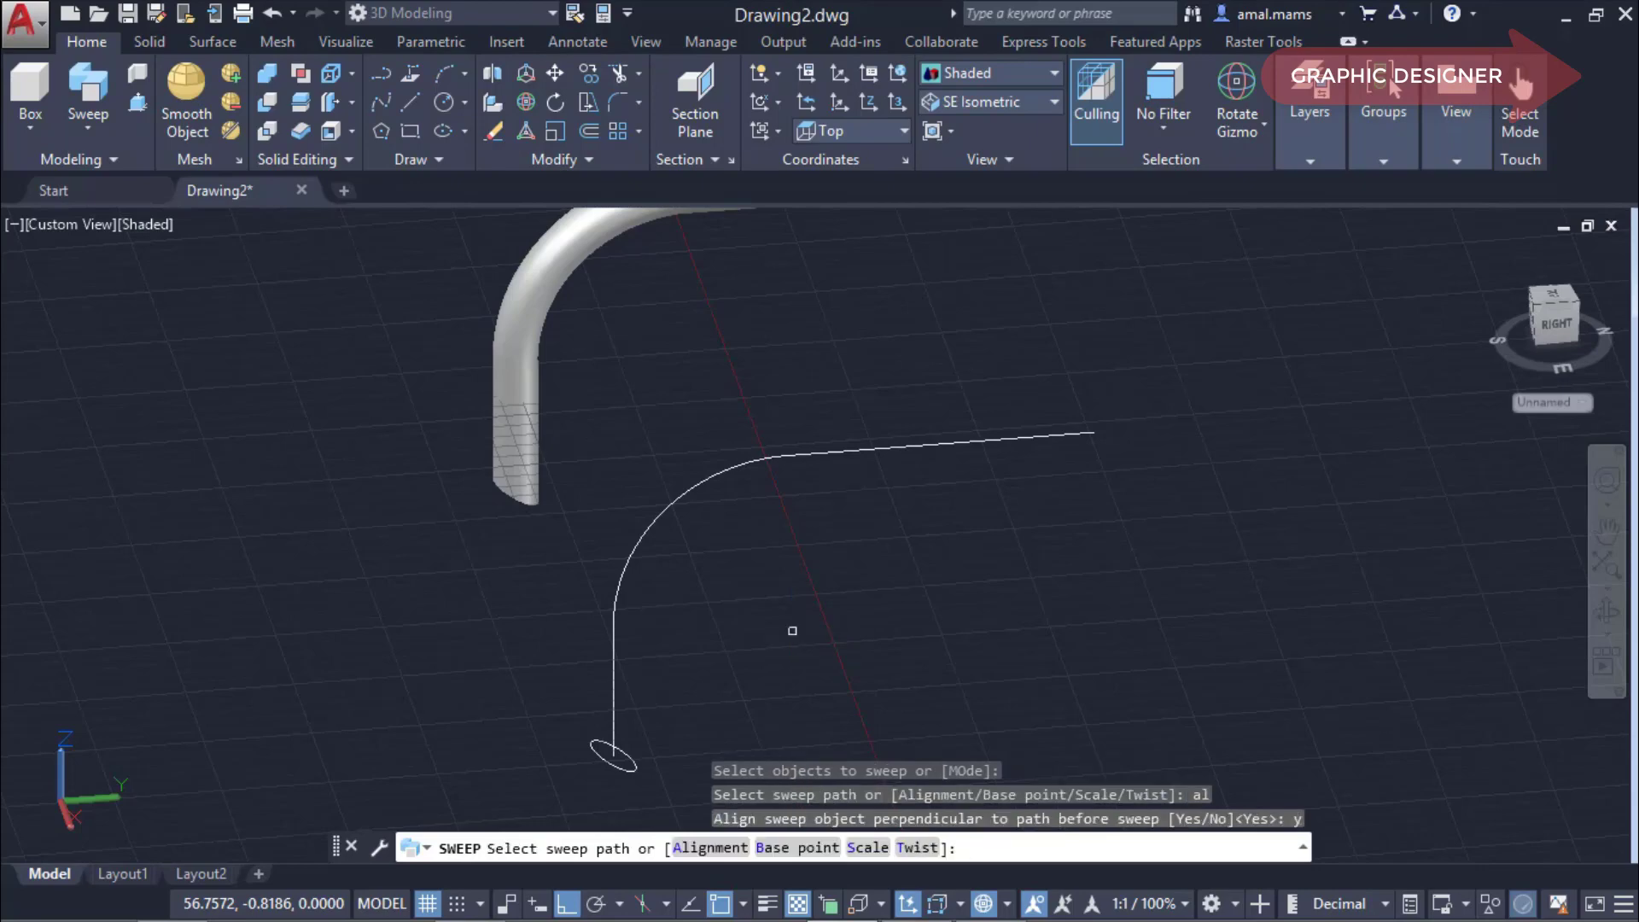
left_click(739, 464)
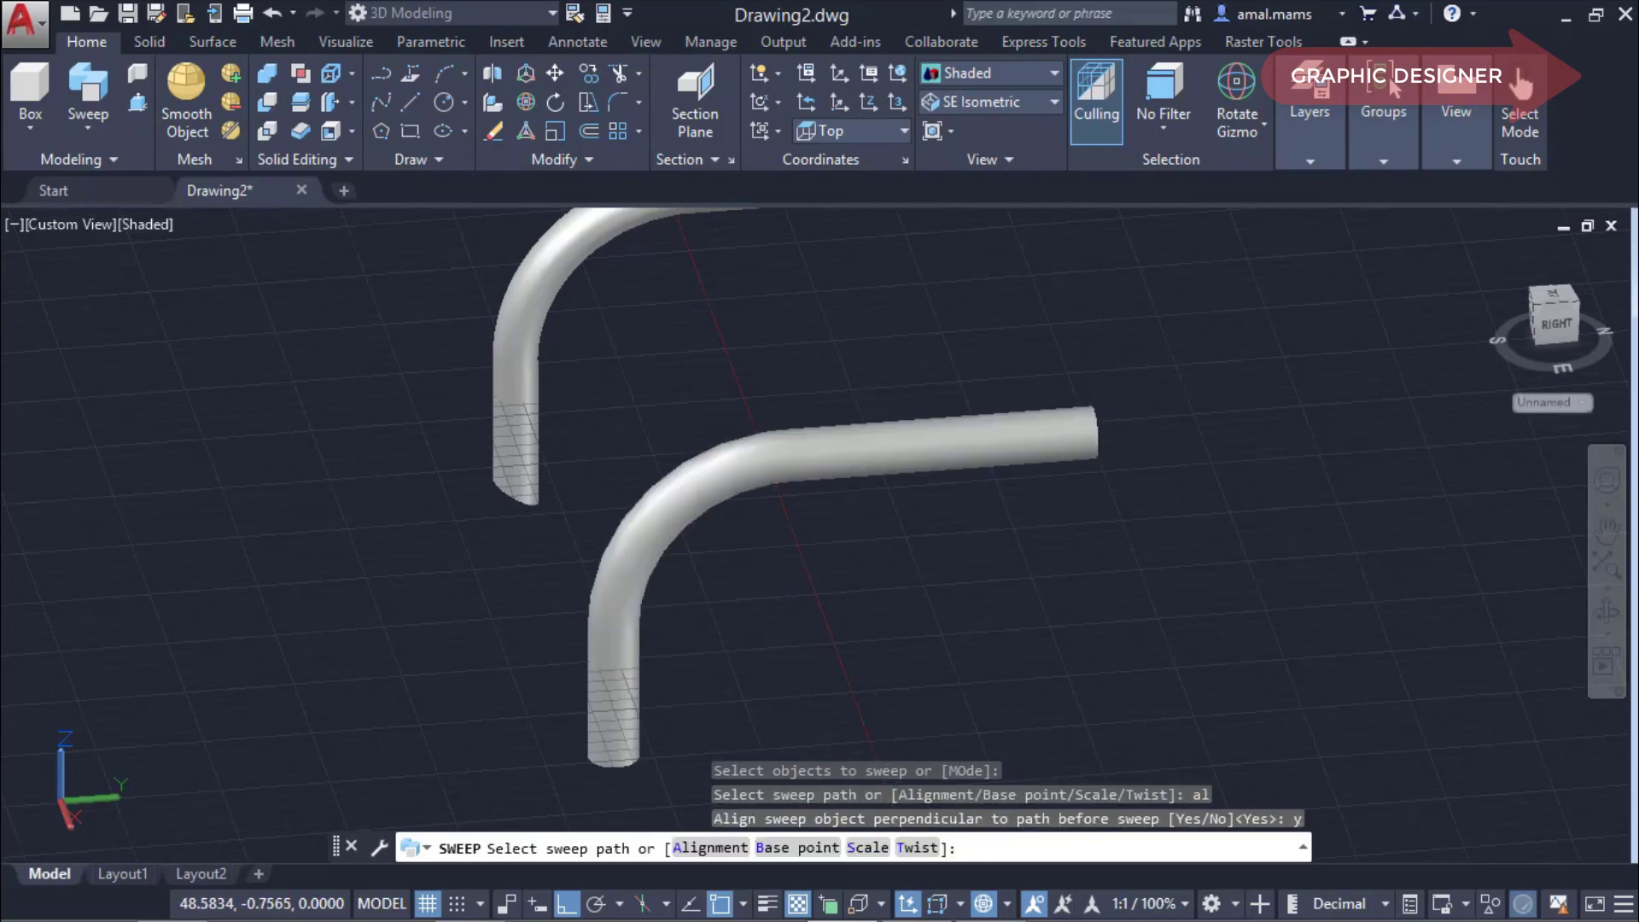
scroll(631, 705, "up", 3)
scroll(631, 705, "down", 3)
Orbit to see a tube's bottom end face, then zoom out and centre the row of tubes.
scroll(646, 703, "up", 1)
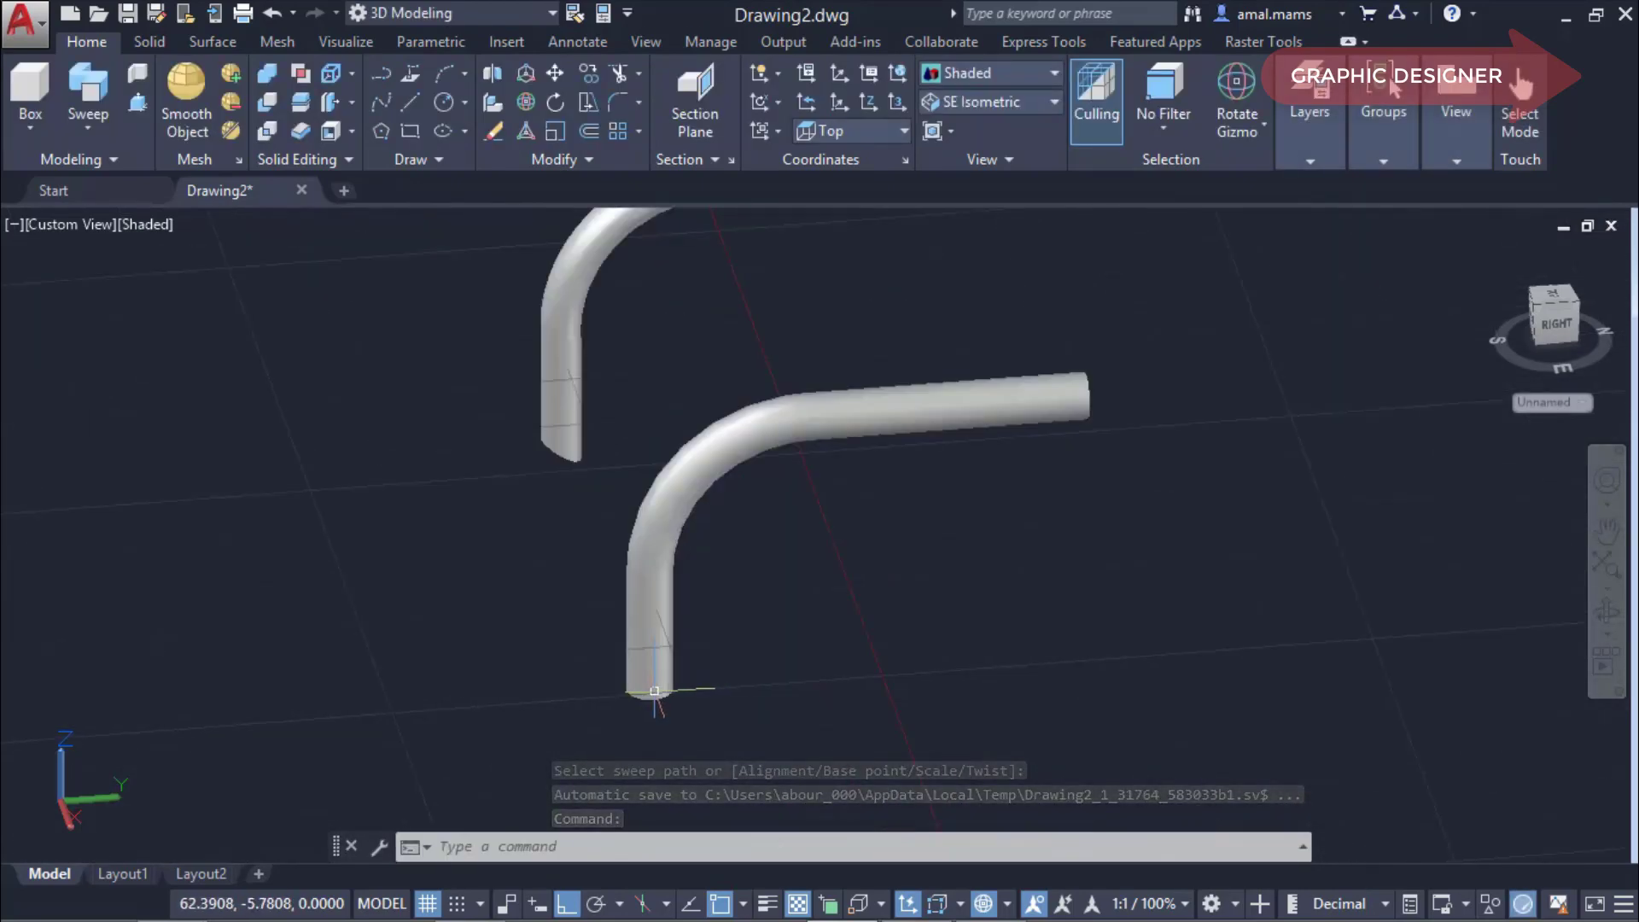
scroll(646, 703, "up", 2)
scroll(646, 703, "up", 2)
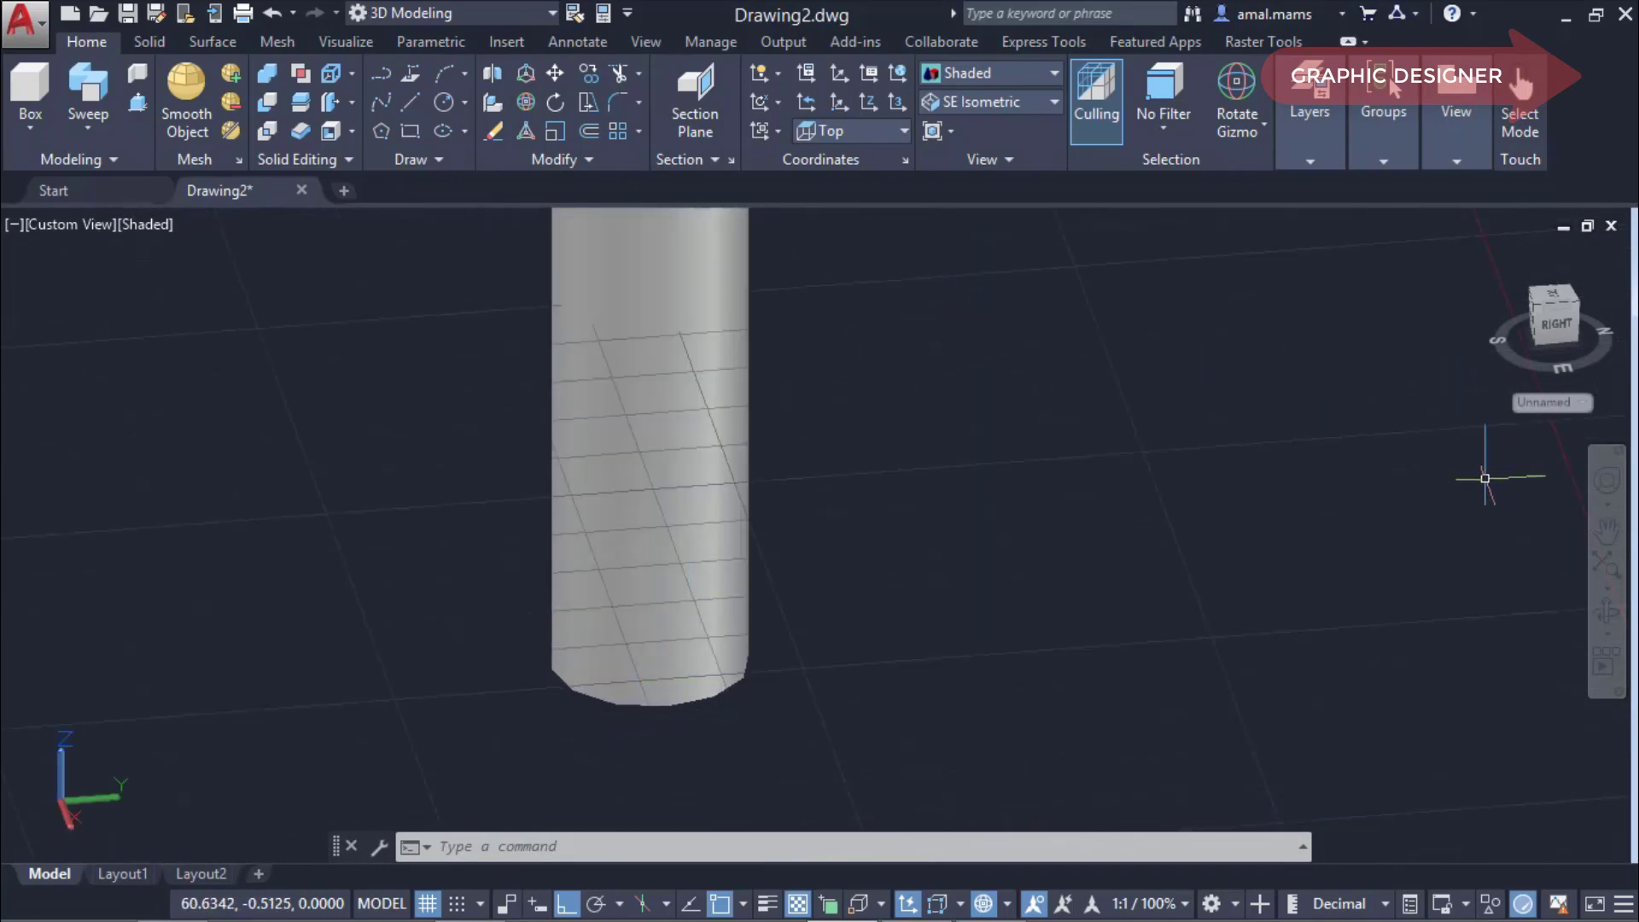
left_click(1608, 626)
mouse_move(634, 688)
left_mouse_down()
mouse_move(685, 525)
mouse_move(633, 669)
mouse_move(445, 369)
mouse_move(409, 351)
mouse_move(461, 350)
mouse_move(544, 246)
mouse_move(464, 392)
mouse_move(478, 249)
left_mouse_up()
scroll(463, 392, "down", 3)
scroll(464, 375, "down", 3)
scroll(464, 367, "down", 2)
scroll(464, 362, "down", 2)
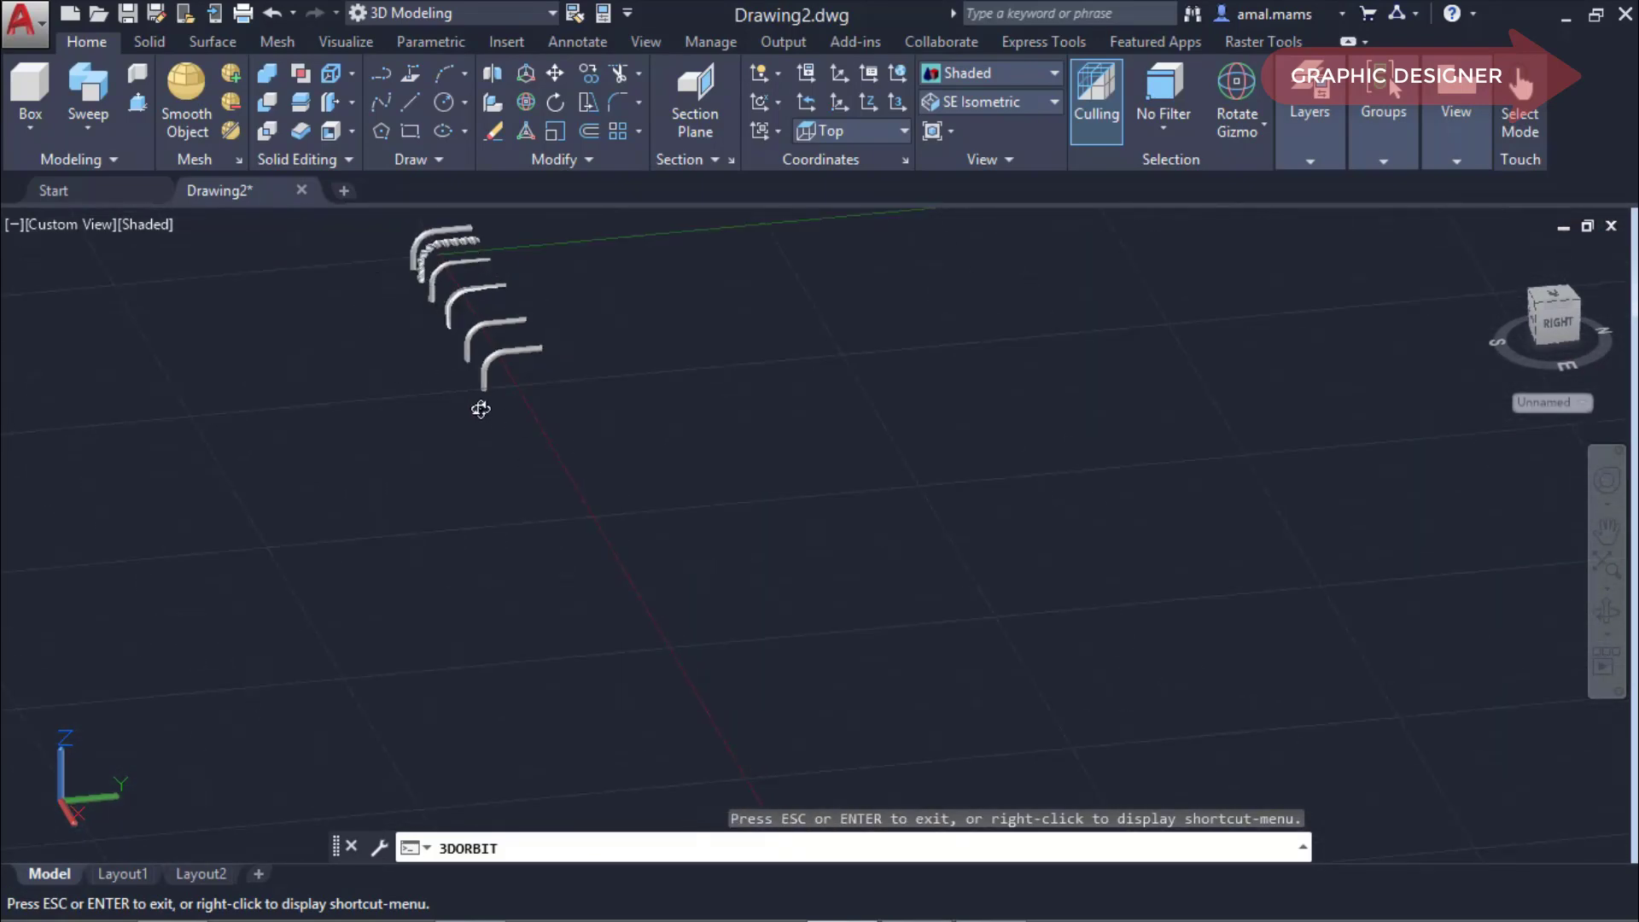
middle_click_drag(385, 407, 453, 504)
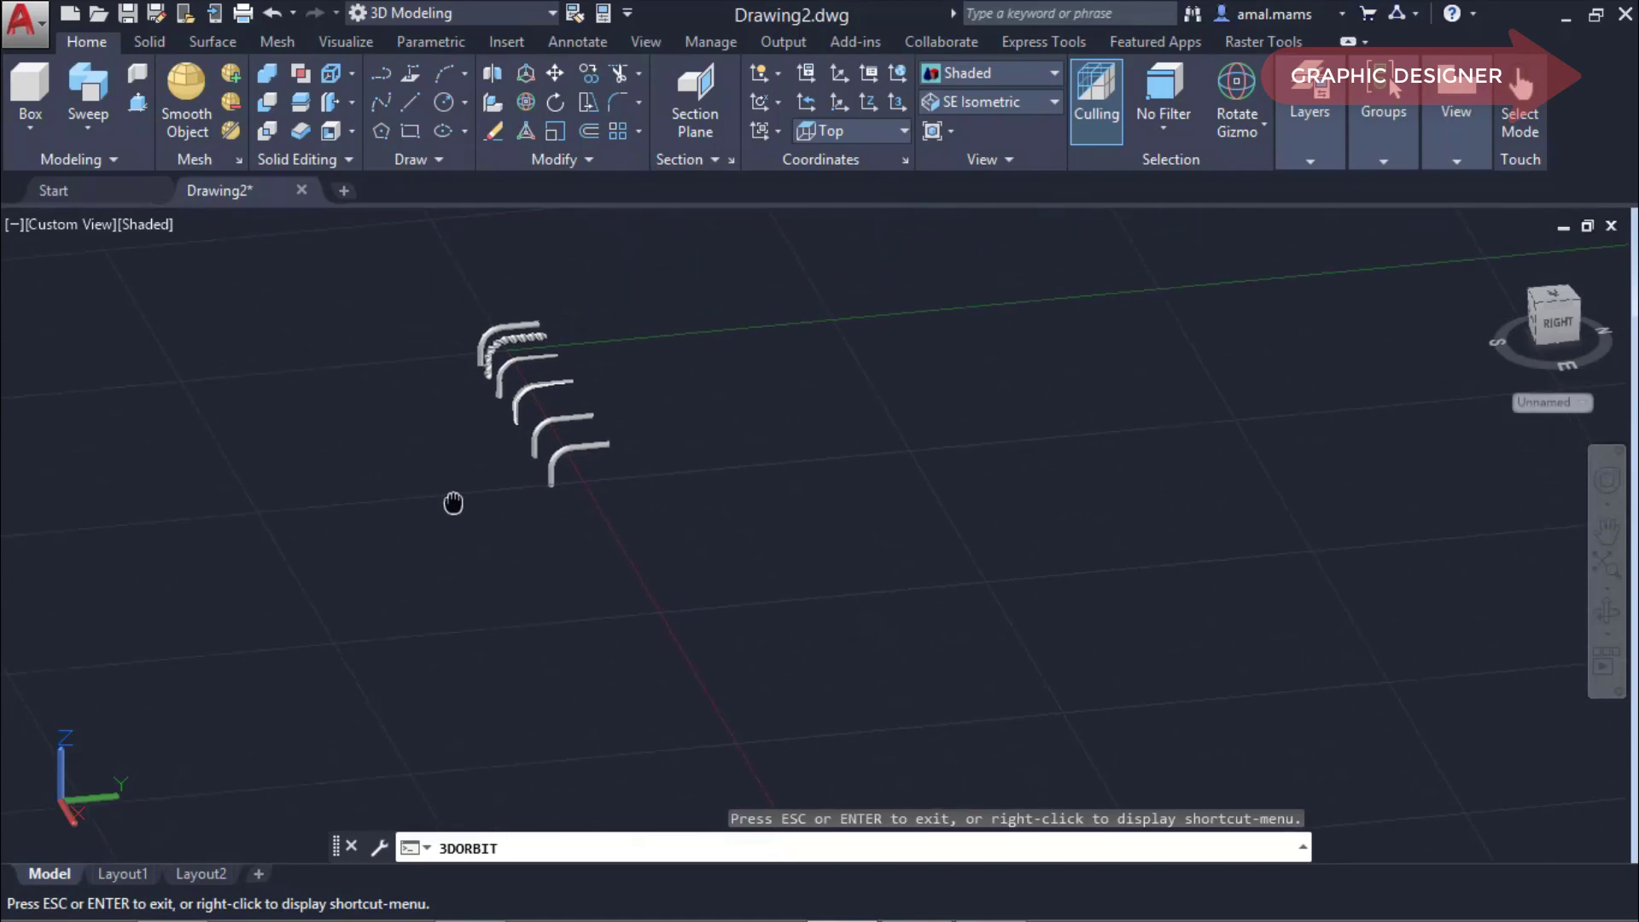
Zoom and orbit until the twisted solid and the full row of six sweeps are visible.
scroll(498, 449, "up", 1)
scroll(513, 448, "up", 2)
scroll(556, 447, "up", 3)
scroll(555, 446, "up", 2)
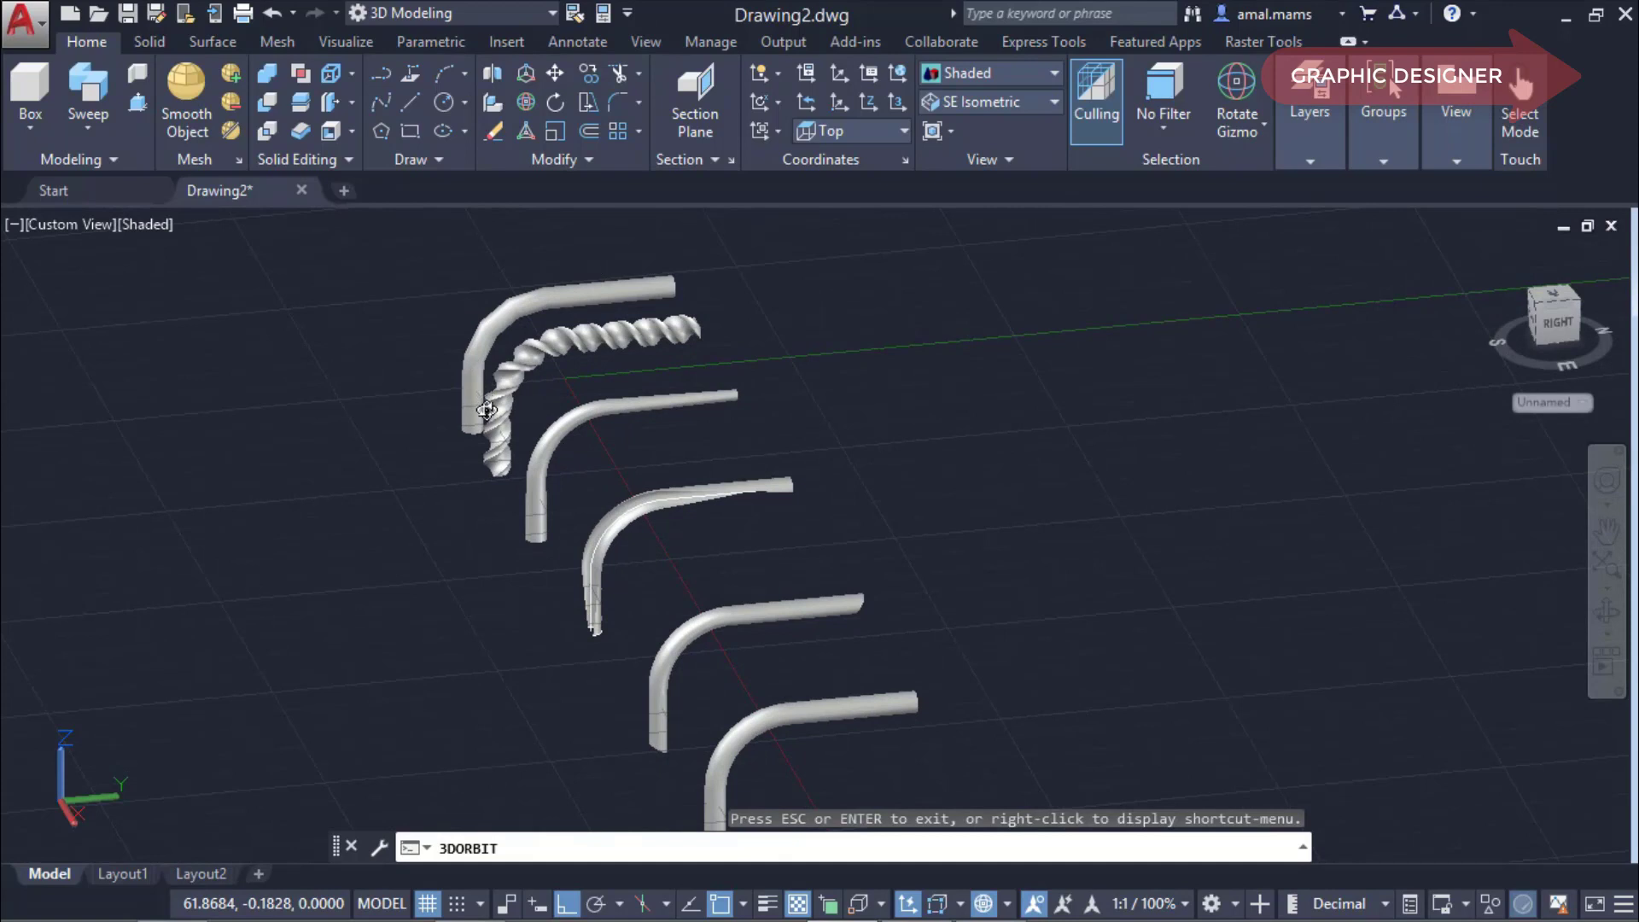
scroll(449, 367, "up", 1)
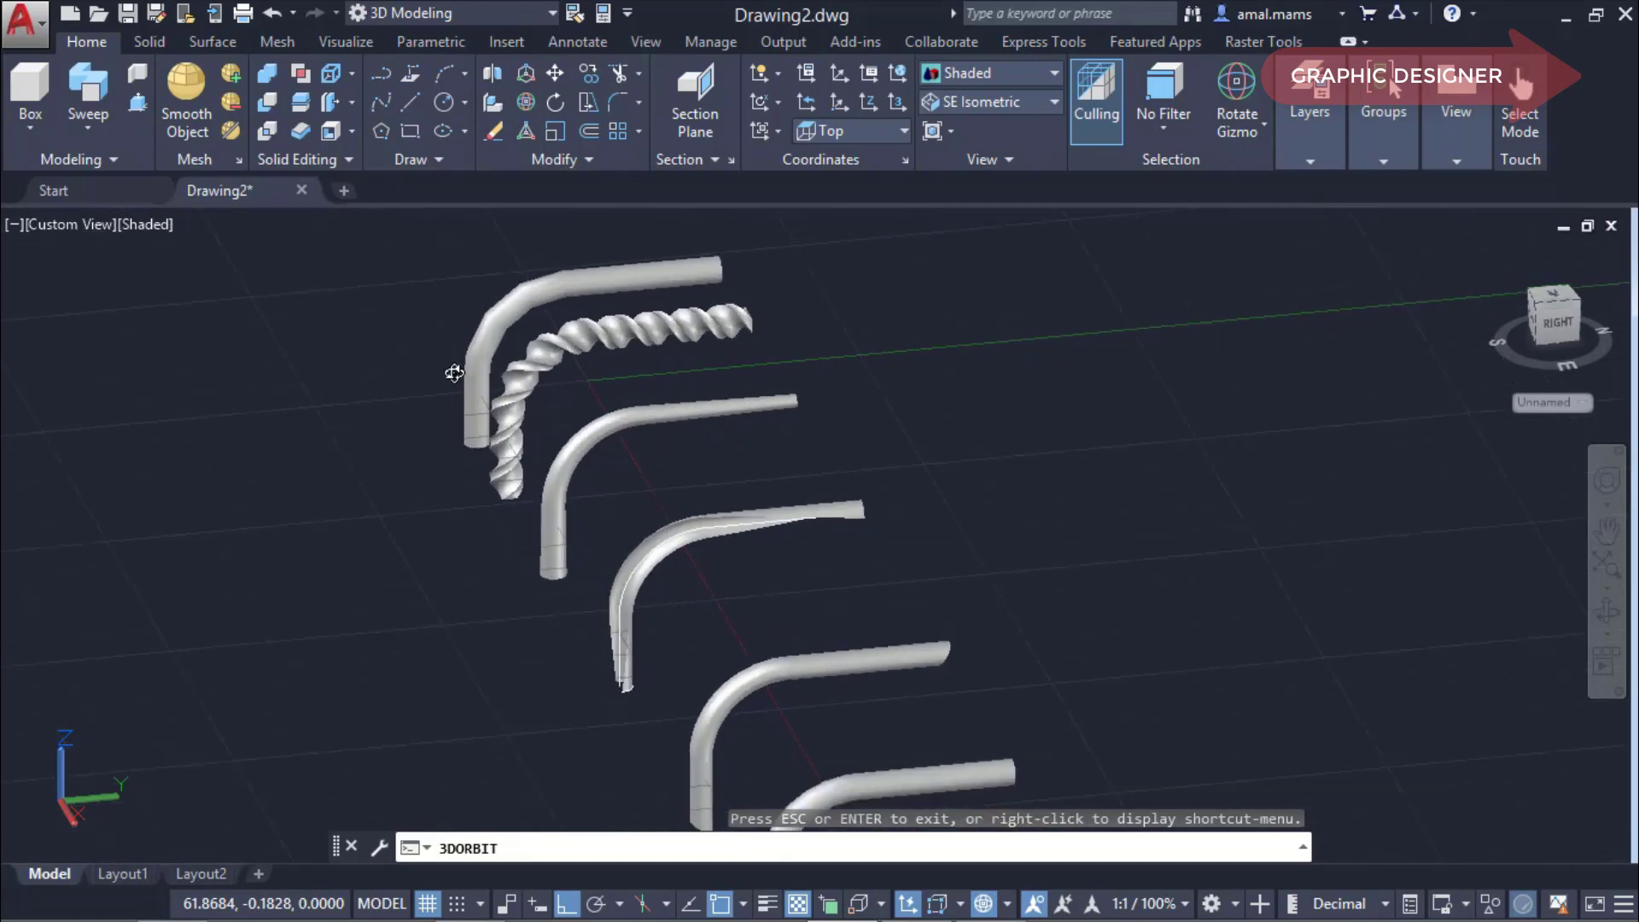
scroll(450, 367, "up", 1)
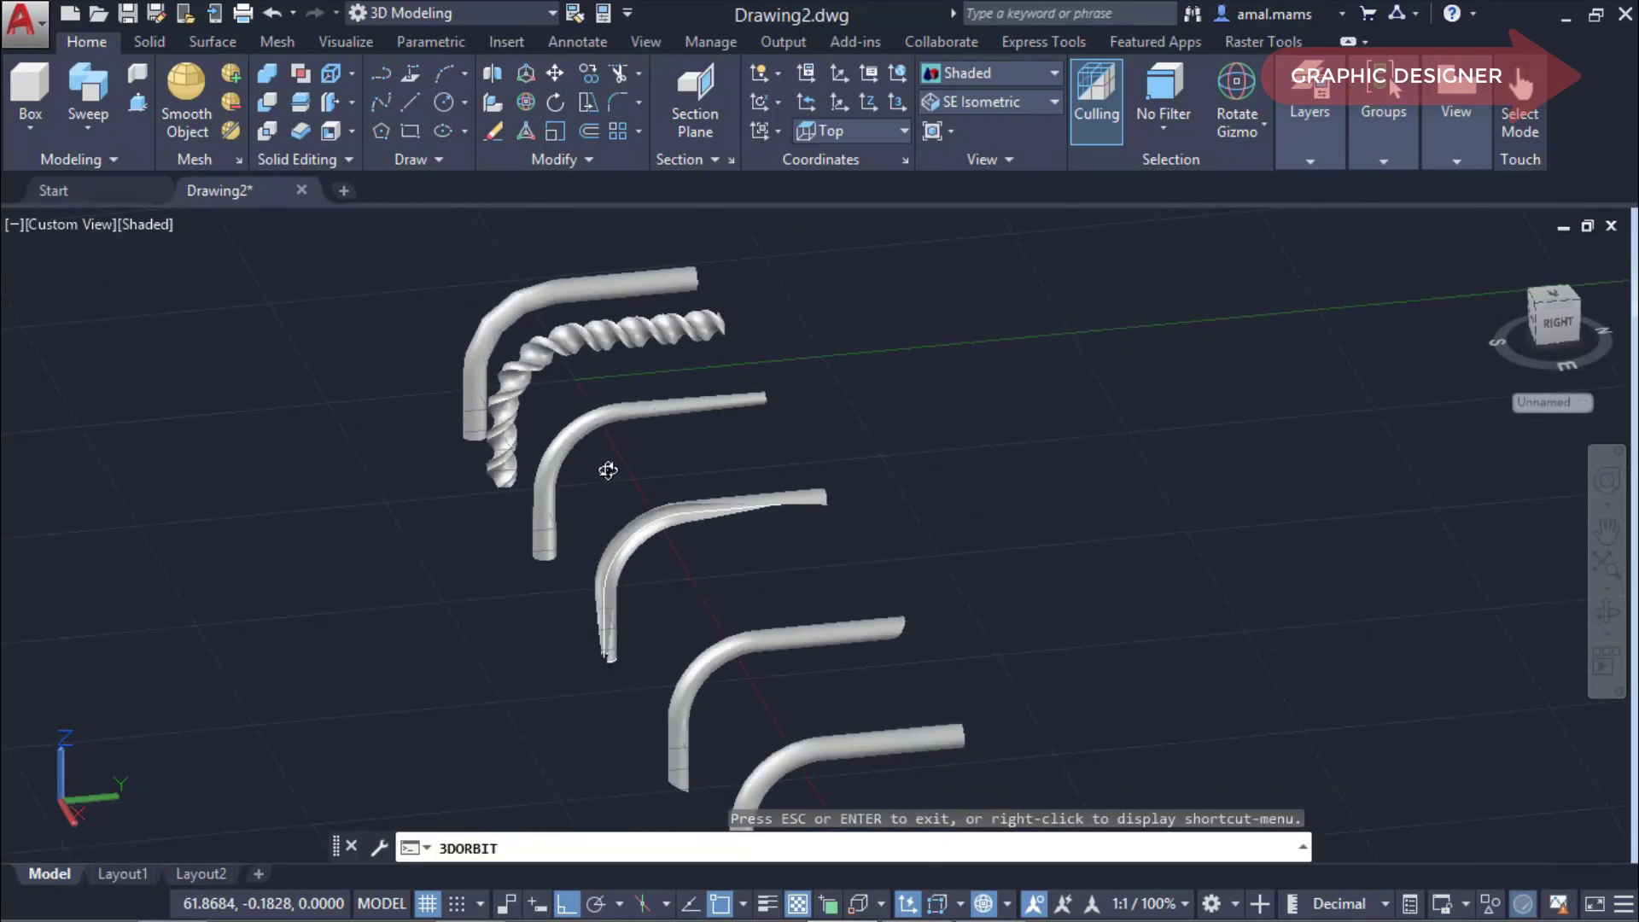
scroll(606, 606, "up", 4)
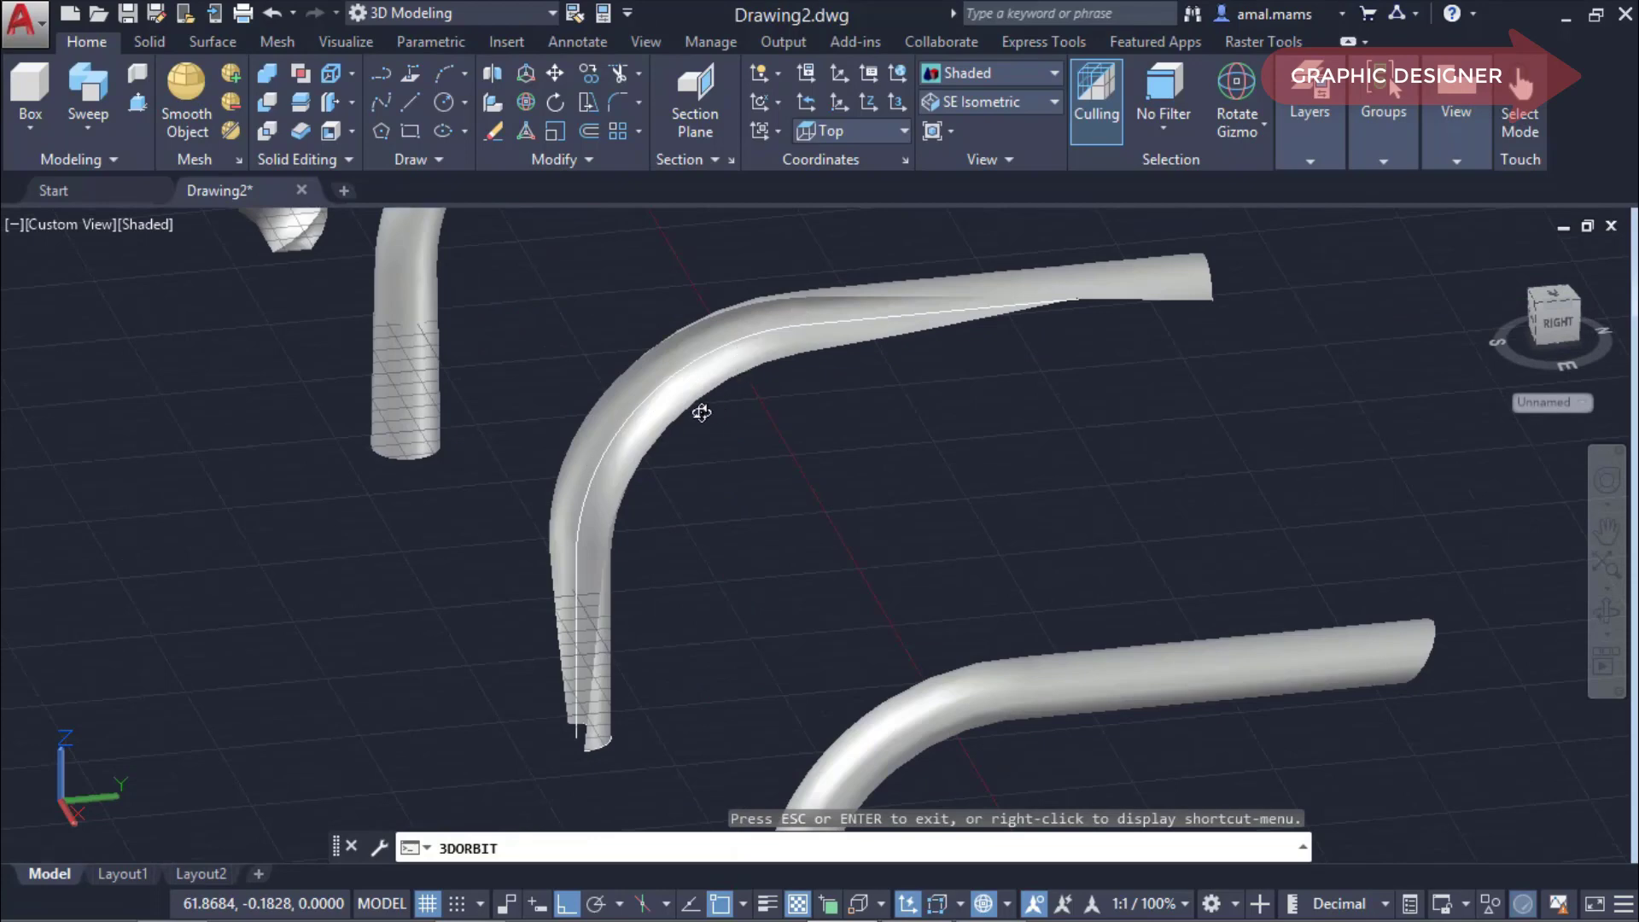
scroll(687, 392, "down", 2)
scroll(751, 597, "down", 1)
scroll(691, 589, "down", 1)
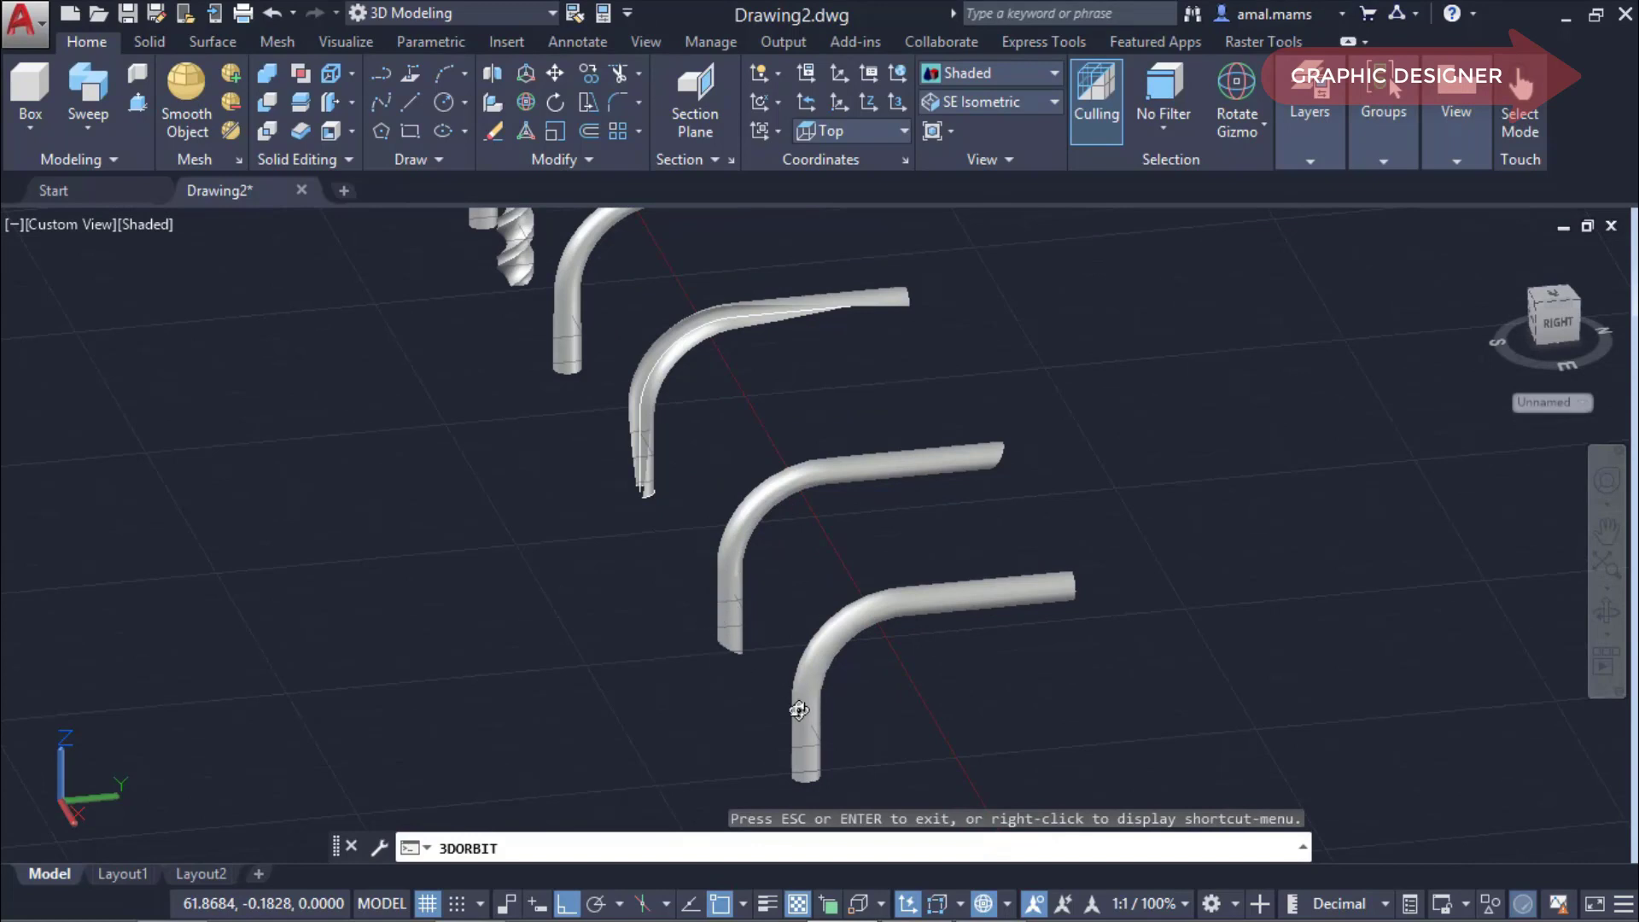
left_click_drag(567, 427, 532, 267)
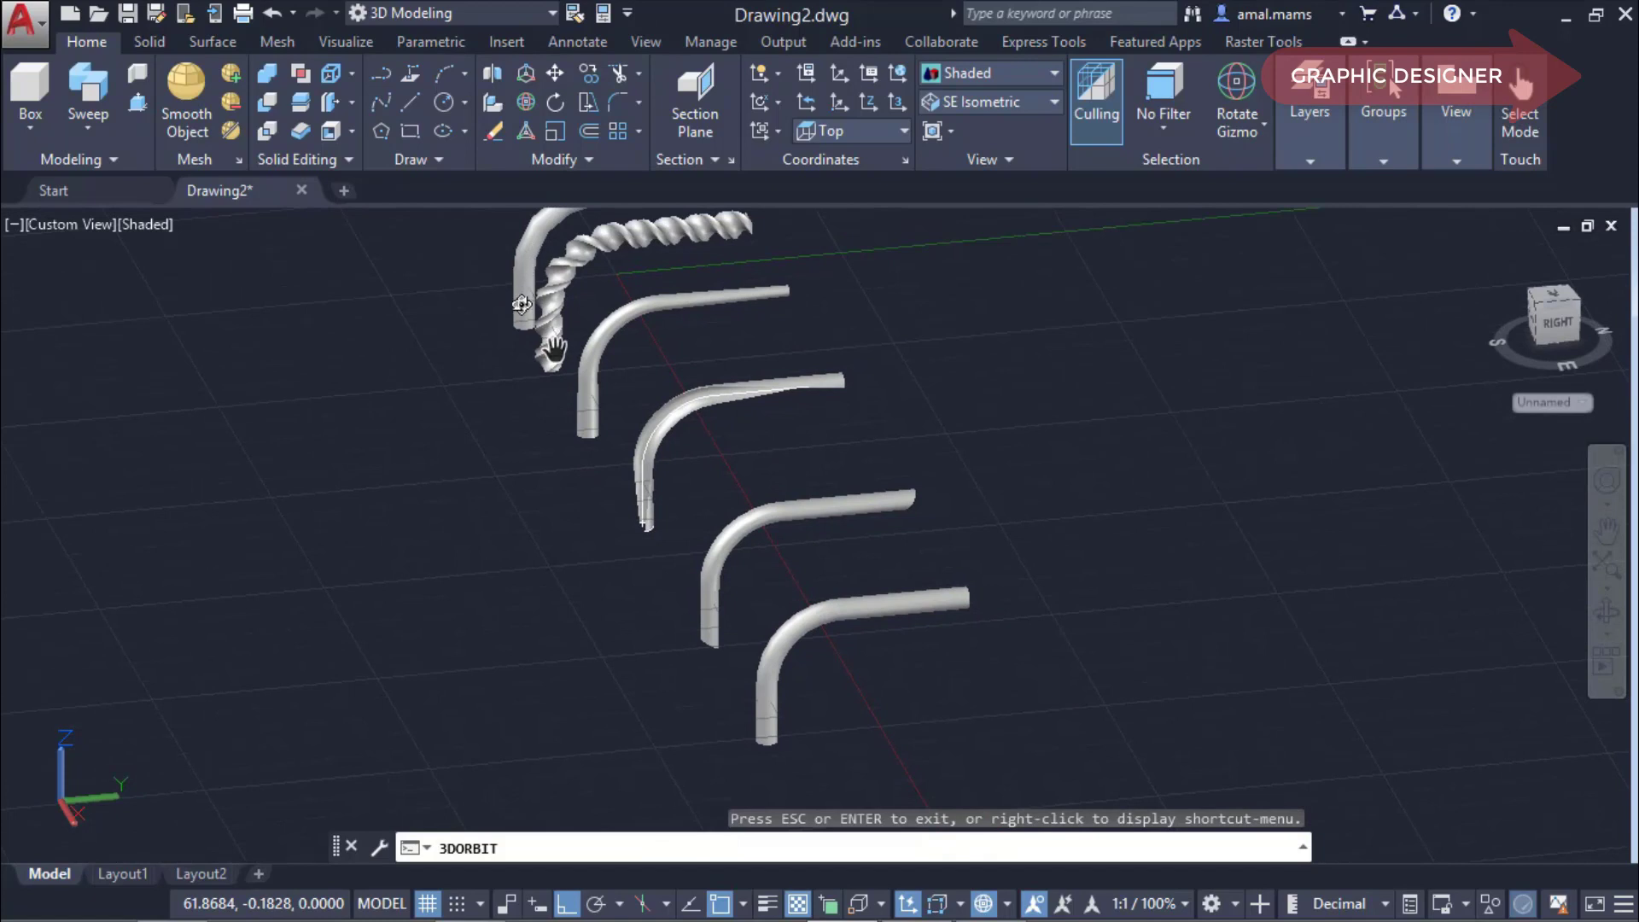